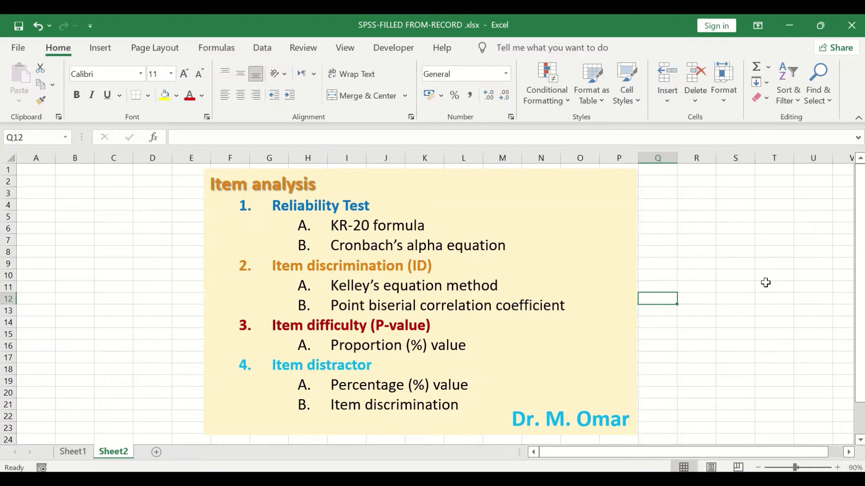
# - Open Sheet1 and examine the table of student answers scored for each question option
pyautogui.click(71, 451)
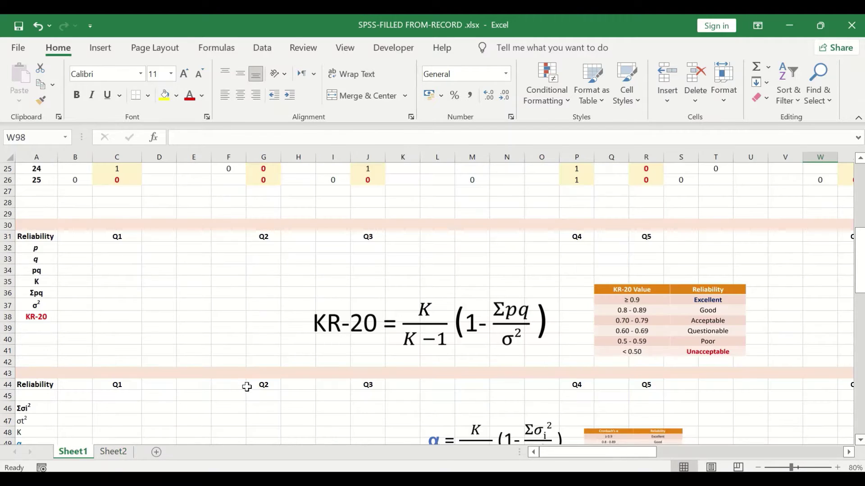
pyautogui.scroll(8, 425, 367)
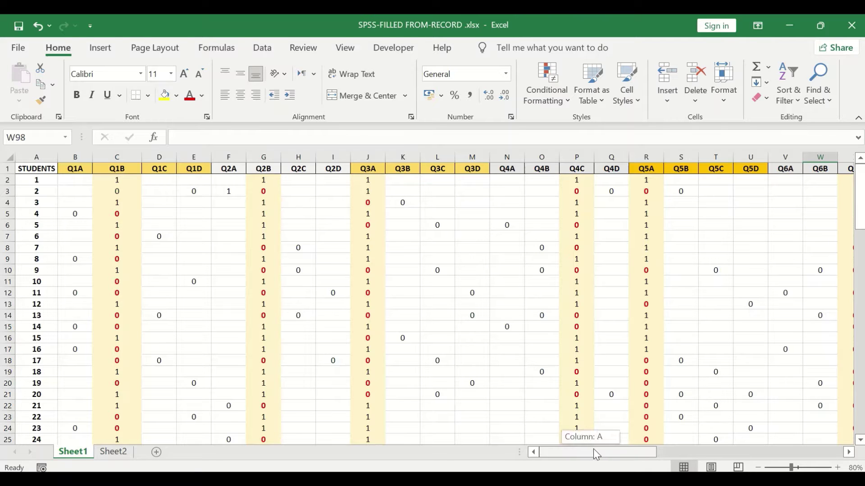
pyautogui.moveTo(597, 455); pyautogui.dragTo(342, 400)
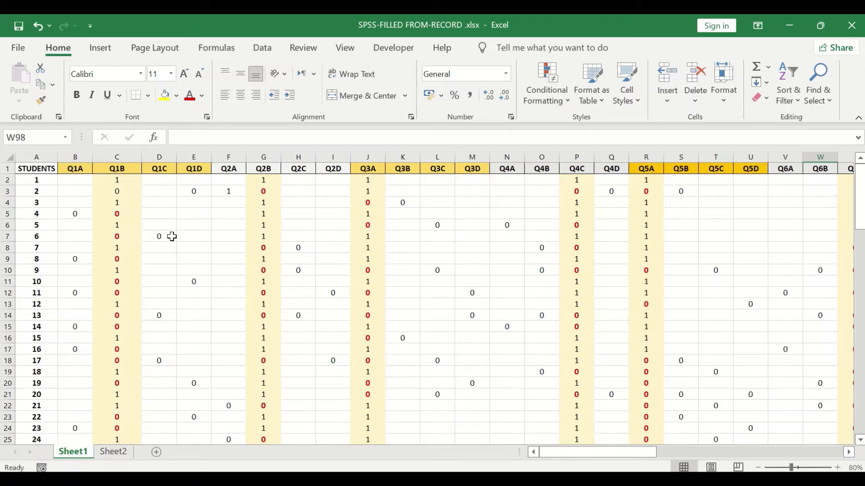
pyautogui.scroll(-2, 174, 237)
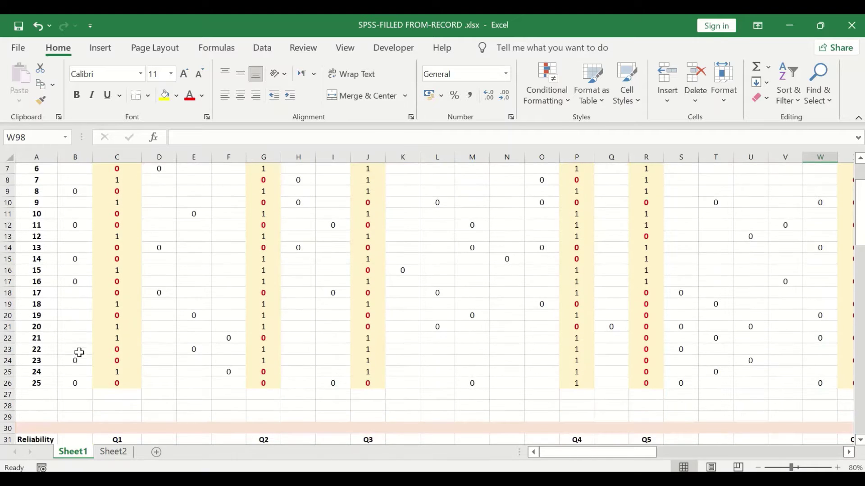
pyautogui.scroll(2, 77, 356)
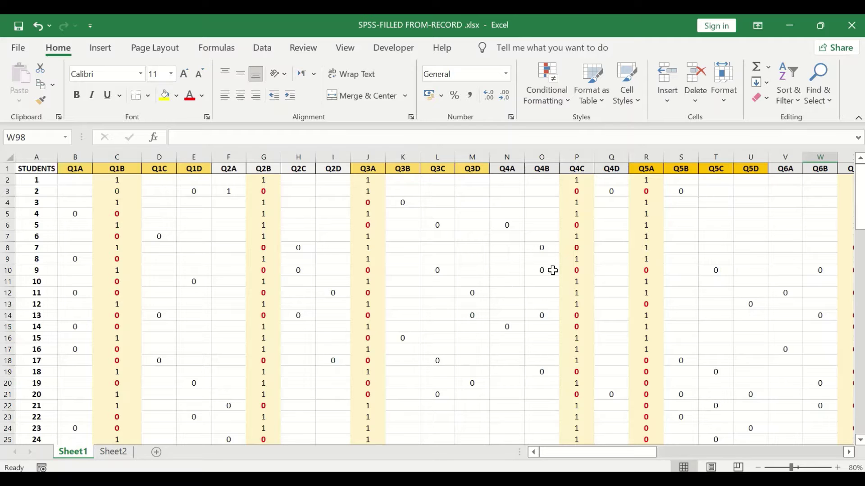
# - Examine the reliability, item discrimination, difficulty and distractor sections and their formulas below the student scores
pyautogui.scroll(-3, 553, 271)
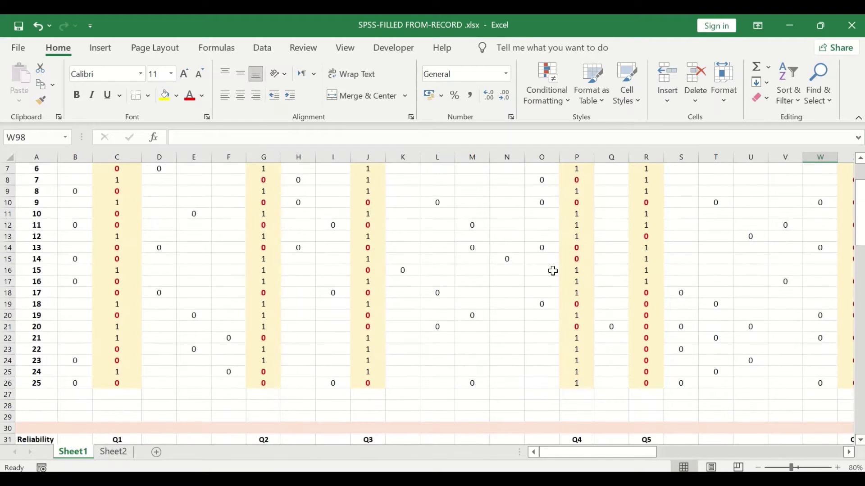
pyautogui.scroll(-3, 551, 271)
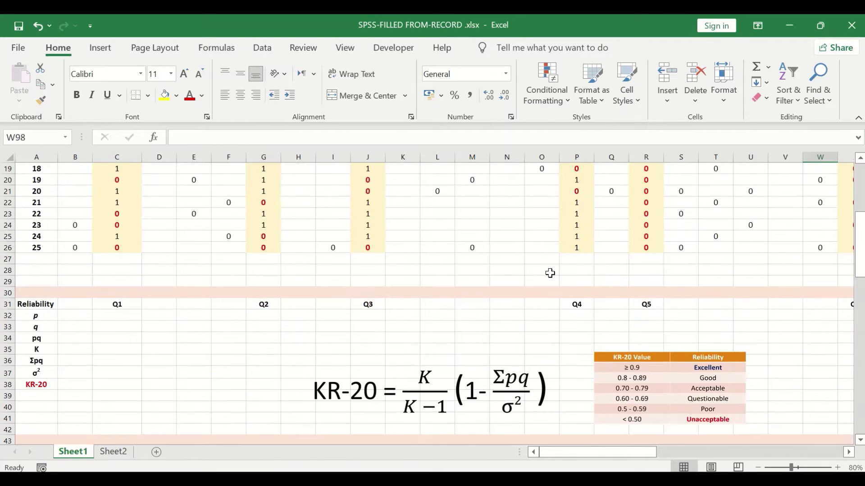
pyautogui.scroll(-2, 304, 319)
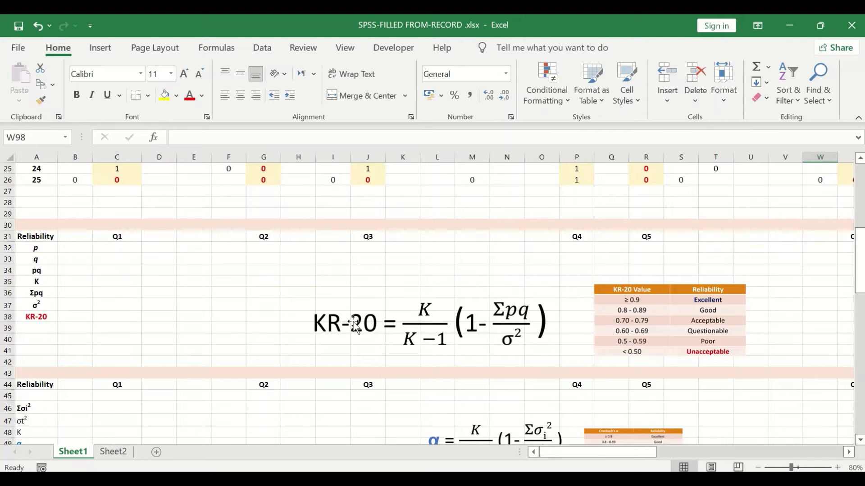
pyautogui.scroll(-2, 353, 322)
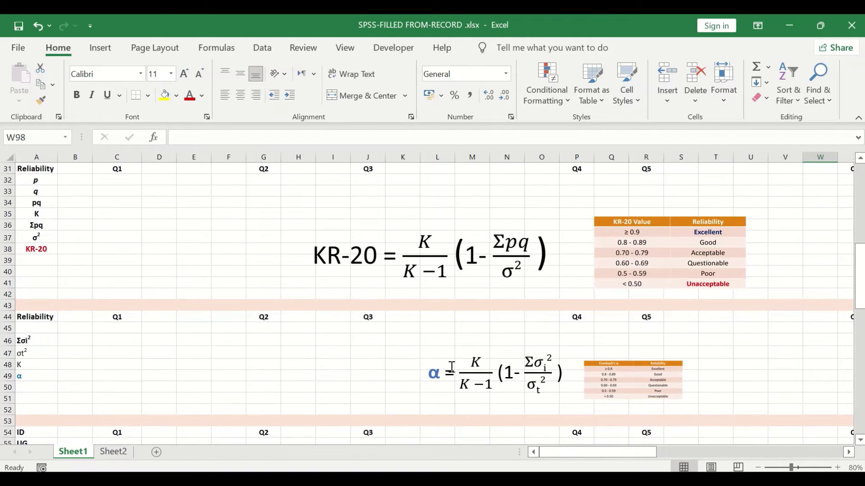
pyautogui.scroll(-3, 433, 376)
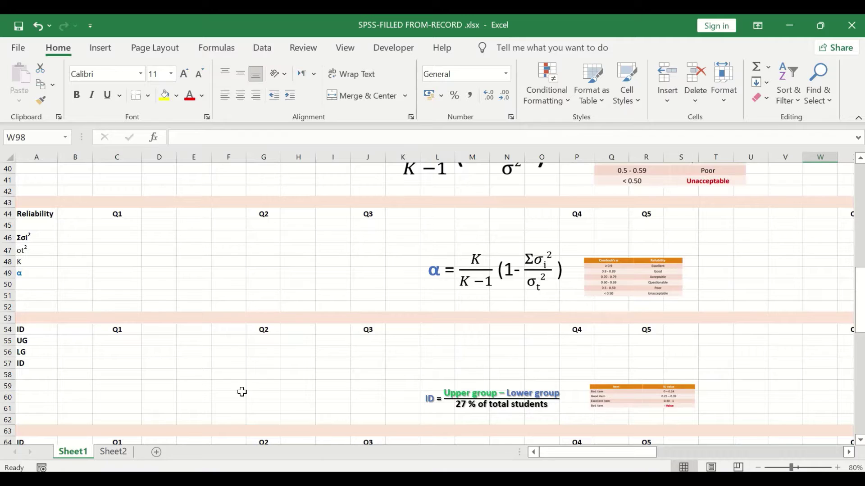
pyautogui.scroll(-2, 424, 385)
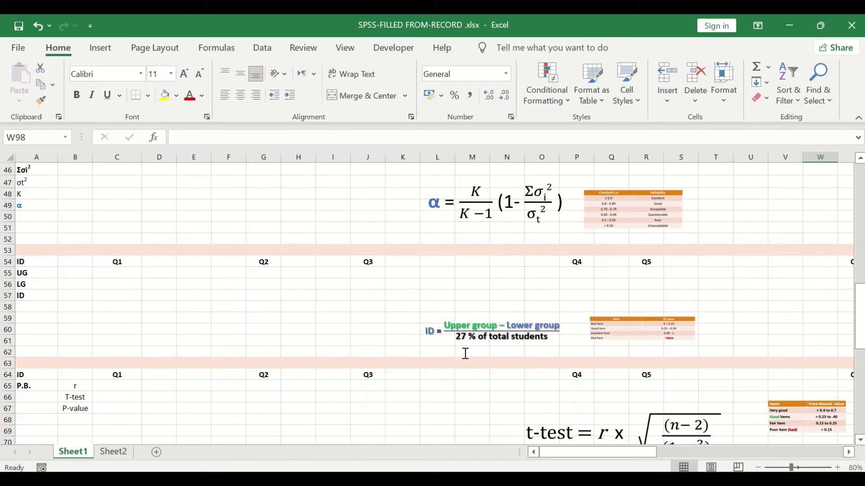
pyautogui.scroll(-1, 175, 356)
pyautogui.scroll(-1, 145, 351)
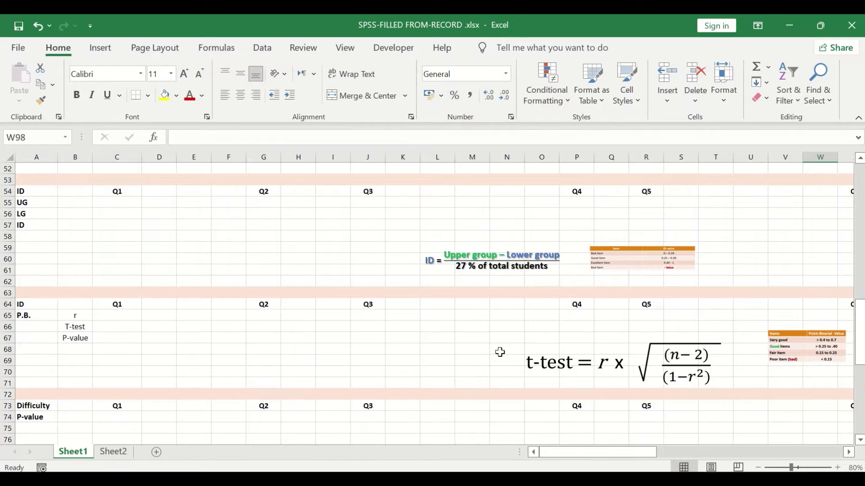
pyautogui.scroll(-3, 497, 352)
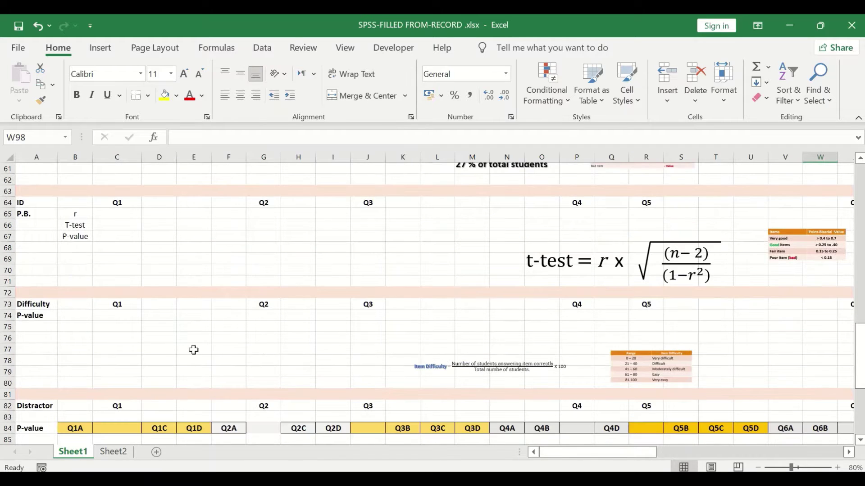
pyautogui.scroll(-2, 193, 350)
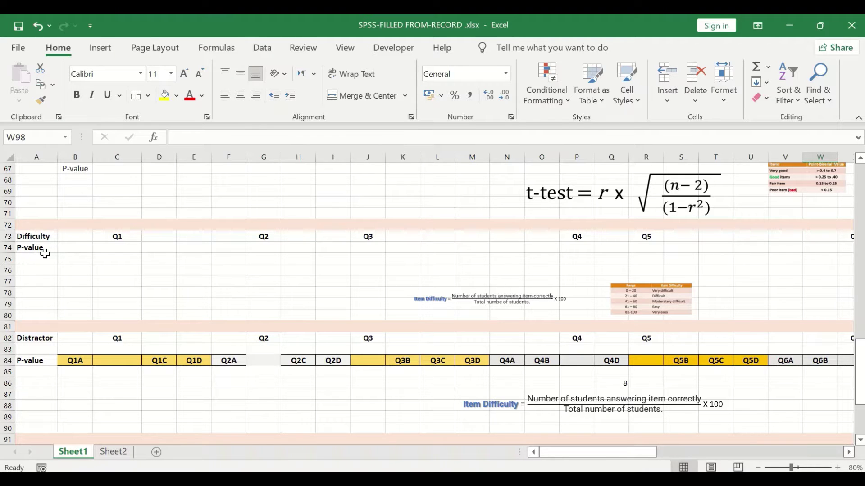
pyautogui.scroll(-1, 168, 270)
pyautogui.scroll(-2, 168, 271)
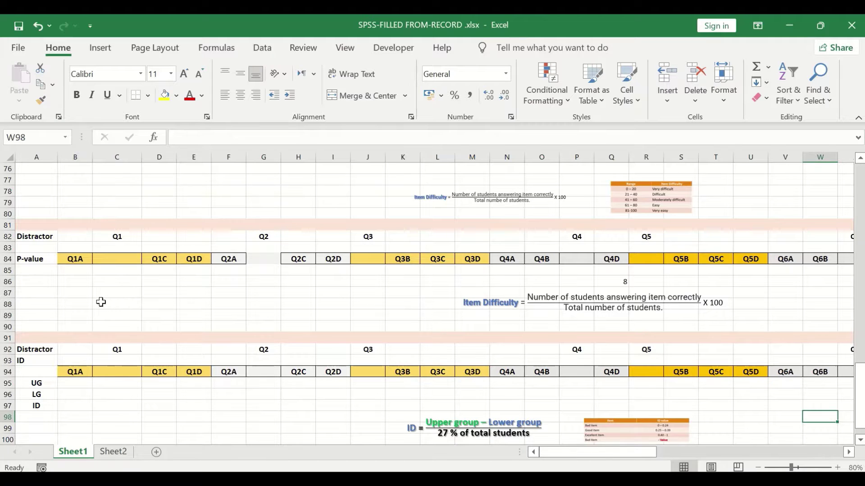
pyautogui.scroll(-1, 96, 301)
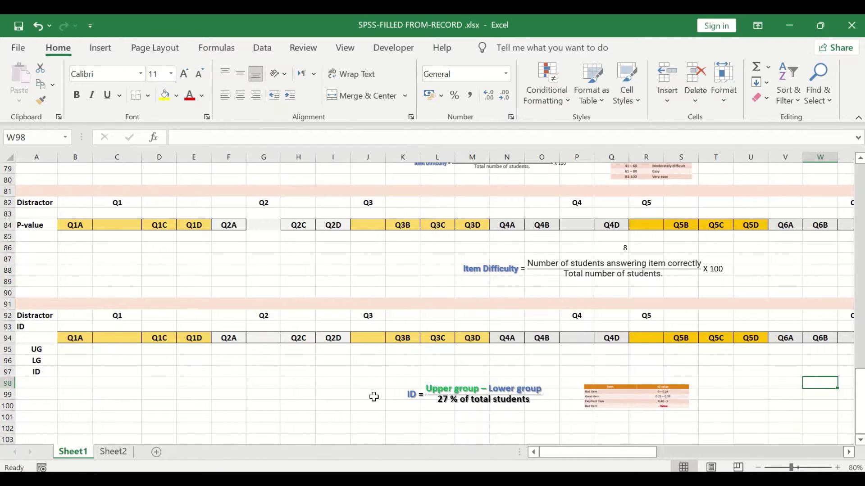
# - Return to the start of the score table and compare the student answers with the KR-20 reliability section
pyautogui.scroll(2, 372, 398)
pyautogui.scroll(3, 372, 398)
pyautogui.scroll(13, 372, 395)
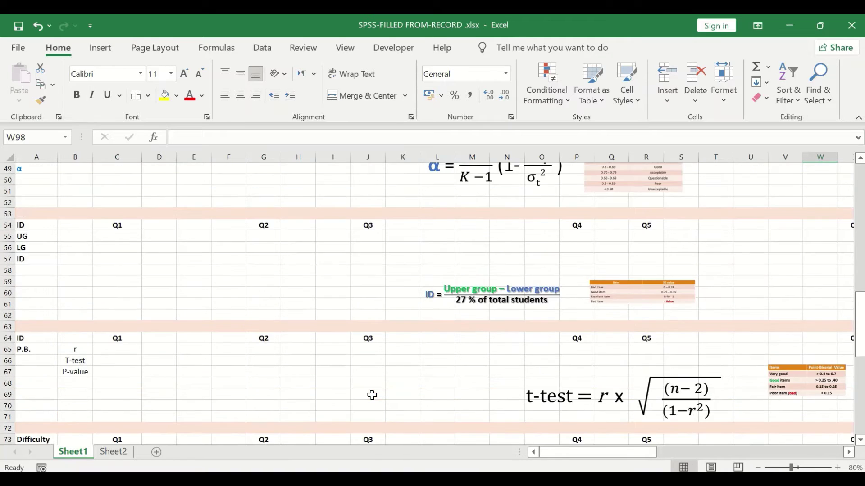
pyautogui.scroll(8, 372, 398)
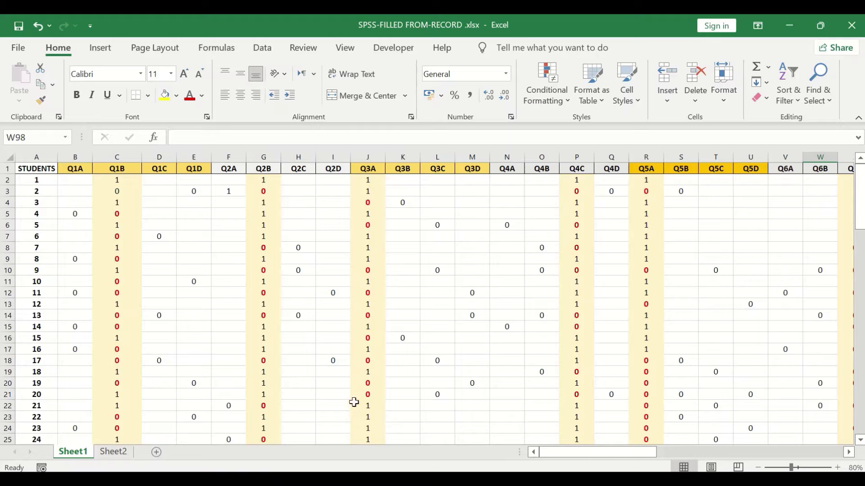
pyautogui.hotkey('ctrl', 'Home')
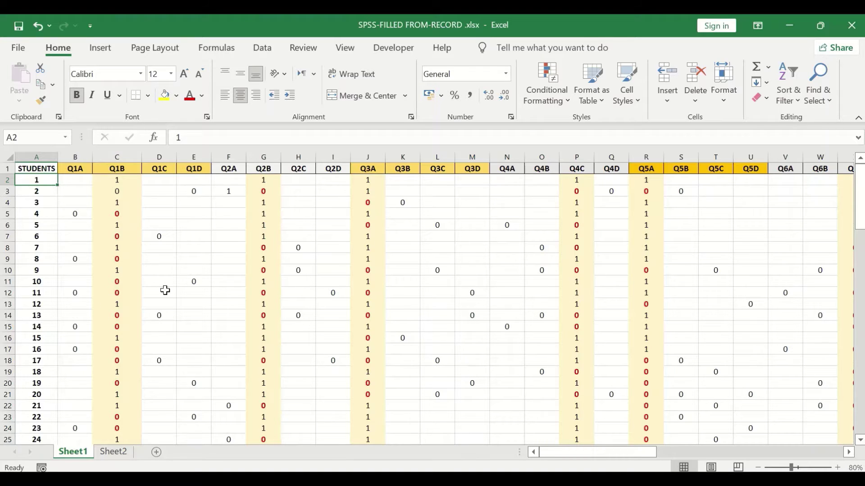
pyautogui.scroll(-7, 165, 289)
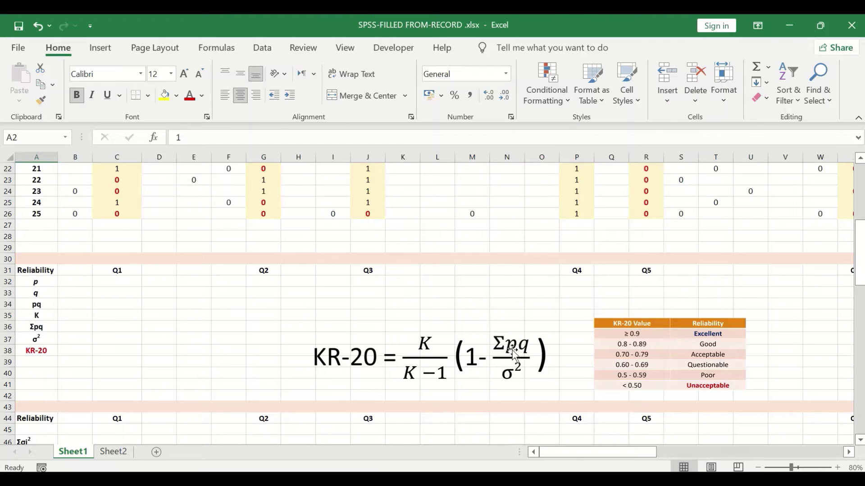
pyautogui.scroll(7, 522, 353)
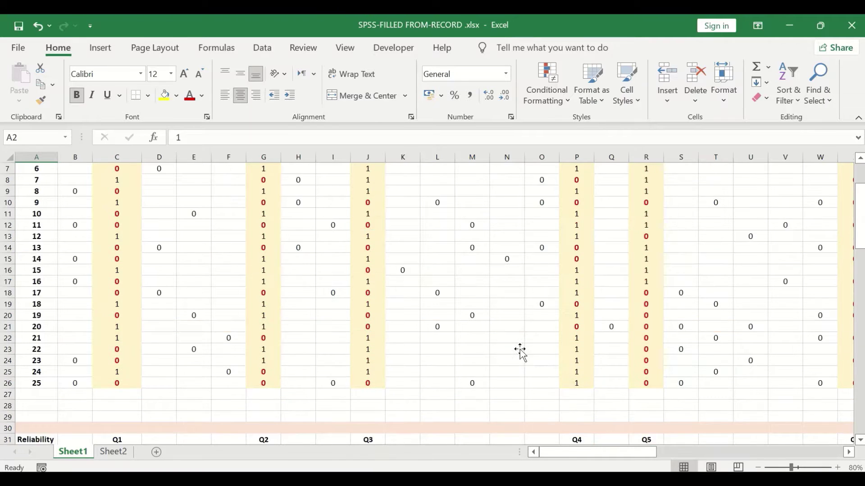
pyautogui.scroll(-5, 522, 348)
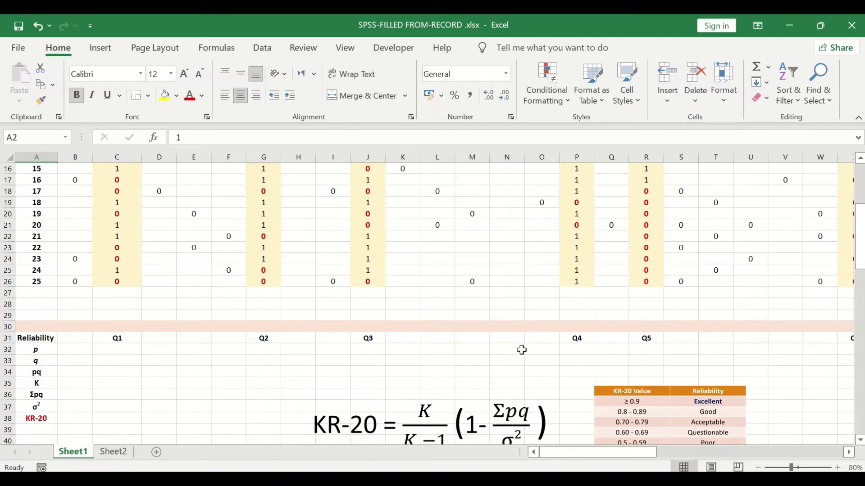
pyautogui.scroll(5, 523, 352)
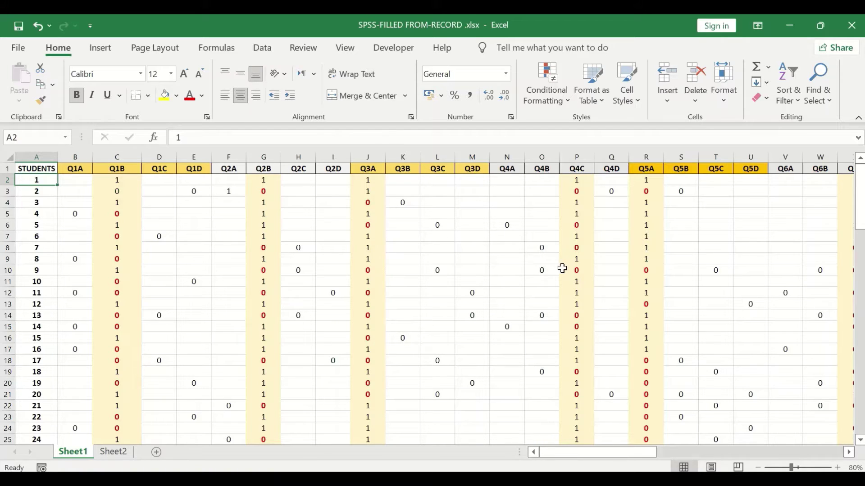
# - Enter the heading TotalS in cell BJ1, directly after the Q15D column
pyautogui.doubleClick(849, 452)
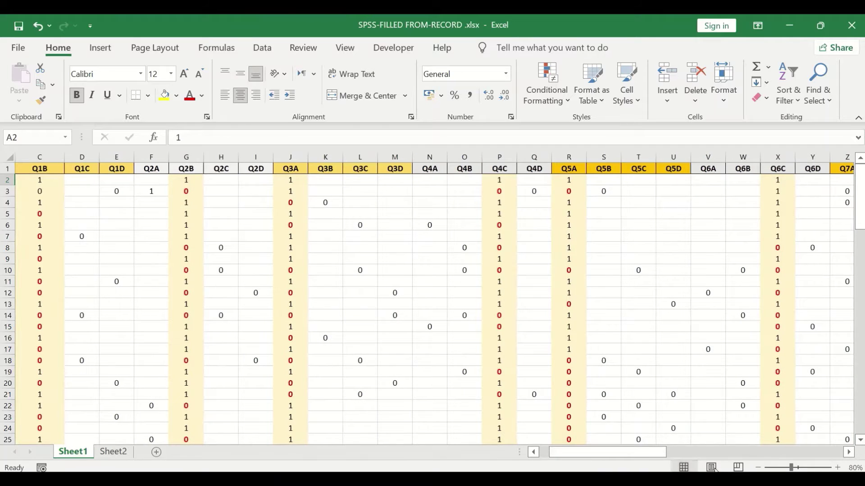
pyautogui.click(758, 468)
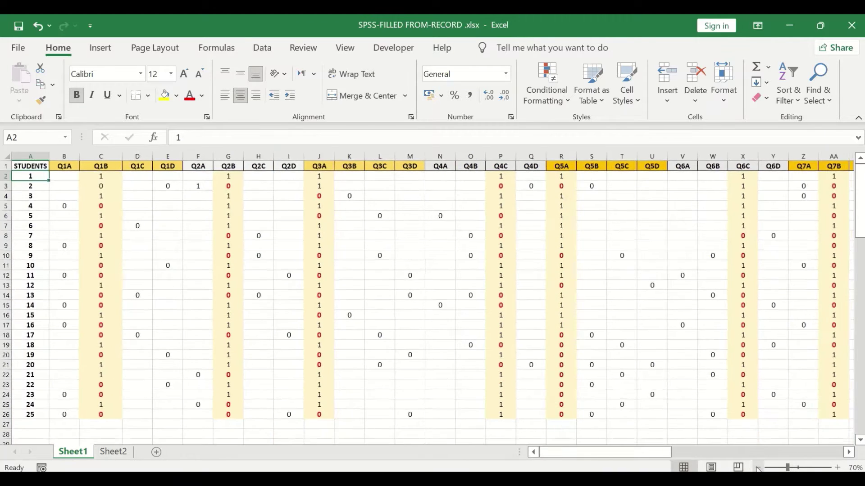
pyautogui.click(758, 469)
pyautogui.click(758, 468)
pyautogui.click(758, 469)
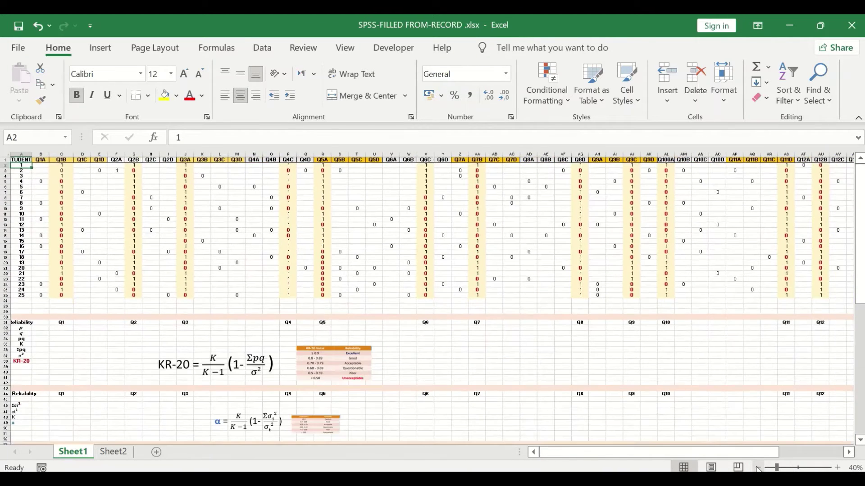
pyautogui.click(837, 468)
pyautogui.moveTo(698, 451); pyautogui.dragTo(830, 454)
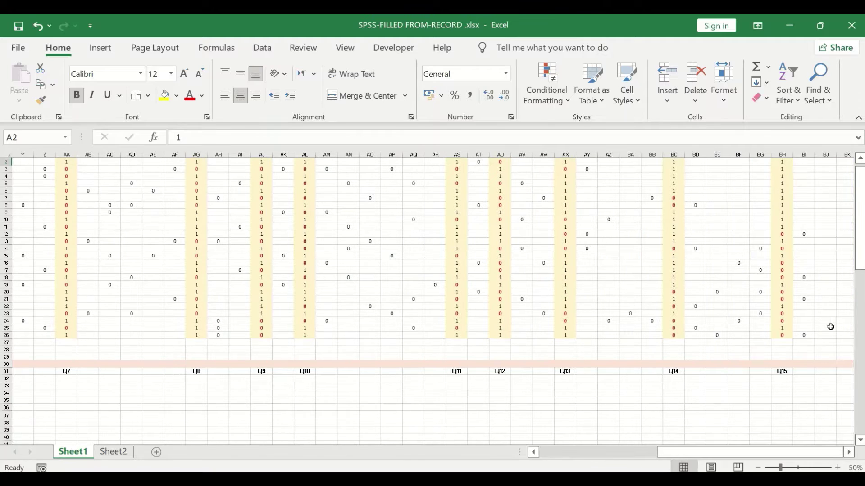
pyautogui.scroll(1, 844, 294)
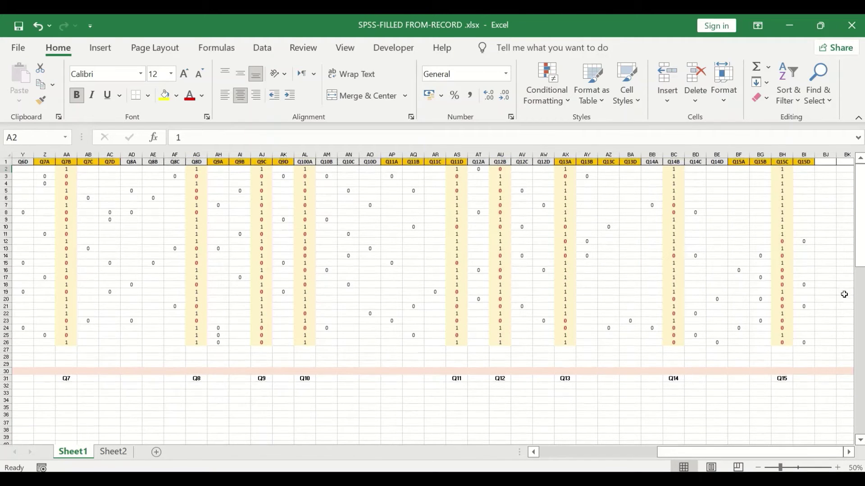
pyautogui.click(828, 163)
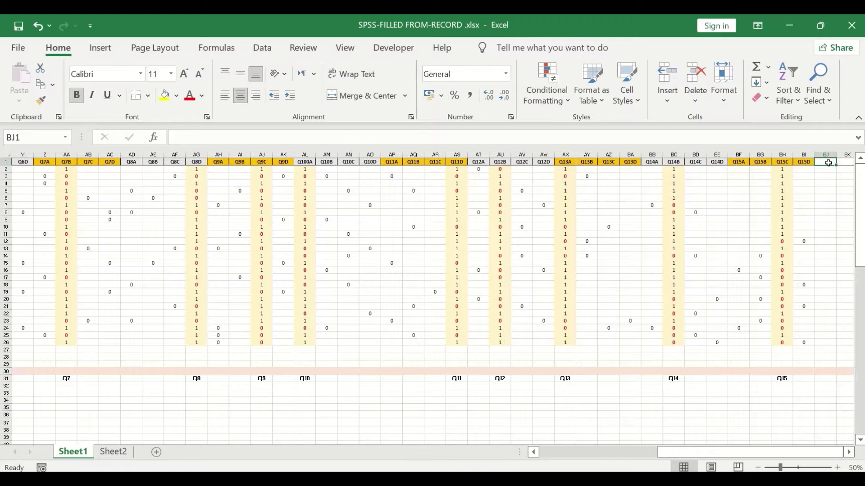
pyautogui.write('To')
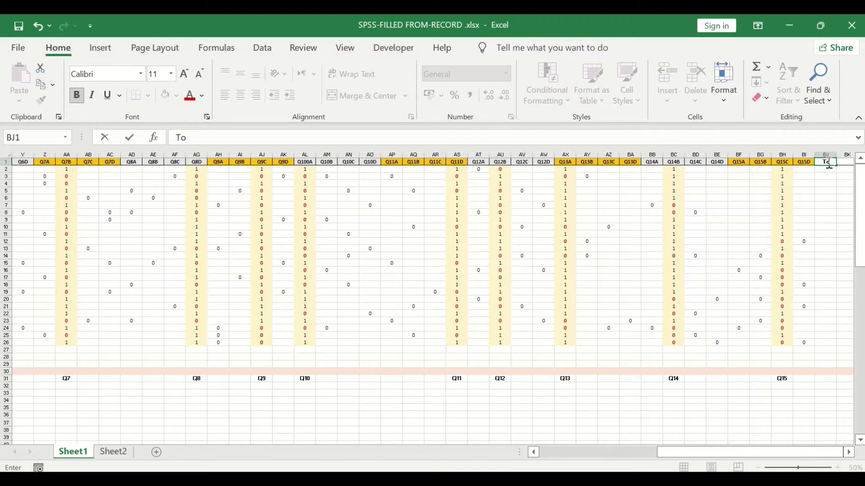
pyautogui.write('talS')
pyautogui.click(829, 170)
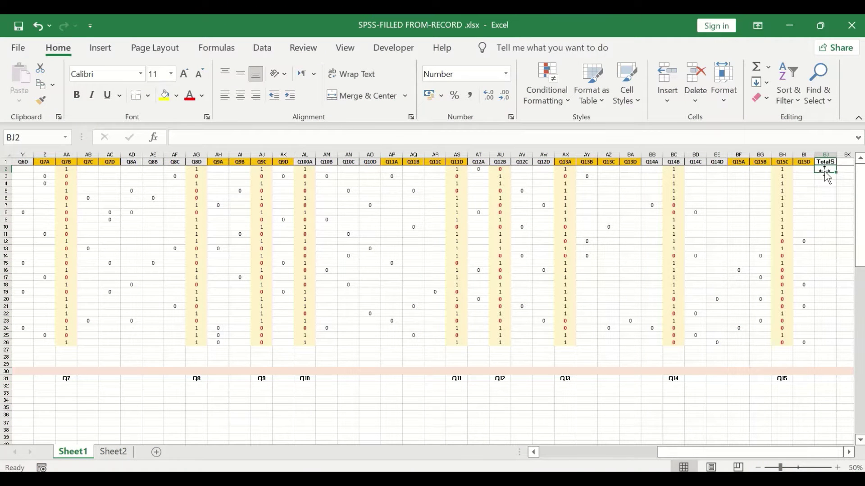
# - Calculate the first student's percentage score in cell BJ2 with the formula =SUM(B2:BI2)/15*100
pyautogui.click(768, 68)
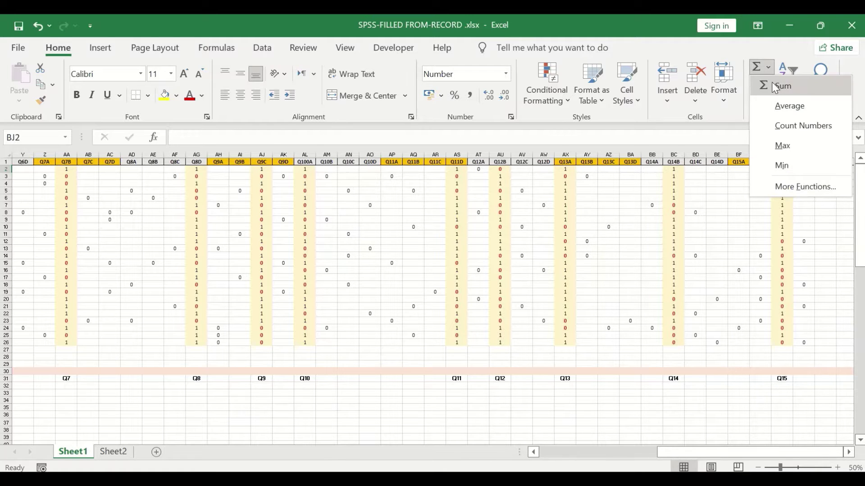
pyautogui.click(779, 86)
pyautogui.moveTo(803, 169); pyautogui.dragTo(45, 167)
pyautogui.moveTo(676, 450); pyautogui.dragTo(793, 448)
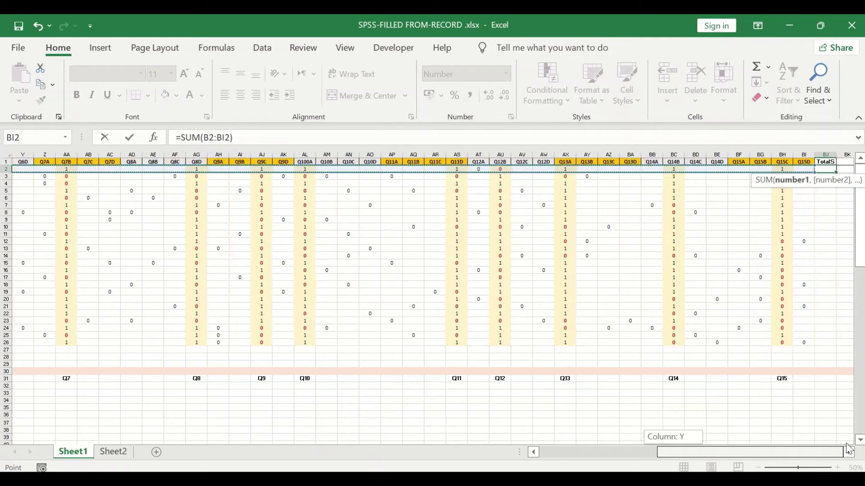
pyautogui.click(247, 136)
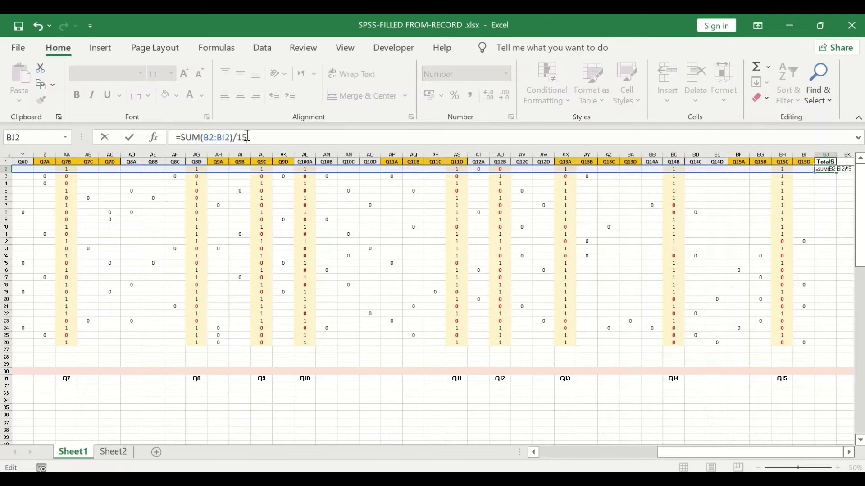
pyautogui.write('*100')
pyautogui.press('Return')
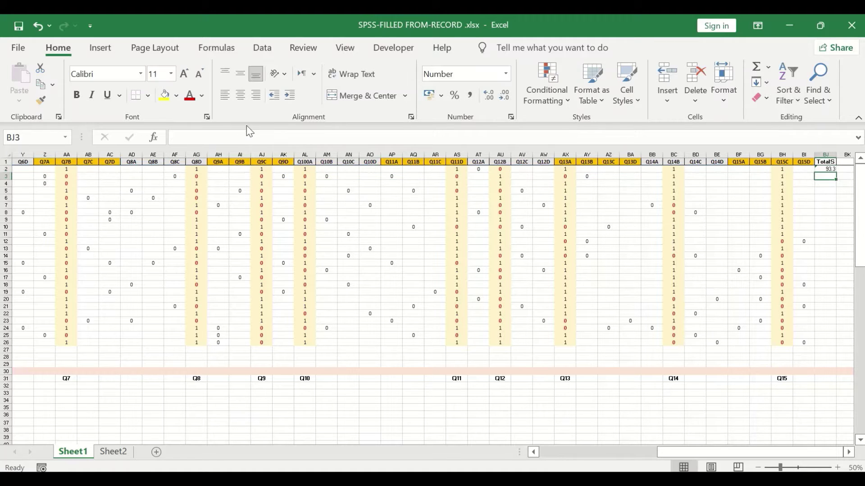
# - Show BJ2's percentage score as a whole number, then fill its formula down to BJ26 and centre the scores
pyautogui.click(829, 168)
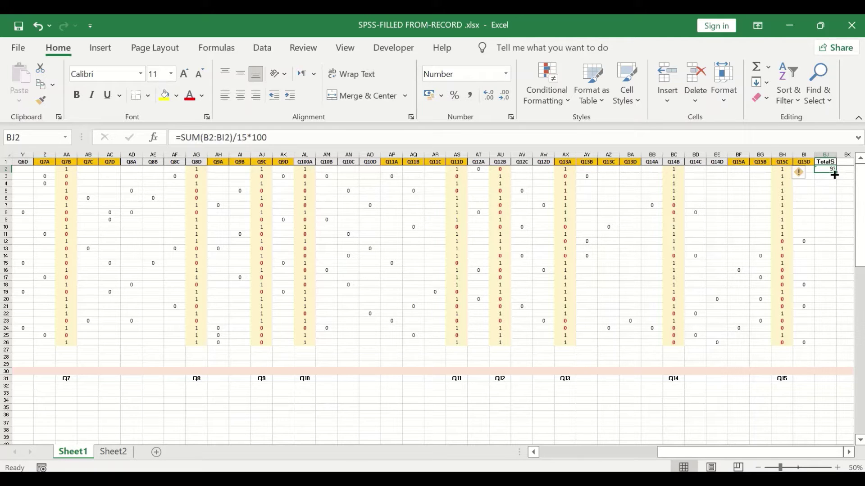
pyautogui.moveTo(835, 174); pyautogui.dragTo(837, 173)
pyautogui.moveTo(835, 172); pyautogui.dragTo(841, 346)
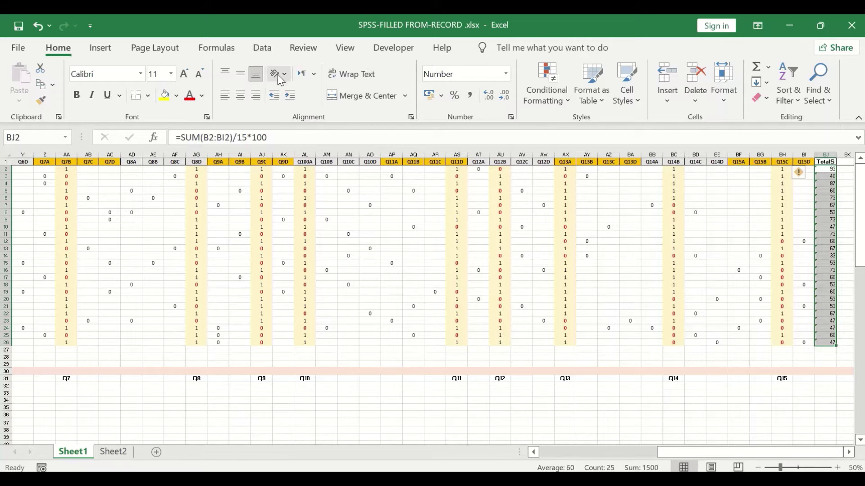
pyautogui.click(240, 95)
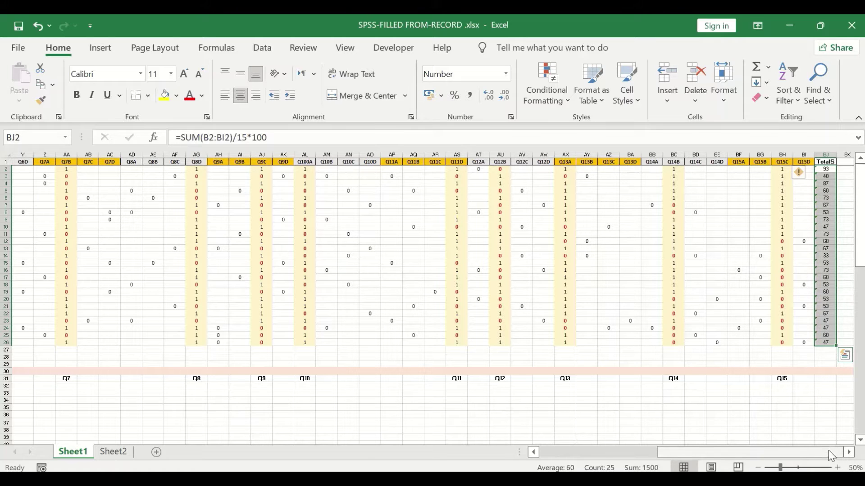
# - Calculate the sample variance of the total scores in cell B37, the σ² row, with =VAR.S(BJ2:BJ26)
pyautogui.moveTo(828, 452); pyautogui.dragTo(710, 452)
pyautogui.moveTo(643, 449); pyautogui.dragTo(596, 452)
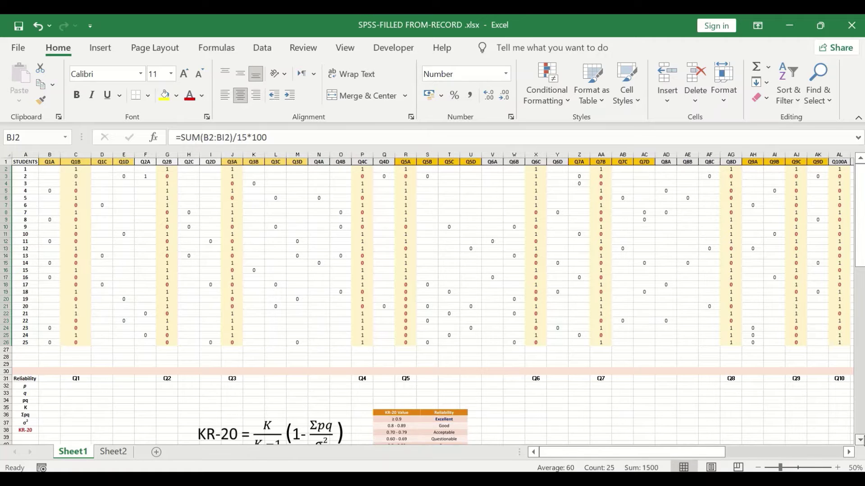
pyautogui.scroll(-2, 862, 440)
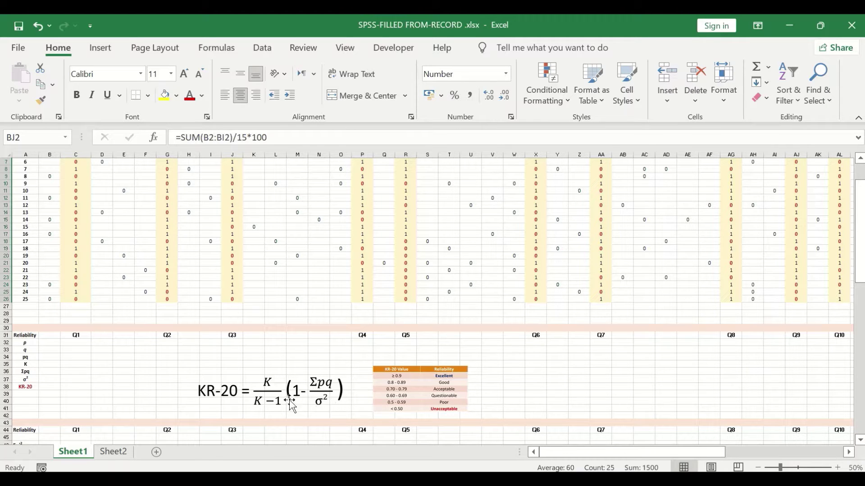
pyautogui.click(49, 379)
pyautogui.scroll(2, 53, 426)
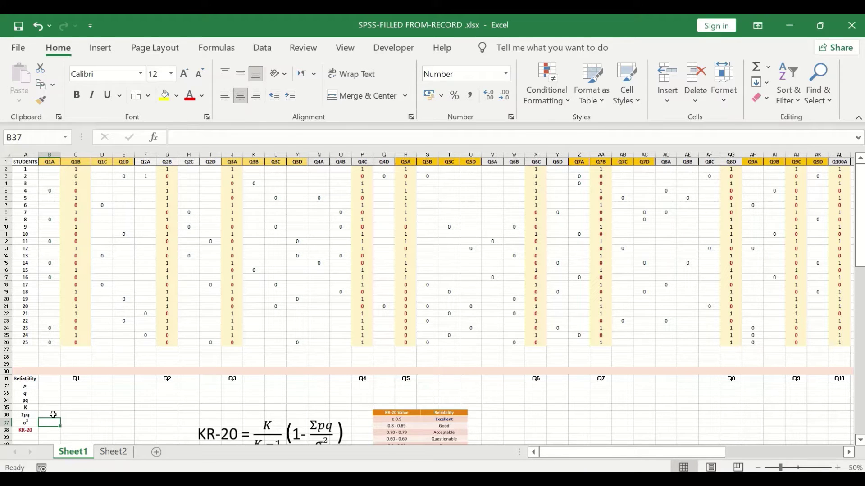
pyautogui.write('=')
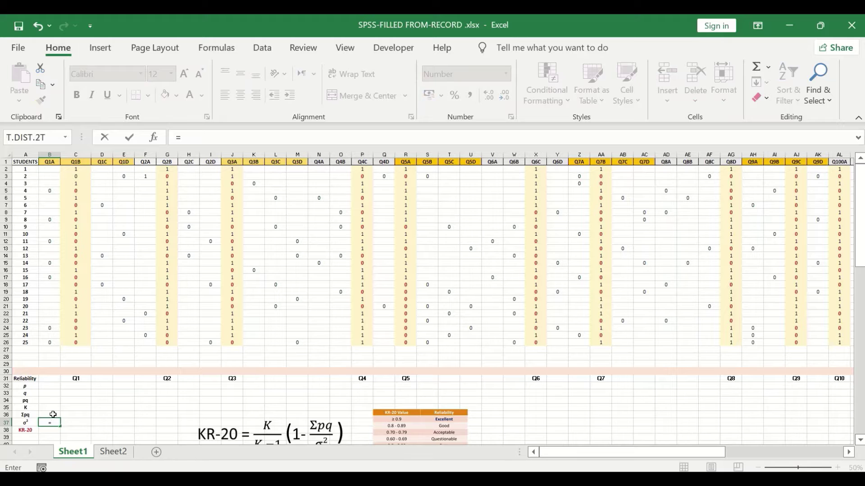
pyautogui.write('var')
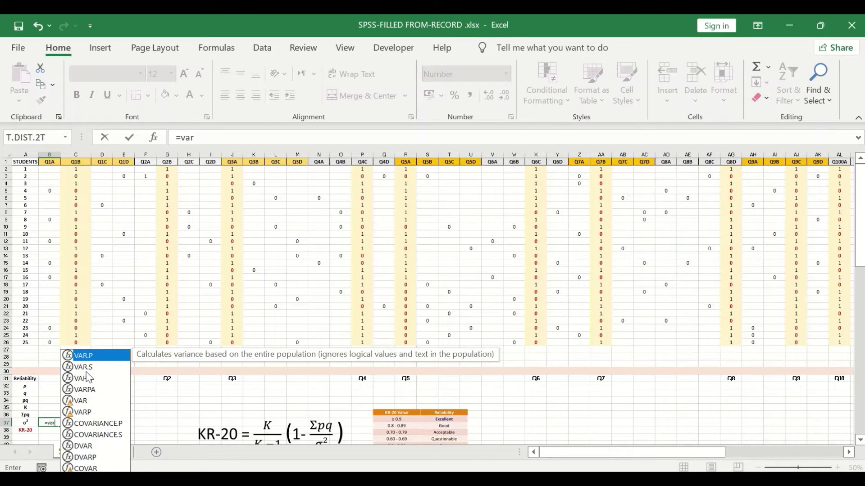
pyautogui.press('Down')
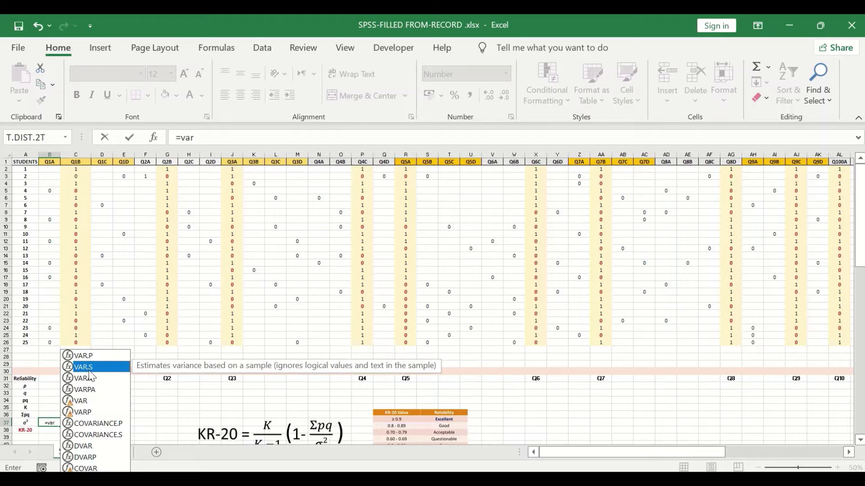
pyautogui.doubleClick(101, 366)
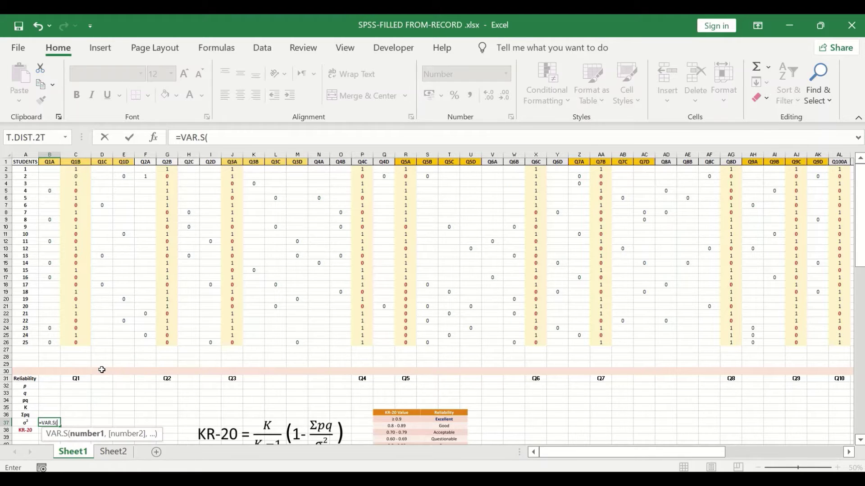
pyautogui.moveTo(593, 456); pyautogui.dragTo(753, 455)
pyautogui.moveTo(825, 342); pyautogui.dragTo(827, 169)
pyautogui.moveTo(730, 451); pyautogui.dragTo(612, 452)
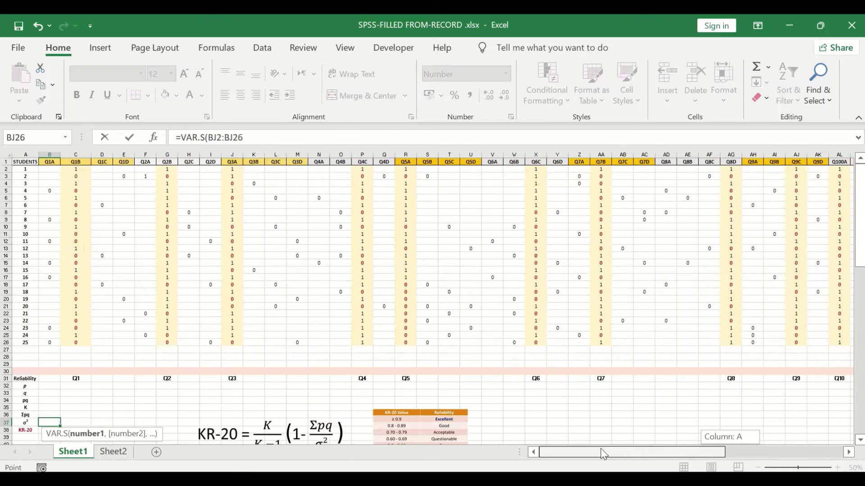
pyautogui.click(268, 137)
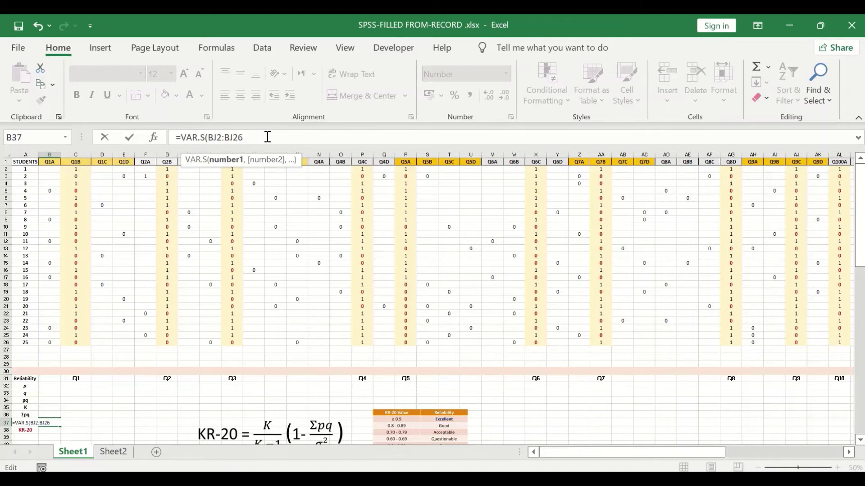
pyautogui.press('Return')
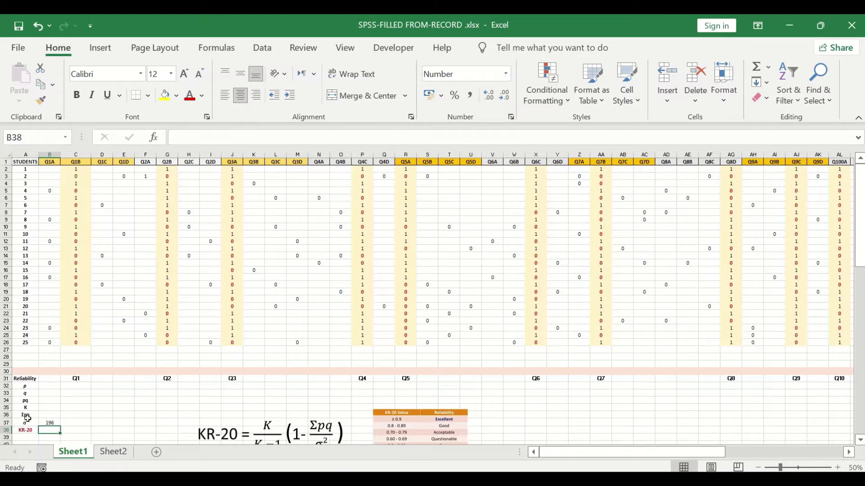
# - Calculate p for Q1 in cell C32 with the formula =SUM(C2:C26)/25
pyautogui.click(79, 386)
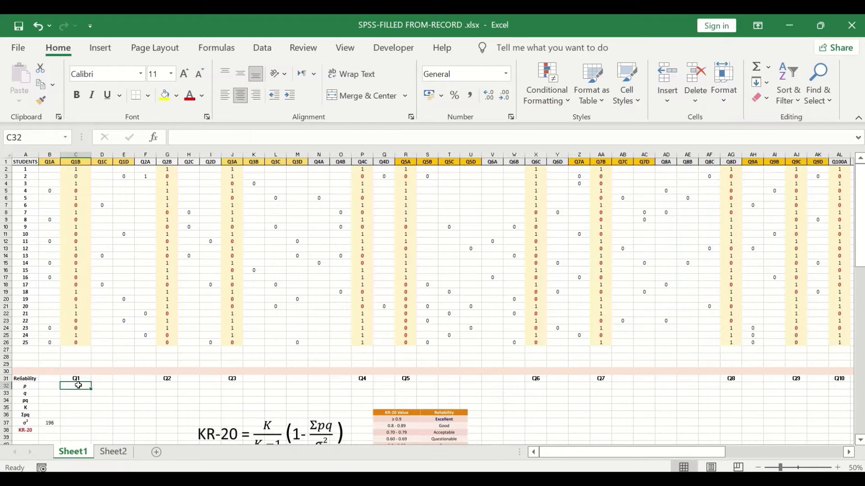
pyautogui.doubleClick(81, 388)
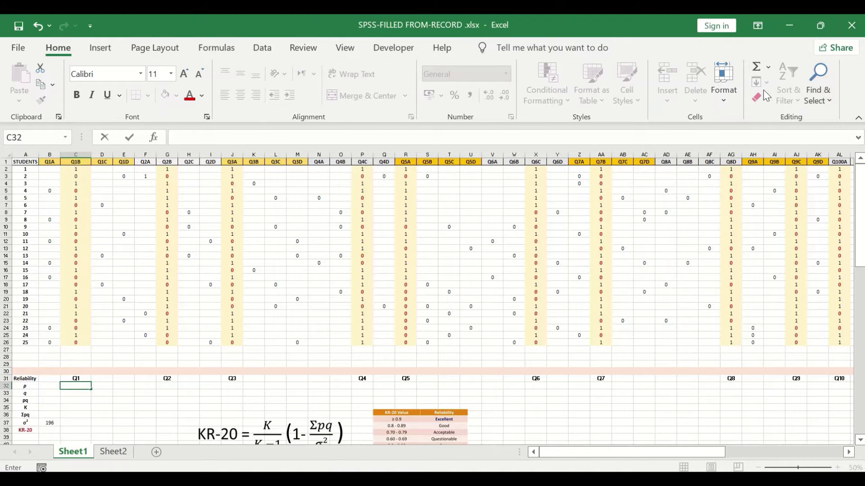
pyautogui.click(768, 67)
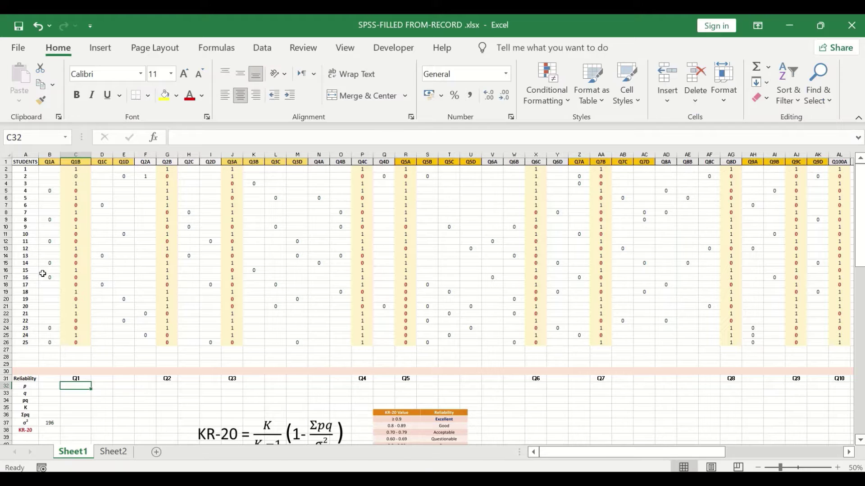
pyautogui.click(768, 67)
pyautogui.click(771, 85)
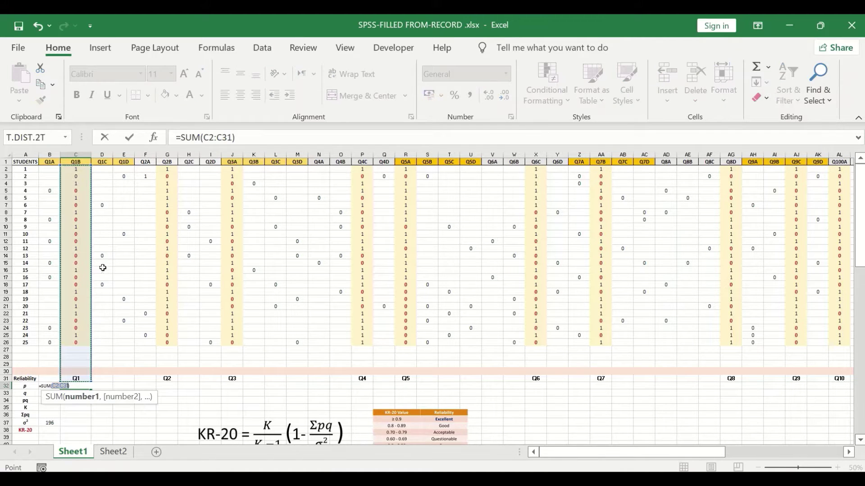
pyautogui.click(78, 170)
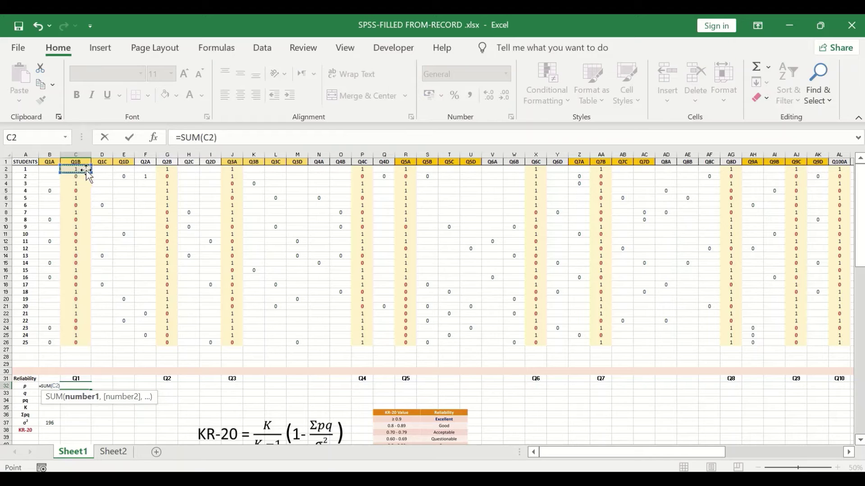
pyautogui.moveTo(89, 172); pyautogui.dragTo(90, 344)
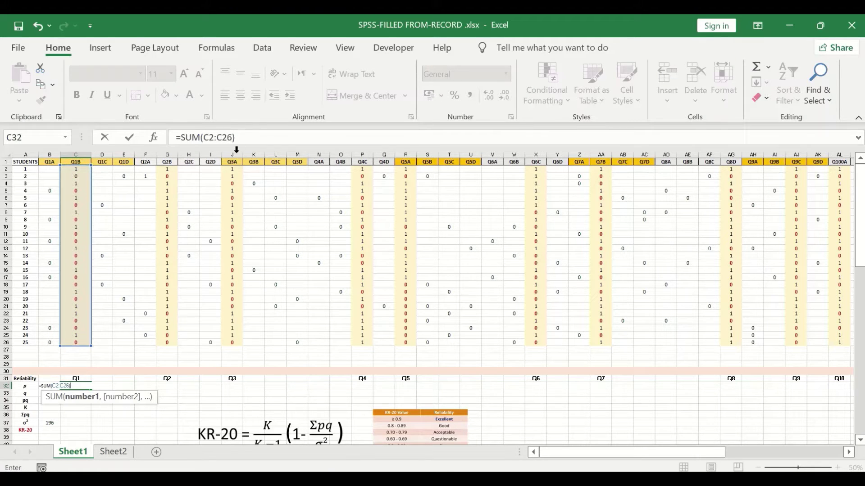
pyautogui.click(244, 137)
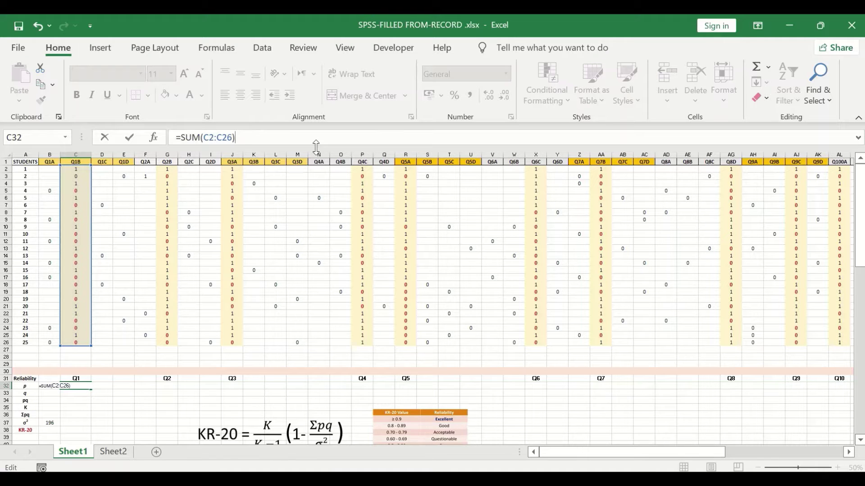
pyautogui.write('/25')
pyautogui.press('Return')
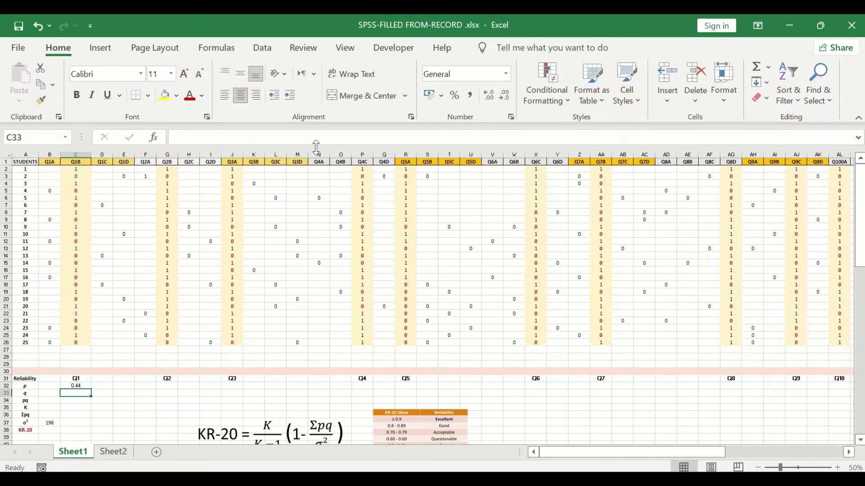
# - Copy Q1's p formula from cell C32 and paste only the formula into the p row beneath each of Q2 to Q15
pyautogui.click(74, 386)
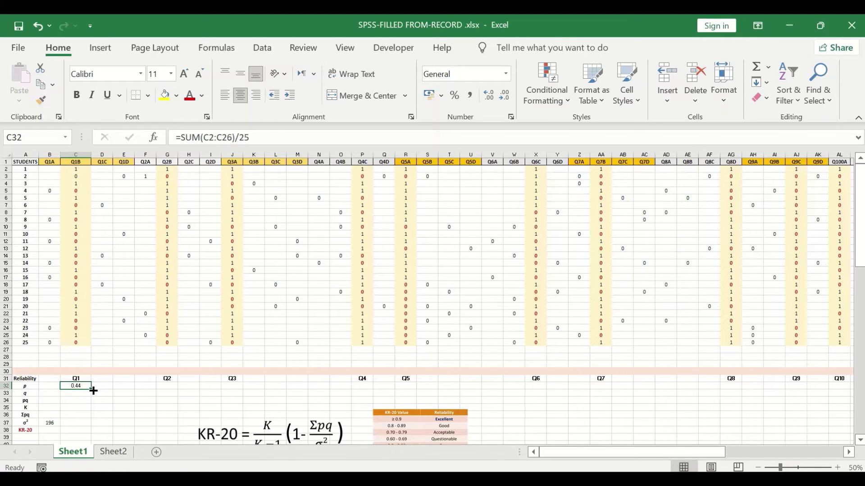
pyautogui.hotkey('ctrl', 'c')
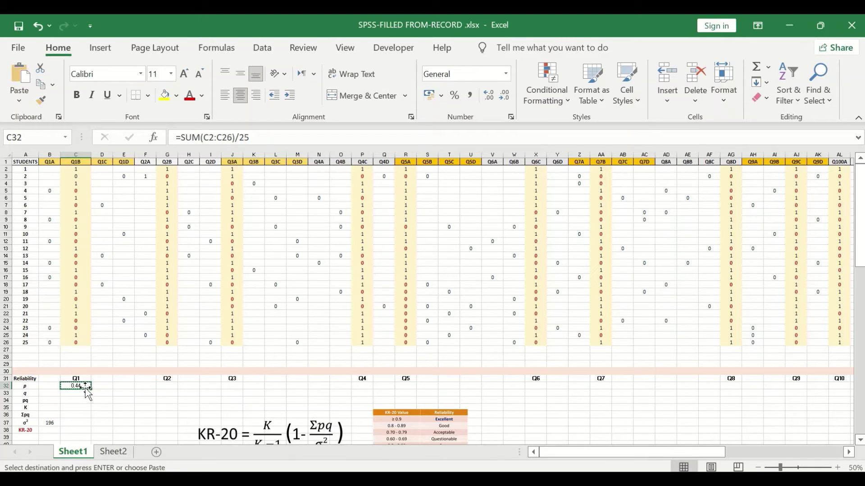
pyautogui.rightClick(84, 387)
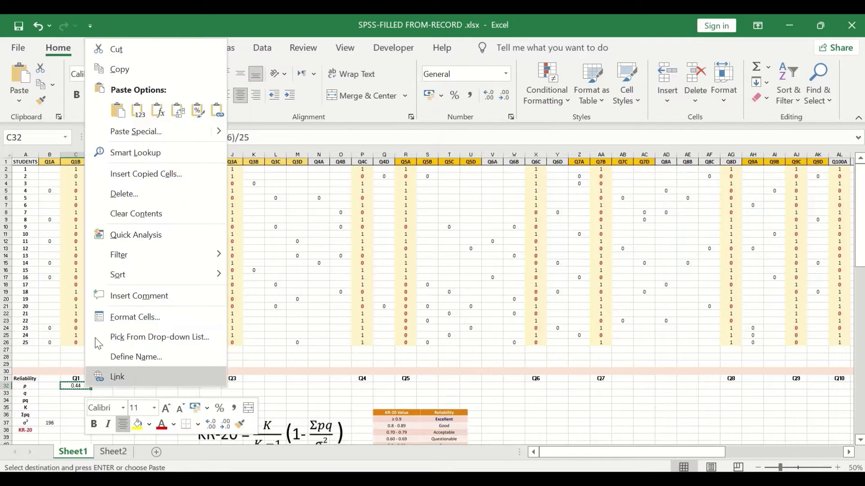
pyautogui.click(118, 69)
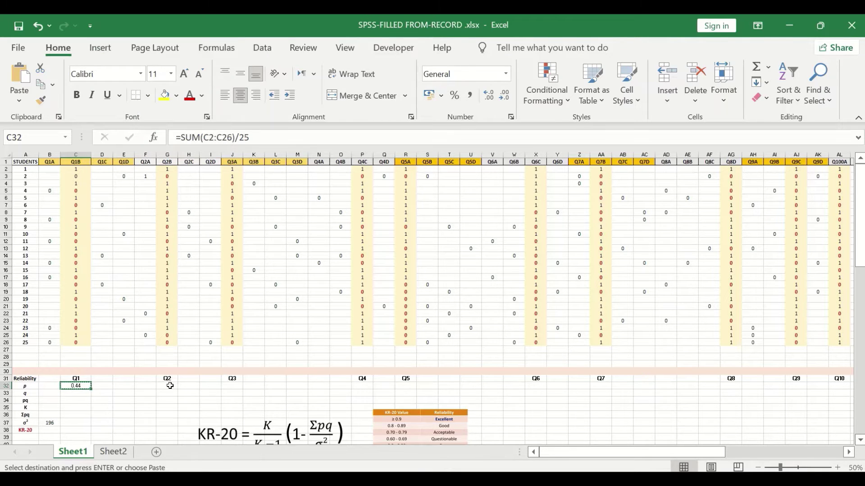
pyautogui.click(169, 386)
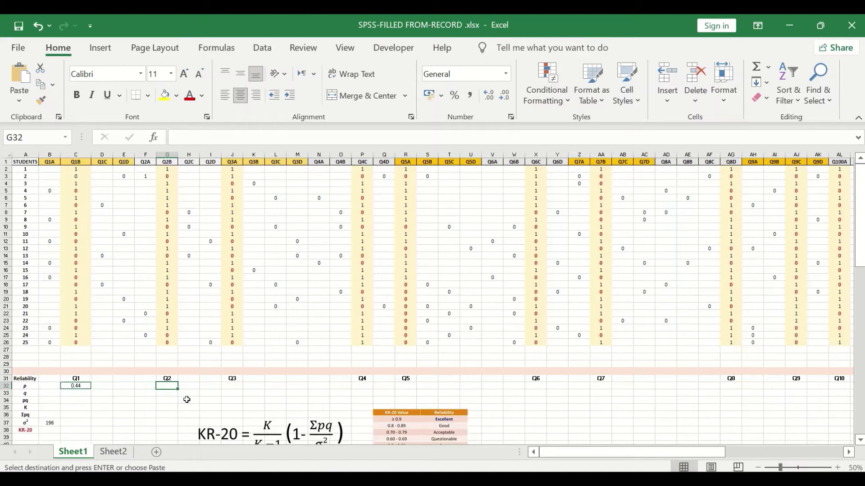
pyautogui.click(232, 386)
pyautogui.click(358, 385)
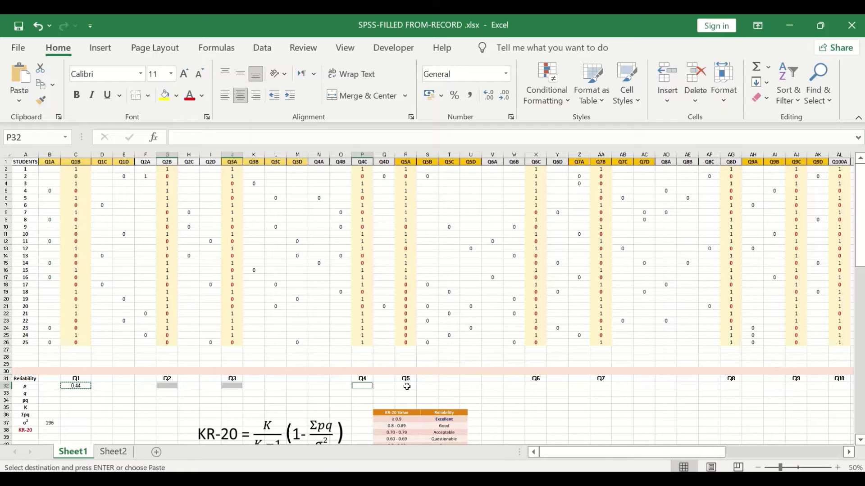
pyautogui.click(405, 385)
pyautogui.click(543, 386)
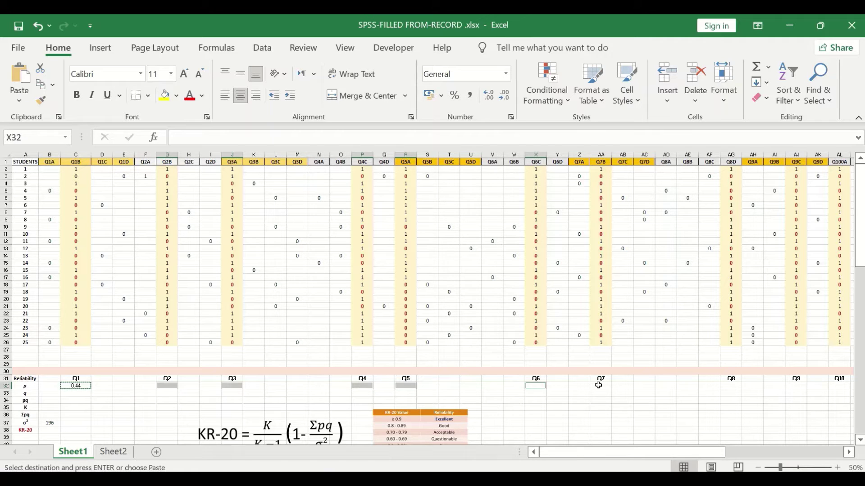
pyautogui.click(600, 386)
pyautogui.click(736, 386)
pyautogui.click(794, 386)
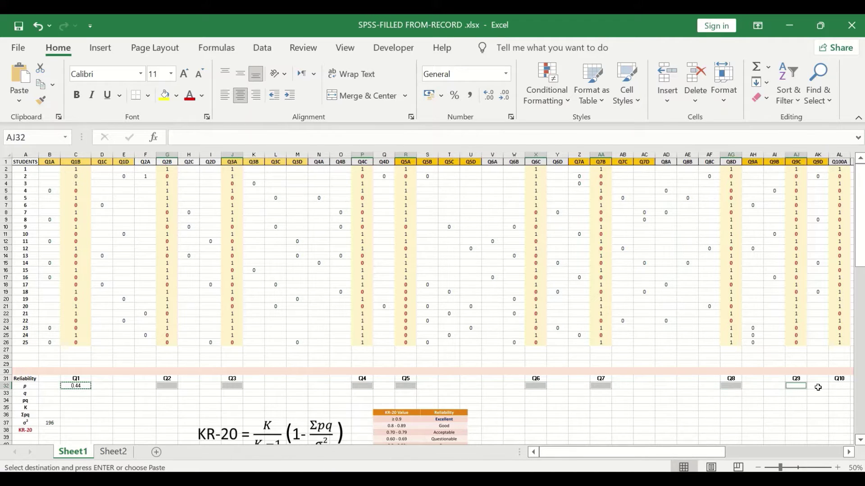
pyautogui.click(838, 386)
pyautogui.click(848, 452)
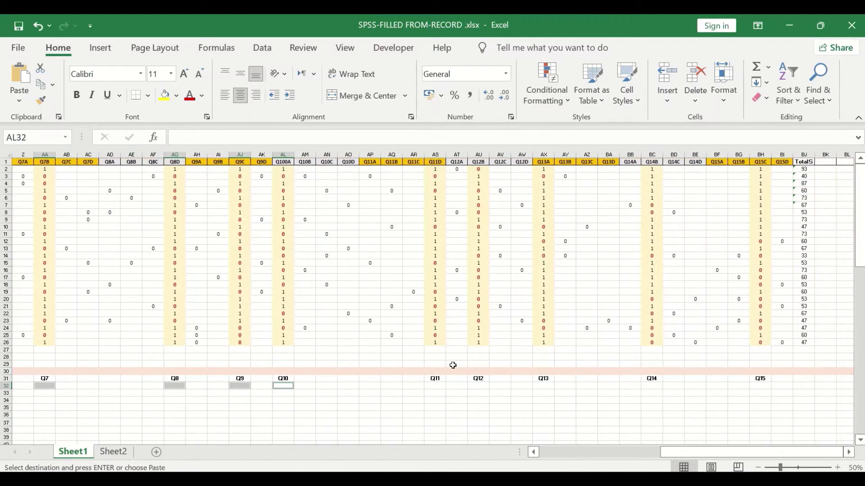
pyautogui.click(435, 386)
pyautogui.click(478, 386)
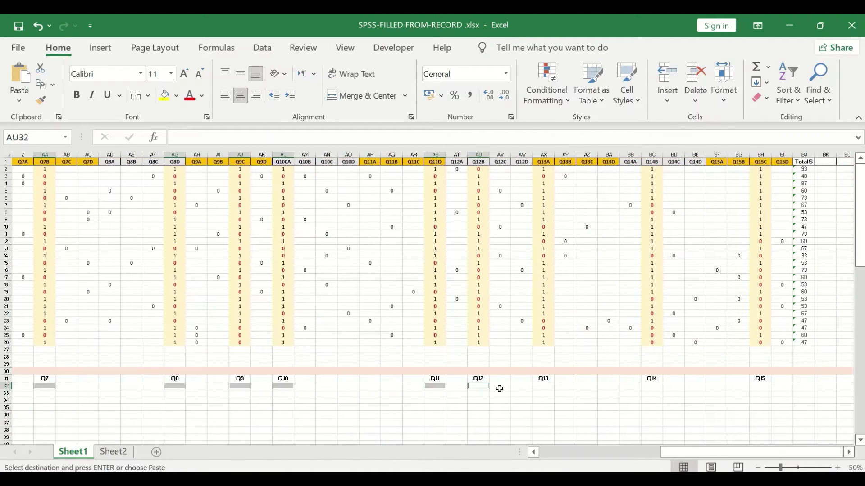
pyautogui.click(544, 386)
pyautogui.click(653, 386)
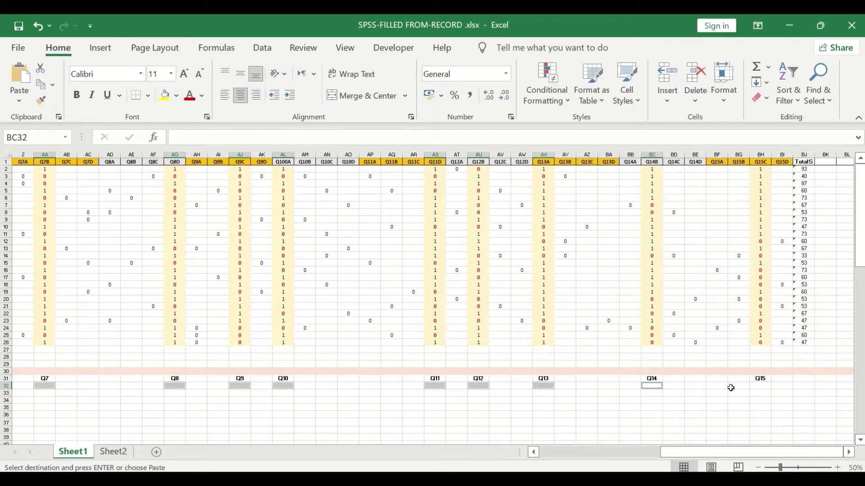
pyautogui.click(760, 385)
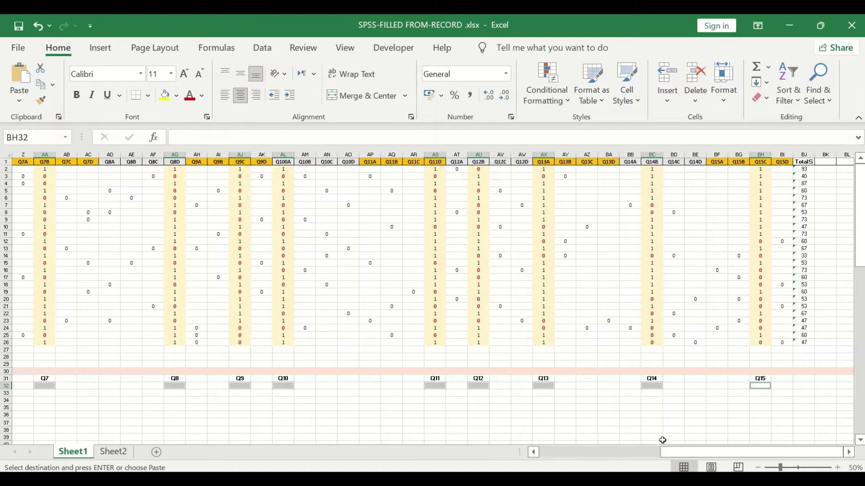
pyautogui.moveTo(703, 452); pyautogui.dragTo(582, 452)
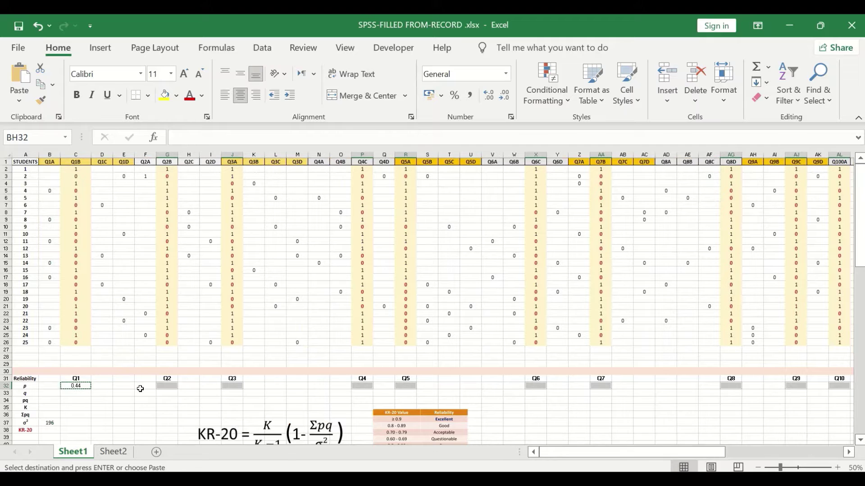
pyautogui.rightClick(167, 385)
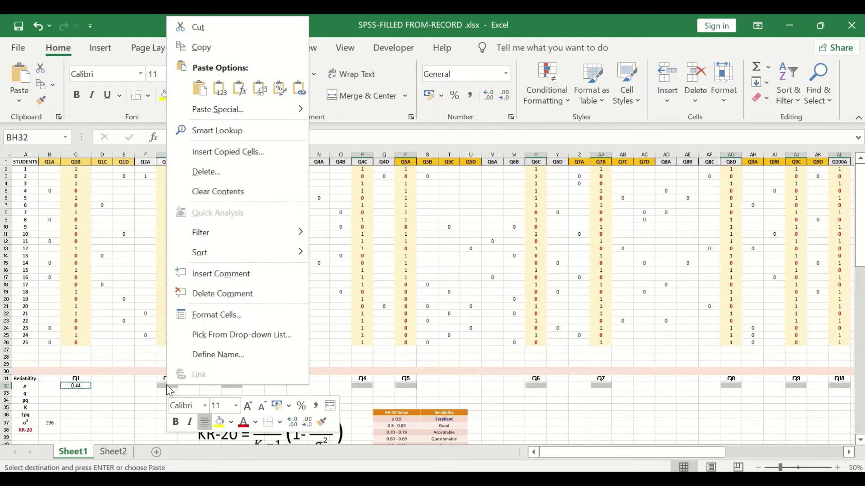
pyautogui.click(240, 87)
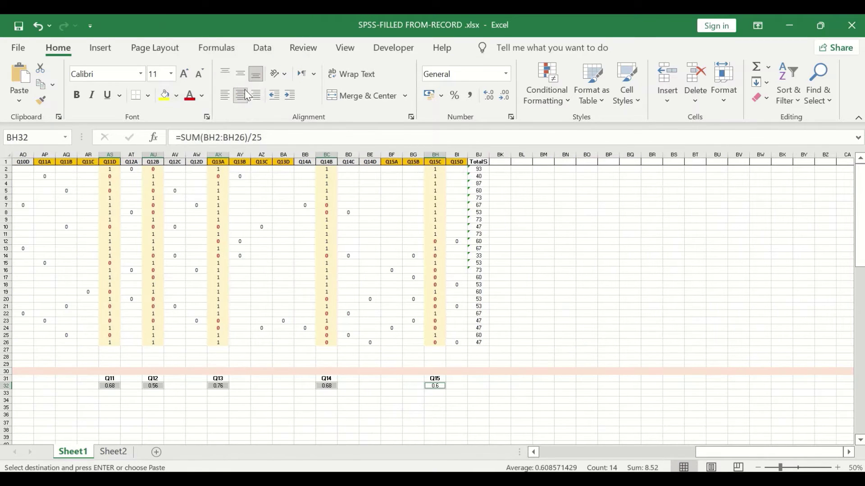
# - Calculate q for Q1 in cell C33 with the formula =1-C32
pyautogui.moveTo(768, 455); pyautogui.dragTo(518, 455)
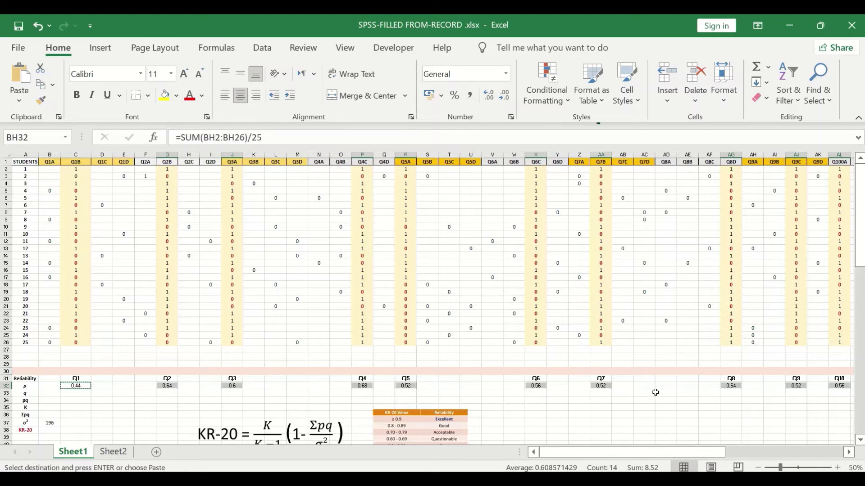
pyautogui.click(83, 393)
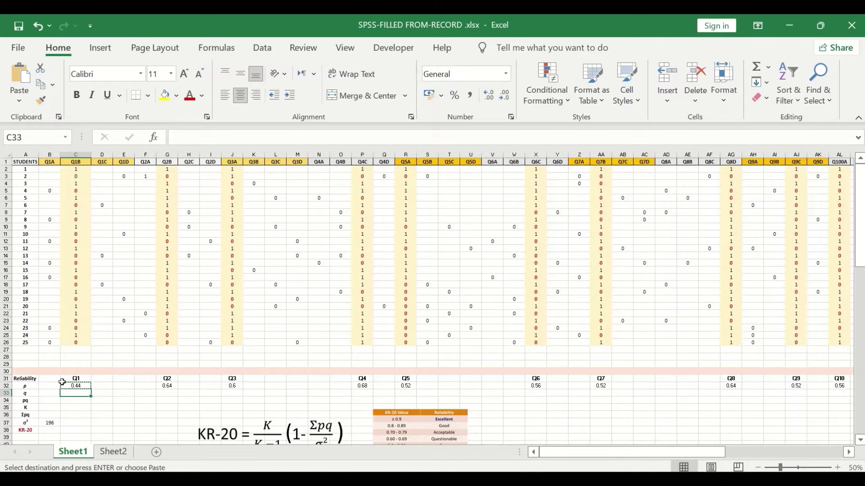
pyautogui.doubleClick(83, 395)
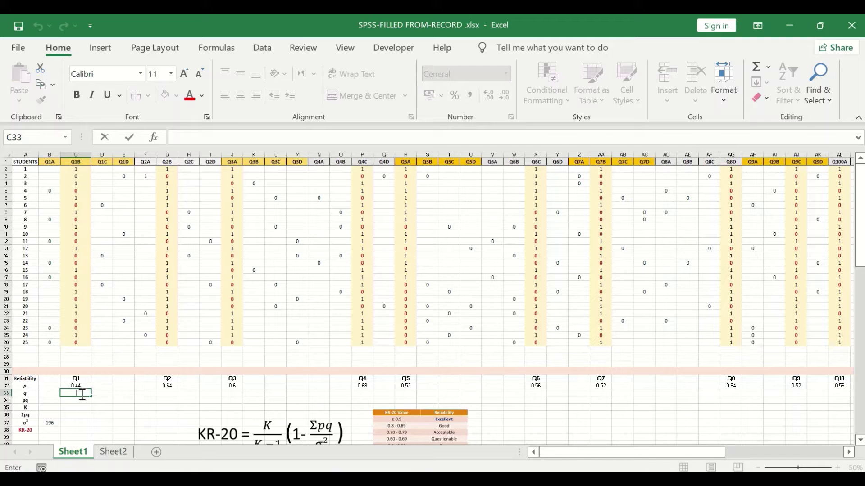
pyautogui.write('=')
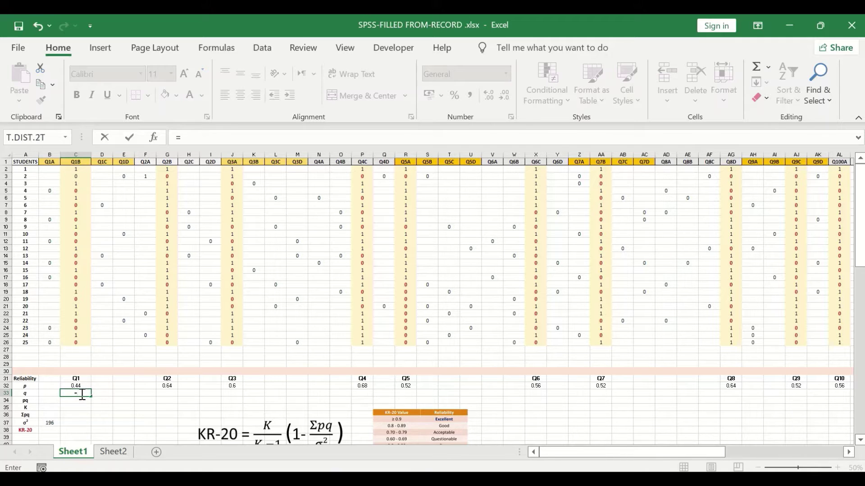
pyautogui.write('1-')
pyautogui.click(77, 377)
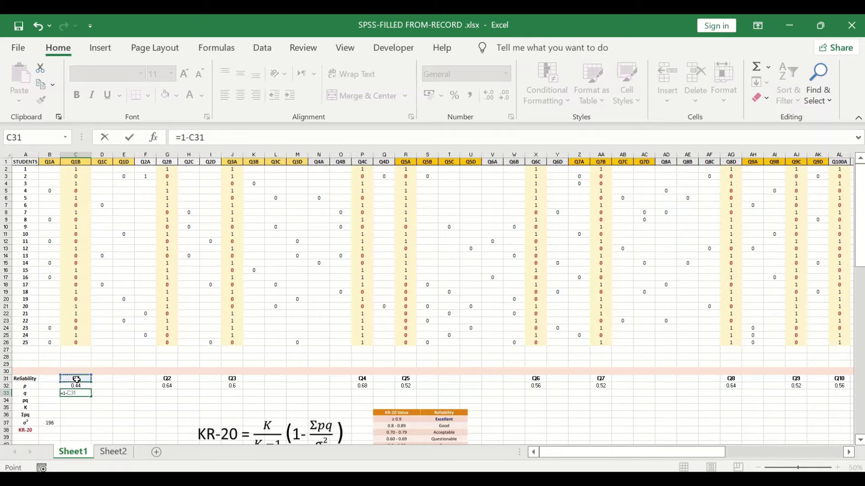
pyautogui.click(76, 386)
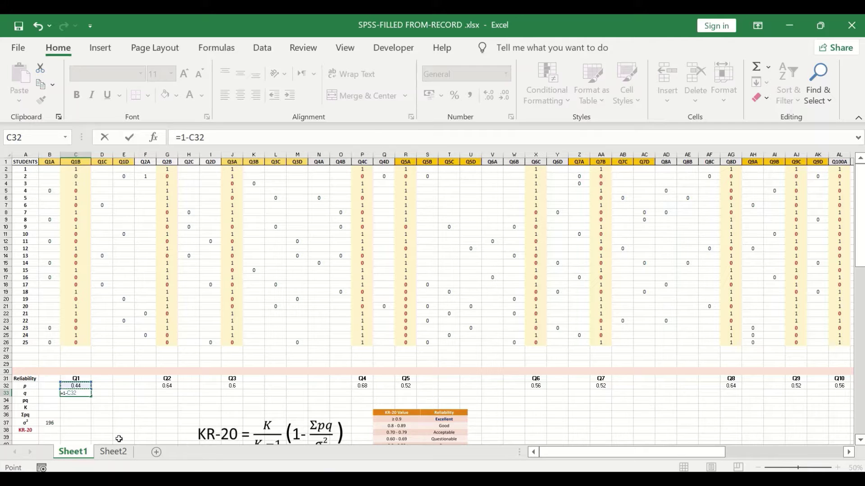
pyautogui.press('Return')
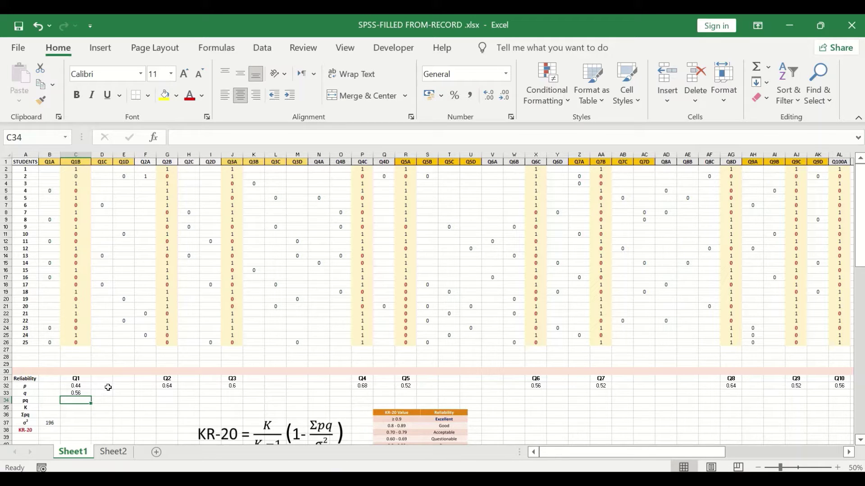
# - Copy Q1's q formula from cell C33 and paste only the formula into the q row beneath each of Q2 to Q15
pyautogui.click(79, 392)
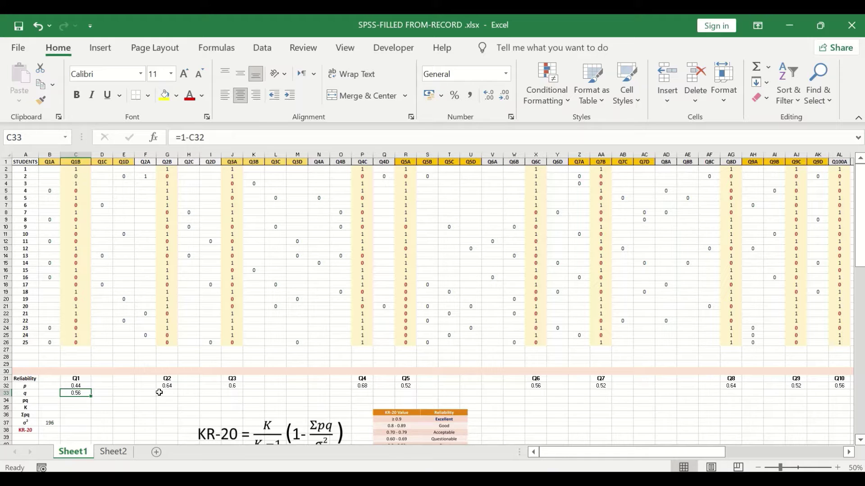
pyautogui.rightClick(76, 392)
pyautogui.hotkey('ctrl', 'c')
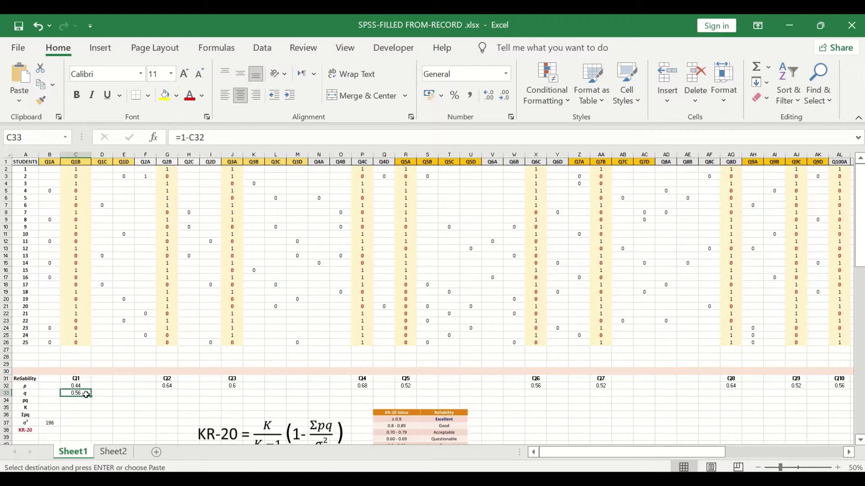
pyautogui.click(166, 393)
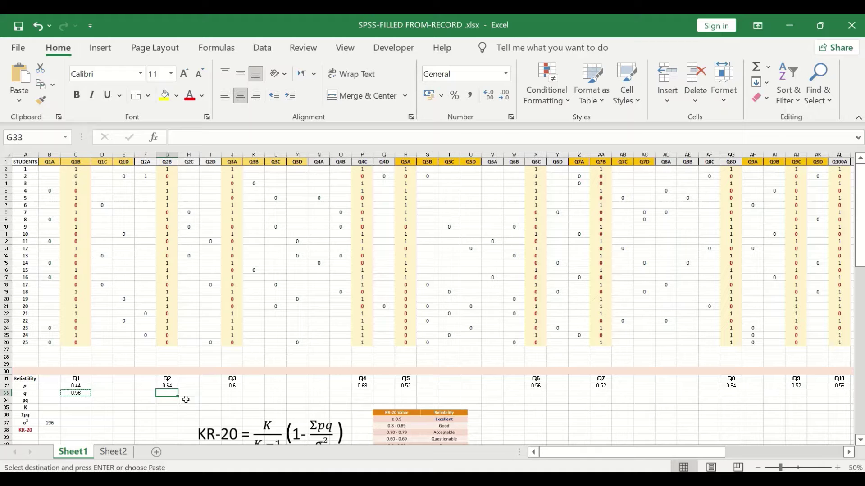
pyautogui.keyDown('ctrl'); pyautogui.click(231, 395); pyautogui.keyUp('ctrl')
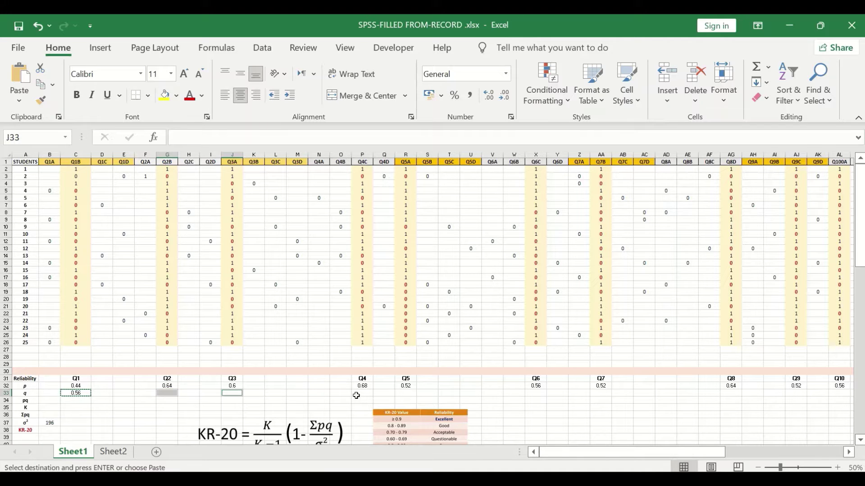
pyautogui.keyDown('ctrl'); pyautogui.click(360, 394); pyautogui.keyUp('ctrl')
pyautogui.keyDown('ctrl'); pyautogui.click(408, 394); pyautogui.keyUp('ctrl')
pyautogui.keyDown('ctrl'); pyautogui.click(536, 393); pyautogui.keyUp('ctrl')
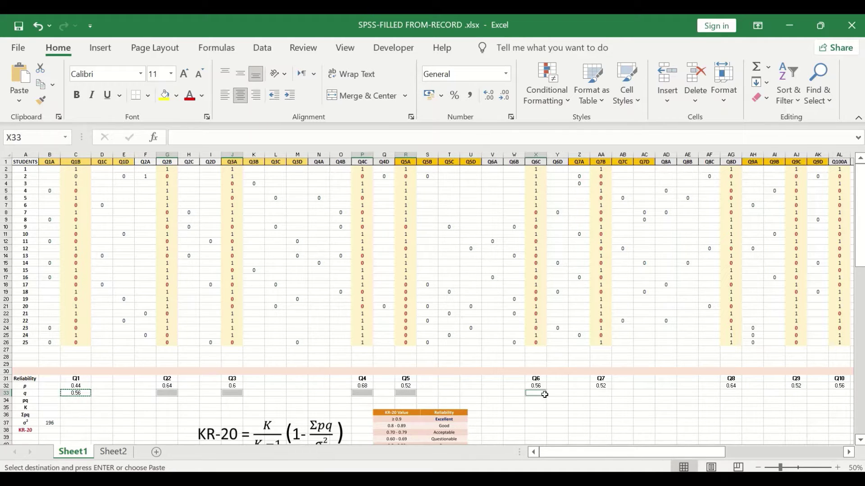
pyautogui.keyDown('ctrl'); pyautogui.click(602, 393); pyautogui.keyUp('ctrl')
pyautogui.keyDown('ctrl'); pyautogui.click(730, 394); pyautogui.keyUp('ctrl')
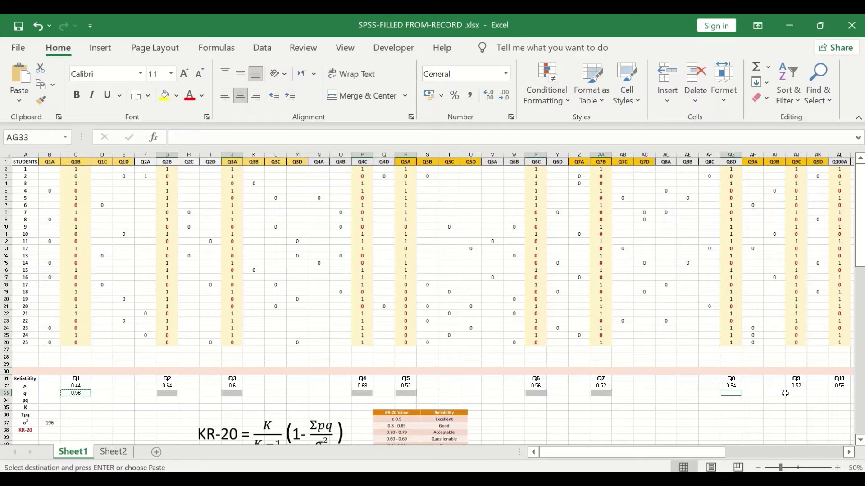
pyautogui.keyDown('ctrl'); pyautogui.click(797, 393); pyautogui.keyUp('ctrl')
pyautogui.keyDown('ctrl'); pyautogui.click(840, 394); pyautogui.keyUp('ctrl')
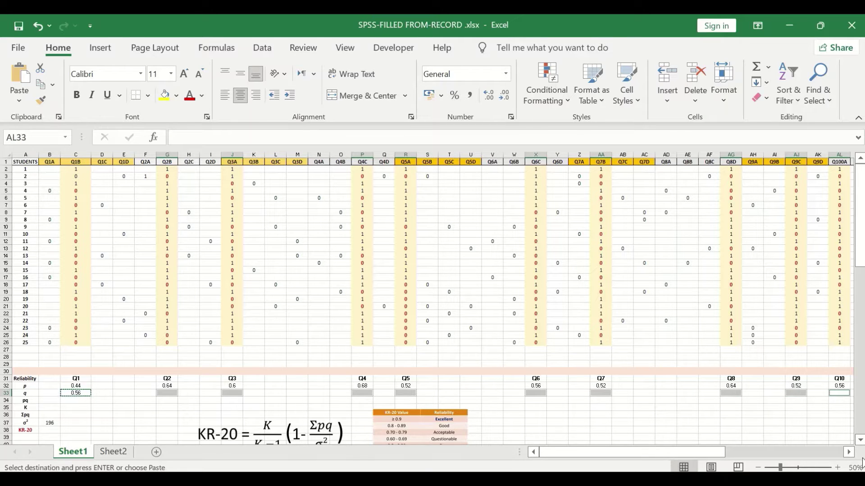
pyautogui.click(848, 452)
pyautogui.click(849, 453)
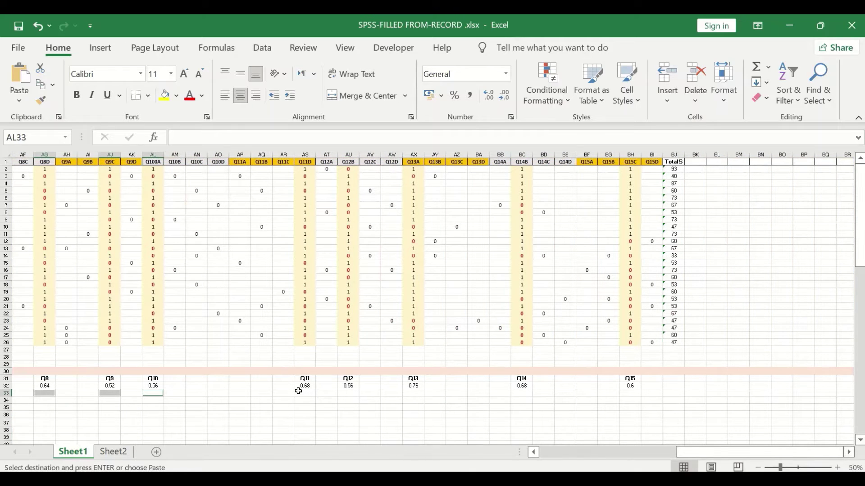
pyautogui.keyDown('ctrl'); pyautogui.click(300, 391); pyautogui.keyUp('ctrl')
pyautogui.keyDown('ctrl'); pyautogui.click(350, 393); pyautogui.keyUp('ctrl')
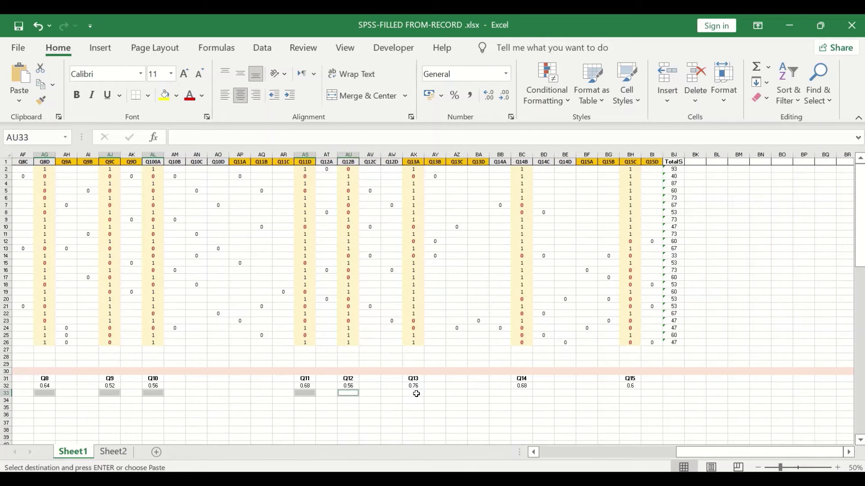
pyautogui.keyDown('ctrl'); pyautogui.click(415, 393); pyautogui.keyUp('ctrl')
pyautogui.keyDown('ctrl'); pyautogui.click(522, 393); pyautogui.keyUp('ctrl')
pyautogui.keyDown('ctrl'); pyautogui.click(629, 392); pyautogui.keyUp('ctrl')
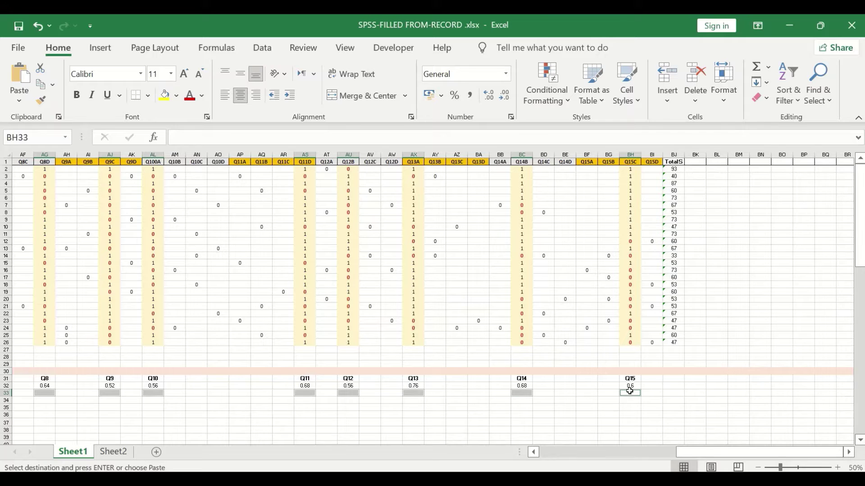
pyautogui.rightClick(629, 391)
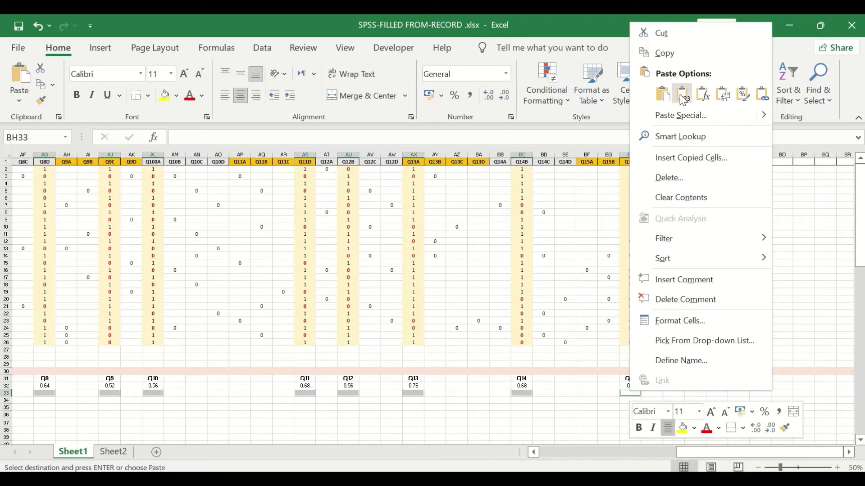
pyautogui.click(702, 96)
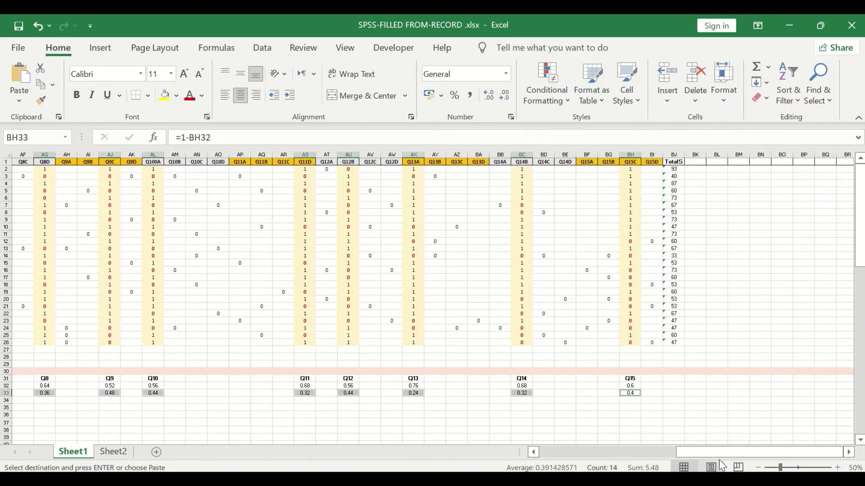
pyautogui.moveTo(727, 451); pyautogui.dragTo(581, 453)
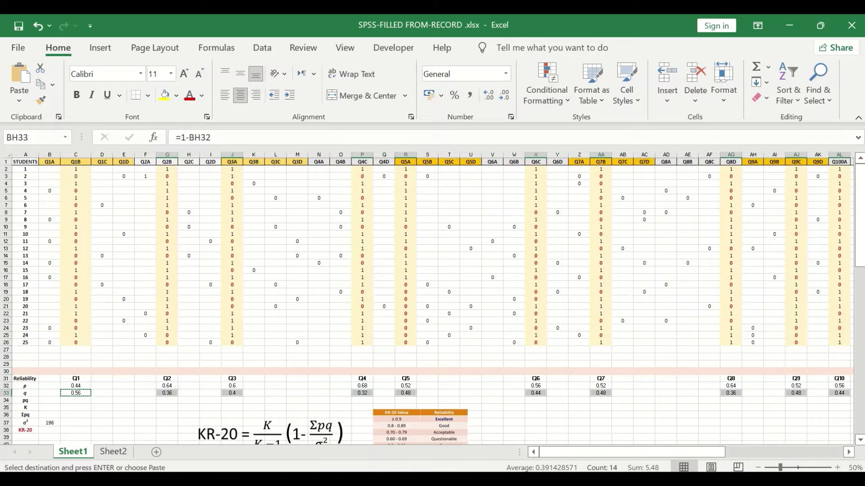
# - Calculate pq for Q1 in cell C34 with the formula =C32*C33
pyautogui.scroll(-2, 99, 400)
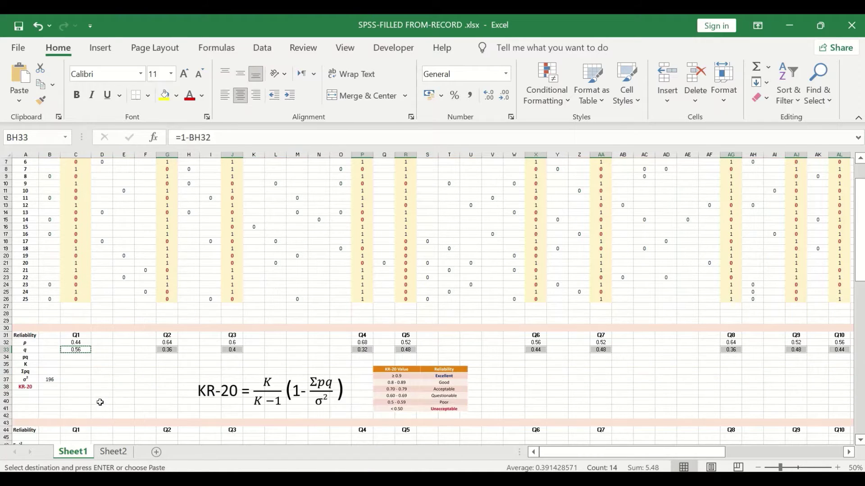
pyautogui.click(74, 357)
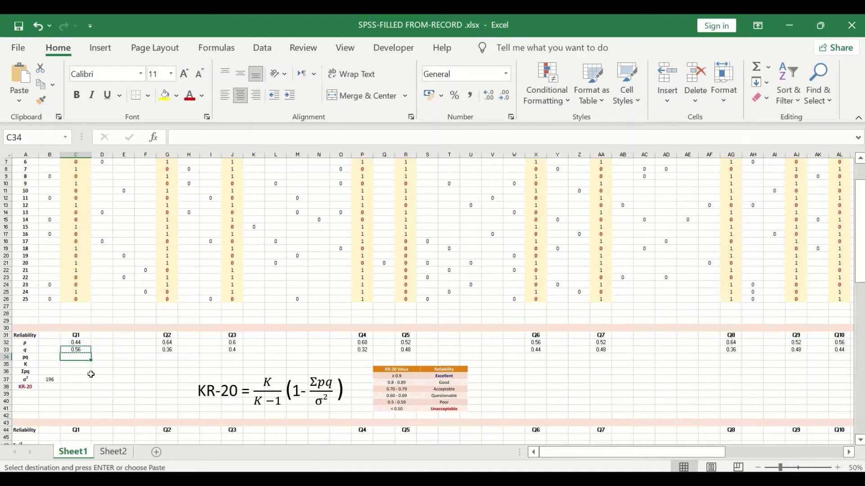
pyautogui.hotkey('ctrl', 'Down')
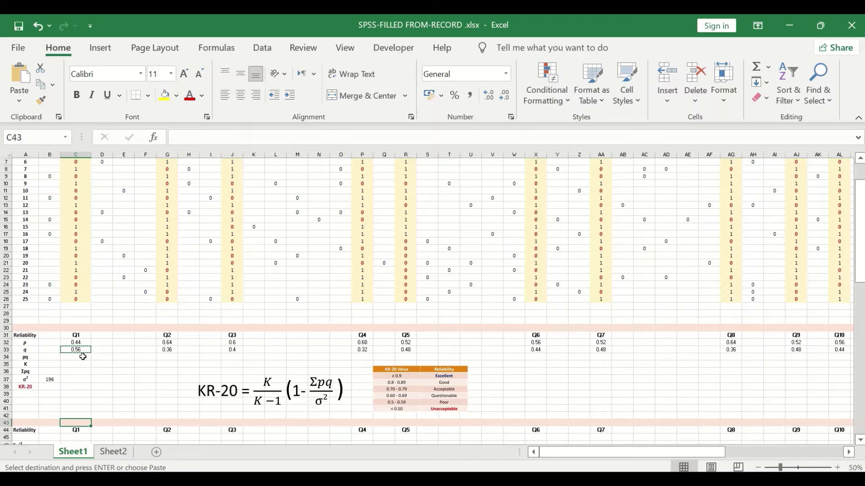
pyautogui.doubleClick(83, 356)
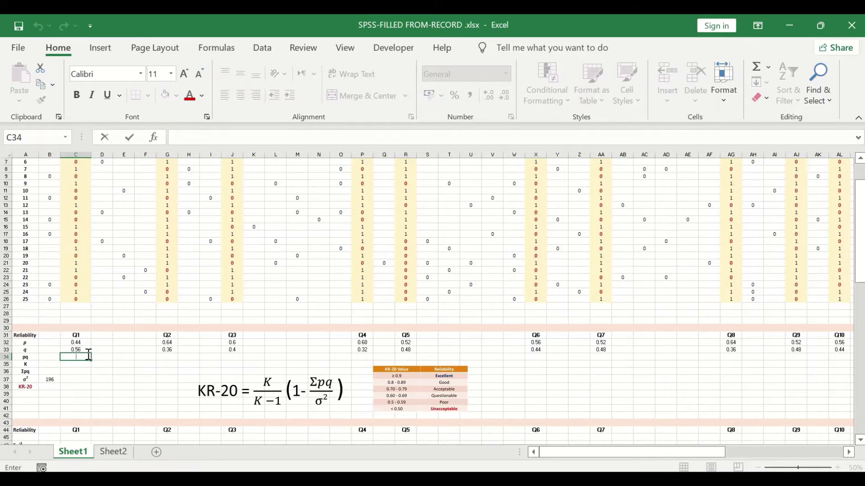
pyautogui.write('=')
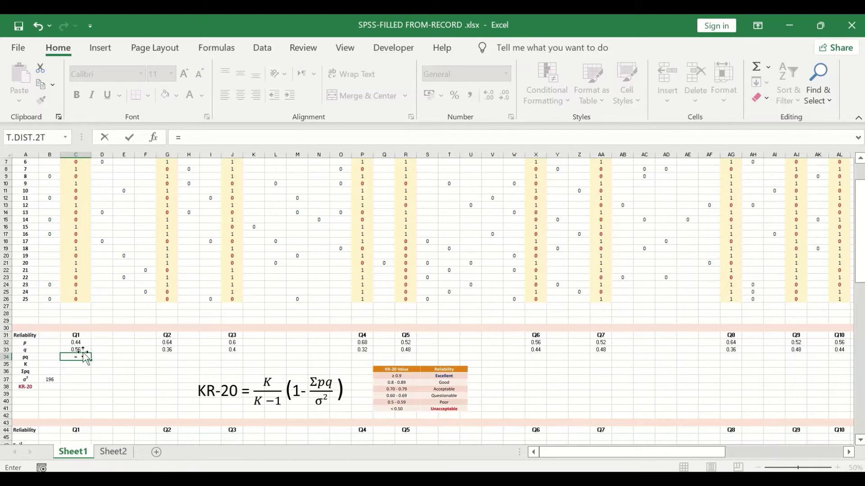
pyautogui.click(78, 342)
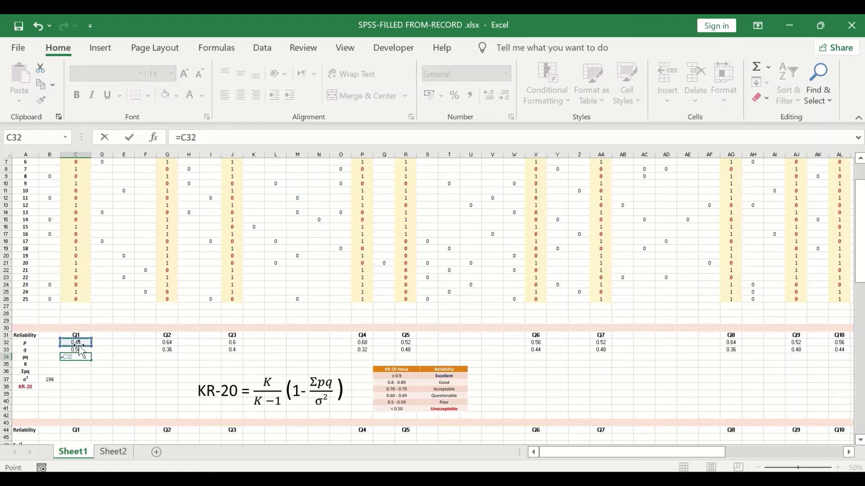
pyautogui.write('*')
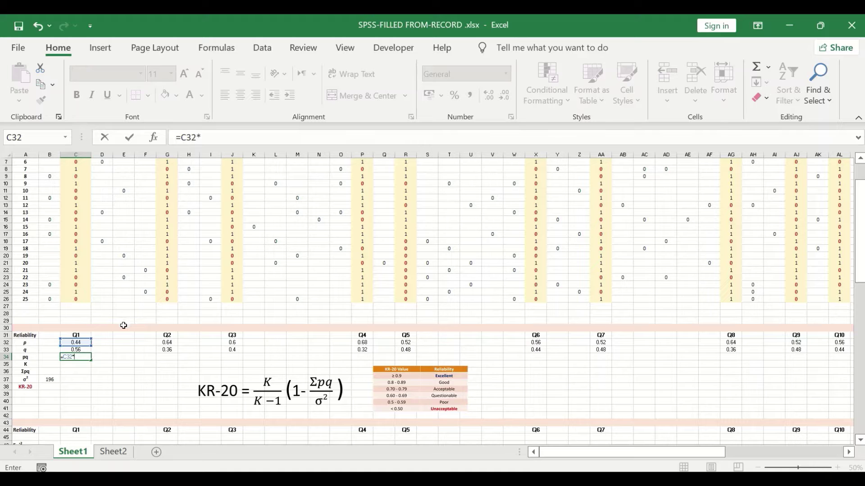
pyautogui.click(80, 349)
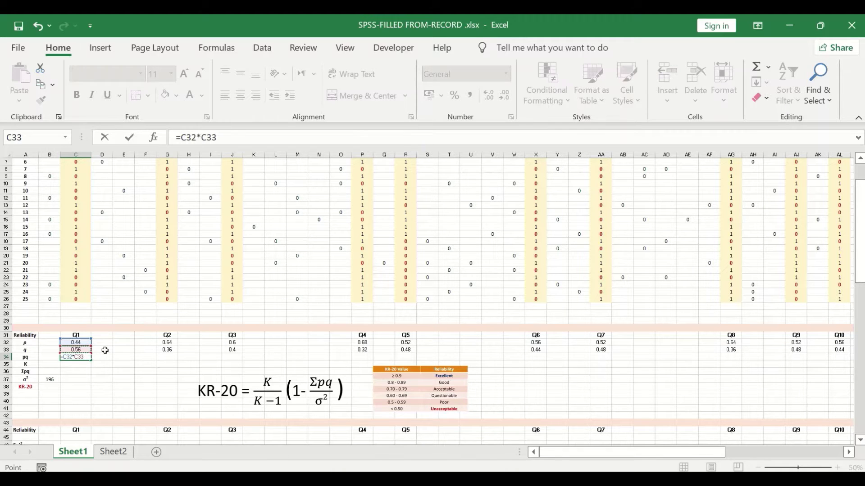
pyautogui.press('Return')
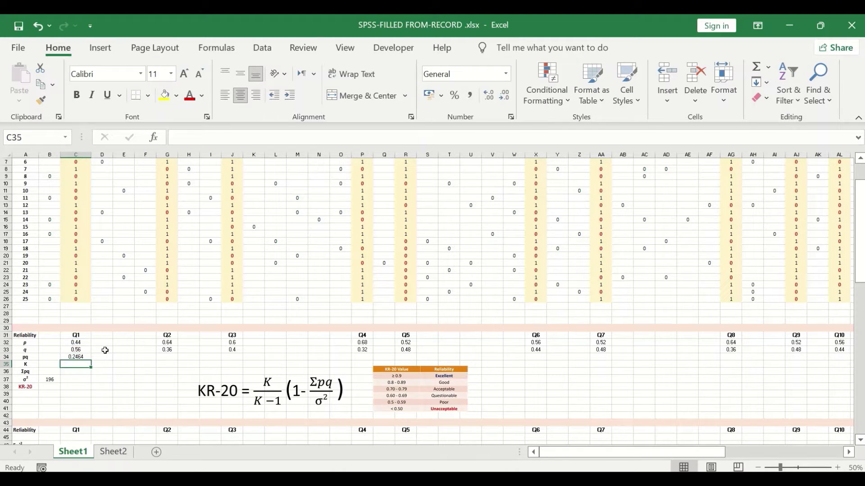
# - Format the whole pq row 34 as Number with two decimal places
pyautogui.click(74, 356)
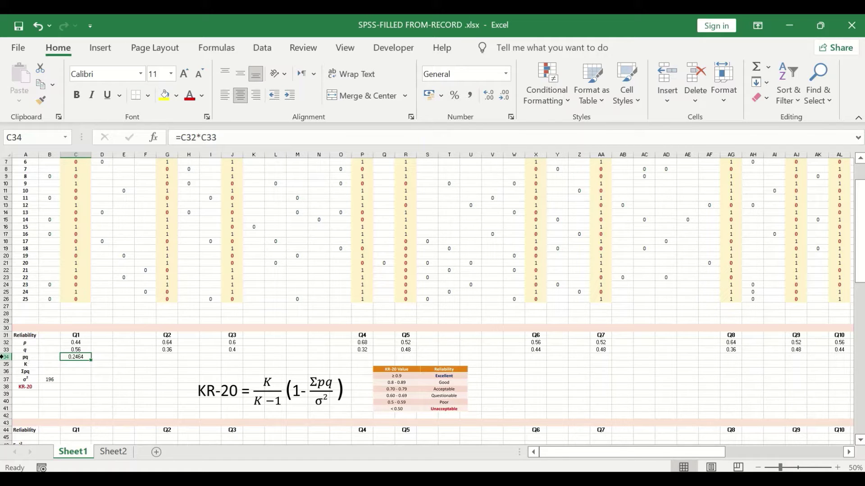
pyautogui.click(5, 357)
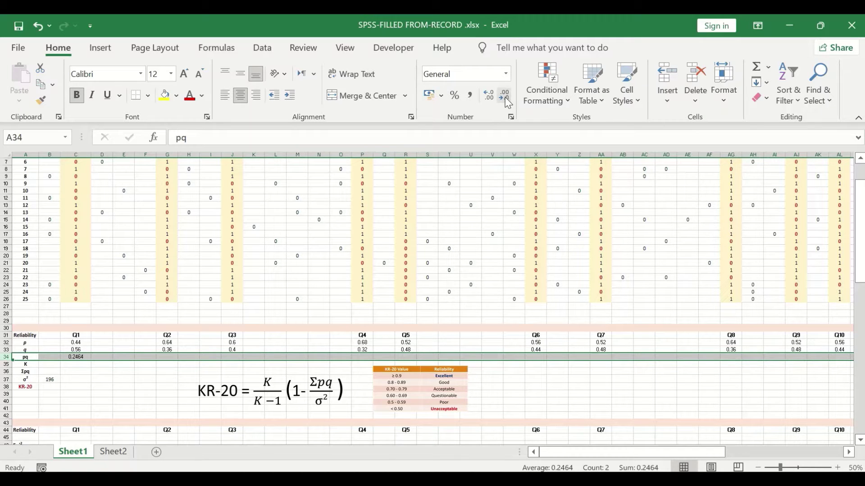
pyautogui.rightClick(67, 357)
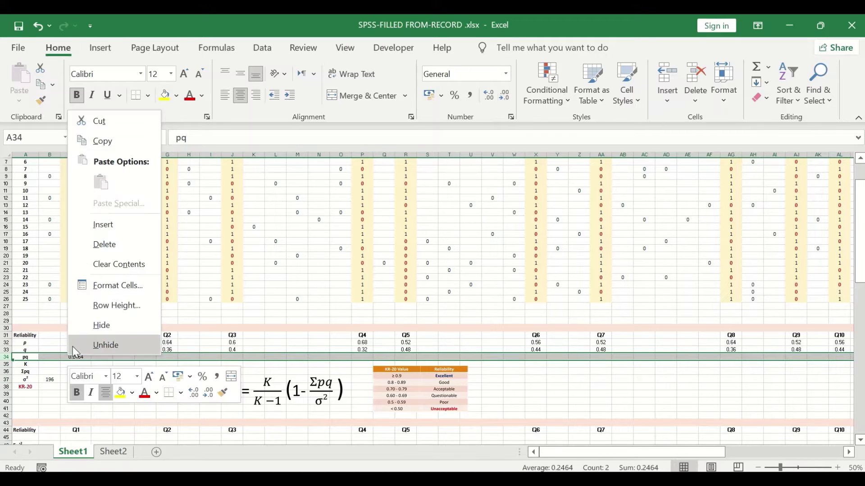
pyautogui.click(107, 287)
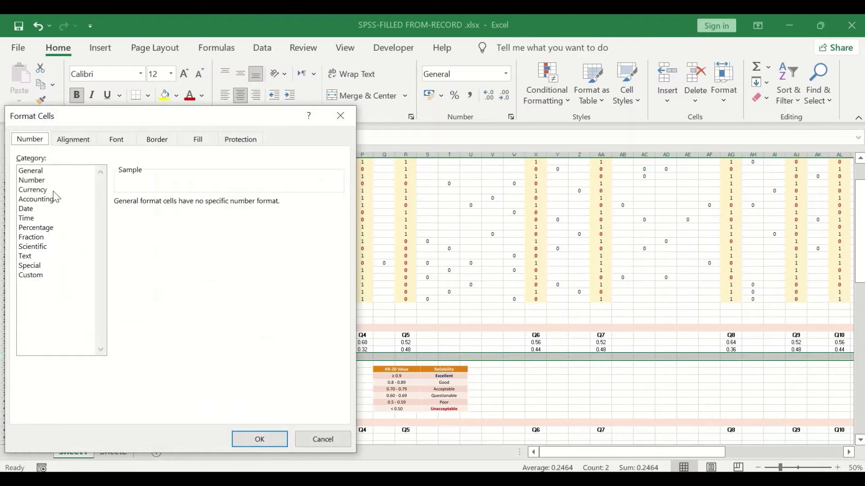
pyautogui.click(38, 180)
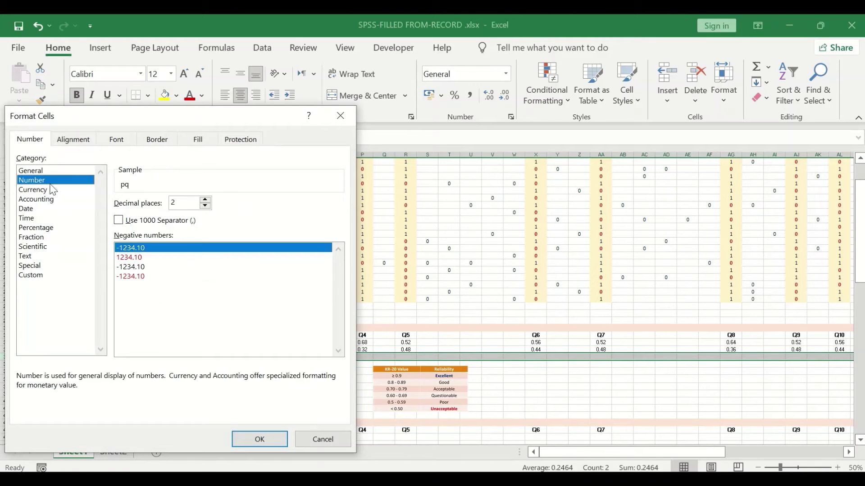
pyautogui.click(205, 206)
pyautogui.click(205, 206)
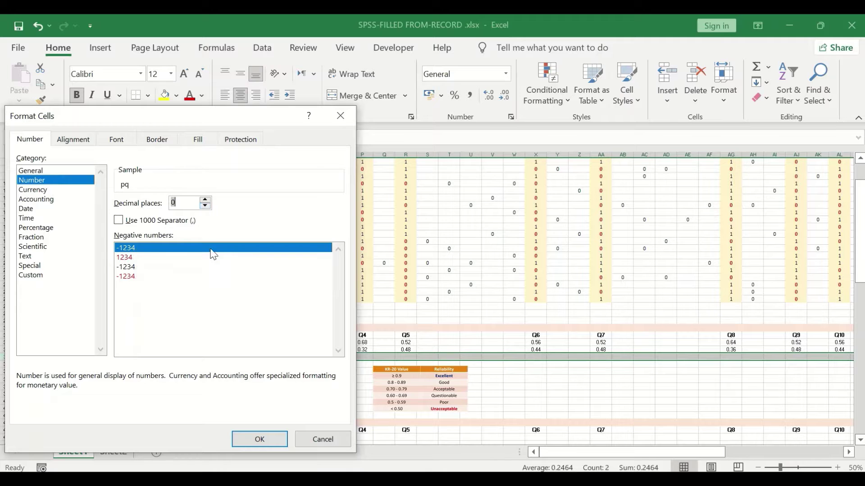
pyautogui.click(205, 199)
pyautogui.click(206, 200)
pyautogui.click(253, 439)
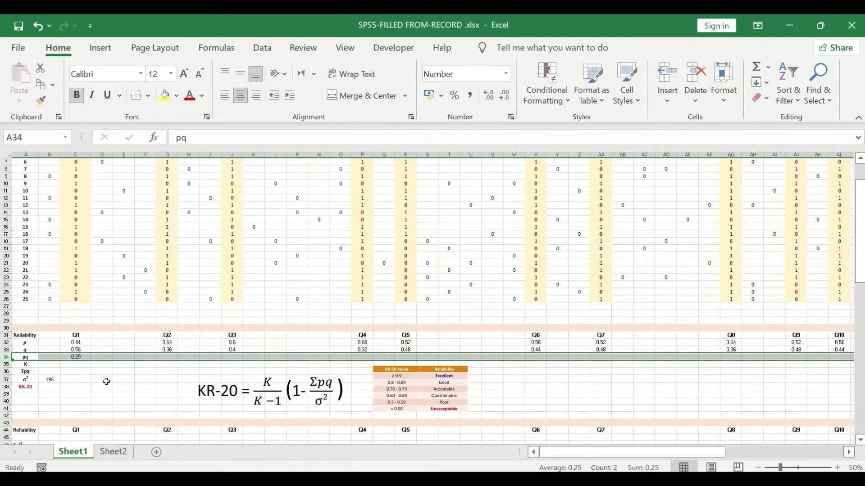
# - Copy Q1's pq formula from cell C34 and paste only the formula into the pq row beneath each of Q2 to Q15
pyautogui.click(75, 364)
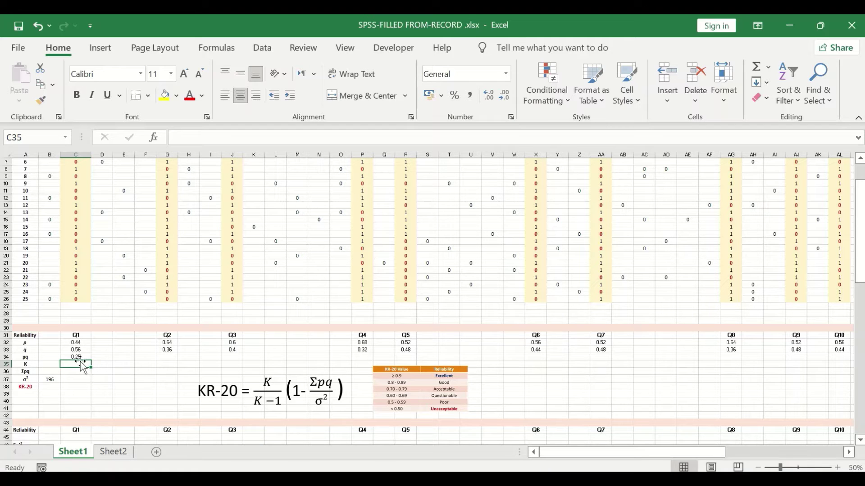
pyautogui.click(77, 357)
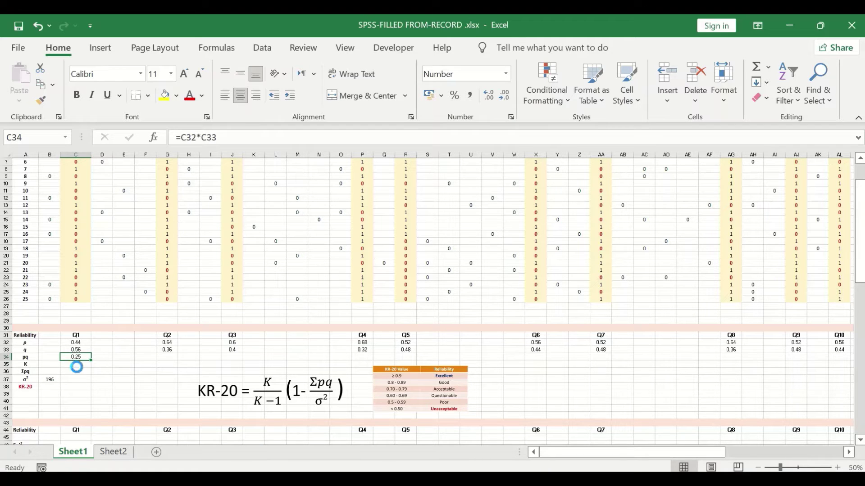
pyautogui.hotkey('ctrl', 'c')
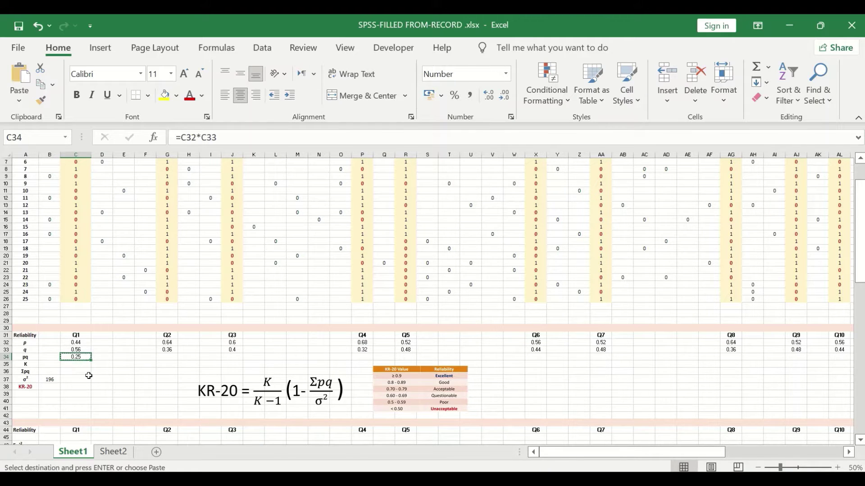
pyautogui.click(170, 358)
pyautogui.keyDown('ctrl'); pyautogui.click(232, 356); pyautogui.keyUp('ctrl')
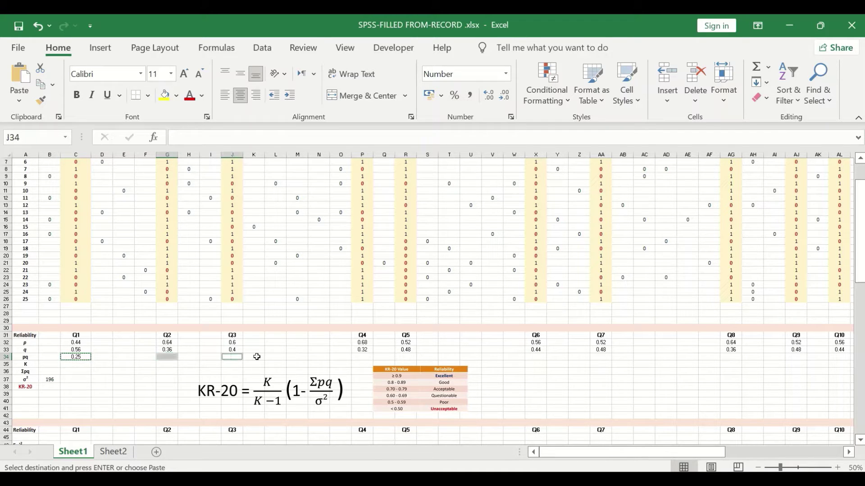
pyautogui.keyDown('ctrl'); pyautogui.click(362, 357); pyautogui.keyUp('ctrl')
pyautogui.keyDown('ctrl'); pyautogui.click(406, 357); pyautogui.keyUp('ctrl')
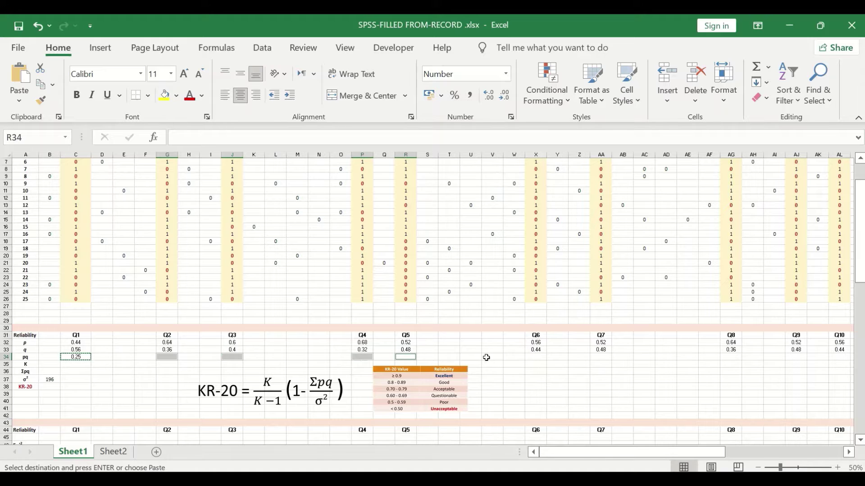
pyautogui.keyDown('ctrl'); pyautogui.click(534, 357); pyautogui.keyUp('ctrl')
pyautogui.keyDown('ctrl'); pyautogui.click(599, 357); pyautogui.keyUp('ctrl')
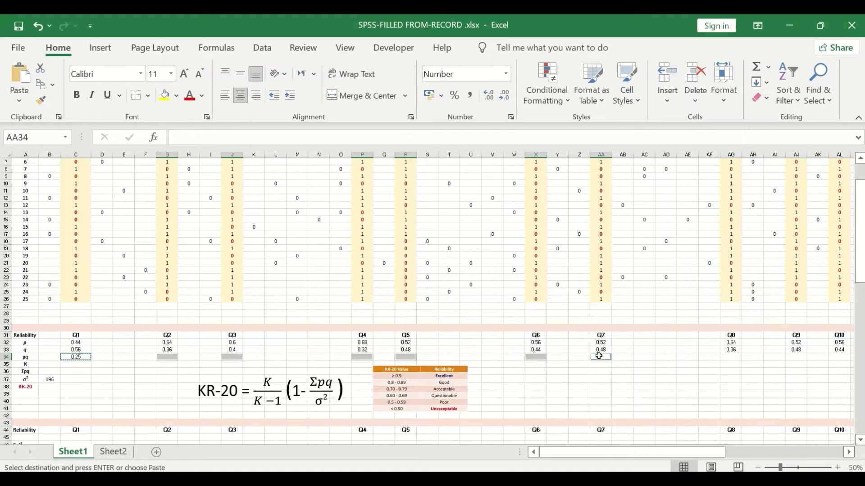
pyautogui.keyDown('ctrl'); pyautogui.click(731, 357); pyautogui.keyUp('ctrl')
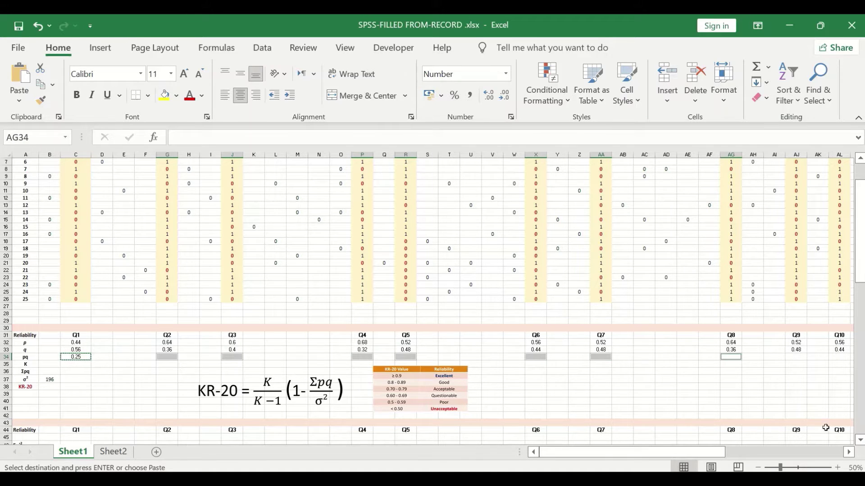
pyautogui.click(848, 452)
pyautogui.click(848, 452)
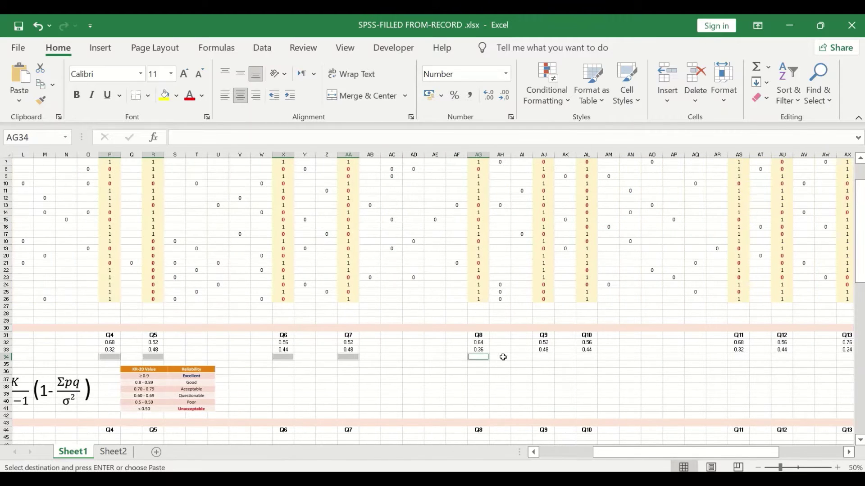
pyautogui.keyDown('ctrl'); pyautogui.click(543, 357); pyautogui.keyUp('ctrl')
pyautogui.keyDown('ctrl'); pyautogui.click(586, 357); pyautogui.keyUp('ctrl')
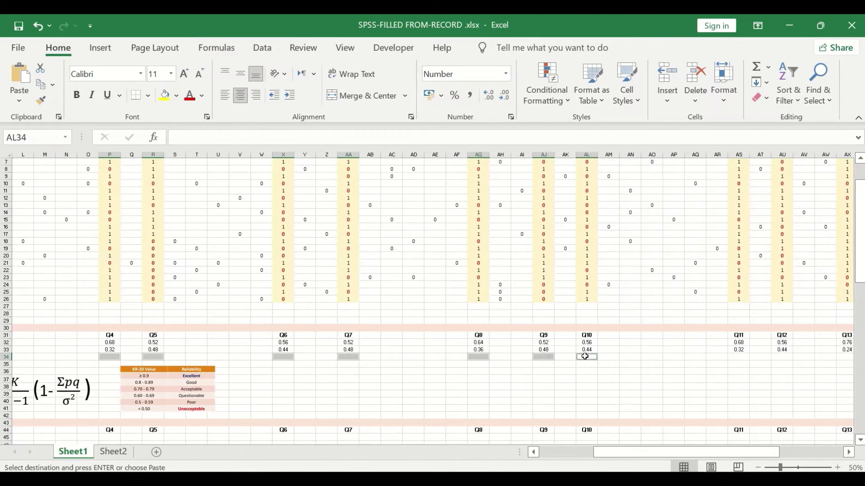
pyautogui.click(848, 452)
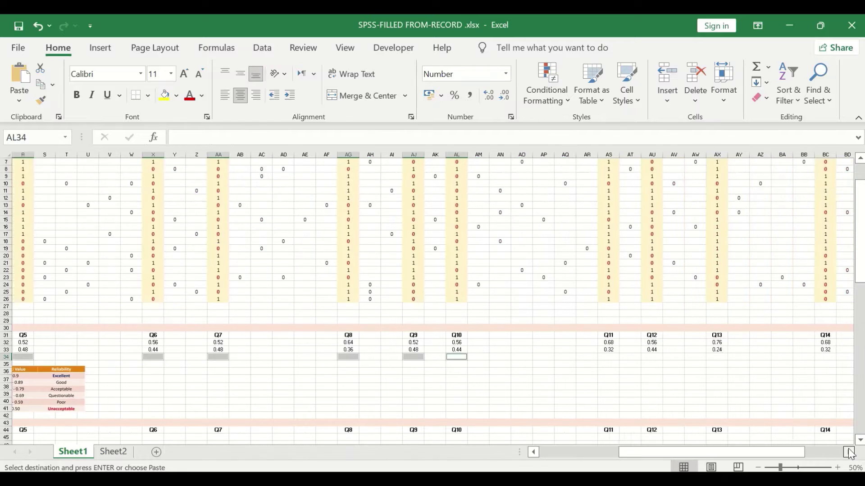
pyautogui.keyDown('ctrl'); pyautogui.click(508, 355); pyautogui.keyUp('ctrl')
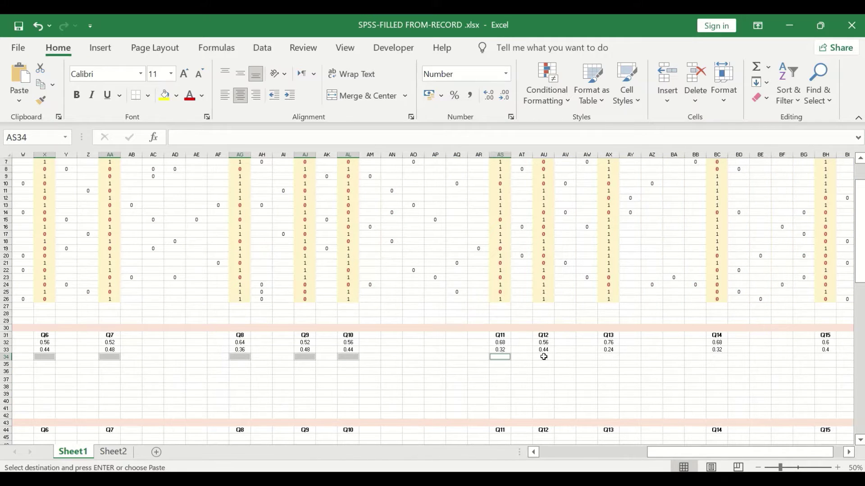
pyautogui.keyDown('ctrl'); pyautogui.click(542, 355); pyautogui.keyUp('ctrl')
pyautogui.keyDown('ctrl'); pyautogui.click(608, 356); pyautogui.keyUp('ctrl')
pyautogui.keyDown('ctrl'); pyautogui.click(718, 356); pyautogui.keyUp('ctrl')
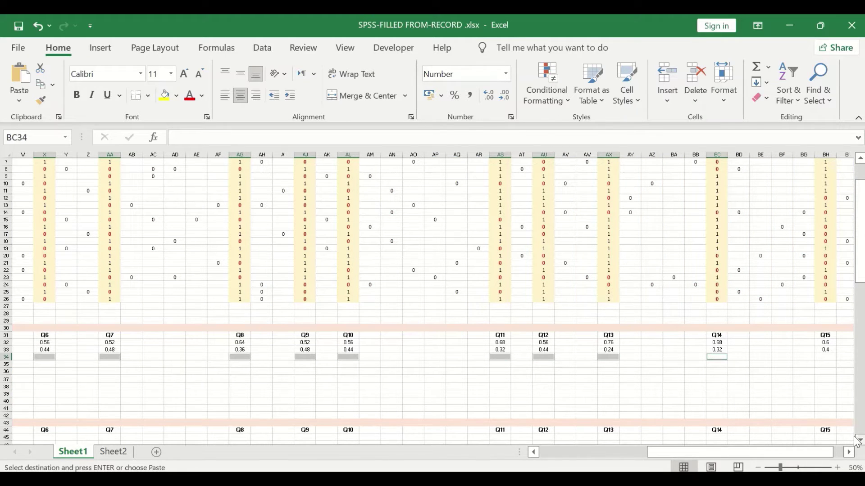
pyautogui.click(848, 452)
pyautogui.click(849, 453)
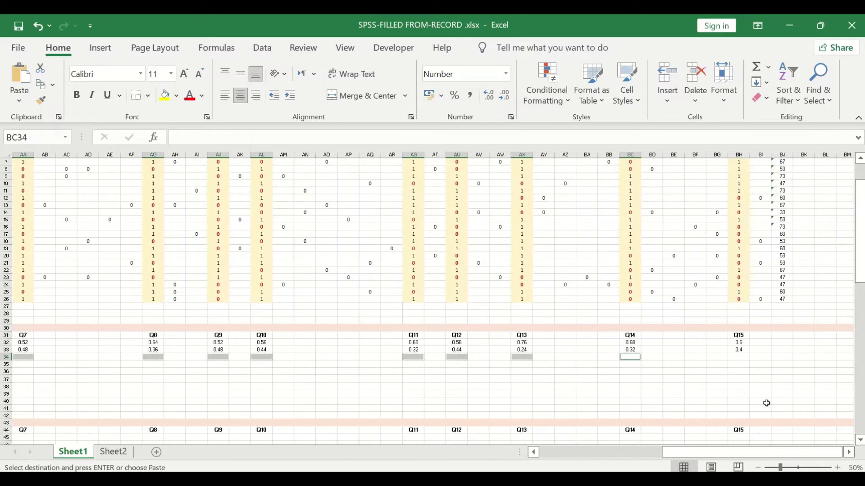
pyautogui.keyDown('ctrl'); pyautogui.click(739, 359); pyautogui.keyUp('ctrl')
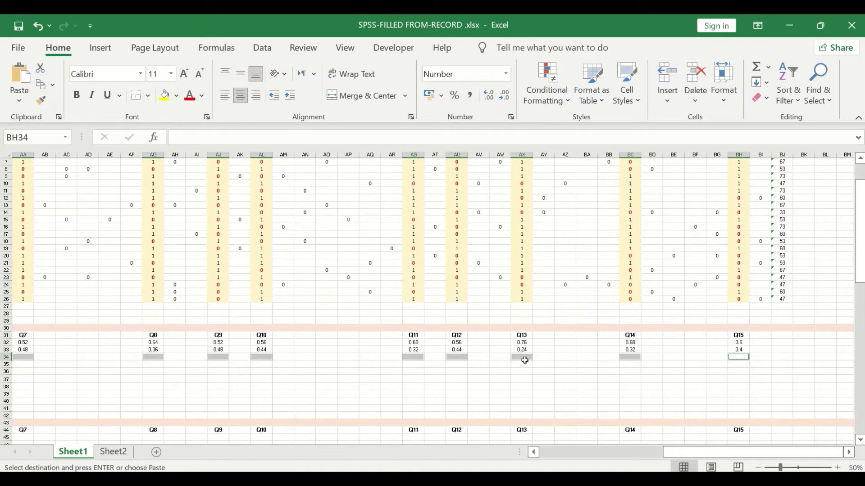
pyautogui.rightClick(409, 357)
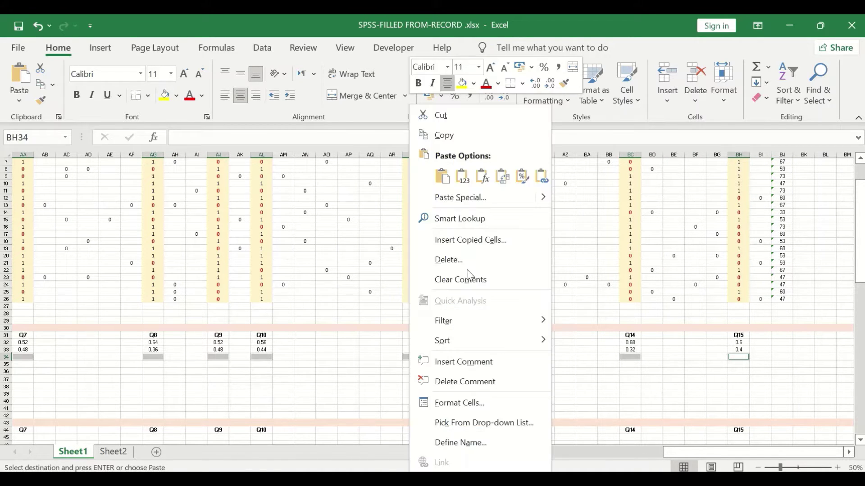
pyautogui.click(481, 183)
pyautogui.moveTo(693, 453); pyautogui.dragTo(519, 447)
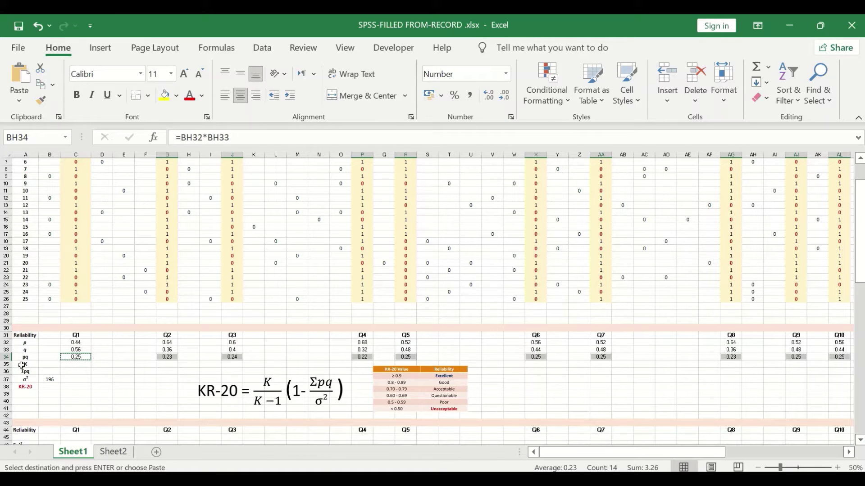
# - Calculate Σpq in cell C36 with a SUM formula adding the individual row 34 pq values of Q1 through Q15
pyautogui.click(65, 374)
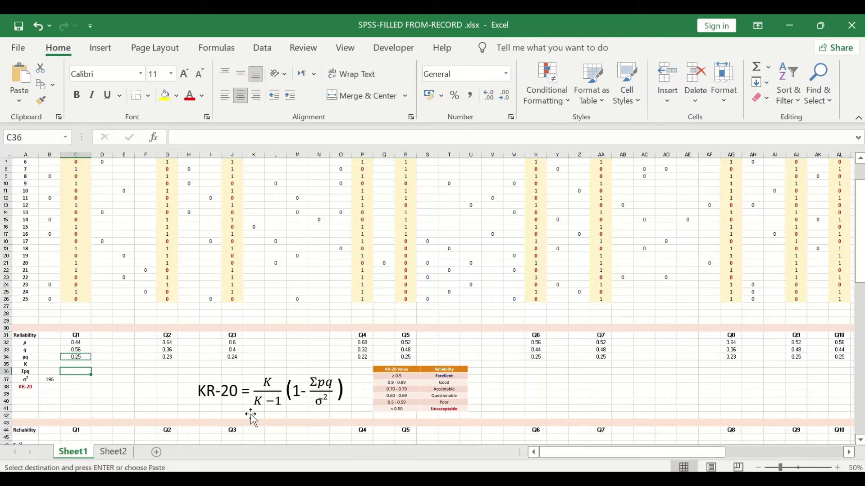
pyautogui.click(769, 69)
pyautogui.click(777, 86)
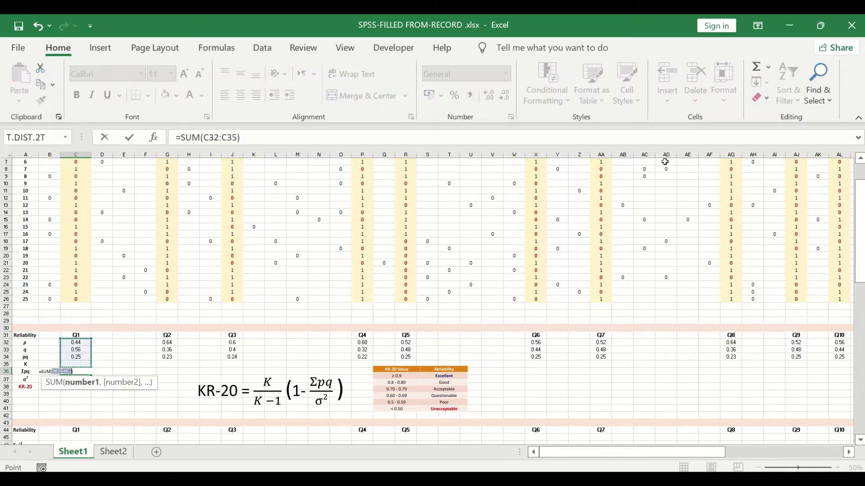
pyautogui.click(74, 356)
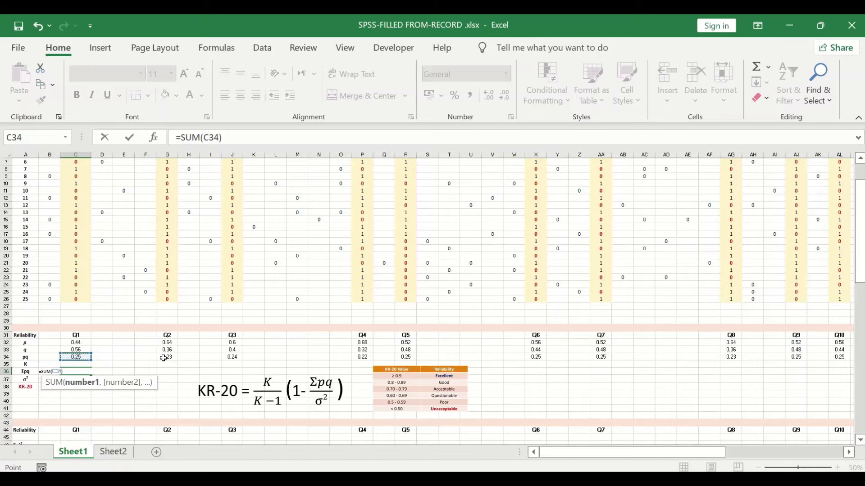
pyautogui.keyDown('ctrl'); pyautogui.click(163, 358); pyautogui.keyUp('ctrl')
pyautogui.keyDown('ctrl'); pyautogui.click(230, 357); pyautogui.keyUp('ctrl')
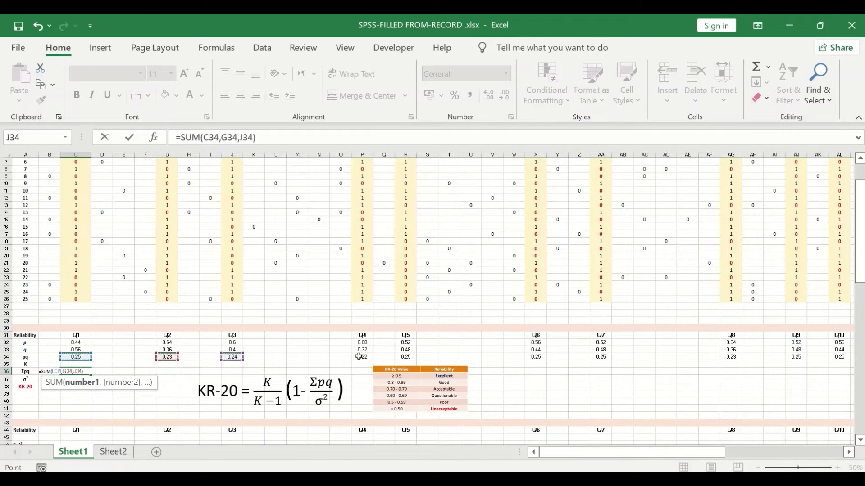
pyautogui.keyDown('ctrl'); pyautogui.click(362, 357); pyautogui.keyUp('ctrl')
pyautogui.keyDown('ctrl'); pyautogui.click(407, 357); pyautogui.keyUp('ctrl')
pyautogui.keyDown('ctrl'); pyautogui.click(535, 357); pyautogui.keyUp('ctrl')
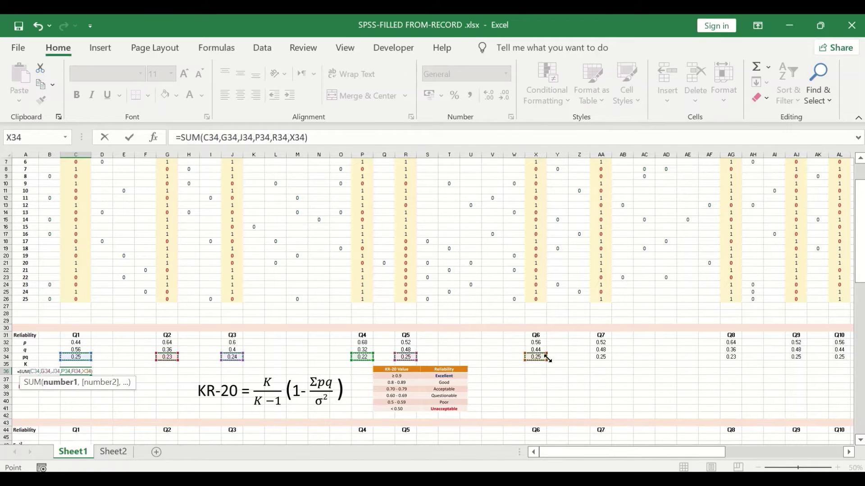
pyautogui.keyDown('ctrl'); pyautogui.click(602, 358); pyautogui.keyUp('ctrl')
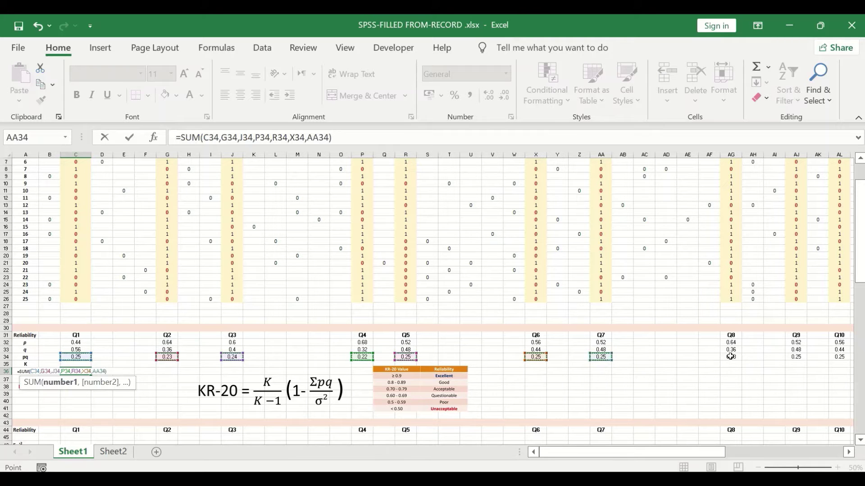
pyautogui.keyDown('ctrl'); pyautogui.click(730, 356); pyautogui.keyUp('ctrl')
pyautogui.click(846, 453)
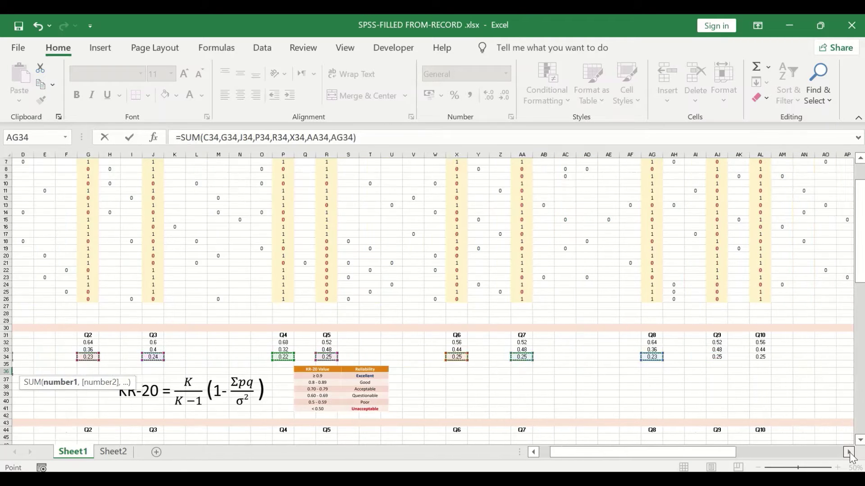
pyautogui.click(849, 452)
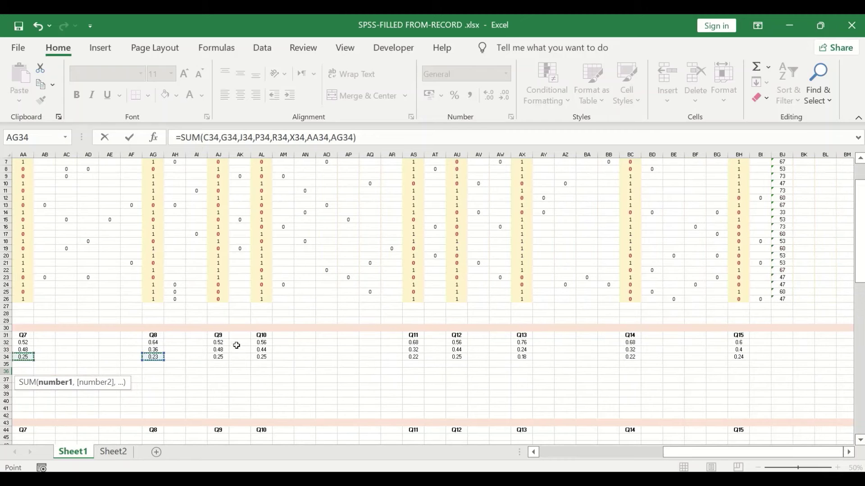
pyautogui.keyDown('ctrl'); pyautogui.click(224, 358); pyautogui.keyUp('ctrl')
pyautogui.keyDown('ctrl'); pyautogui.click(261, 357); pyautogui.keyUp('ctrl')
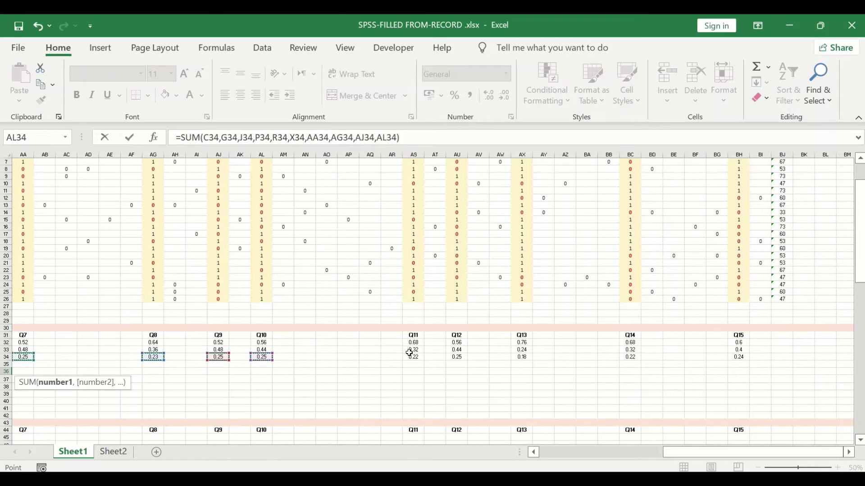
pyautogui.keyDown('ctrl'); pyautogui.click(412, 356); pyautogui.keyUp('ctrl')
pyautogui.keyDown('ctrl'); pyautogui.click(456, 357); pyautogui.keyUp('ctrl')
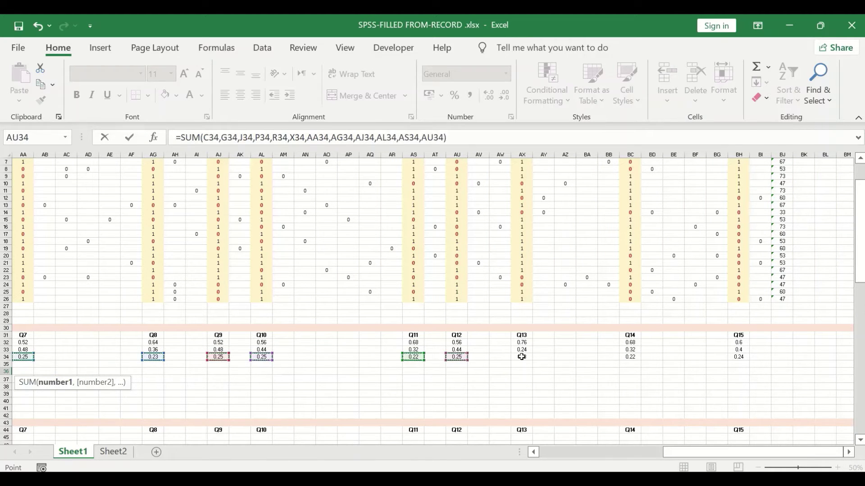
pyautogui.keyDown('ctrl'); pyautogui.click(522, 357); pyautogui.keyUp('ctrl')
pyautogui.keyDown('ctrl'); pyautogui.click(631, 357); pyautogui.keyUp('ctrl')
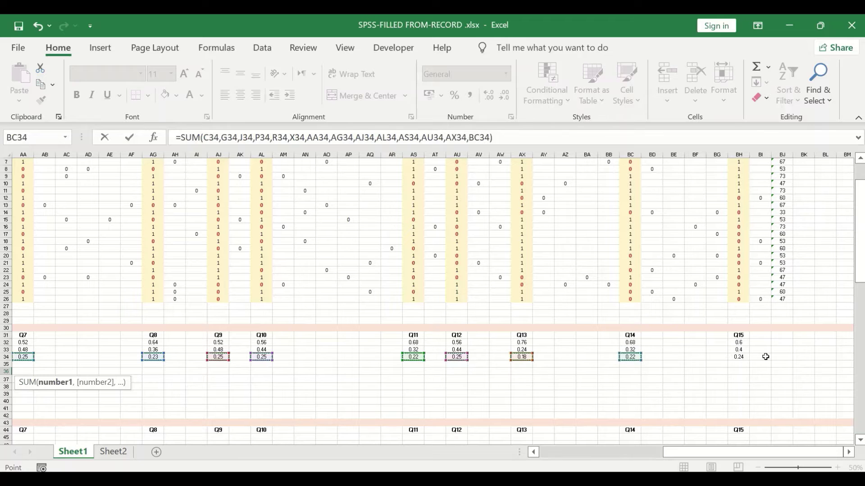
pyautogui.keyDown('ctrl'); pyautogui.click(735, 358); pyautogui.keyUp('ctrl')
pyautogui.moveTo(723, 450); pyautogui.dragTo(506, 446)
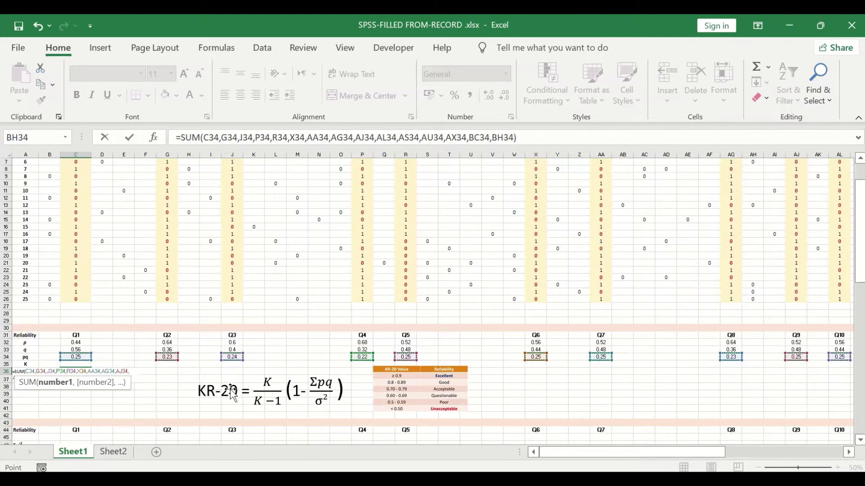
pyautogui.press('Return')
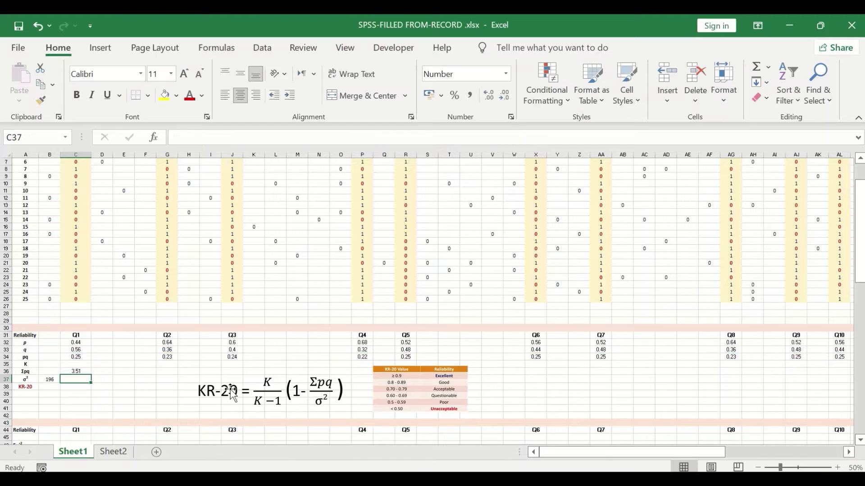
pyautogui.click(73, 372)
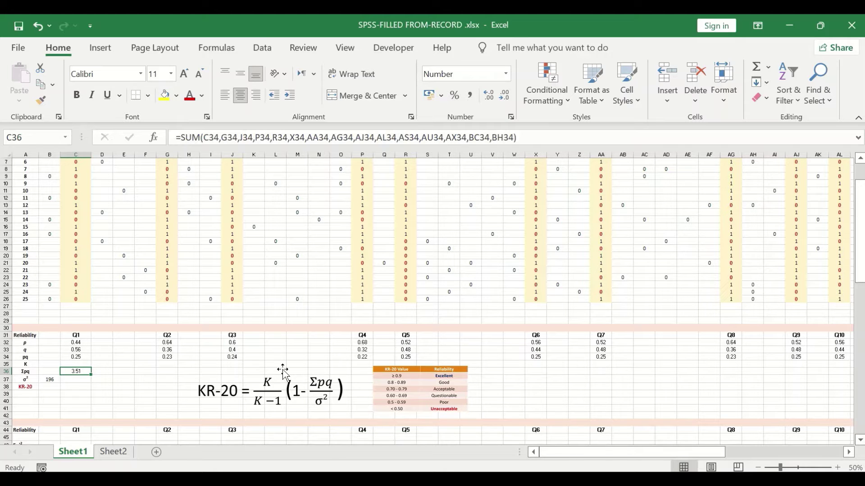
# - Enter 15 as the K value in cell C35, then move it to cell B35
pyautogui.click(75, 362)
pyautogui.scroll(-1, 98, 400)
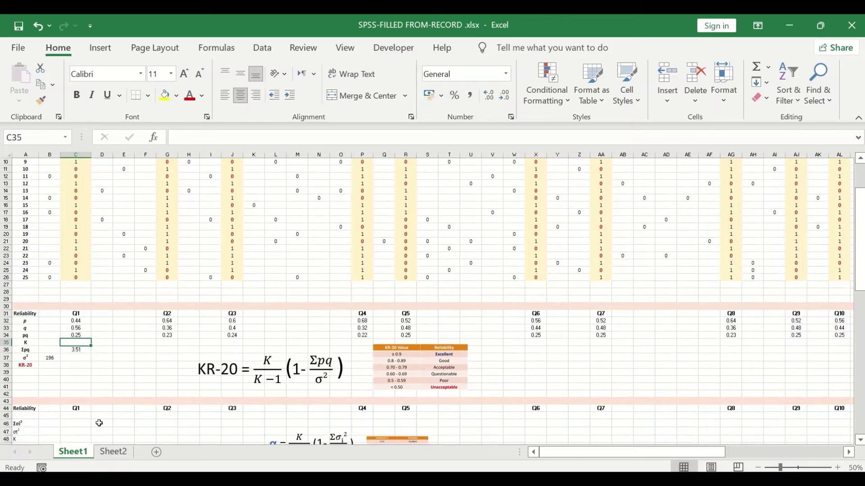
pyautogui.write('15')
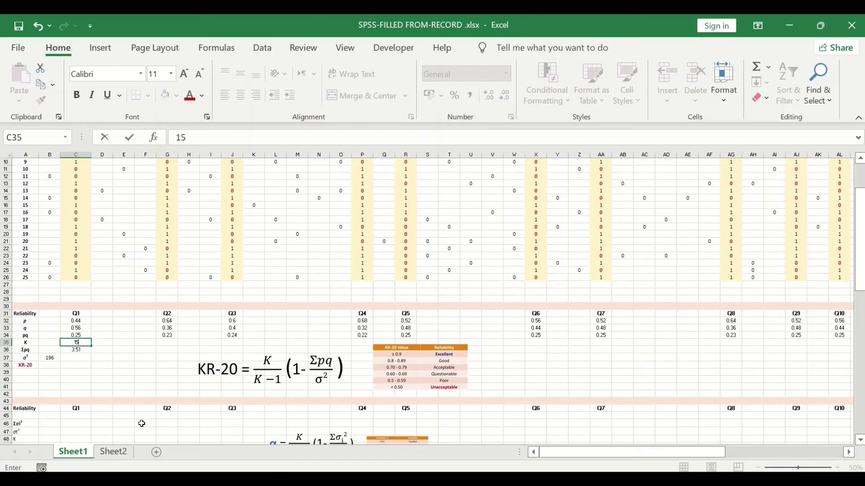
pyautogui.click(75, 358)
pyautogui.click(76, 350)
pyautogui.click(79, 342)
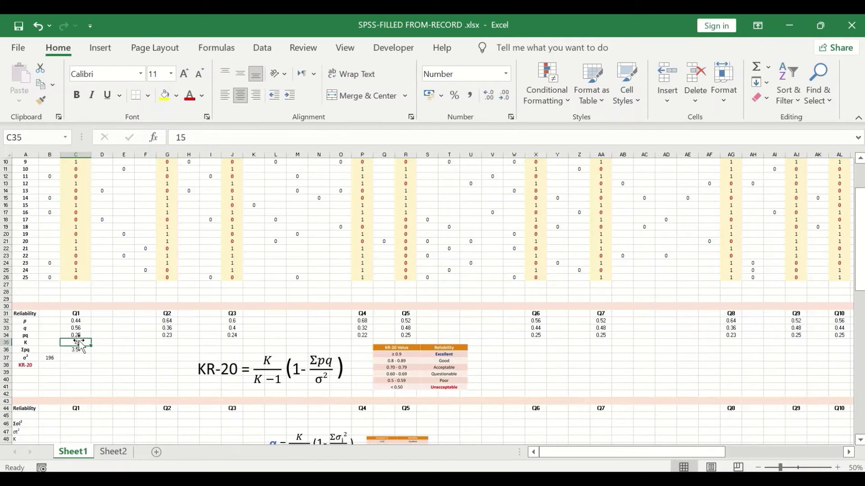
pyautogui.hotkey('ctrl', 'c')
pyautogui.click(48, 342)
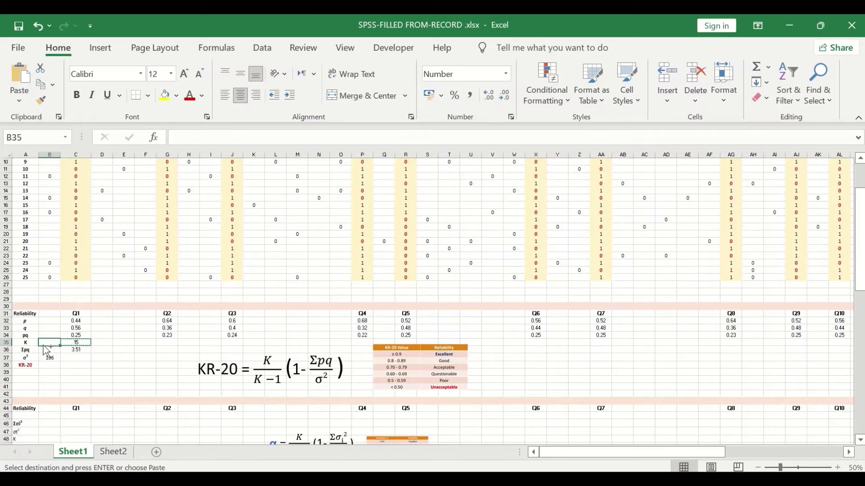
pyautogui.press('Return')
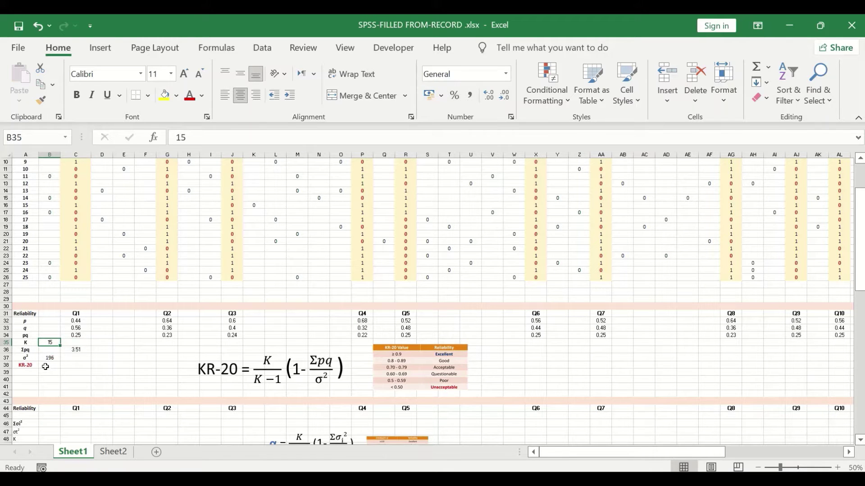
# - Calculate KR-20 in cell B38 with the formula =(15/14)*(1-C36/B37)
pyautogui.click(45, 367)
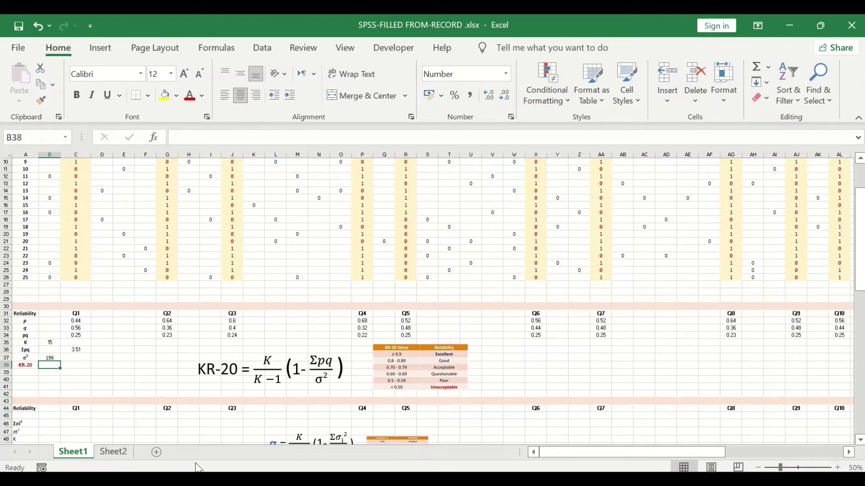
pyautogui.write('=(15')
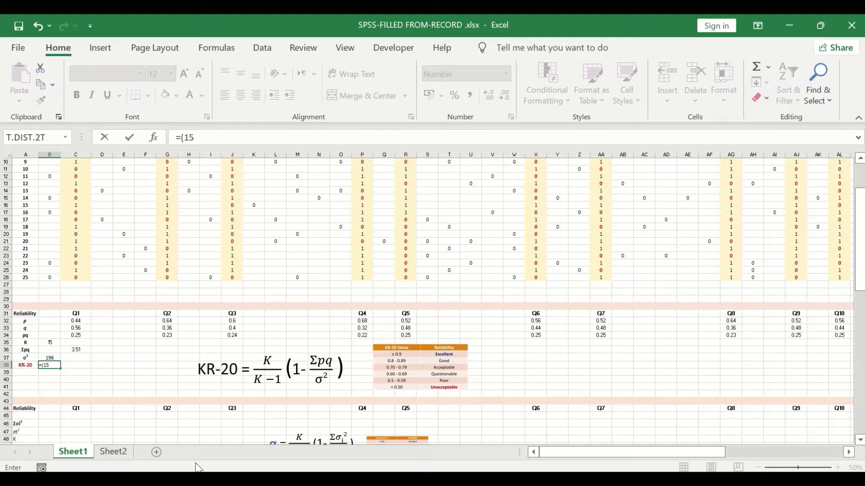
pyautogui.write('/14)')
pyautogui.click(223, 137)
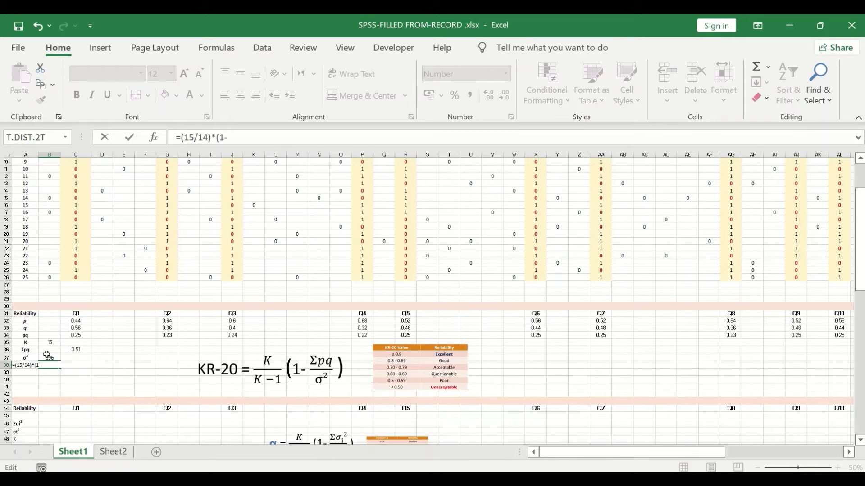
pyautogui.click(76, 350)
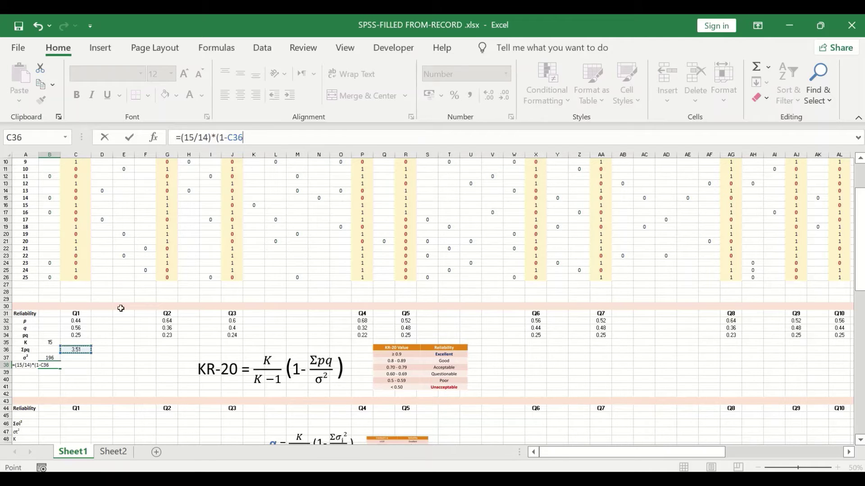
pyautogui.click(267, 137)
pyautogui.click(52, 358)
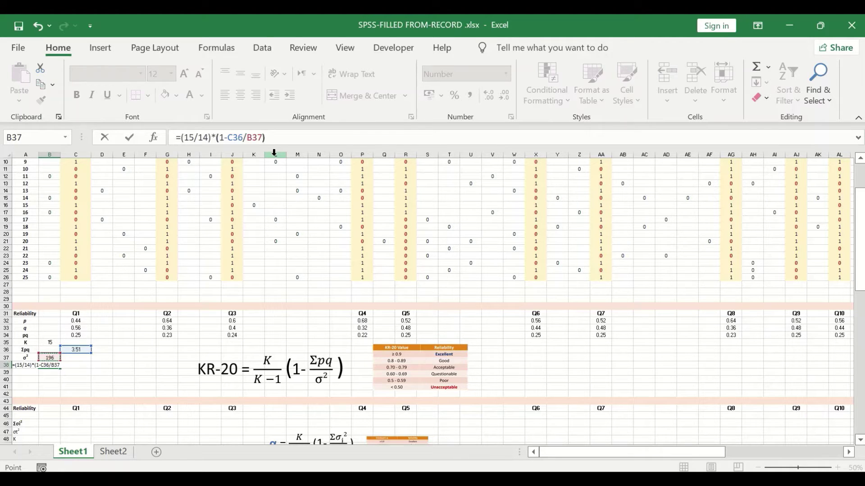
pyautogui.write(')')
pyautogui.press('Return')
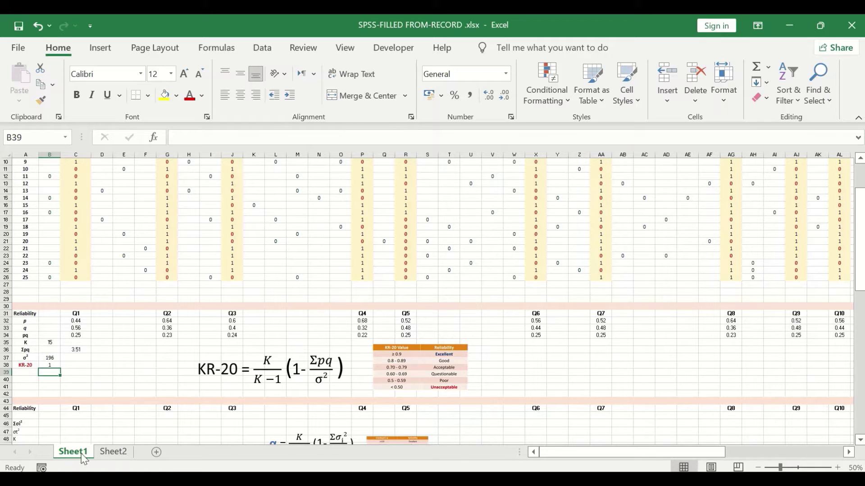
# - Examine the KR-20 reliability table and the Cronbach's alpha section below it at 100% zoom
pyautogui.scroll(3, 129, 369)
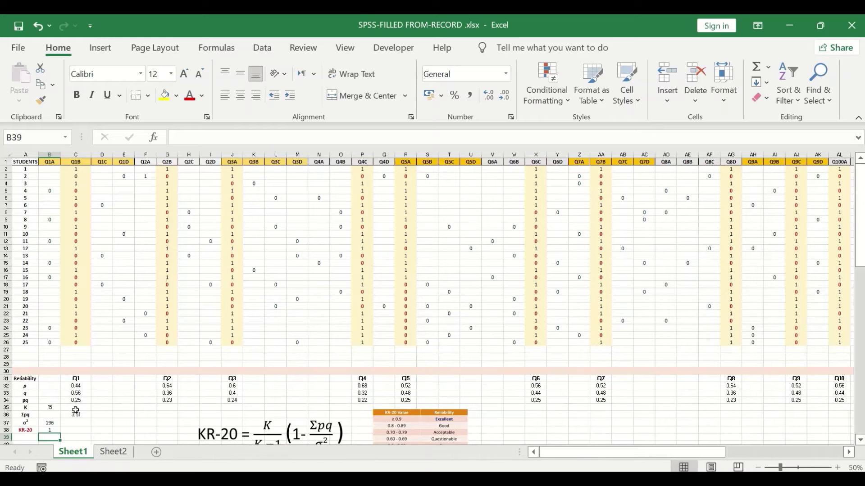
pyautogui.scroll(-1, 76, 410)
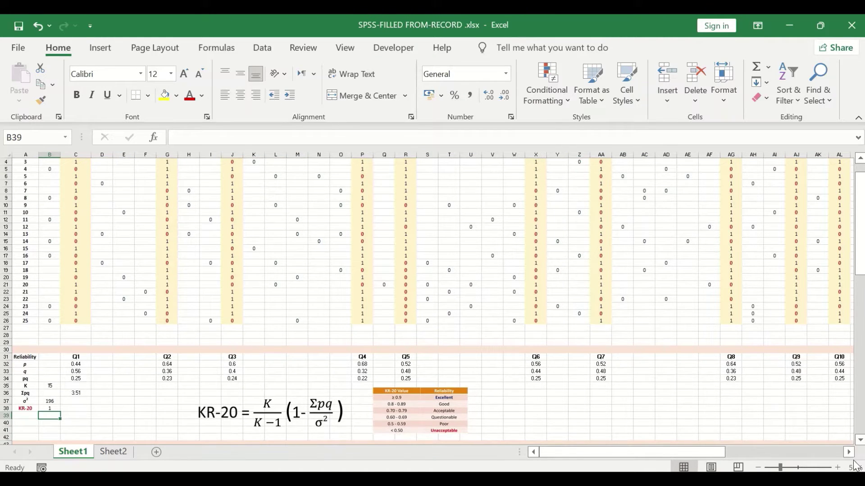
pyautogui.hscroll(3, 765, 467)
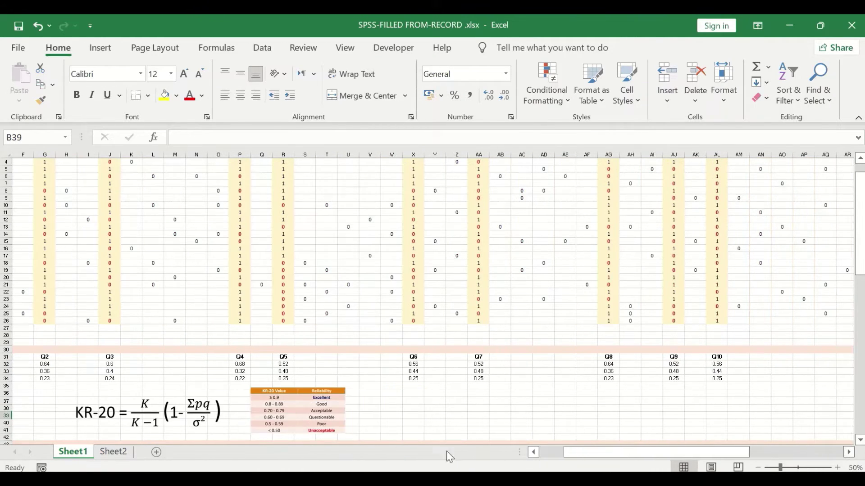
pyautogui.click(836, 469)
pyautogui.click(836, 468)
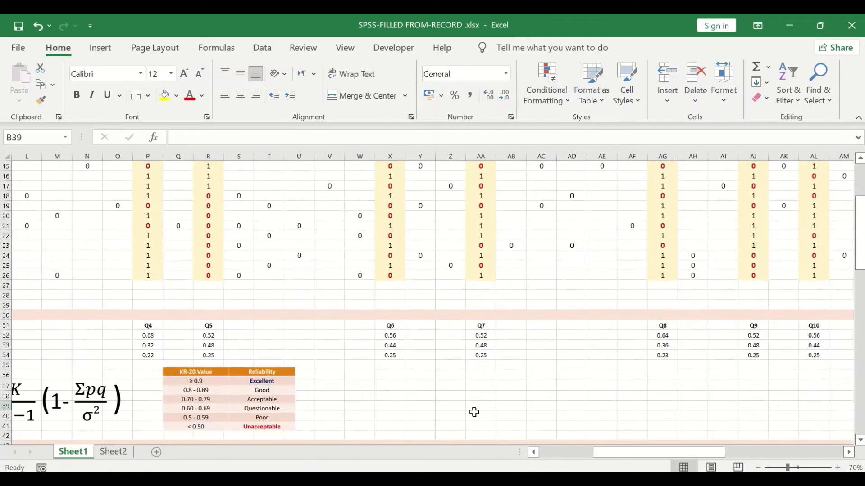
pyautogui.scroll(-3, 474, 412)
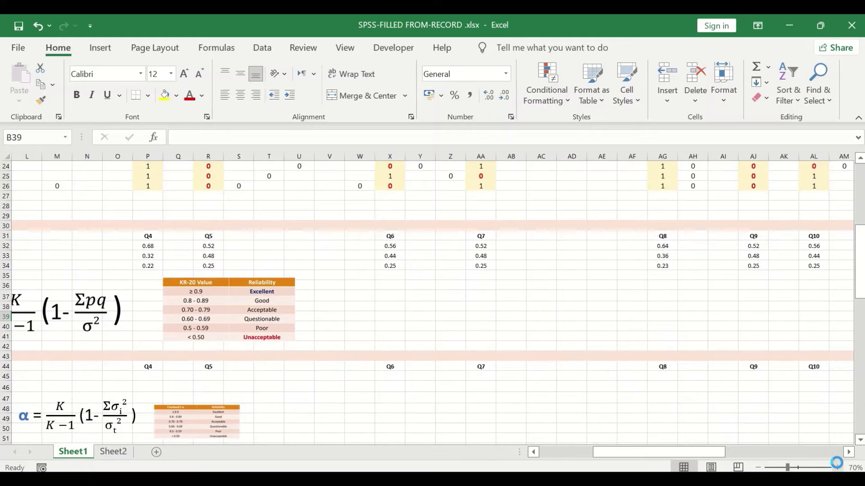
pyautogui.click(836, 468)
pyautogui.click(836, 468)
pyautogui.click(836, 468)
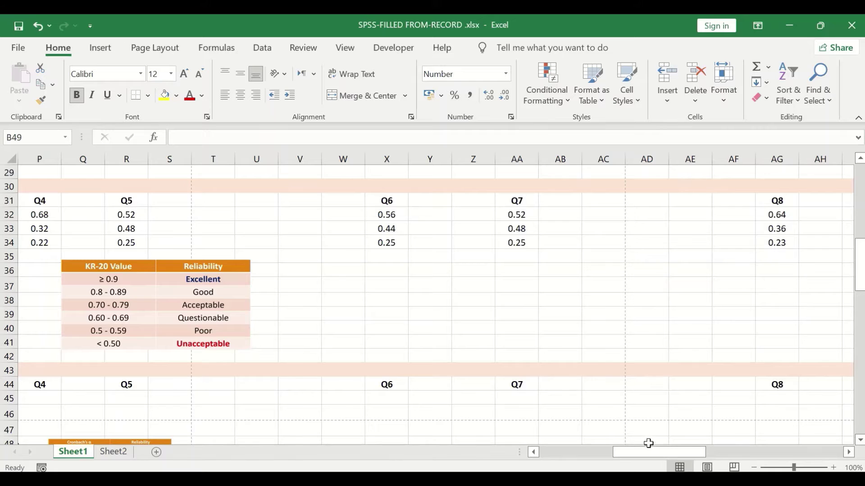
pyautogui.moveTo(652, 449); pyautogui.dragTo(558, 448)
pyautogui.scroll(-3, 552, 383)
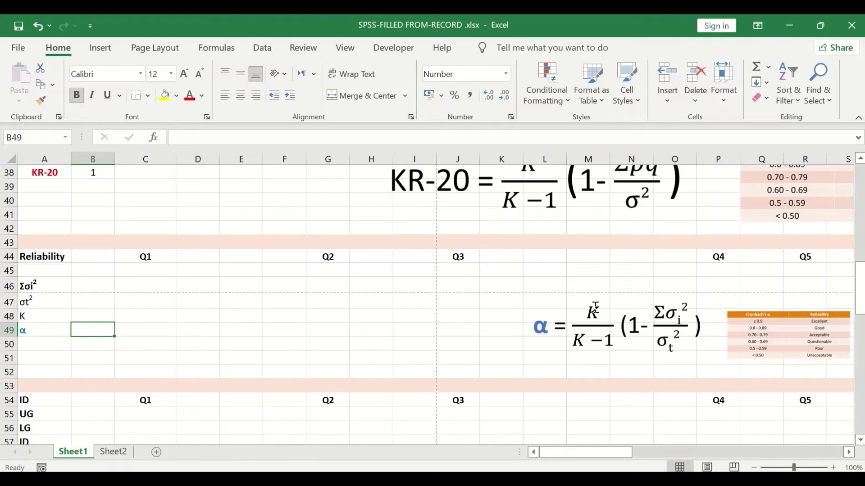
# - Calculate the Q1 item variance in cell C45 with the formula =VAR.S(C2:C26)
pyautogui.click(478, 318)
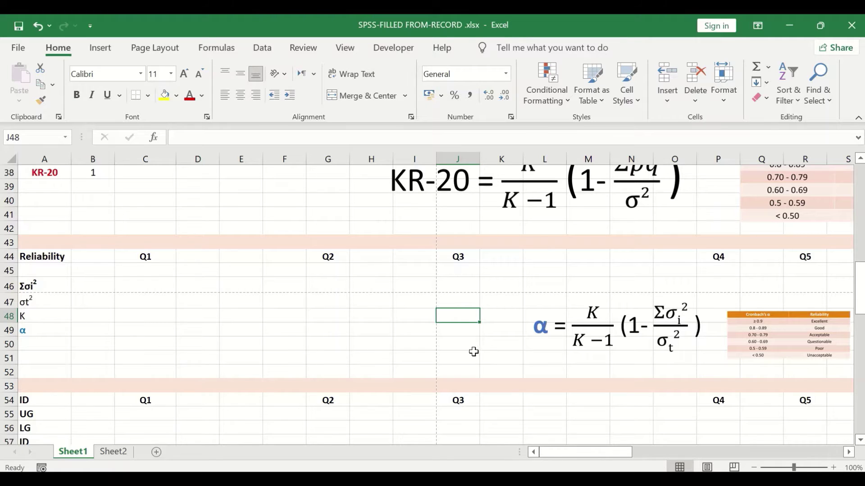
pyautogui.click(161, 271)
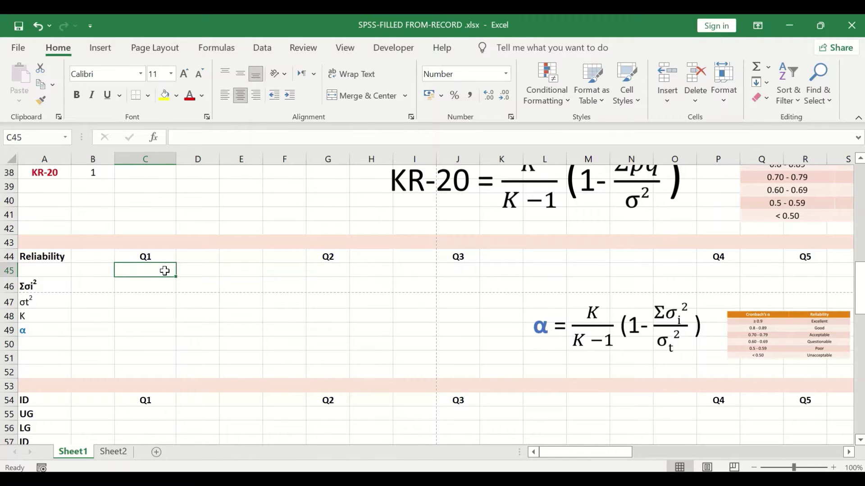
pyautogui.write('=')
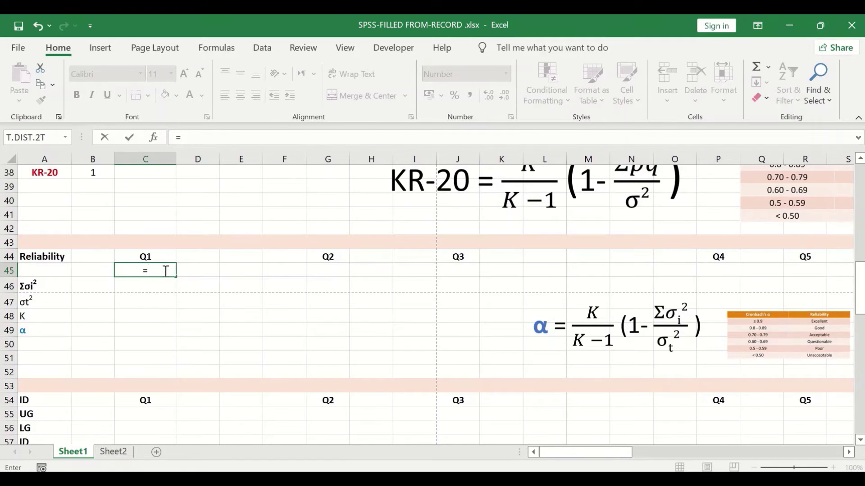
pyautogui.write('var')
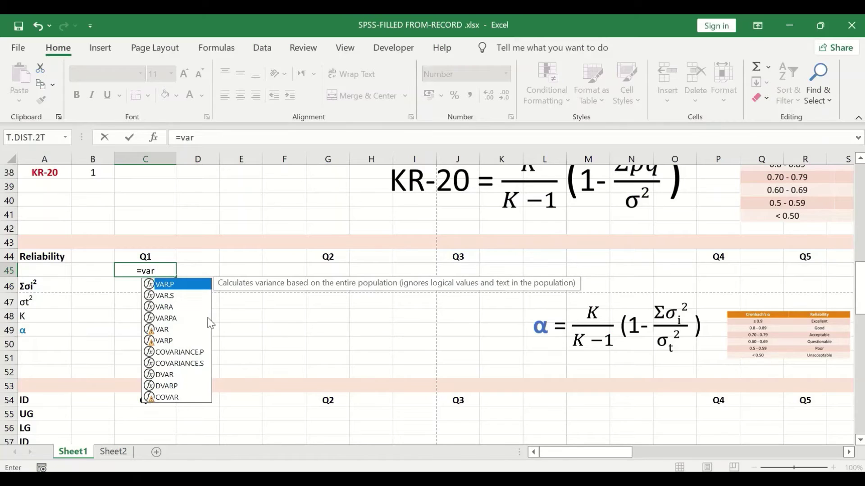
pyautogui.doubleClick(168, 296)
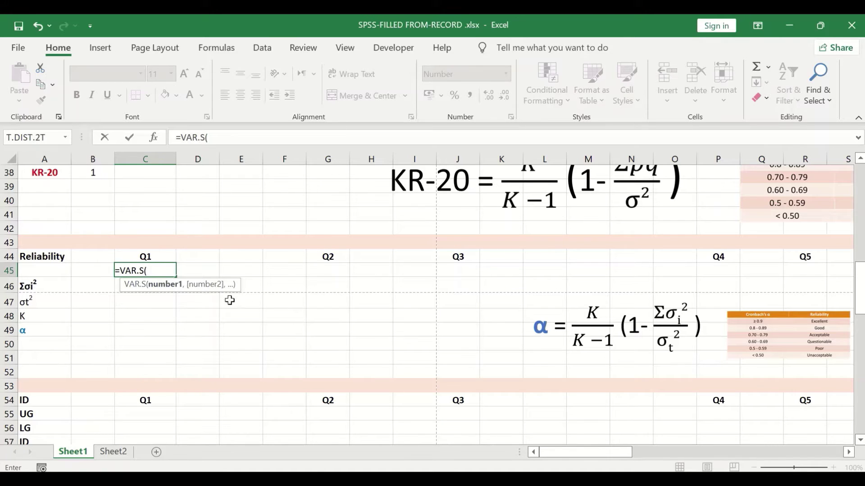
pyautogui.scroll(9, 173, 306)
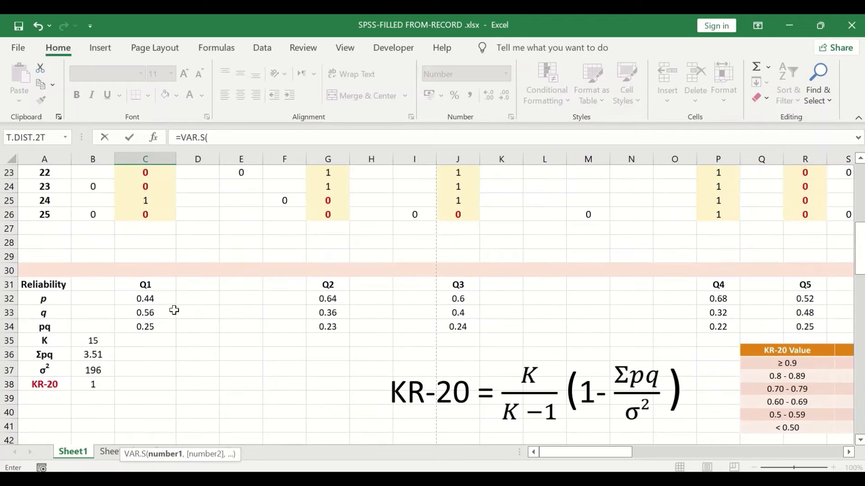
pyautogui.scroll(3, 173, 307)
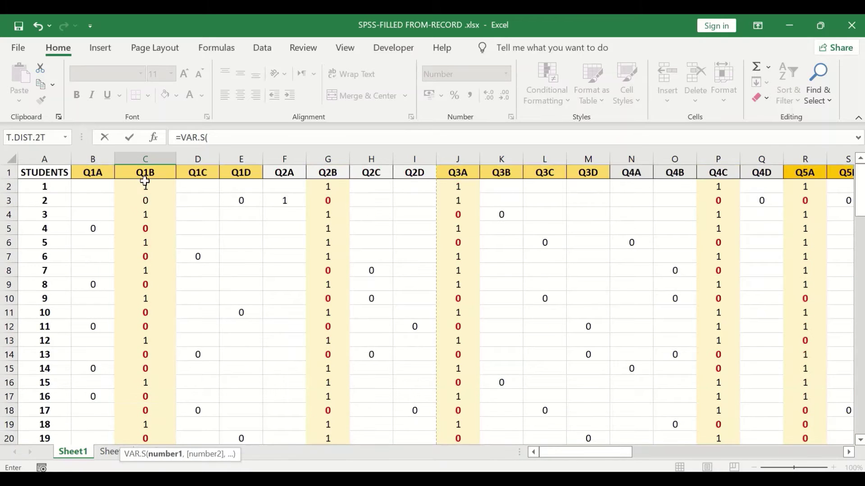
pyautogui.moveTo(144, 186); pyautogui.dragTo(145, 412)
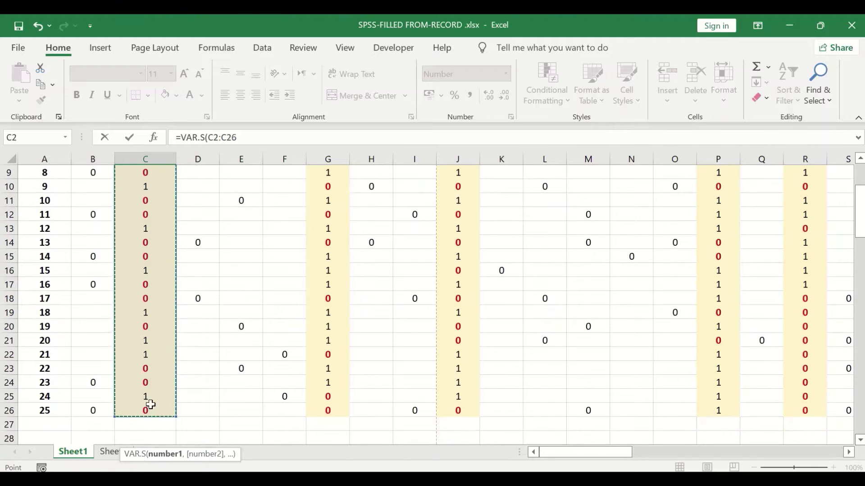
pyautogui.press('Return')
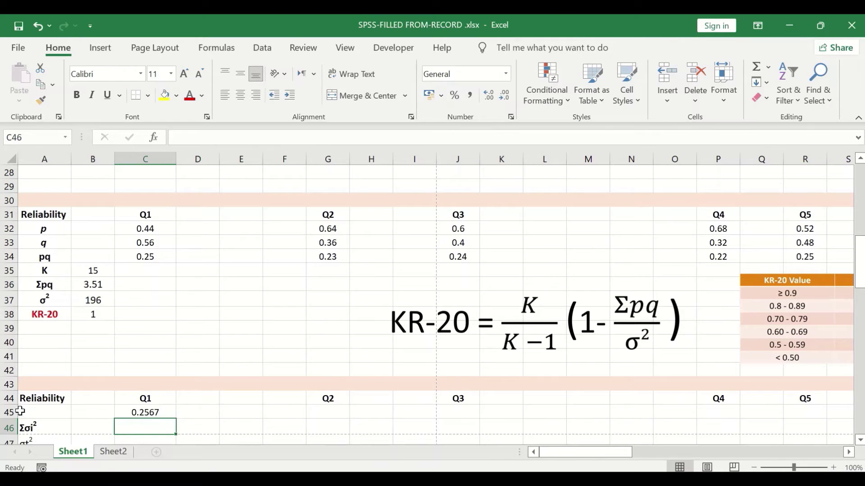
# - Format the whole of row 45 to show two decimal places
pyautogui.click(149, 412)
pyautogui.click(9, 412)
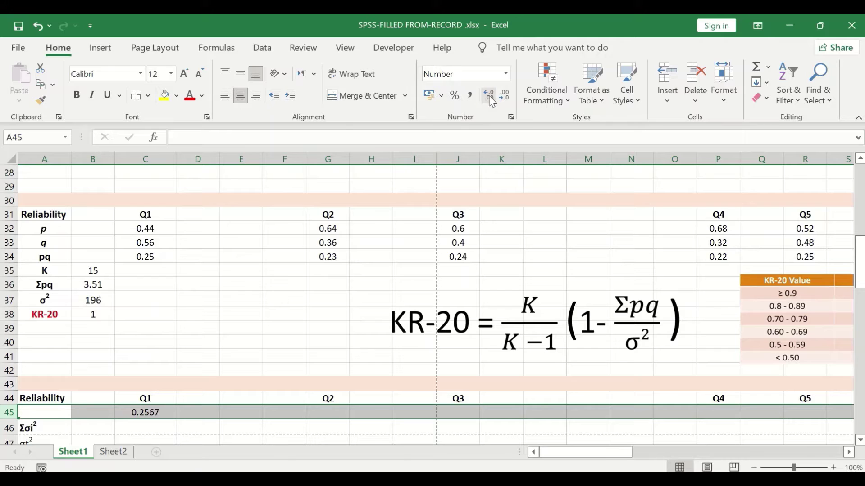
pyautogui.click(503, 99)
pyautogui.click(504, 99)
# - Copy the Q1 variance formula from C45 into the row 45 cells under Q2 through Q15, pasting formulas only
pyautogui.click(162, 411)
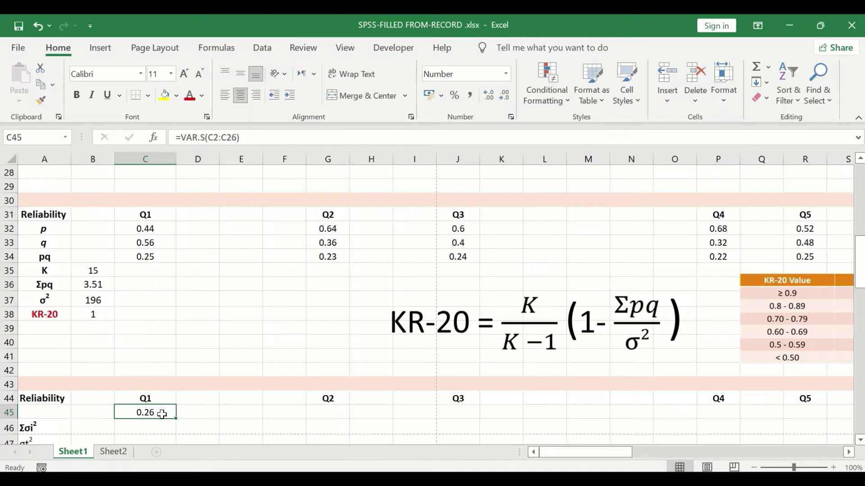
pyautogui.hotkey('ctrl', 'c')
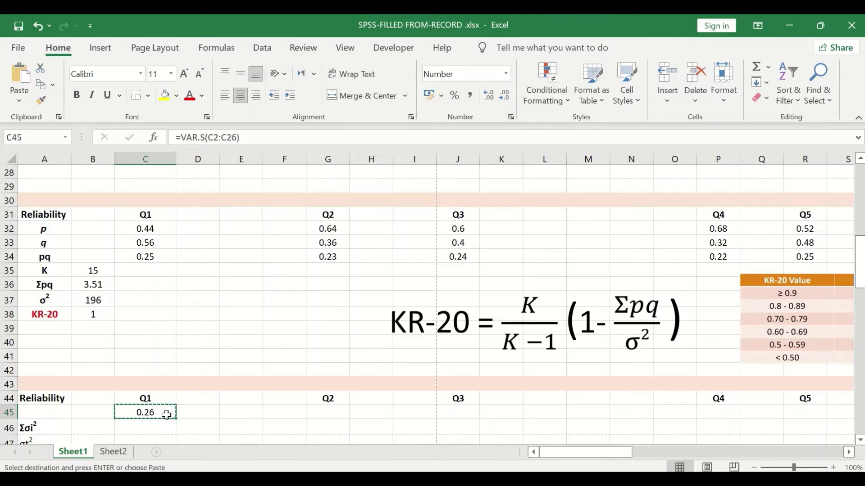
pyautogui.click(331, 412)
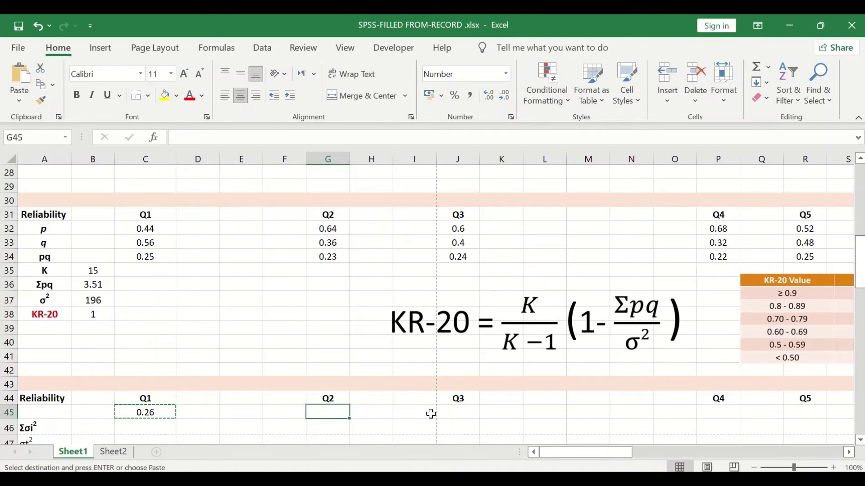
pyautogui.keyDown('ctrl'); pyautogui.click(459, 412); pyautogui.keyUp('ctrl')
pyautogui.keyDown('ctrl'); pyautogui.click(709, 414); pyautogui.keyUp('ctrl')
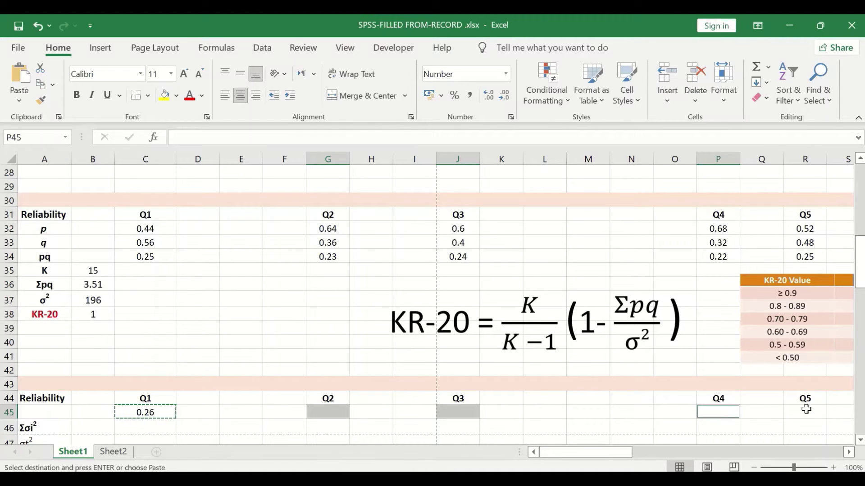
pyautogui.keyDown('ctrl'); pyautogui.click(804, 412); pyautogui.keyUp('ctrl')
pyautogui.click(848, 452)
pyautogui.click(848, 452)
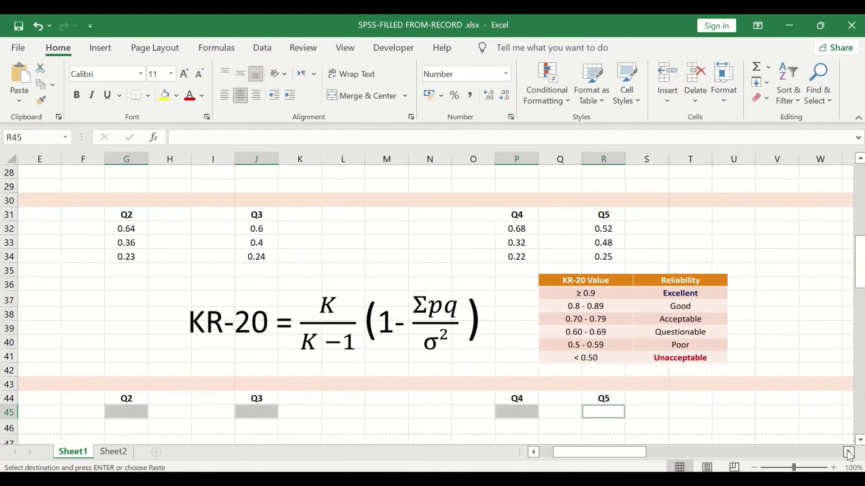
pyautogui.keyDown('ctrl'); pyautogui.click(636, 411); pyautogui.keyUp('ctrl')
pyautogui.keyDown('ctrl'); pyautogui.click(762, 414); pyautogui.keyUp('ctrl')
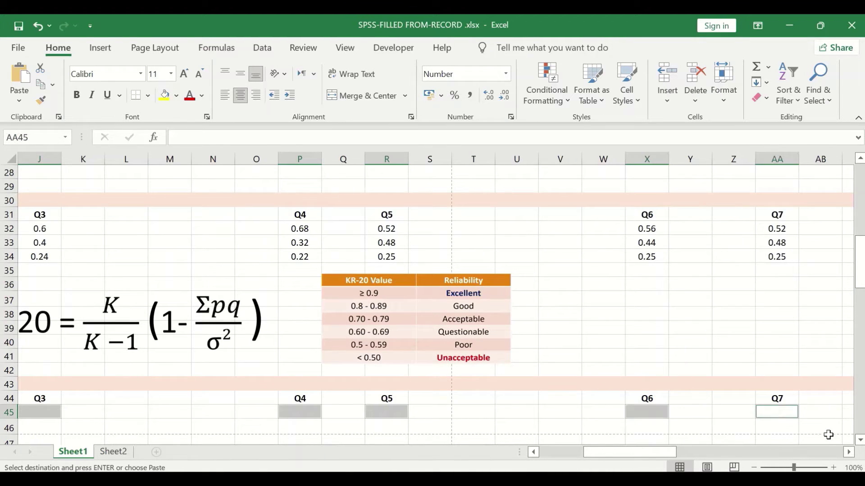
pyautogui.click(849, 453)
pyautogui.click(848, 452)
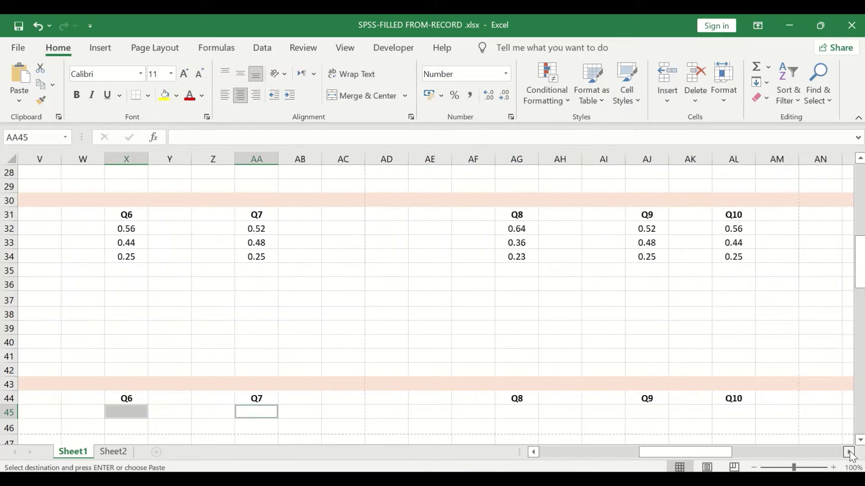
pyautogui.keyDown('ctrl'); pyautogui.click(385, 412); pyautogui.keyUp('ctrl')
pyautogui.keyDown('ctrl'); pyautogui.click(498, 410); pyautogui.keyUp('ctrl')
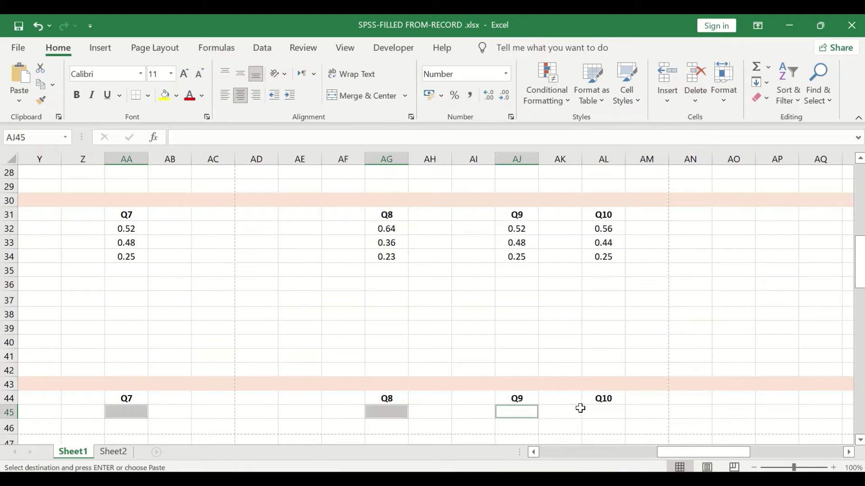
pyautogui.keyDown('ctrl'); pyautogui.click(603, 410); pyautogui.keyUp('ctrl')
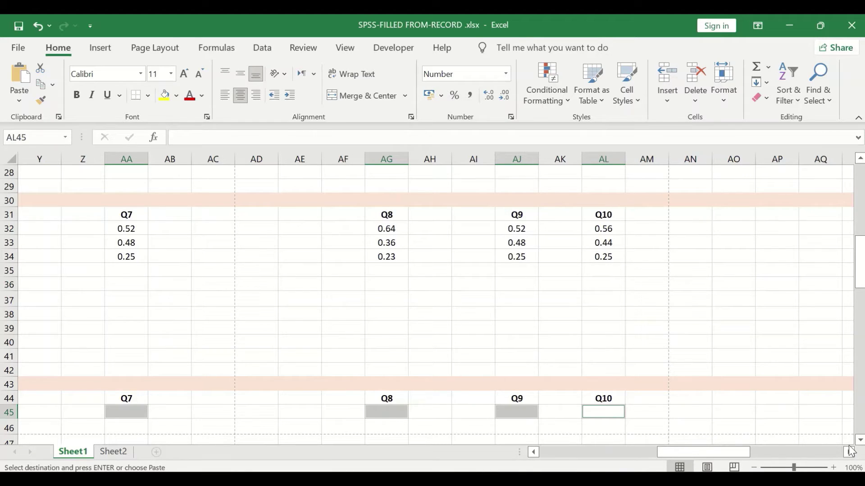
pyautogui.click(848, 452)
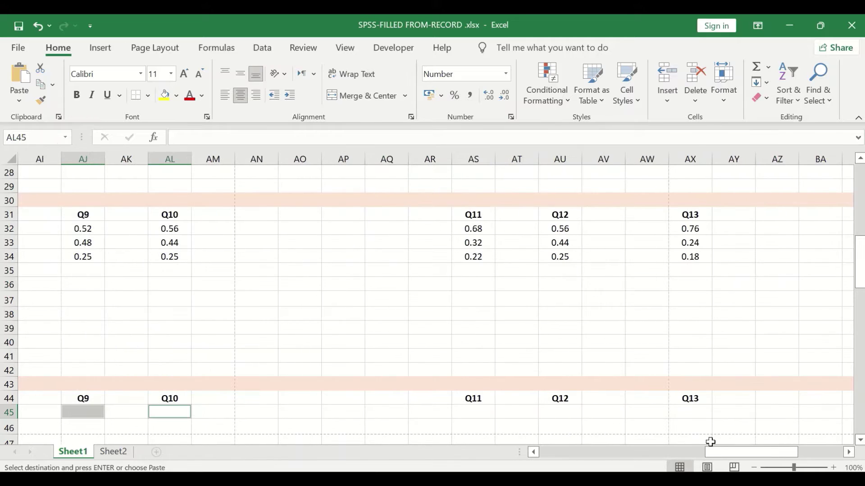
pyautogui.keyDown('ctrl'); pyautogui.click(565, 411); pyautogui.keyUp('ctrl')
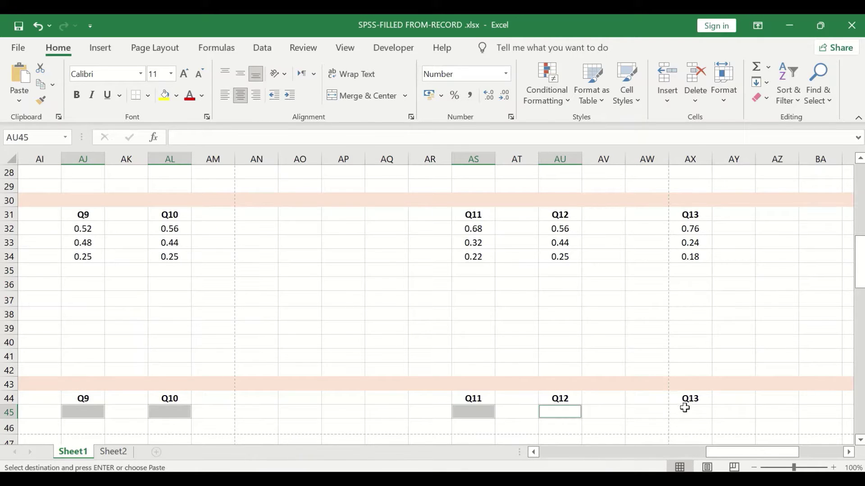
pyautogui.keyDown('ctrl'); pyautogui.click(685, 409); pyautogui.keyUp('ctrl')
pyautogui.click(849, 452)
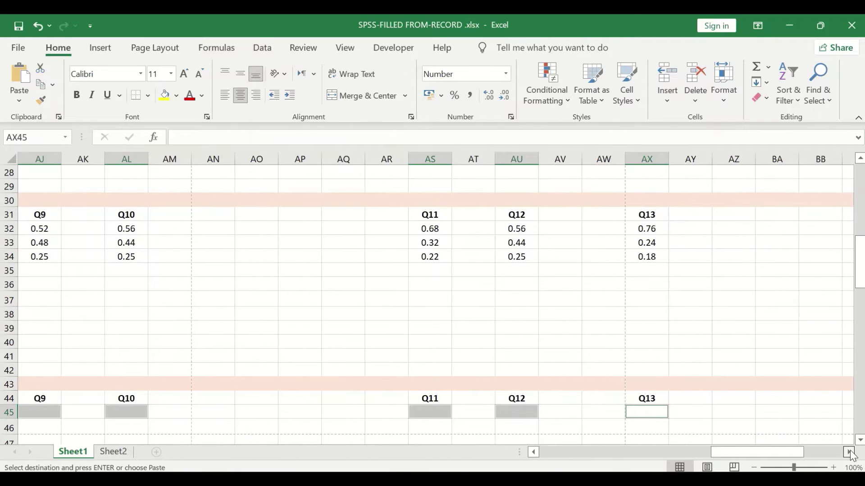
pyautogui.keyDown('ctrl'); pyautogui.click(504, 412); pyautogui.keyUp('ctrl')
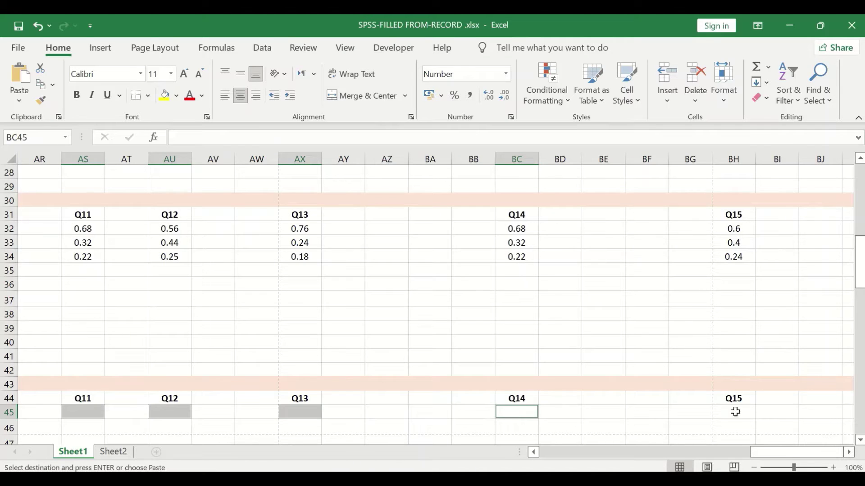
pyautogui.keyDown('ctrl'); pyautogui.click(734, 412); pyautogui.keyUp('ctrl')
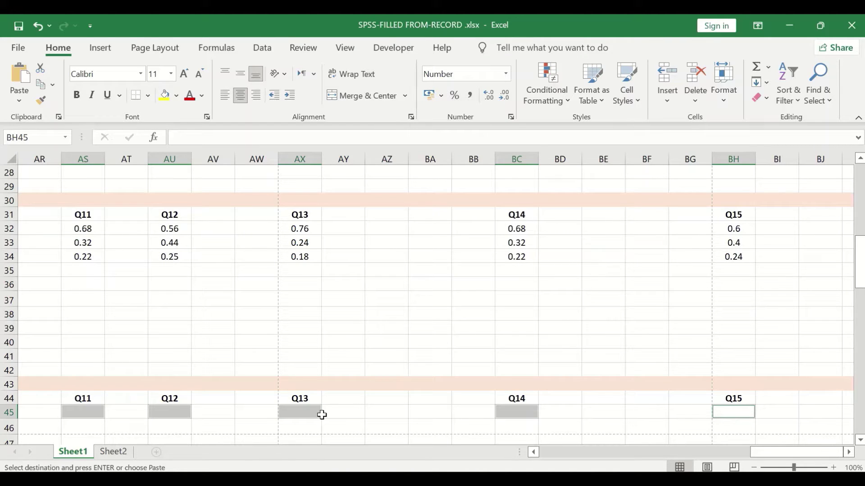
pyautogui.rightClick(305, 409)
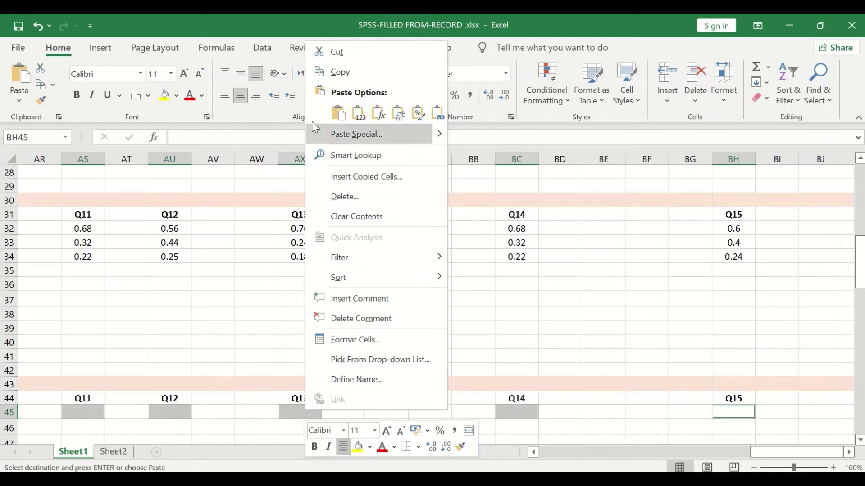
pyautogui.click(378, 114)
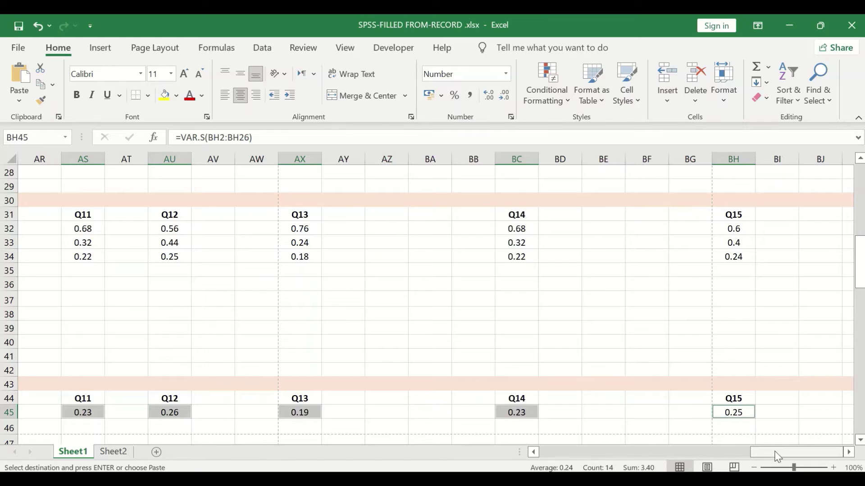
# - Start a SUM formula in cell B46 for Σσi², adding the Q1 to Q5 item variances C45, G45, J45, P45 and R45
pyautogui.moveTo(766, 452); pyautogui.dragTo(586, 452)
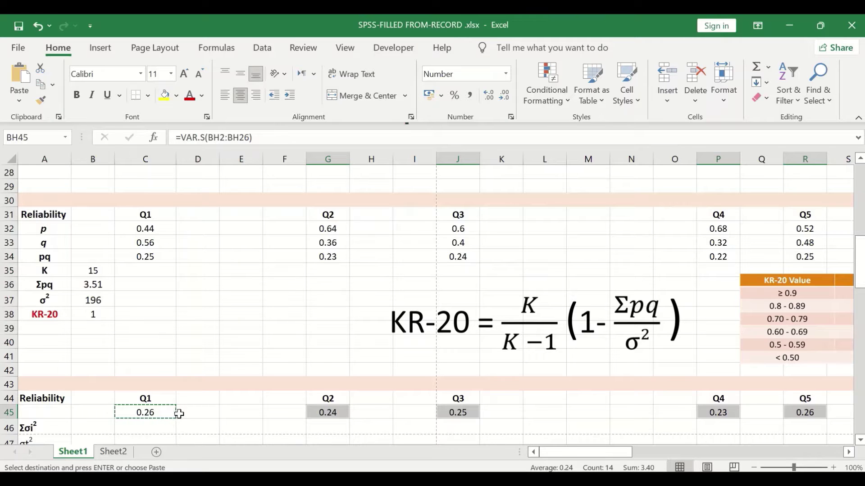
pyautogui.scroll(-1, 176, 414)
pyautogui.click(87, 387)
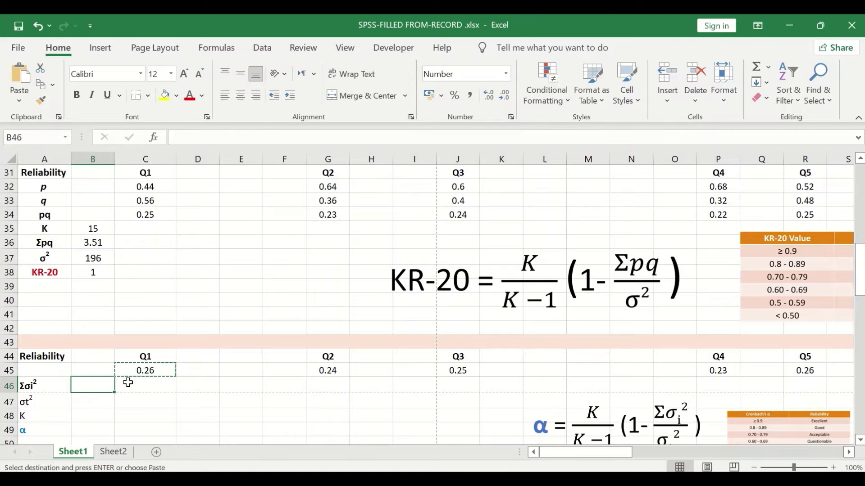
pyautogui.click(768, 68)
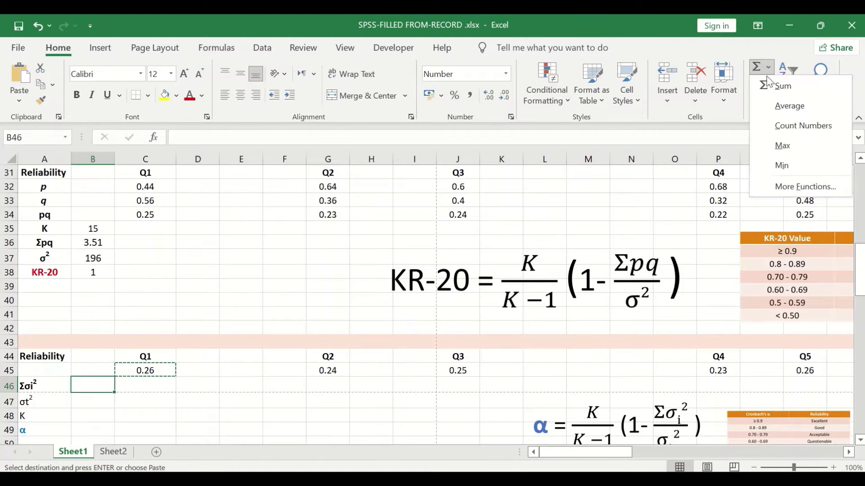
pyautogui.click(771, 85)
pyautogui.click(150, 368)
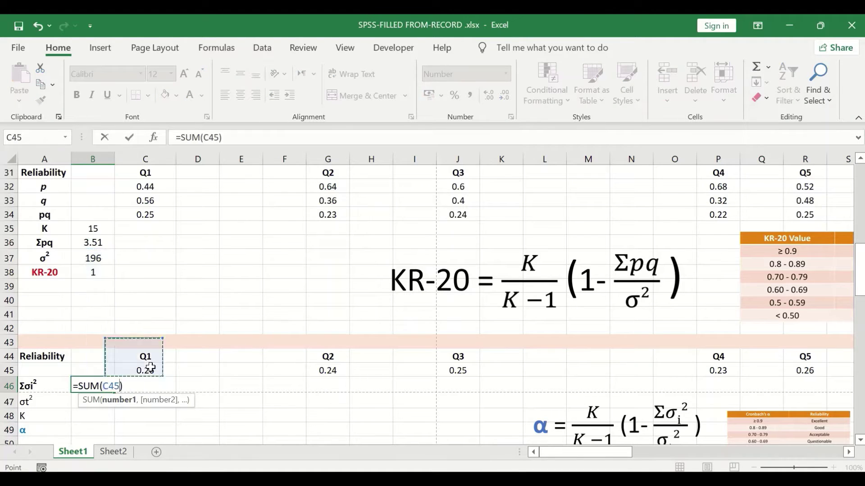
pyautogui.keyDown('ctrl'); pyautogui.click(328, 370); pyautogui.keyUp('ctrl')
pyautogui.keyDown('ctrl'); pyautogui.click(446, 368); pyautogui.keyUp('ctrl')
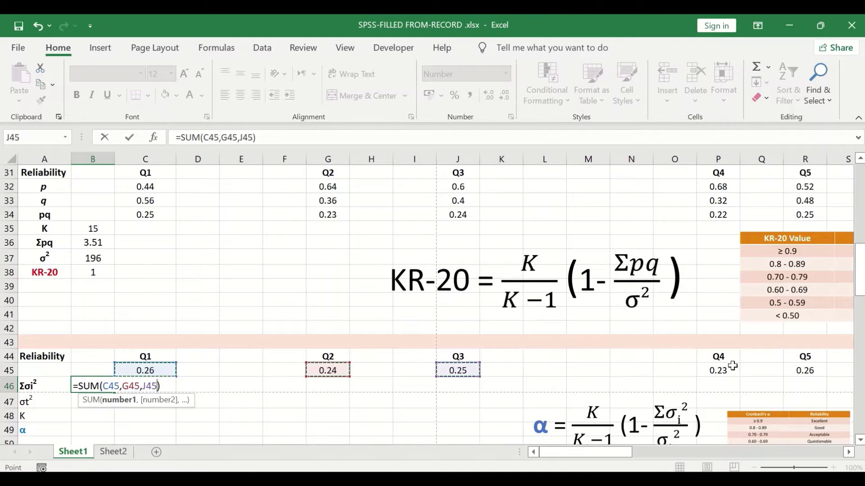
pyautogui.keyDown('ctrl'); pyautogui.click(710, 372); pyautogui.keyUp('ctrl')
pyautogui.keyDown('ctrl'); pyautogui.click(805, 370); pyautogui.keyUp('ctrl')
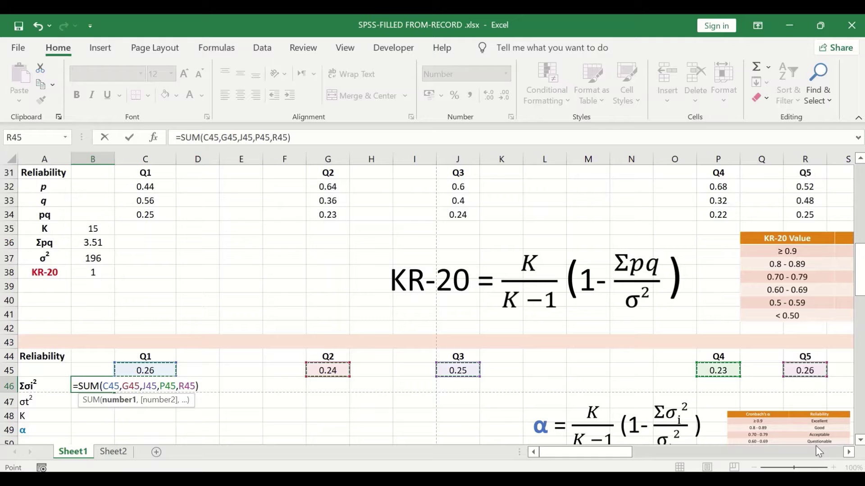
# - Add the Q6 to Q10 item variances X45, AA45, AG45, AJ45 and AL45 to the SUM formula
pyautogui.click(848, 452)
pyautogui.click(848, 453)
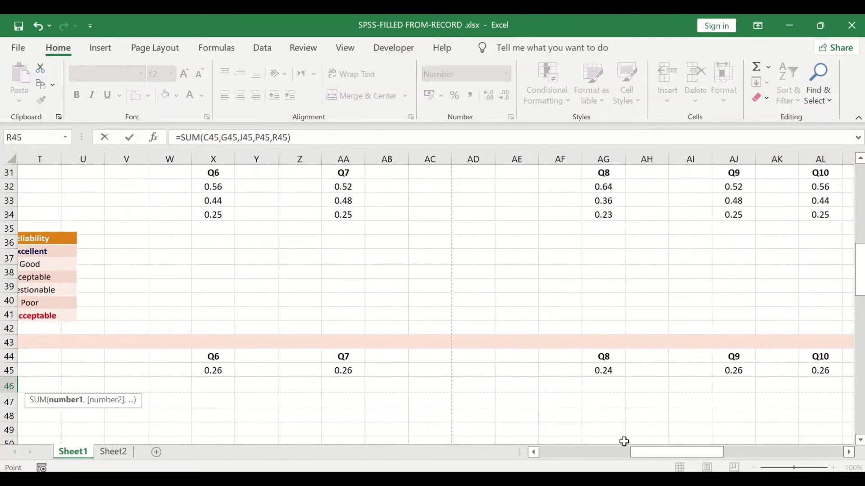
pyautogui.keyDown('ctrl'); pyautogui.click(207, 369); pyautogui.keyUp('ctrl')
pyautogui.keyDown('ctrl'); pyautogui.click(344, 369); pyautogui.keyUp('ctrl')
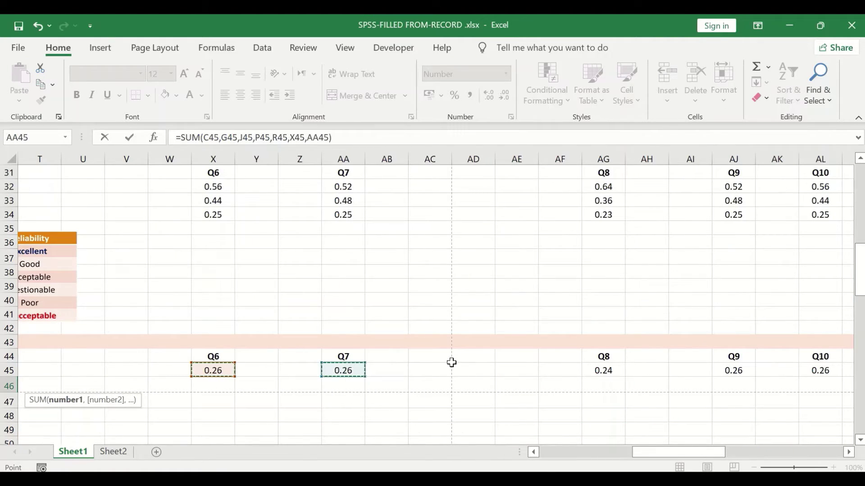
pyautogui.keyDown('ctrl'); pyautogui.click(602, 369); pyautogui.keyUp('ctrl')
pyautogui.keyDown('ctrl'); pyautogui.click(731, 368); pyautogui.keyUp('ctrl')
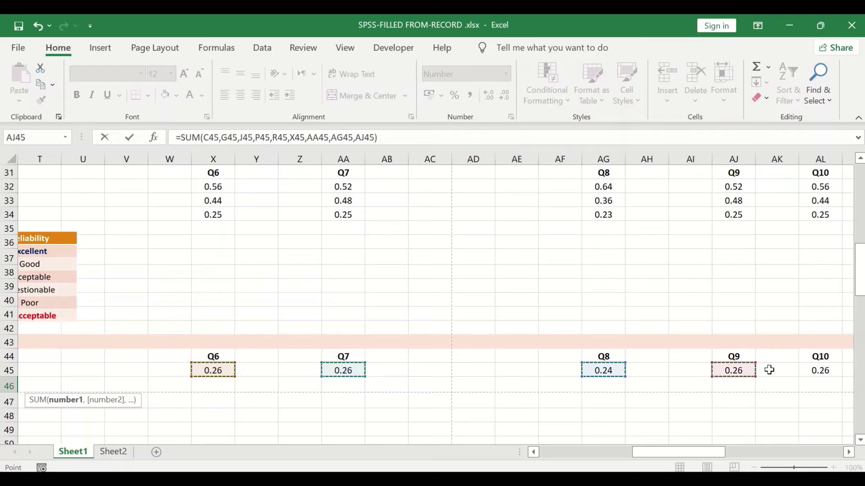
pyautogui.keyDown('ctrl'); pyautogui.click(814, 368); pyautogui.keyUp('ctrl')
# - Complete the Σσi² sum with the Q11 to Q15 item variances AS45, AU45, AX45, BC45 and BH45
pyautogui.click(850, 453)
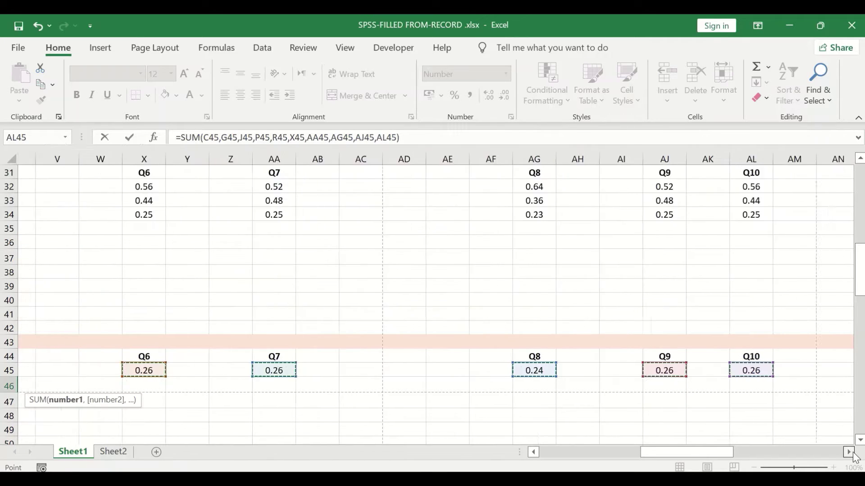
pyautogui.keyDown('ctrl'); pyautogui.click(468, 370); pyautogui.keyUp('ctrl')
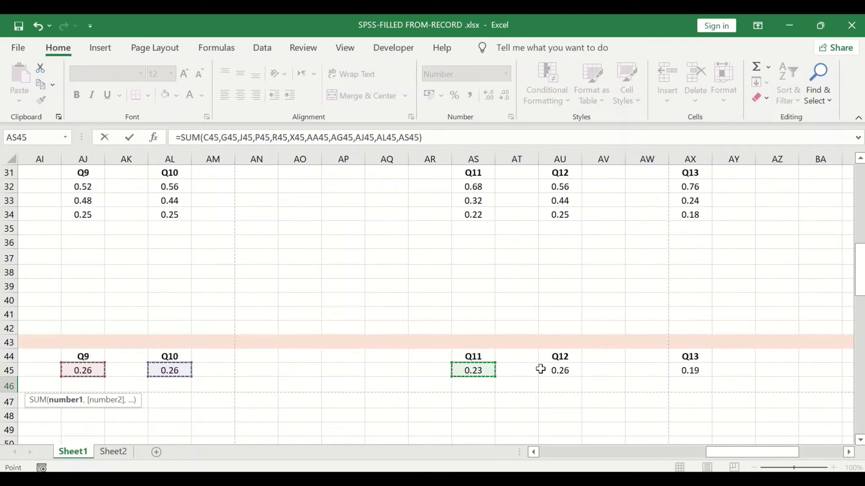
pyautogui.keyDown('ctrl'); pyautogui.click(547, 370); pyautogui.keyUp('ctrl')
pyautogui.keyDown('ctrl'); pyautogui.click(687, 367); pyautogui.keyUp('ctrl')
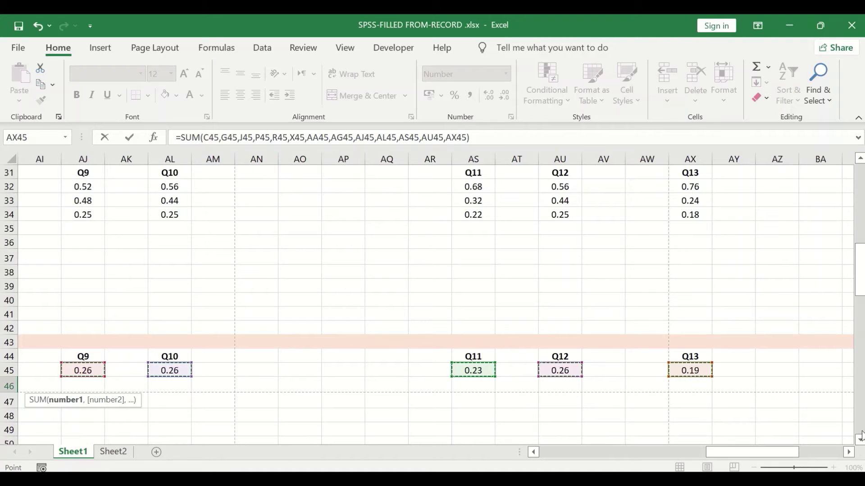
pyautogui.click(849, 453)
pyautogui.click(850, 452)
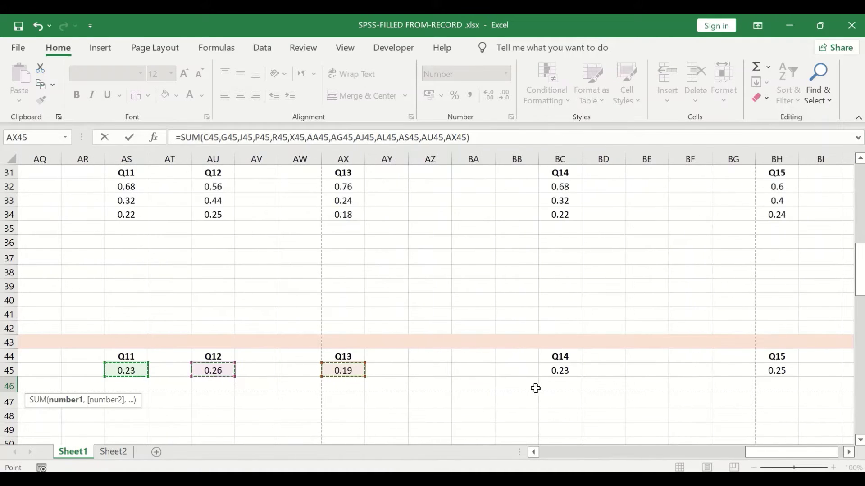
pyautogui.keyDown('ctrl'); pyautogui.click(553, 371); pyautogui.keyUp('ctrl')
pyautogui.keyDown('ctrl'); pyautogui.click(772, 371); pyautogui.keyUp('ctrl')
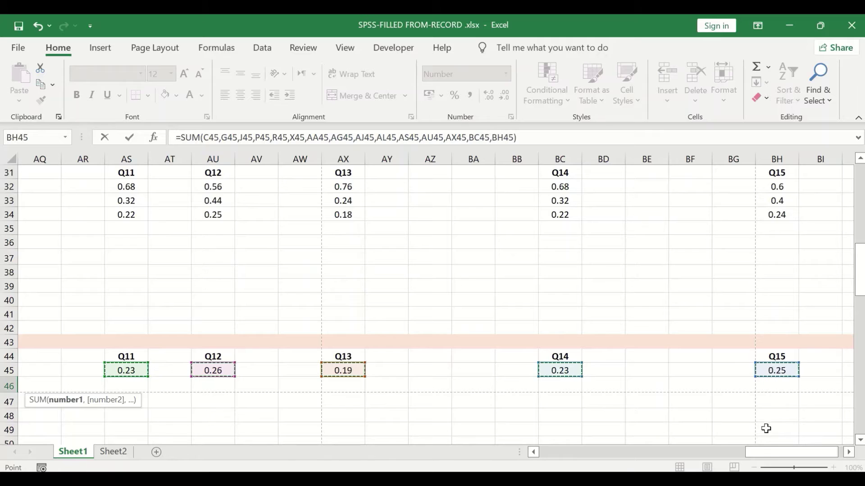
pyautogui.moveTo(783, 453); pyautogui.dragTo(437, 453)
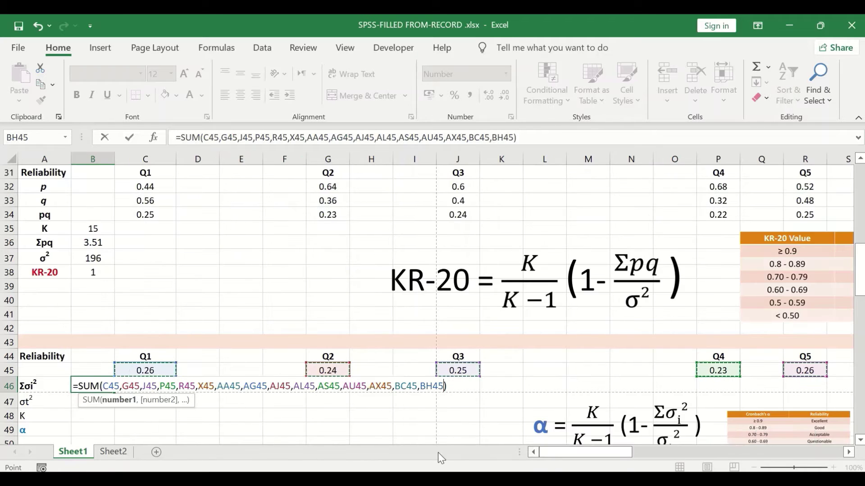
pyautogui.press('Return')
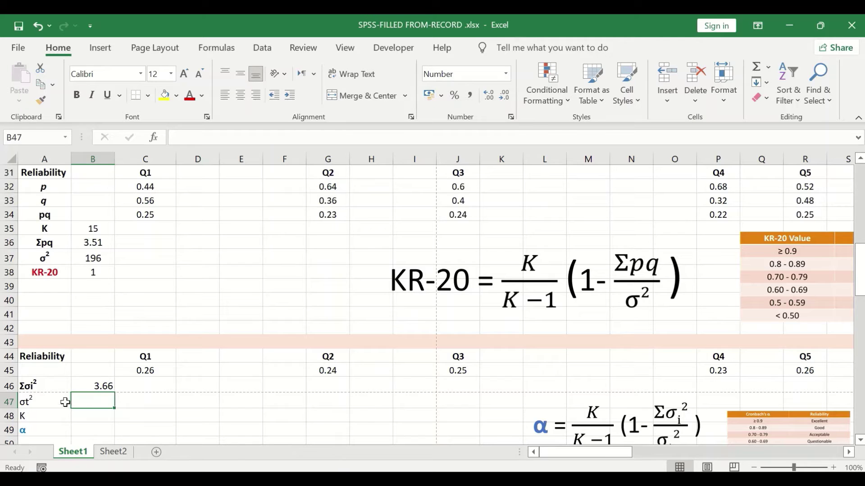
# - Calculate the total variance σt² in cell B47 with VAR.S over the students' scores in the TotalS column, starting at BJ2
pyautogui.doubleClick(83, 401)
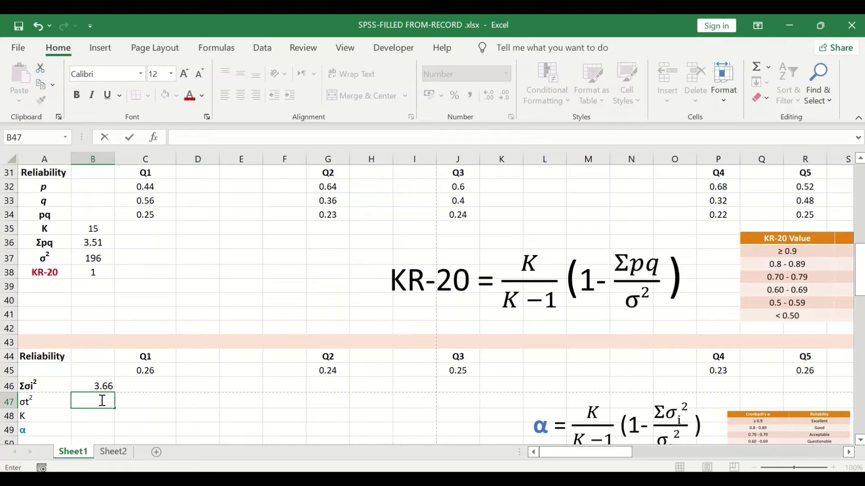
pyautogui.write('=')
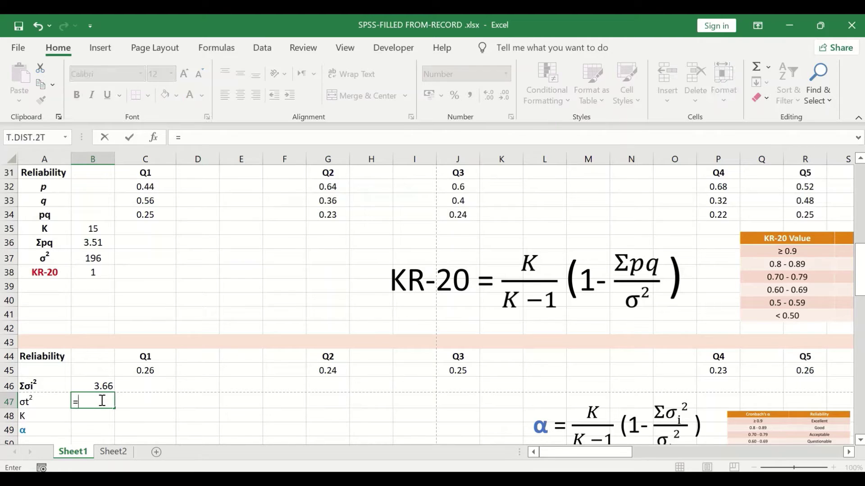
pyautogui.write('var')
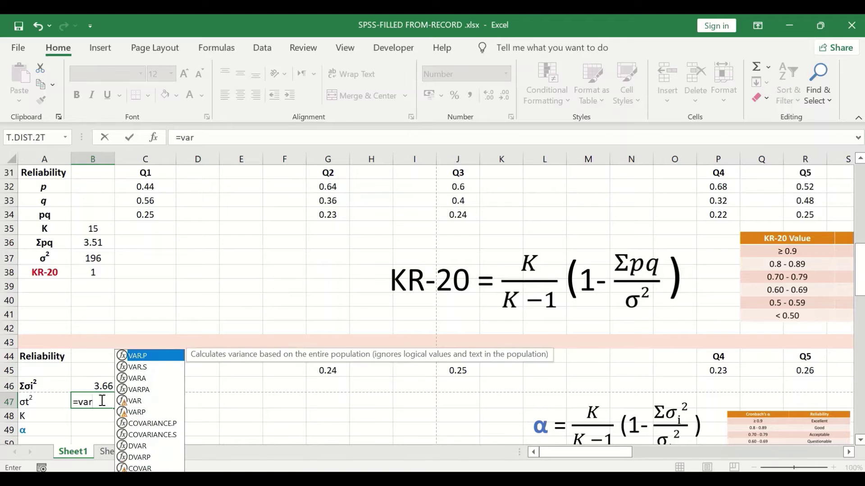
pyautogui.doubleClick(143, 368)
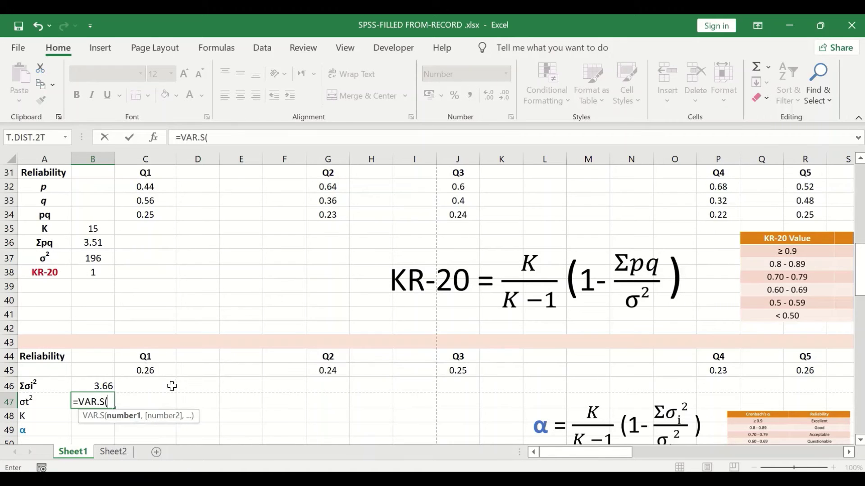
pyautogui.moveTo(596, 450); pyautogui.dragTo(835, 433)
pyautogui.scroll(10, 762, 366)
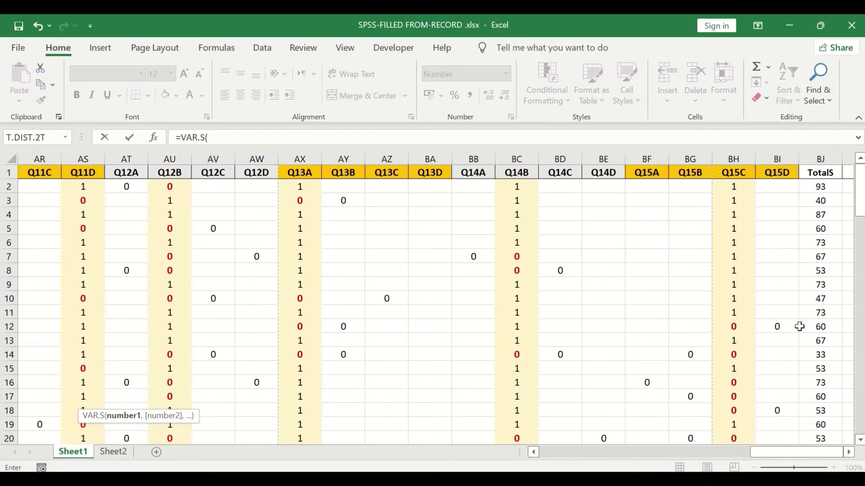
pyautogui.moveTo(820, 186); pyautogui.dragTo(820, 407)
pyautogui.press('Return')
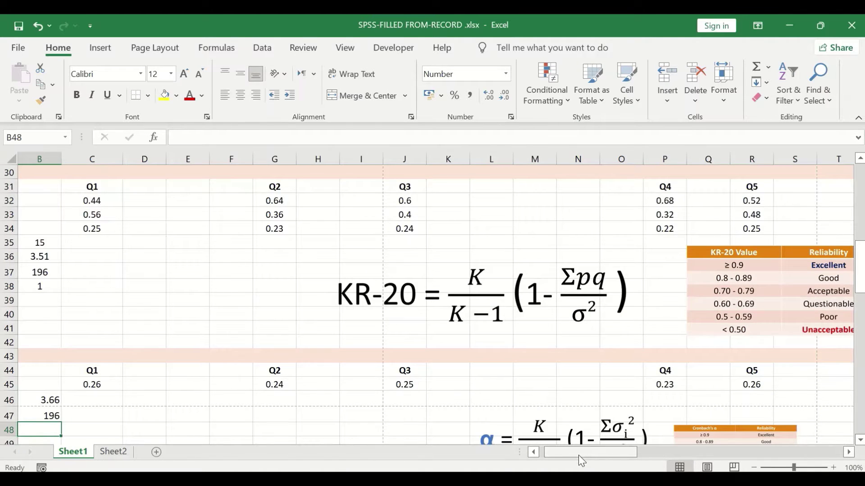
# - Enter 15 as the number of items K in cell B48 of the Cronbach's alpha section
pyautogui.click(532, 452)
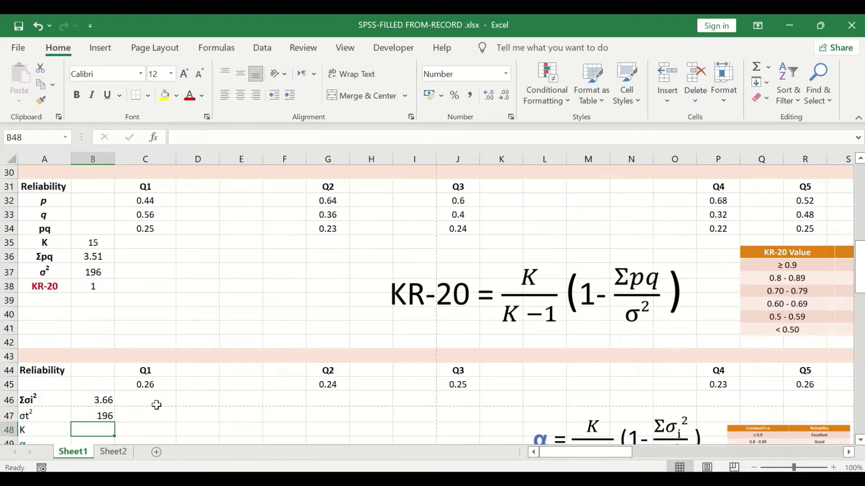
pyautogui.scroll(-1, 155, 406)
pyautogui.keyDown('ctrl'); pyautogui.scroll(-1, 137, 361); pyautogui.keyUp('ctrl')
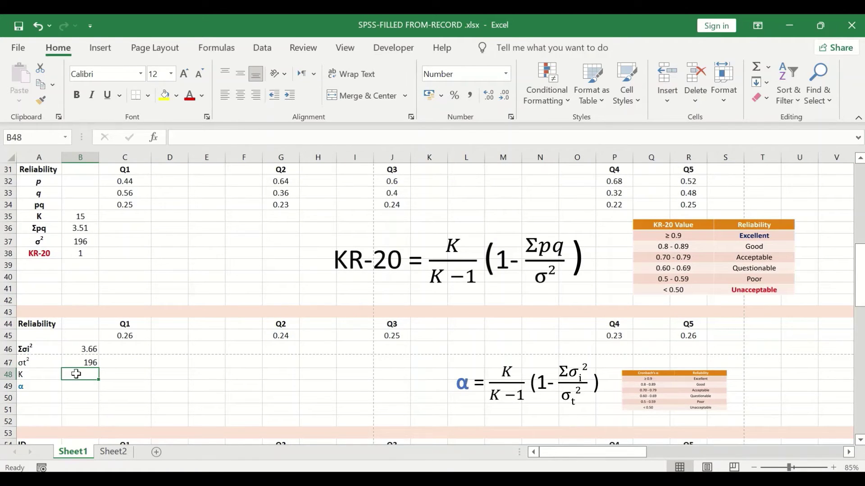
pyautogui.write('1')
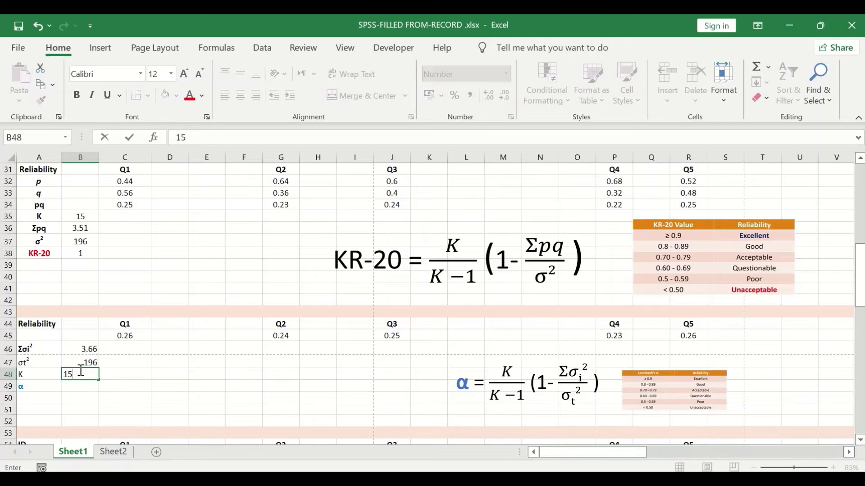
pyautogui.write('5')
# - Calculate Cronbach's alpha in cell B49 with the formula =(15/14)*(1-B46/B47)
pyautogui.click(70, 386)
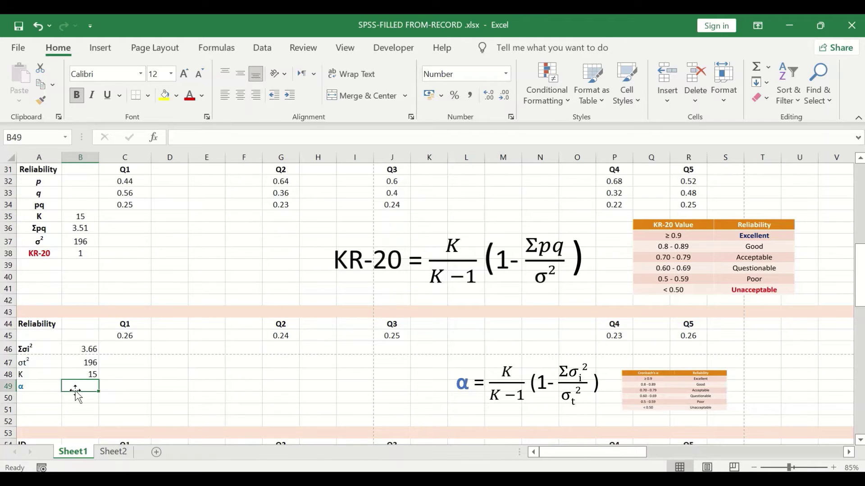
pyautogui.write('=')
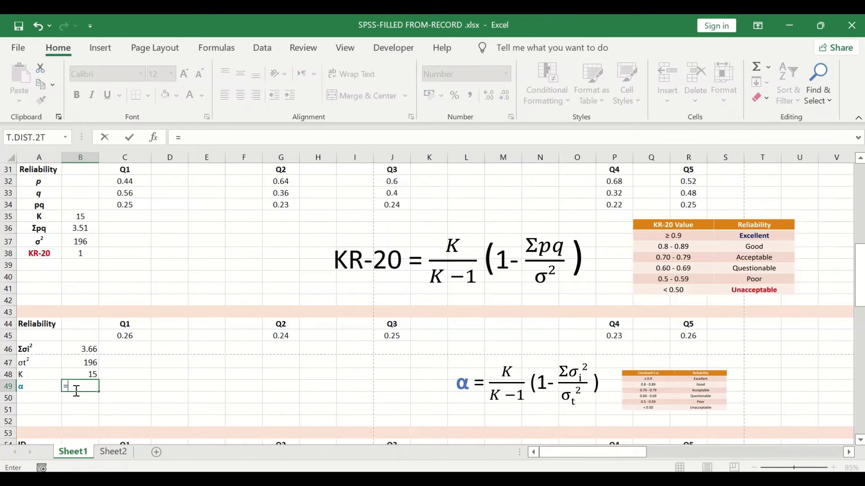
pyautogui.write('(15/14)*(1-')
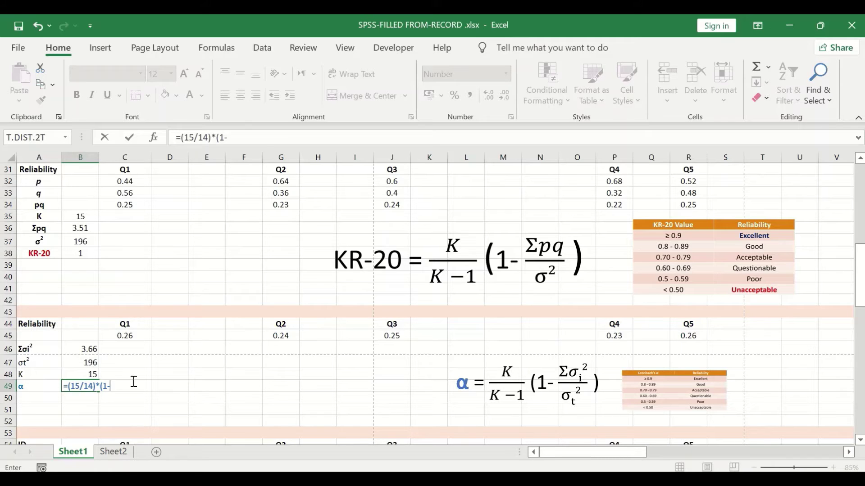
pyautogui.click(86, 350)
pyautogui.write('/')
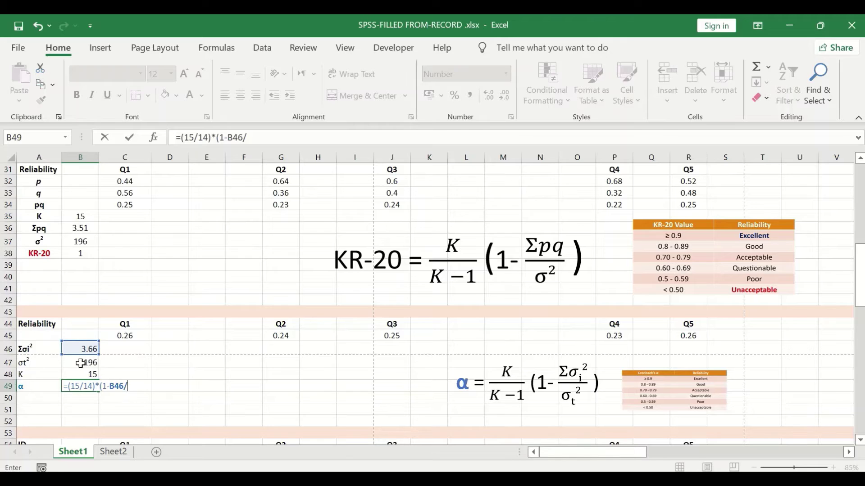
pyautogui.click(81, 366)
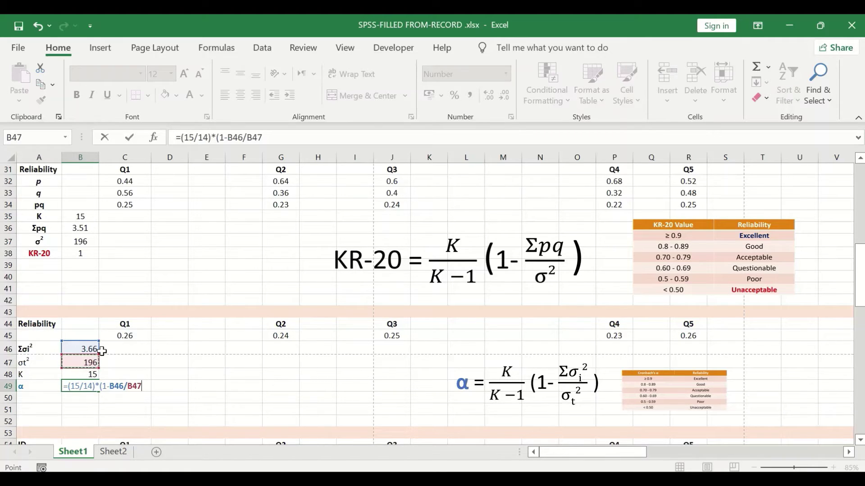
pyautogui.write(')')
pyautogui.press('Return')
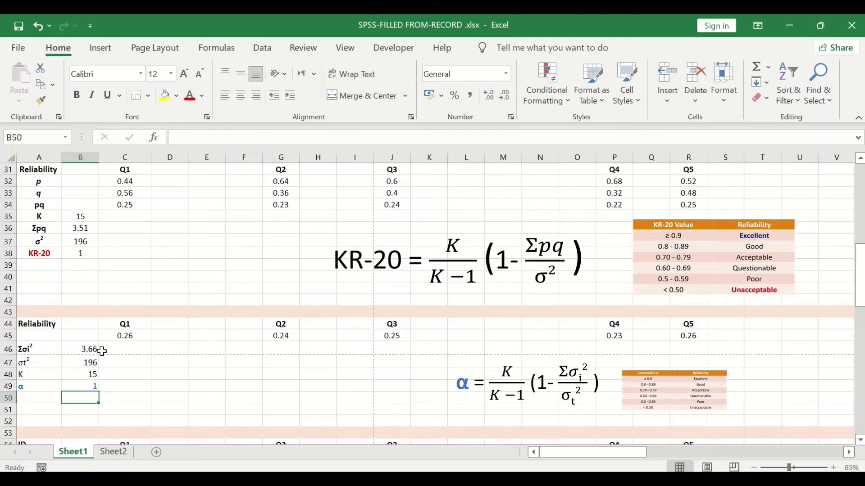
# - Review the alpha result in B49 against the Cronbach's α interpretation table, and view the item discrimination (ID) section below
pyautogui.click(79, 387)
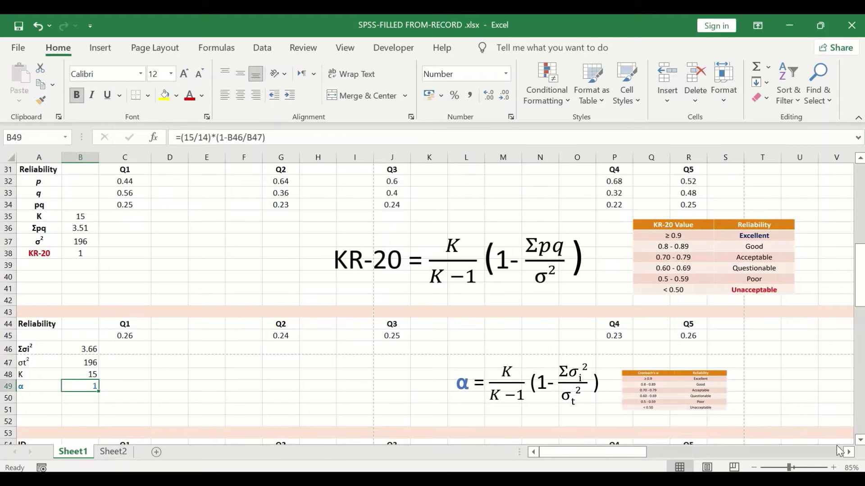
pyautogui.click(849, 452)
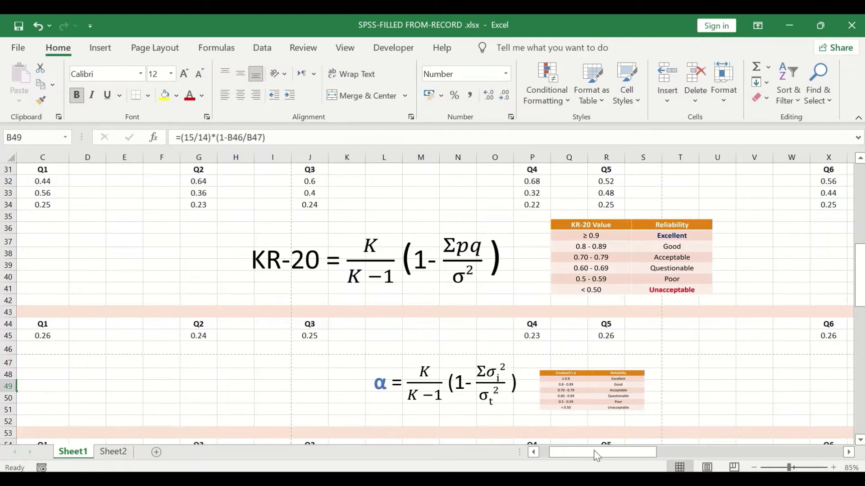
pyautogui.moveTo(596, 455); pyautogui.dragTo(578, 453)
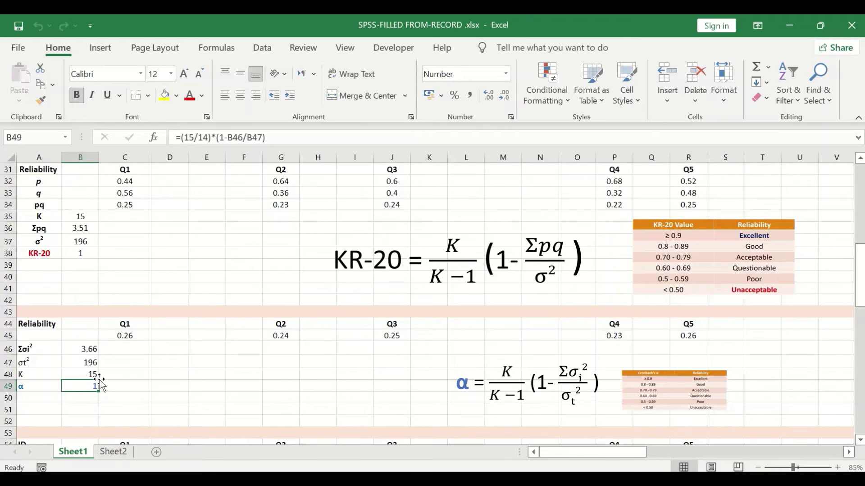
pyautogui.scroll(-2, 99, 383)
pyautogui.scroll(-1, 99, 383)
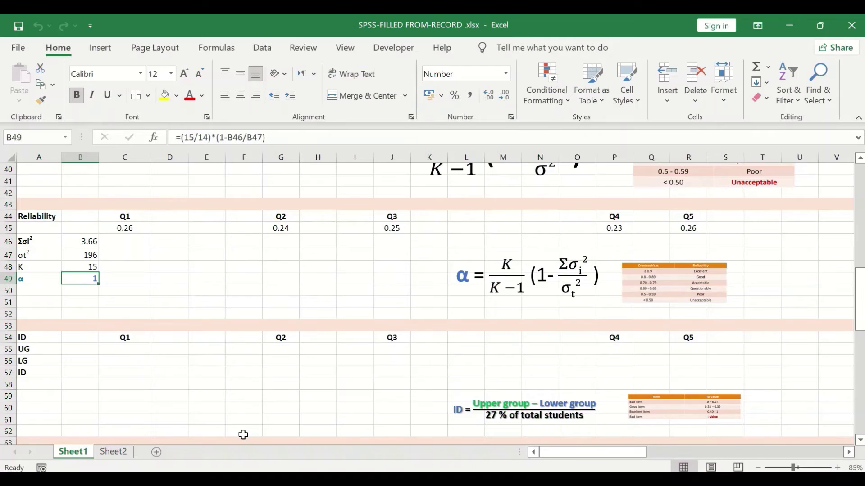
# - Open a custom sort for the whole student data table, A1:BJ26, including the header row
pyautogui.scroll(1, 507, 428)
pyautogui.scroll(12, 507, 418)
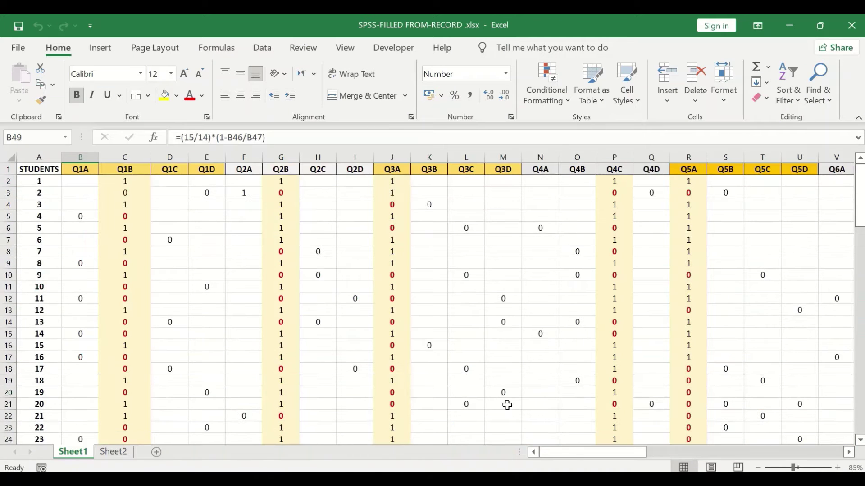
pyautogui.moveTo(587, 453); pyautogui.dragTo(809, 448)
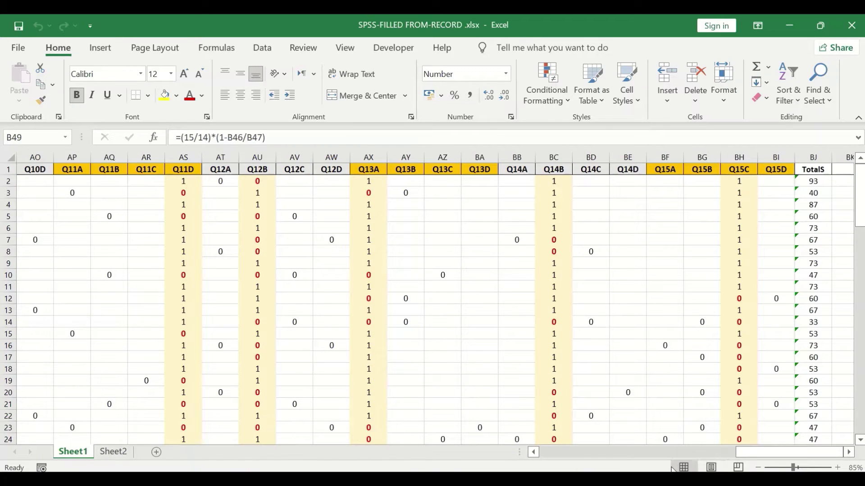
pyautogui.click(757, 467)
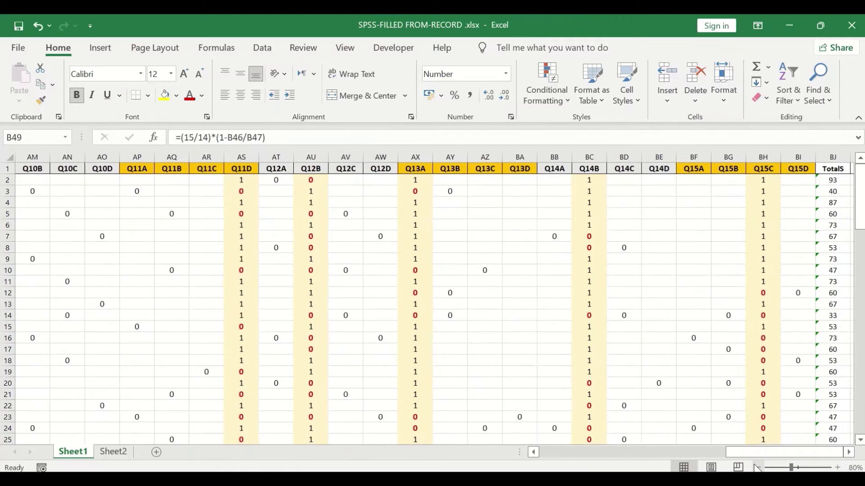
pyautogui.click(757, 467)
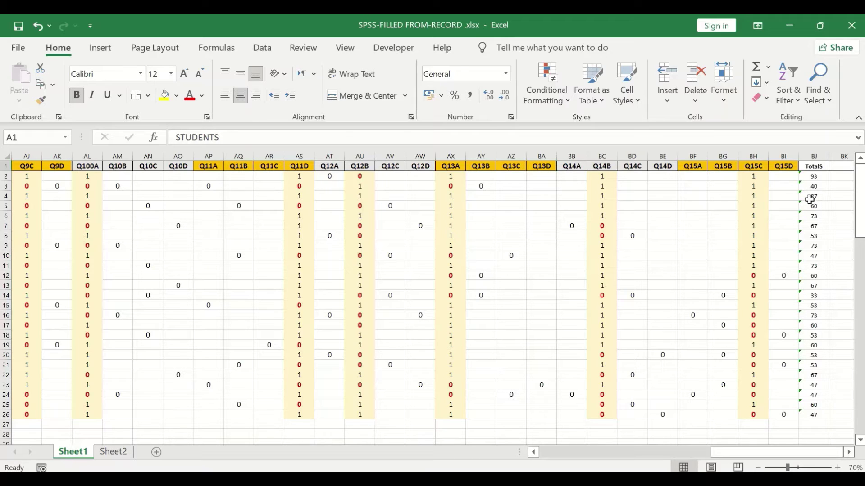
pyautogui.click(813, 414)
pyautogui.moveTo(794, 414); pyautogui.dragTo(34, 170)
pyautogui.moveTo(641, 457); pyautogui.dragTo(846, 452)
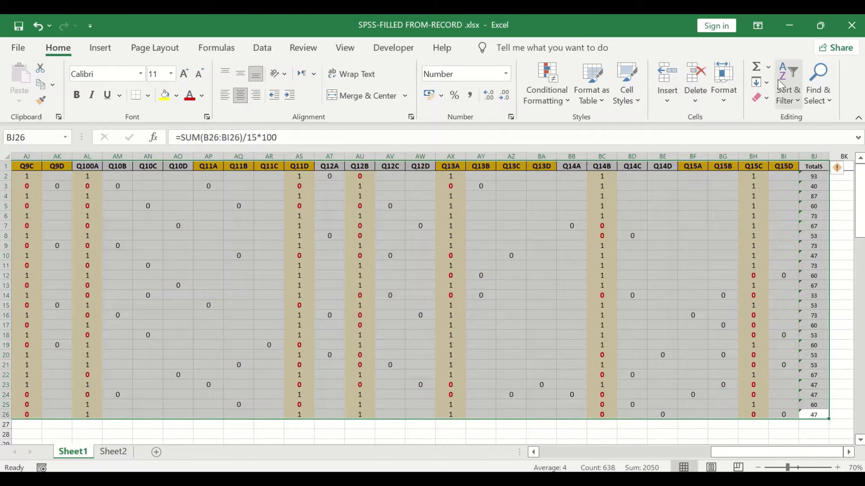
pyautogui.click(789, 104)
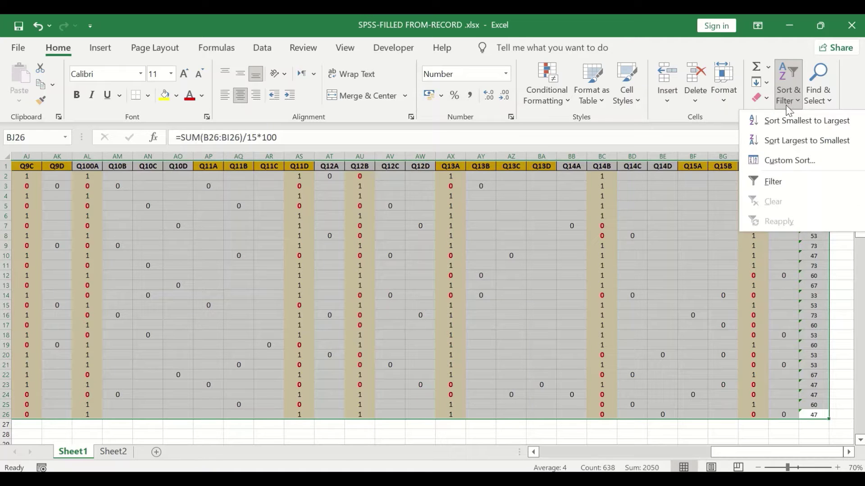
pyautogui.click(779, 167)
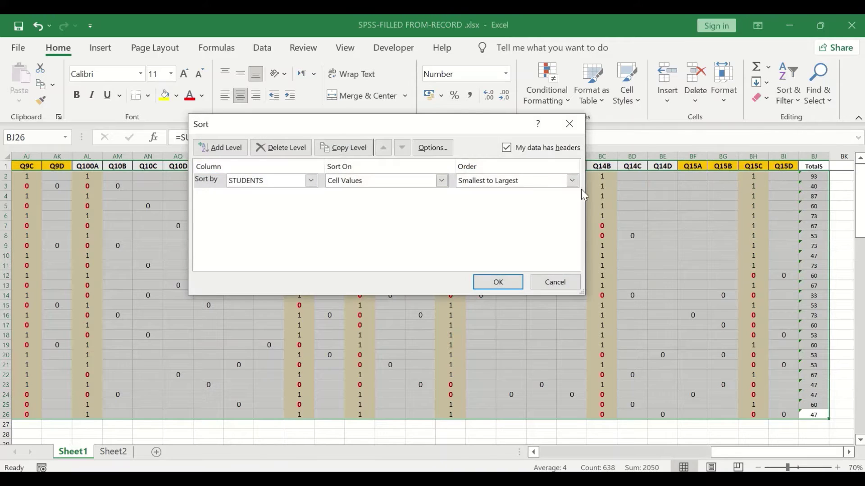
# - Sort the student data by the TotalS column on cell values, from largest to smallest
pyautogui.moveTo(334, 126); pyautogui.dragTo(378, 125)
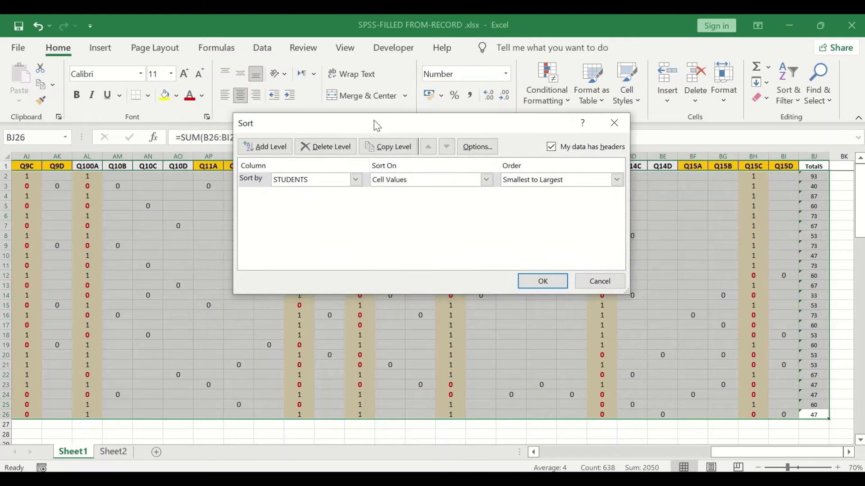
pyautogui.click(355, 180)
pyautogui.moveTo(357, 209); pyautogui.dragTo(356, 284)
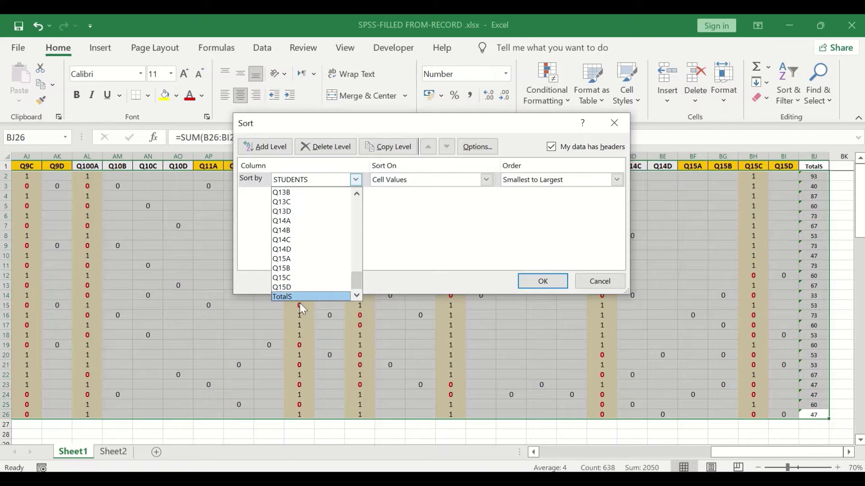
pyautogui.click(286, 293)
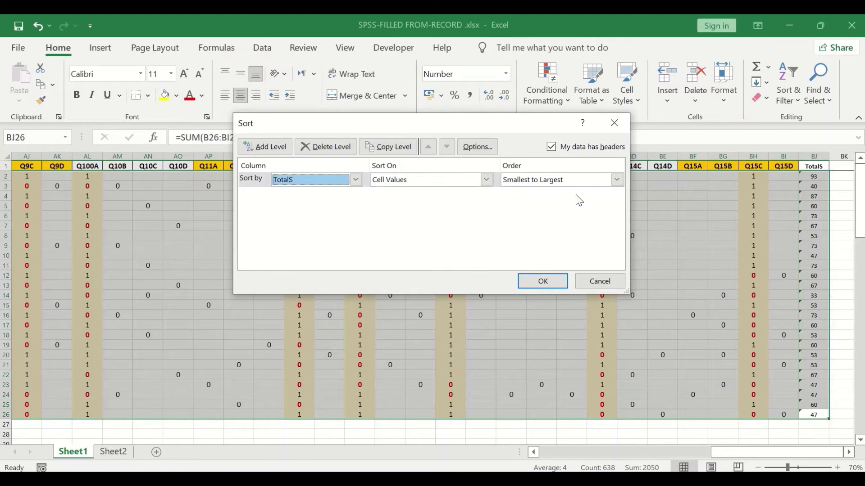
pyautogui.click(580, 178)
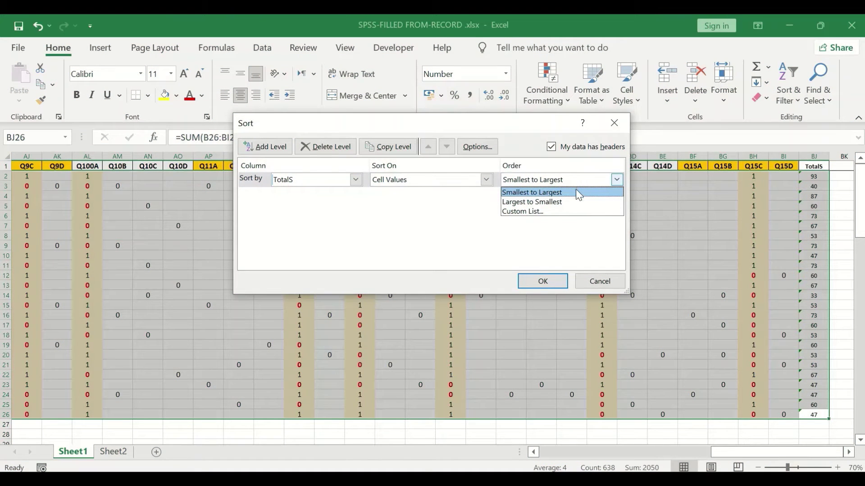
pyautogui.click(549, 203)
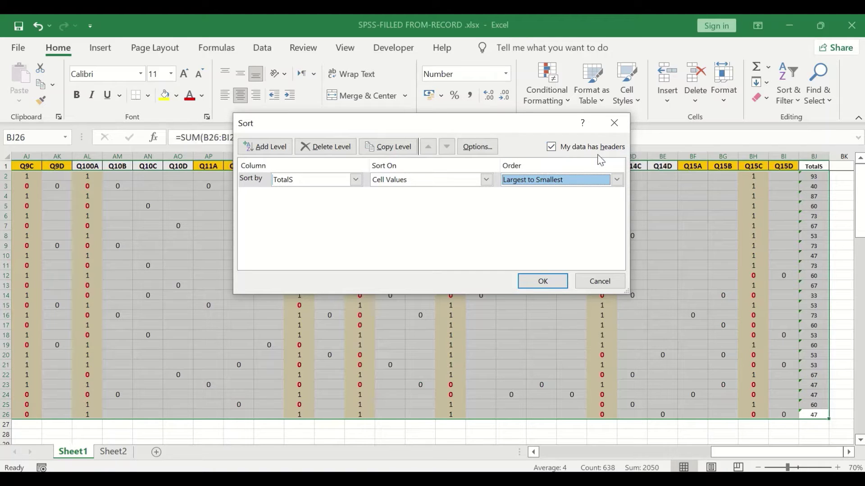
pyautogui.click(539, 281)
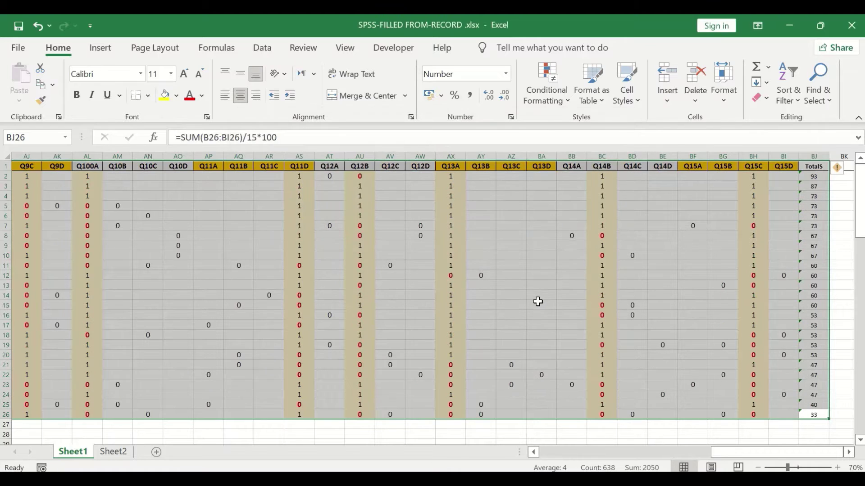
# - Review the sorted student order against the TotalS scores, and view the item discrimination (ID) section below
pyautogui.click(824, 433)
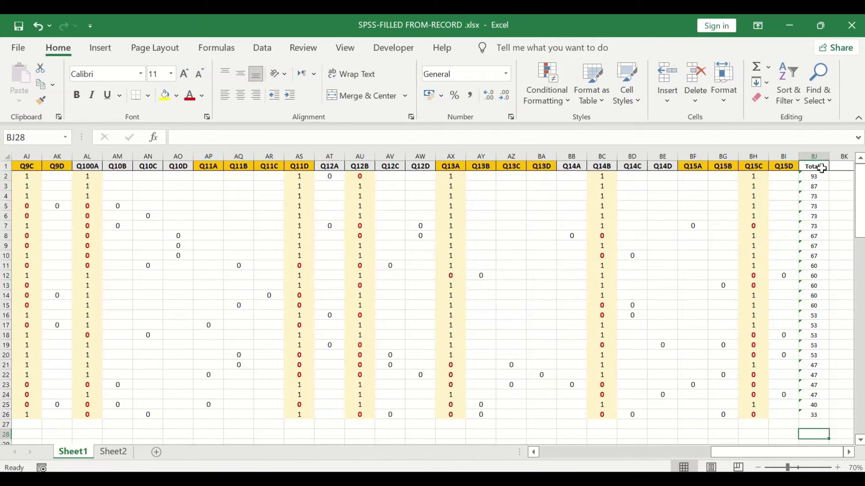
pyautogui.moveTo(809, 453); pyautogui.dragTo(419, 432)
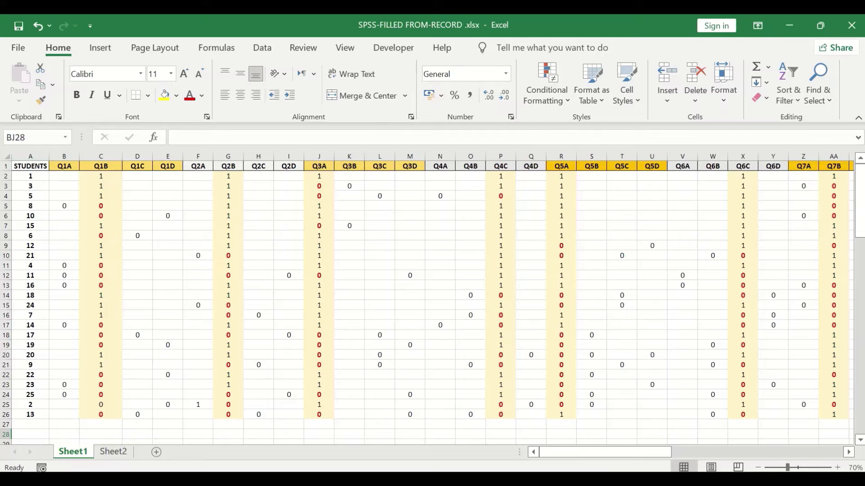
pyautogui.moveTo(630, 453); pyautogui.dragTo(802, 454)
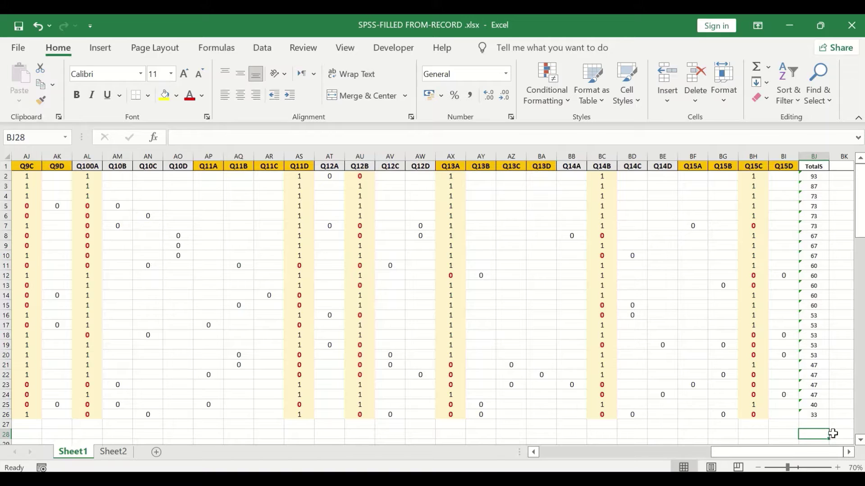
pyautogui.scroll(-3, 822, 411)
pyautogui.scroll(3, 820, 408)
pyautogui.moveTo(792, 452); pyautogui.dragTo(637, 437)
pyautogui.scroll(-6, 732, 435)
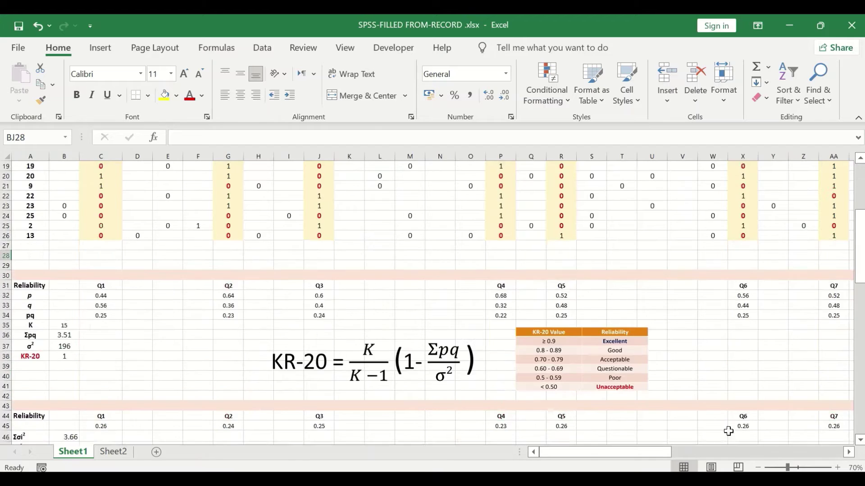
pyautogui.scroll(-6, 730, 432)
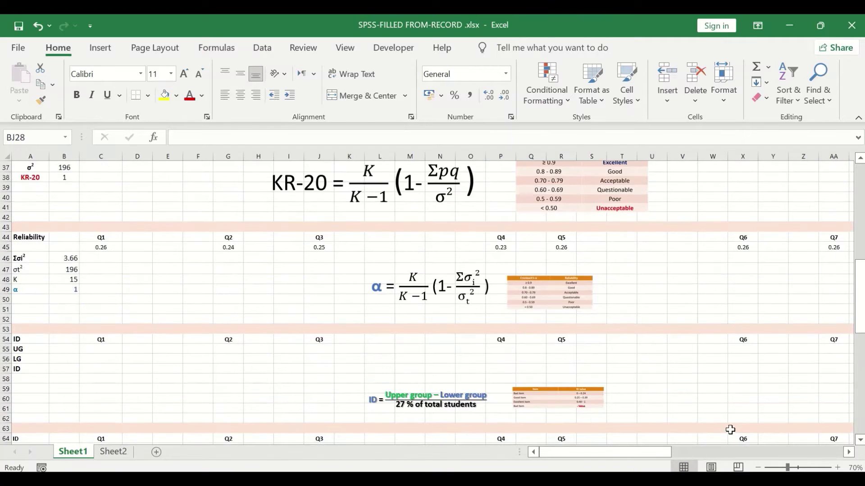
# - Calculate the upper group (UG) total for Q1 in cell C55 with the formula =SUM(C2:C8)
pyautogui.click(94, 350)
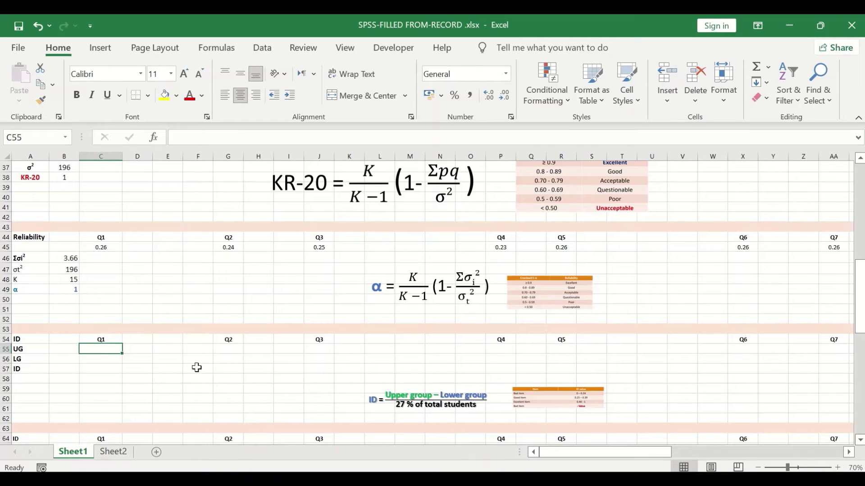
pyautogui.scroll(1, 201, 369)
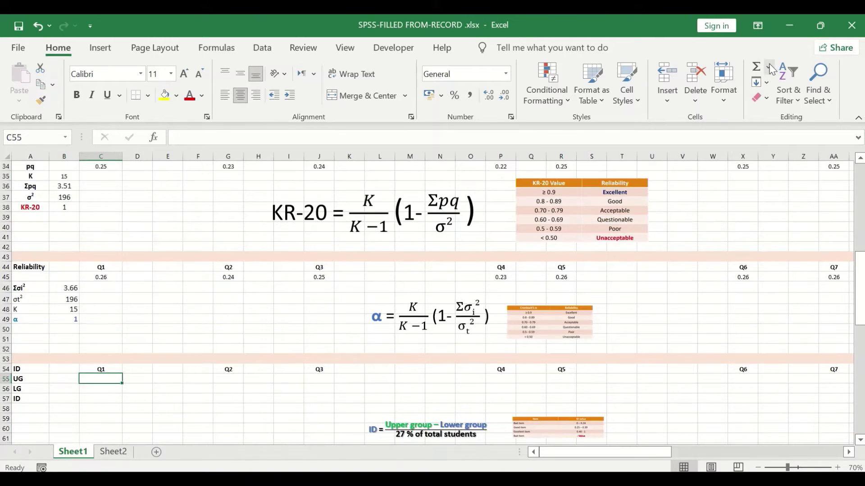
pyautogui.click(768, 67)
pyautogui.click(767, 86)
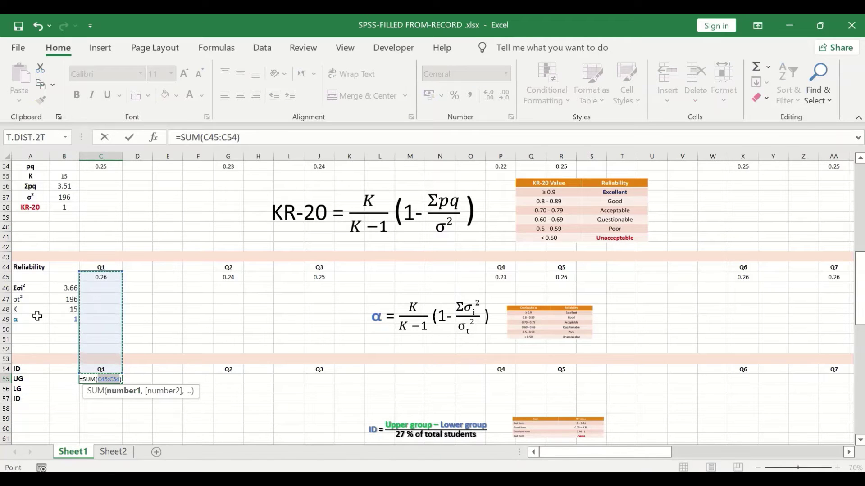
pyautogui.scroll(11, 56, 295)
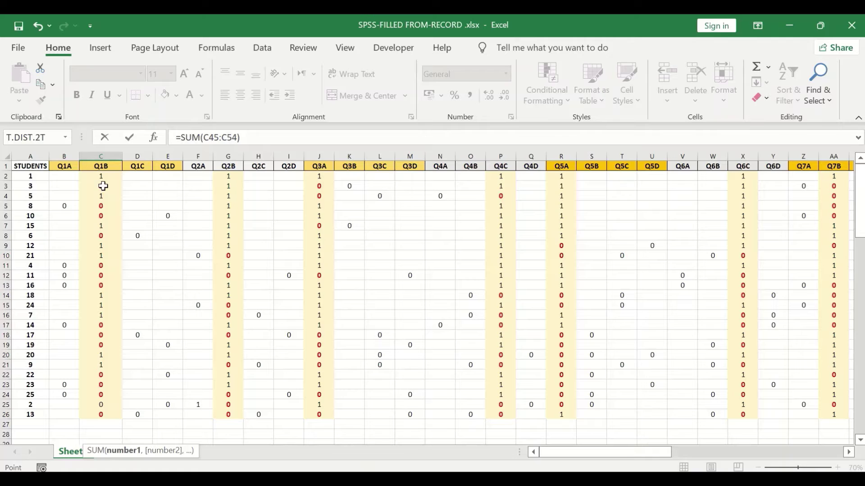
pyautogui.scroll(-9, 103, 186)
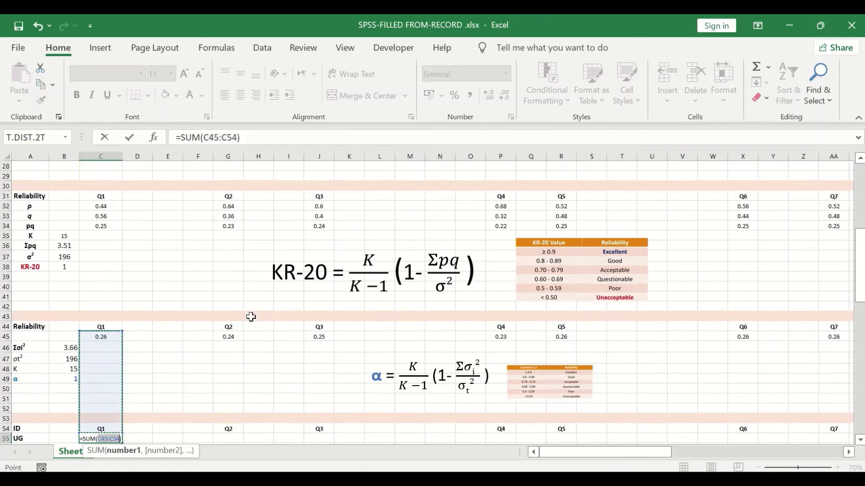
pyautogui.scroll(-2, 251, 317)
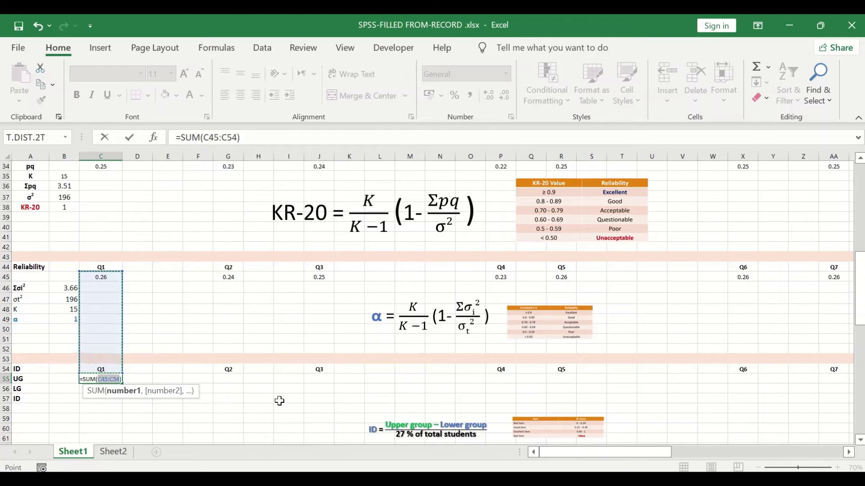
pyautogui.scroll(11, 195, 401)
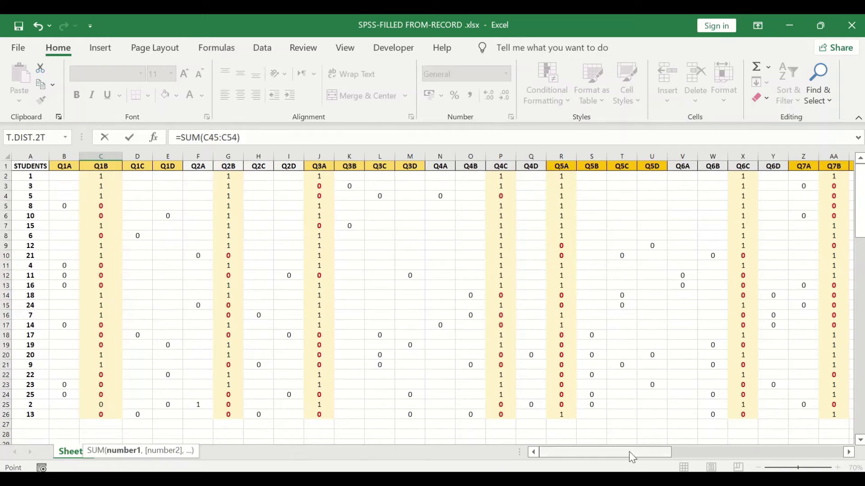
pyautogui.moveTo(630, 454); pyautogui.dragTo(611, 439)
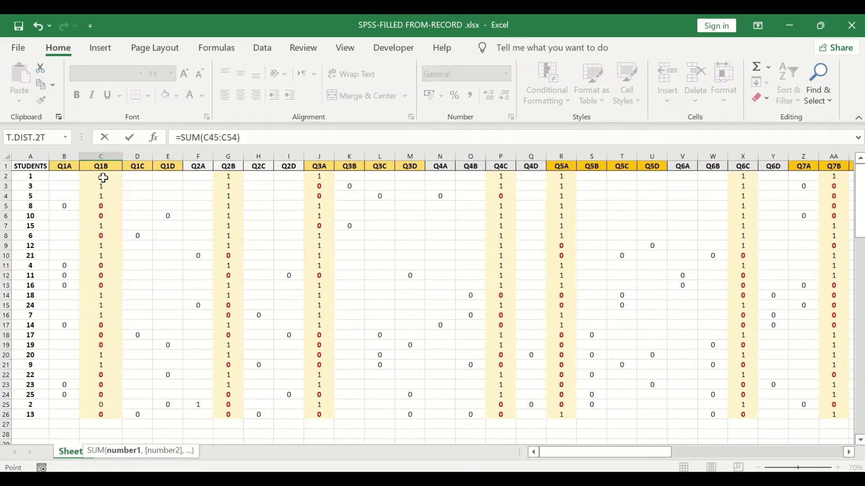
pyautogui.moveTo(101, 177); pyautogui.dragTo(105, 238)
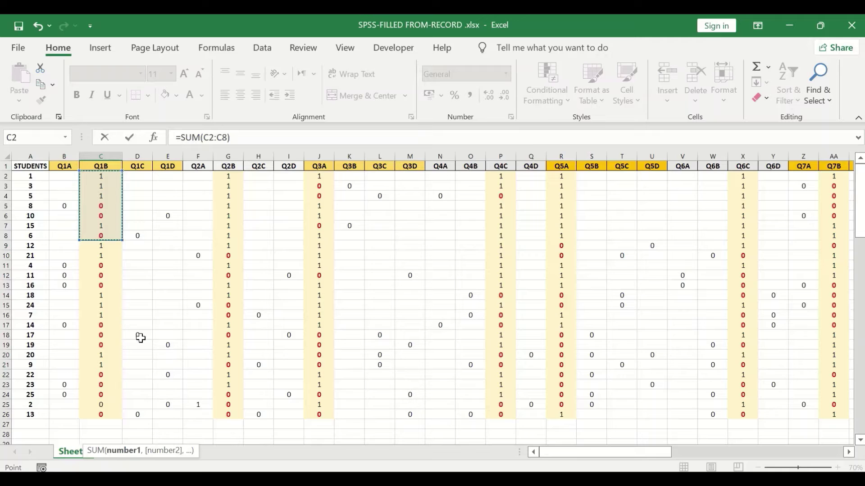
pyautogui.scroll(-4, 129, 342)
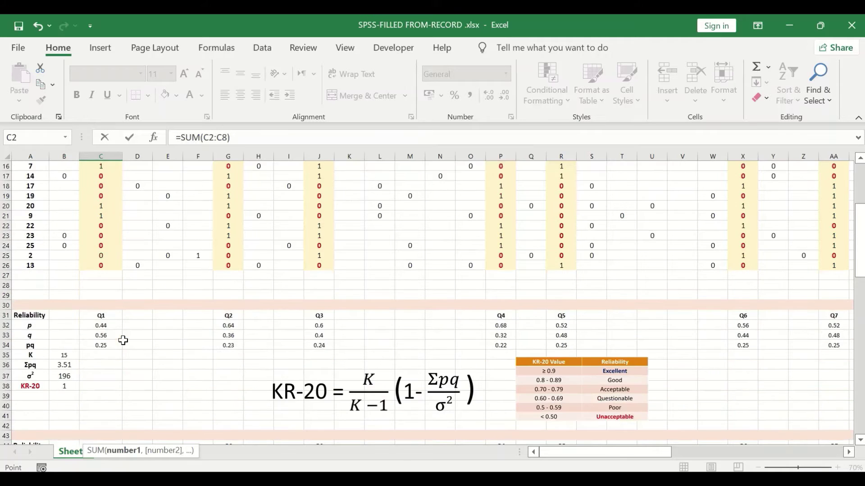
pyautogui.scroll(-6, 123, 340)
pyautogui.press('Return')
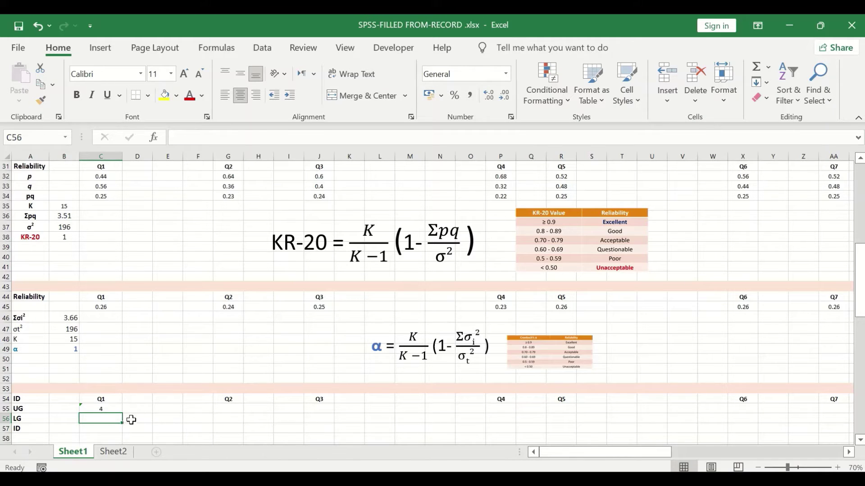
# - Copy the Q1 upper group (UG) formula from C55 into the row 55 cells under Q2 through Q15
pyautogui.click(111, 409)
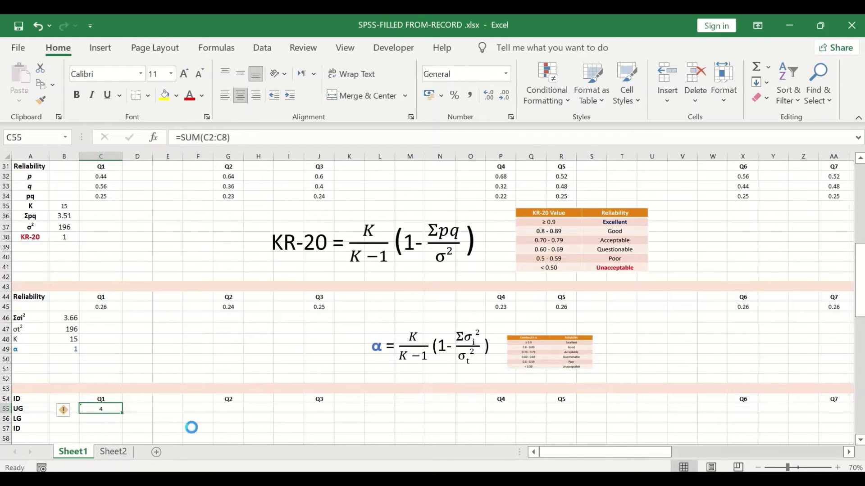
pyautogui.hotkey('ctrl', 'c')
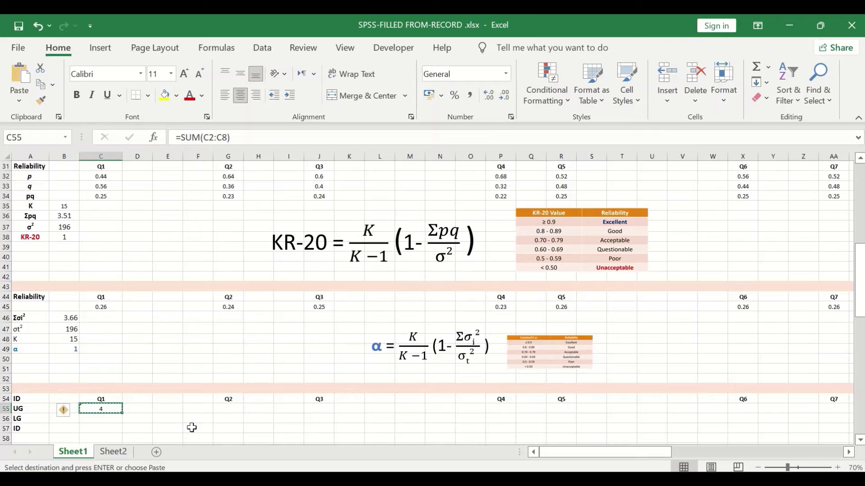
pyautogui.click(231, 409)
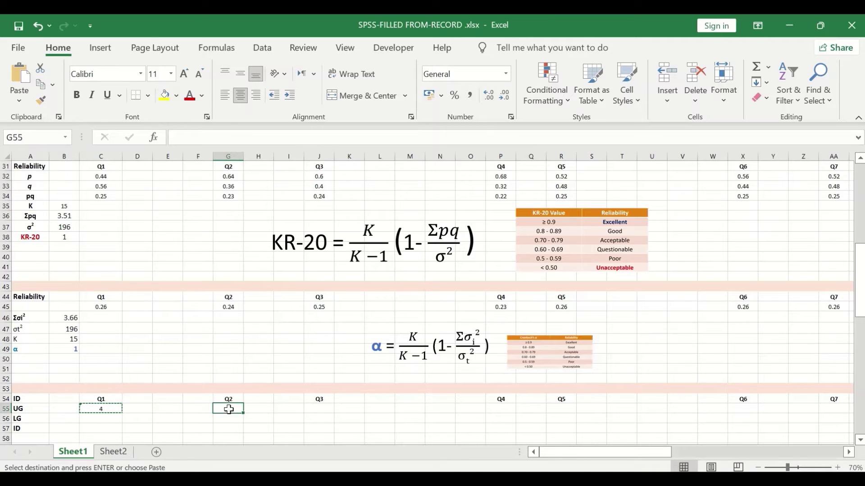
pyautogui.keyDown('ctrl'); pyautogui.click(318, 408); pyautogui.keyUp('ctrl')
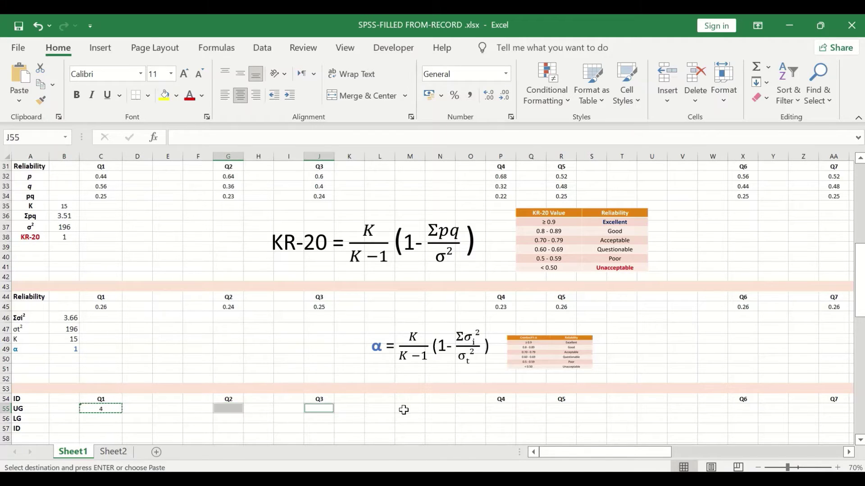
pyautogui.keyDown('ctrl'); pyautogui.click(501, 409); pyautogui.keyUp('ctrl')
pyautogui.keyDown('ctrl'); pyautogui.click(562, 409); pyautogui.keyUp('ctrl')
pyautogui.keyDown('ctrl'); pyautogui.click(741, 408); pyautogui.keyUp('ctrl')
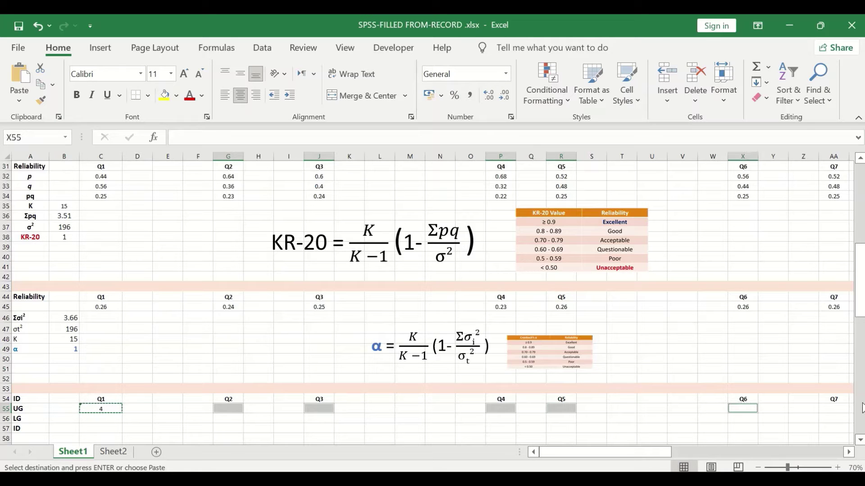
pyautogui.keyDown('ctrl'); pyautogui.click(834, 408); pyautogui.keyUp('ctrl')
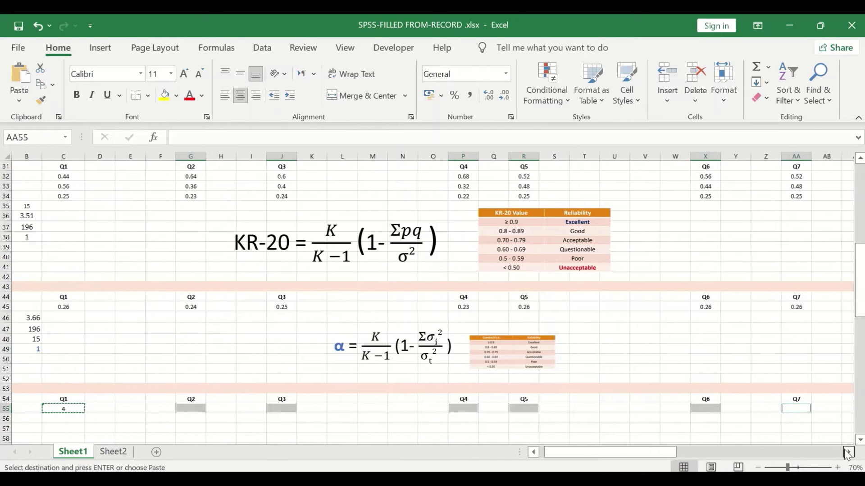
pyautogui.click(848, 452)
pyautogui.click(848, 452)
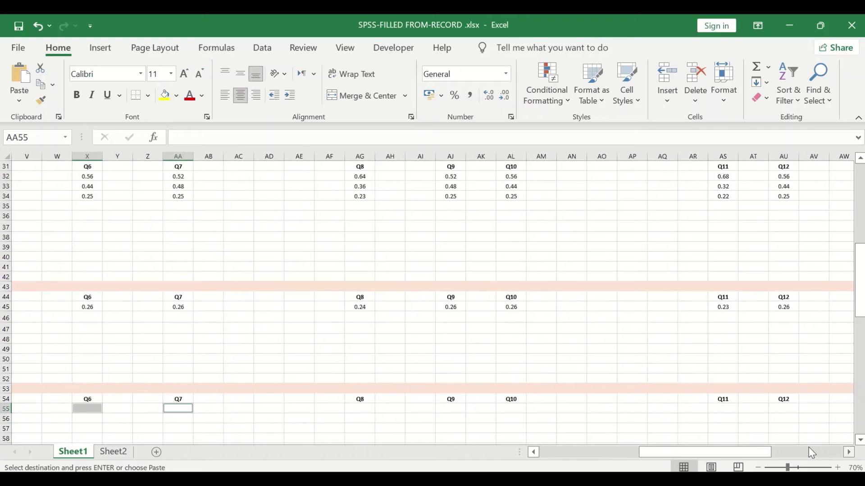
pyautogui.keyDown('ctrl'); pyautogui.click(359, 408); pyautogui.keyUp('ctrl')
pyautogui.keyDown('ctrl'); pyautogui.click(450, 407); pyautogui.keyUp('ctrl')
pyautogui.keyDown('ctrl'); pyautogui.click(512, 408); pyautogui.keyUp('ctrl')
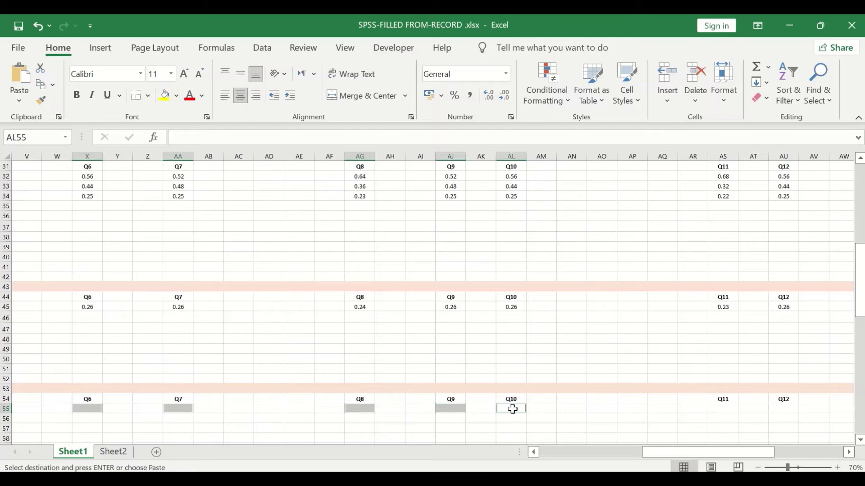
pyautogui.keyDown('ctrl'); pyautogui.click(723, 408); pyautogui.keyUp('ctrl')
pyautogui.keyDown('ctrl'); pyautogui.click(782, 408); pyautogui.keyUp('ctrl')
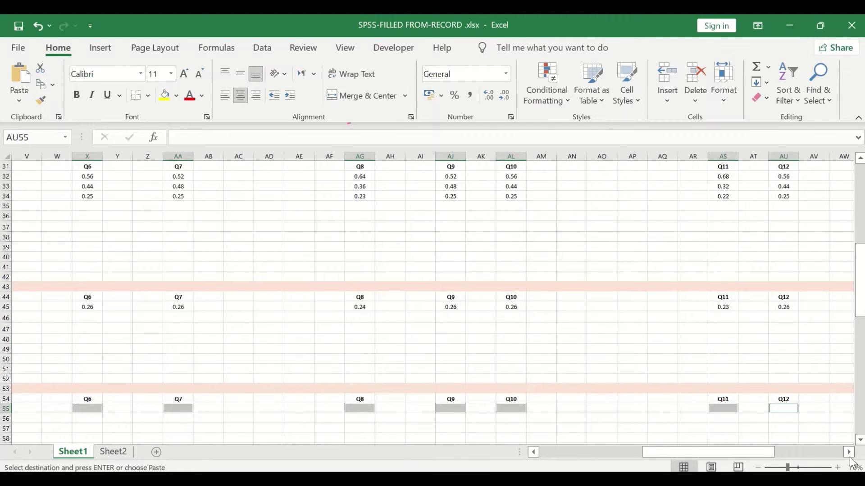
pyautogui.click(849, 452)
pyautogui.click(848, 452)
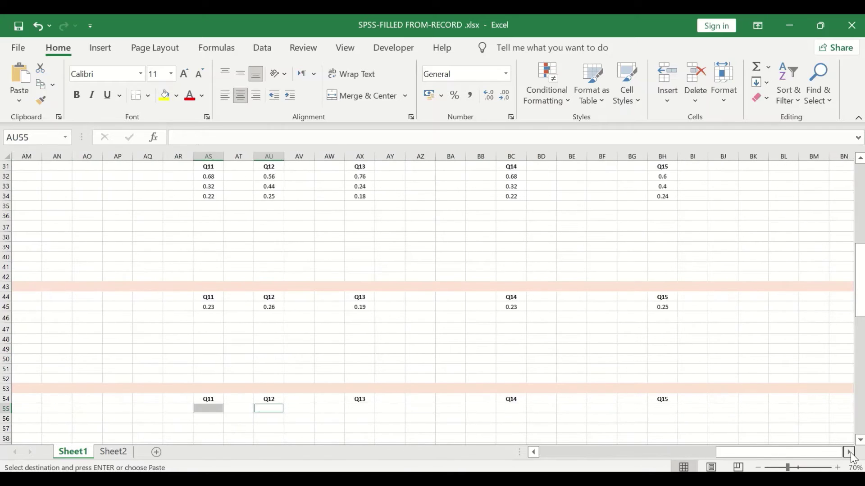
pyautogui.keyDown('ctrl'); pyautogui.click(232, 408); pyautogui.keyUp('ctrl')
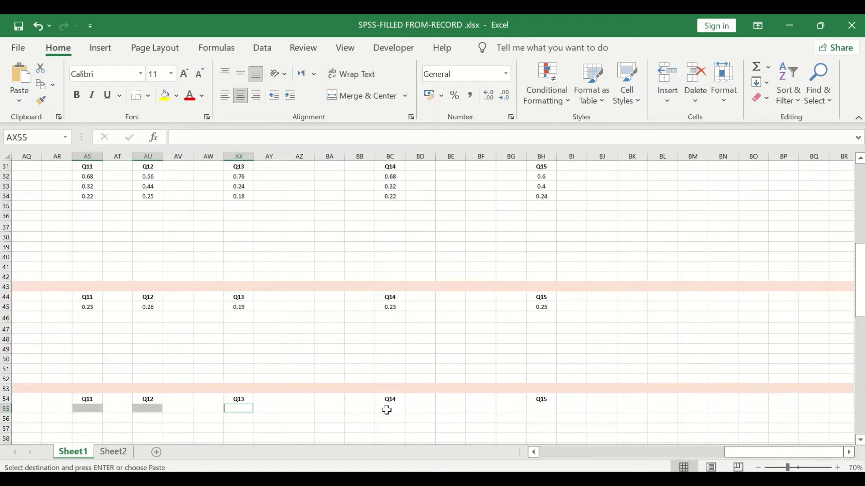
pyautogui.keyDown('ctrl'); pyautogui.click(387, 409); pyautogui.keyUp('ctrl')
pyautogui.keyDown('ctrl'); pyautogui.click(539, 408); pyautogui.keyUp('ctrl')
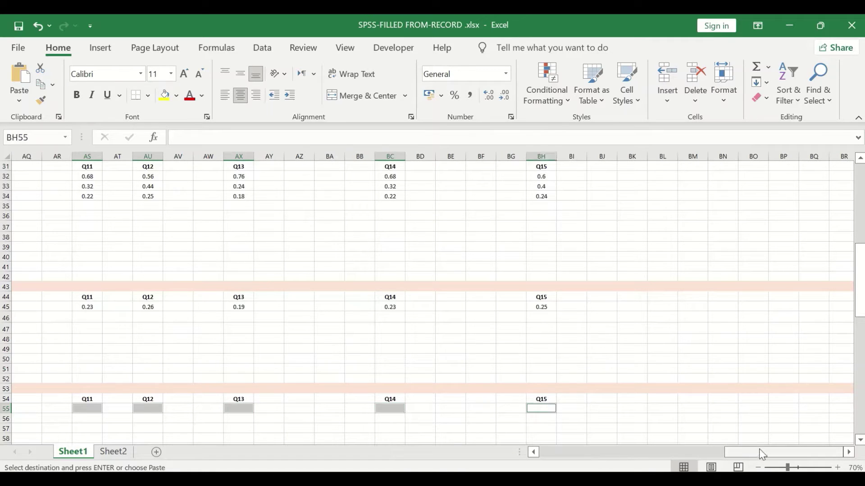
pyautogui.moveTo(762, 452); pyautogui.dragTo(298, 468)
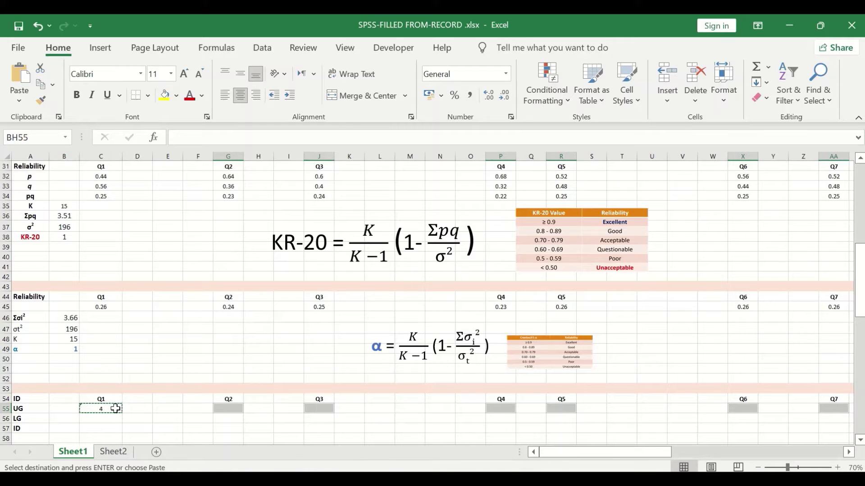
pyautogui.press('Return')
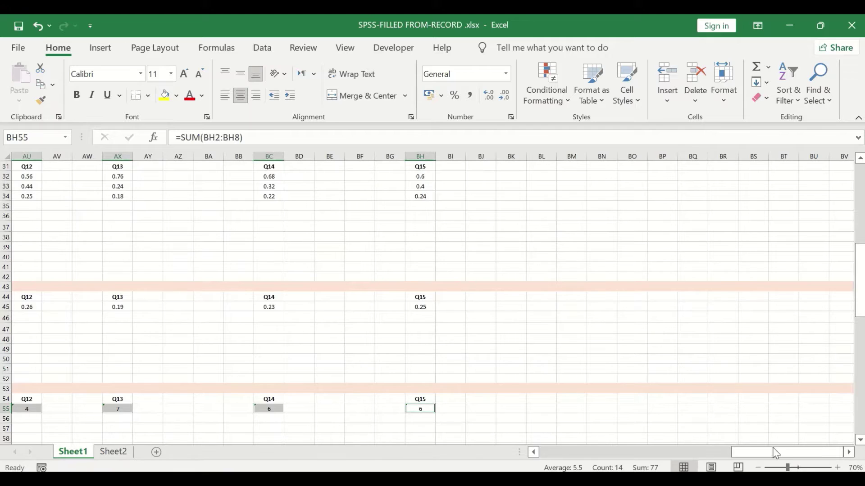
pyautogui.moveTo(775, 453); pyautogui.dragTo(544, 452)
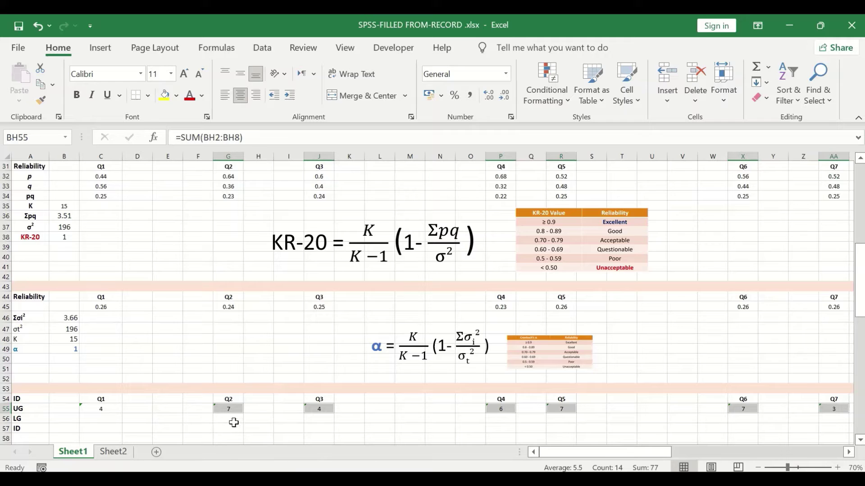
# - Calculate the lower group (LG) total for Q1 in cell C56 with the formula =SUM(C20:C26)
pyautogui.scroll(10, 242, 407)
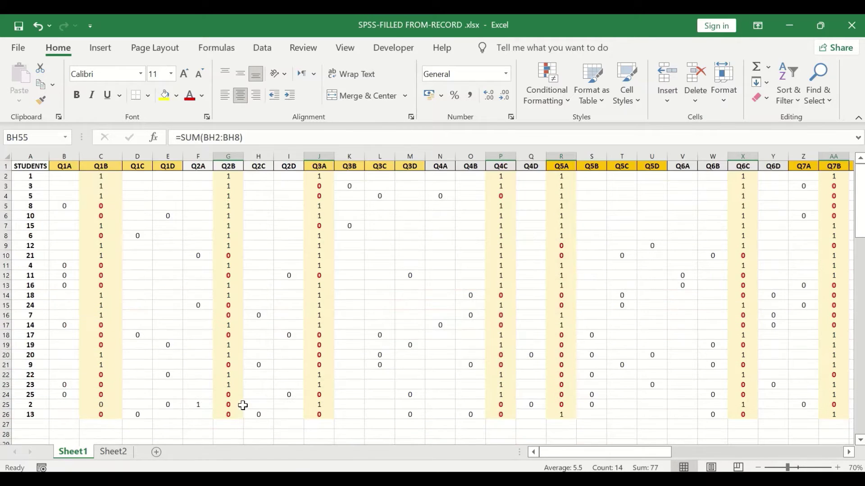
pyautogui.scroll(-7, 243, 406)
pyautogui.scroll(-4, 244, 406)
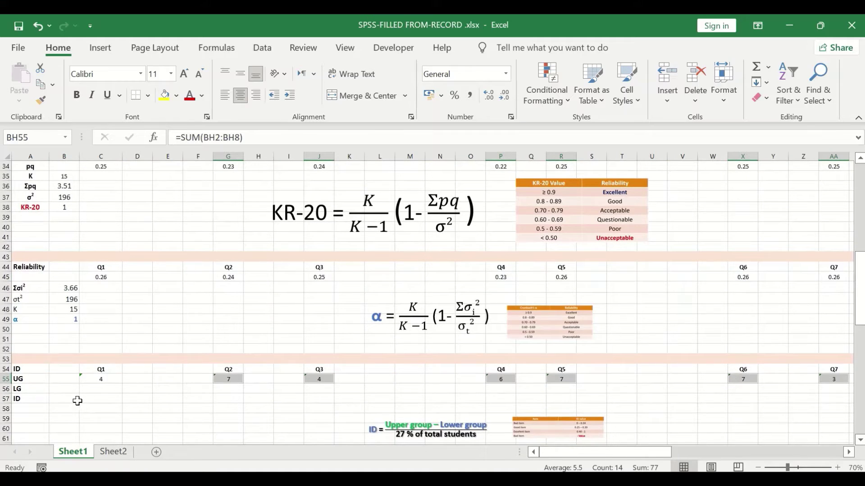
pyautogui.click(101, 389)
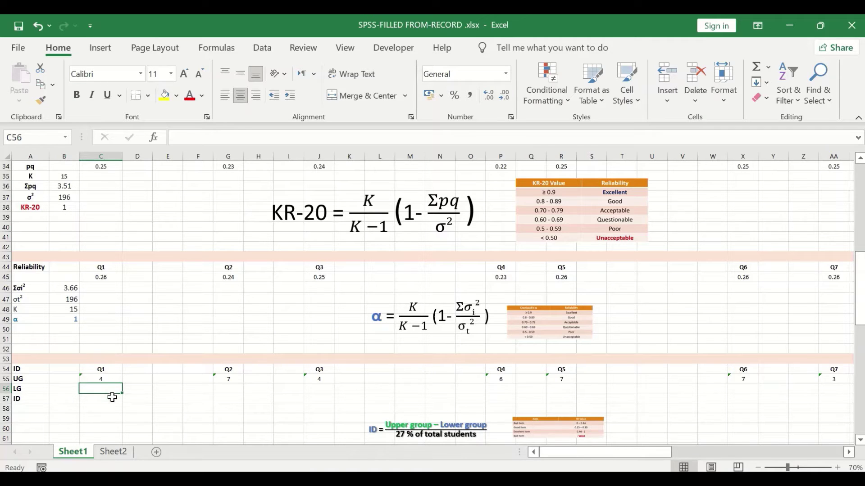
pyautogui.click(768, 67)
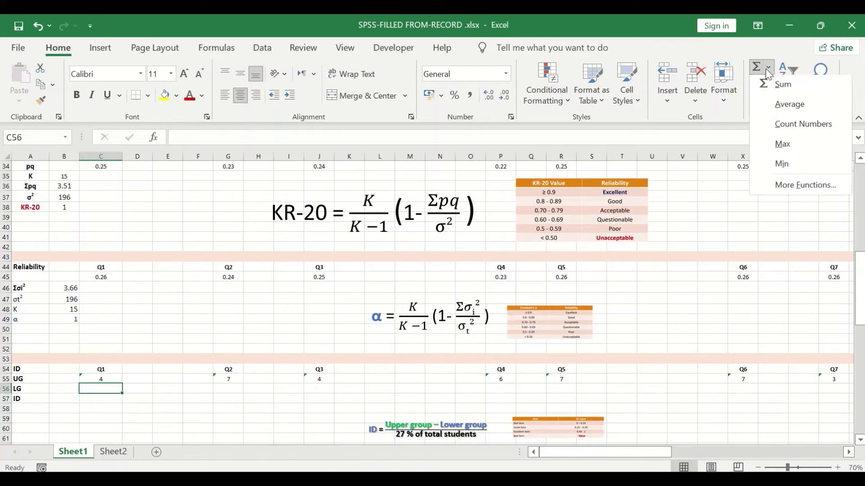
pyautogui.click(782, 84)
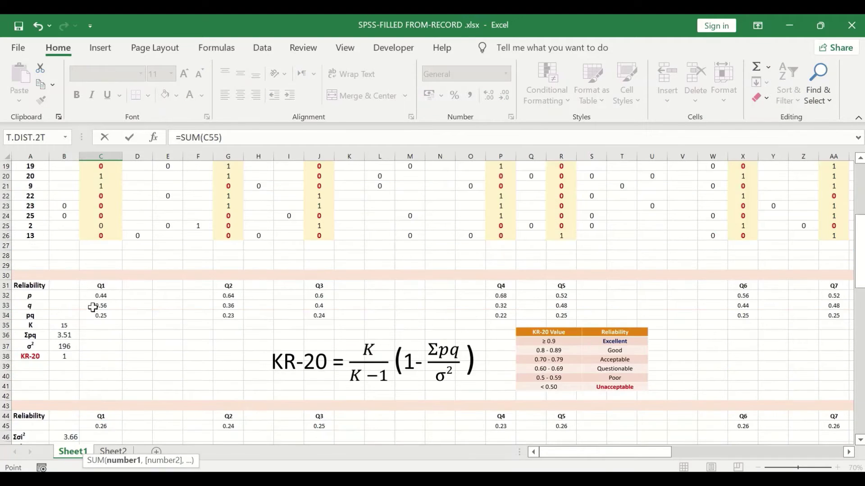
pyautogui.scroll(11, 95, 311)
pyautogui.moveTo(101, 414); pyautogui.dragTo(100, 357)
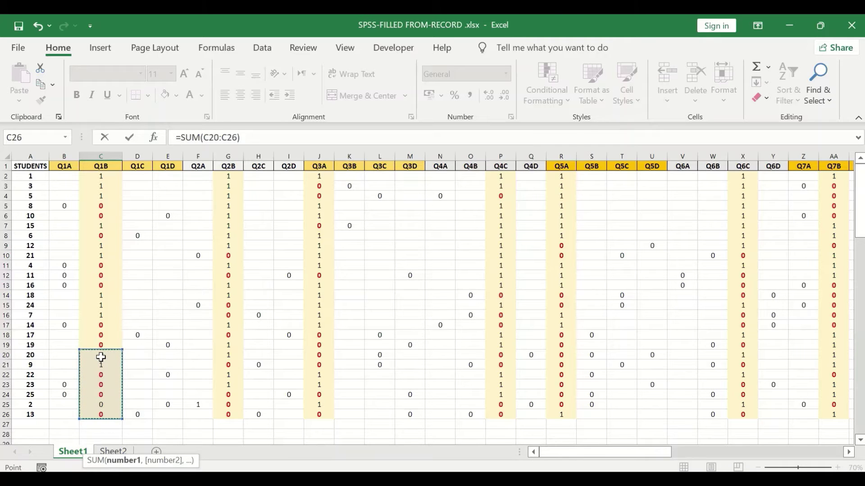
pyautogui.scroll(-11, 135, 408)
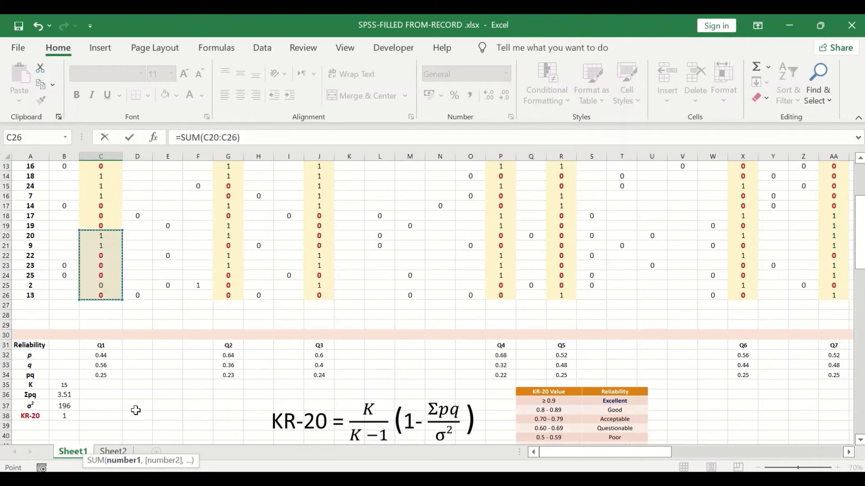
pyautogui.scroll(-1, 135, 408)
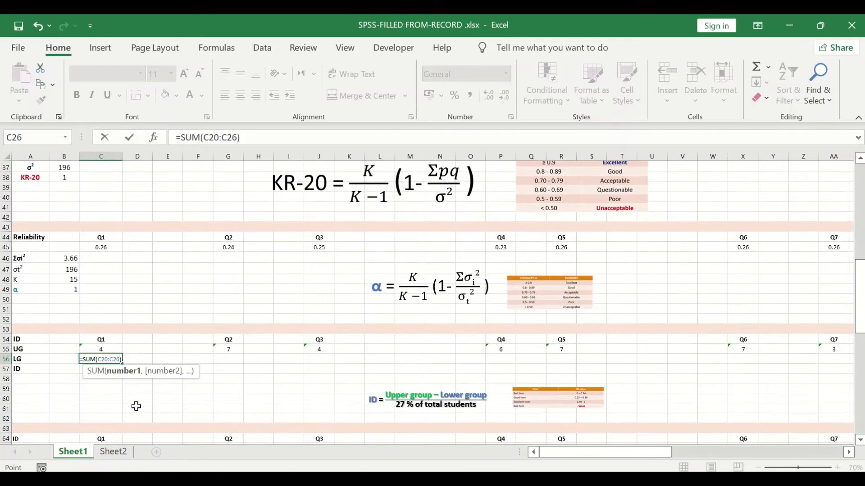
pyautogui.press('Return')
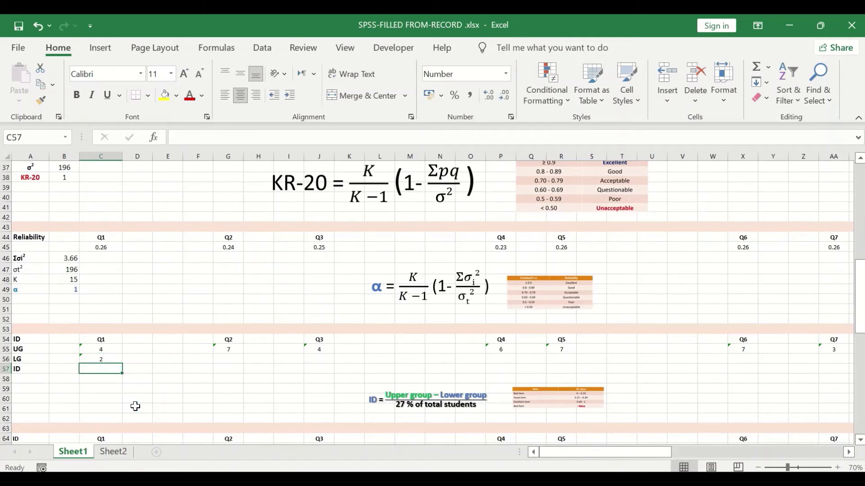
# - Copy the Q1 lower group (LG) formula from C56 into the row 56 cells under Q2 through Q15
pyautogui.click(101, 358)
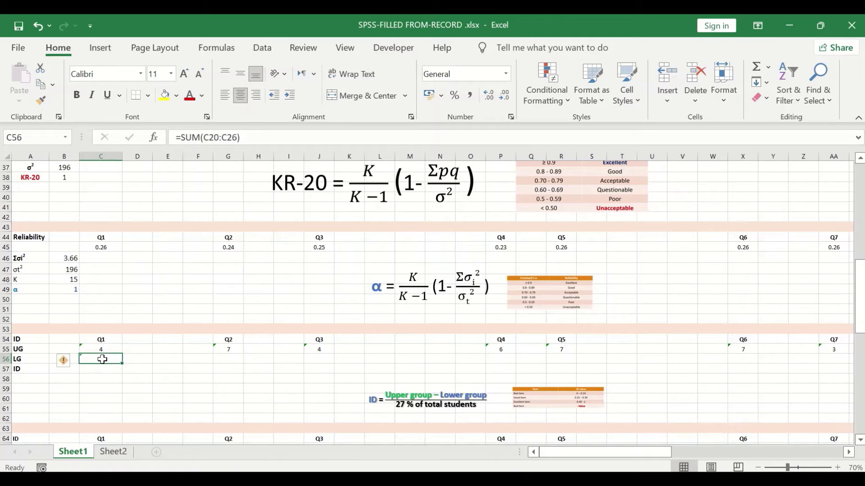
pyautogui.hotkey('ctrl', 'c')
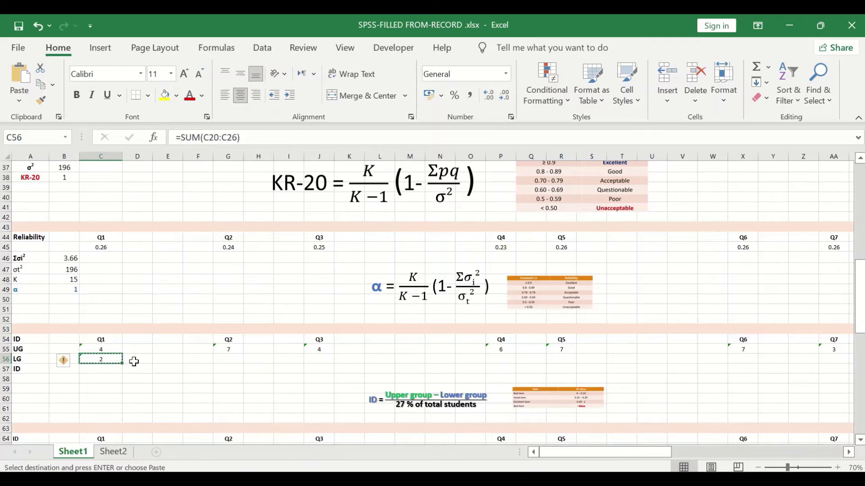
pyautogui.click(230, 358)
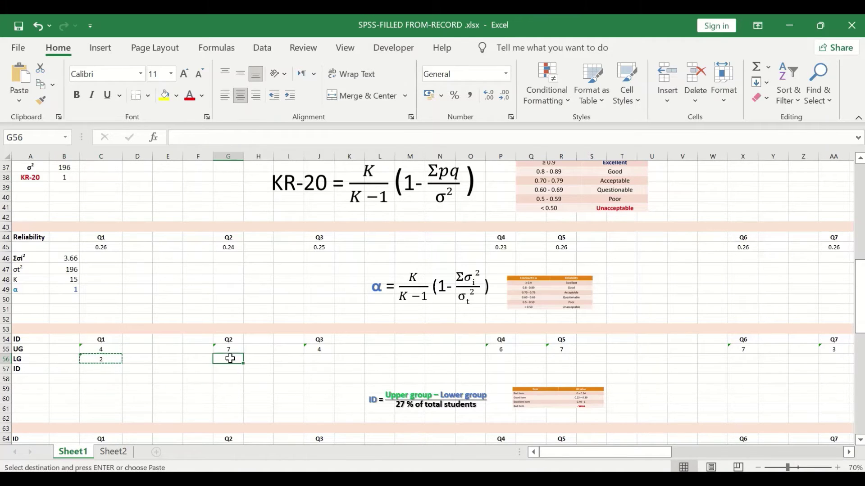
pyautogui.keyDown('ctrl'); pyautogui.click(318, 358); pyautogui.keyUp('ctrl')
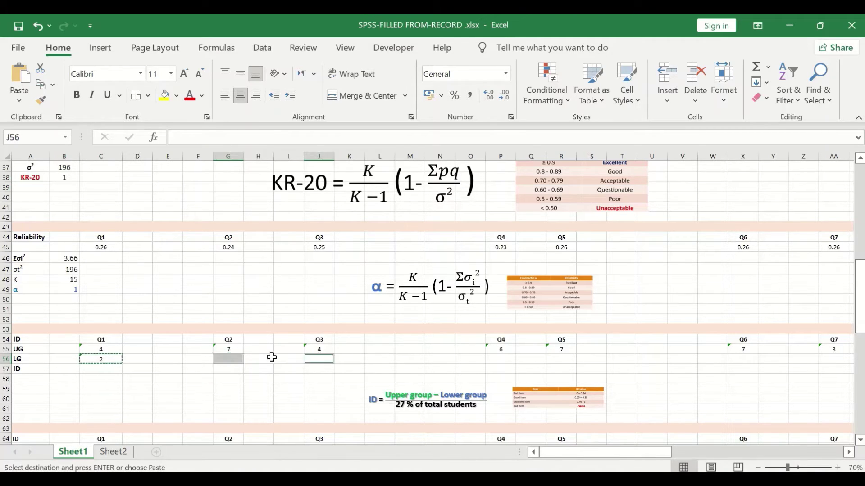
pyautogui.keyDown('ctrl'); pyautogui.click(499, 359); pyautogui.keyUp('ctrl')
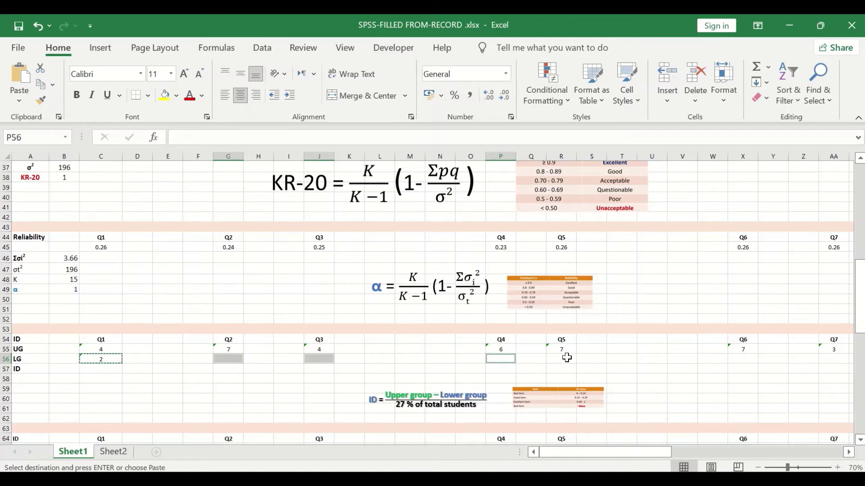
pyautogui.keyDown('ctrl'); pyautogui.click(563, 359); pyautogui.keyUp('ctrl')
pyautogui.keyDown('ctrl'); pyautogui.click(739, 359); pyautogui.keyUp('ctrl')
pyautogui.keyDown('ctrl'); pyautogui.click(834, 359); pyautogui.keyUp('ctrl')
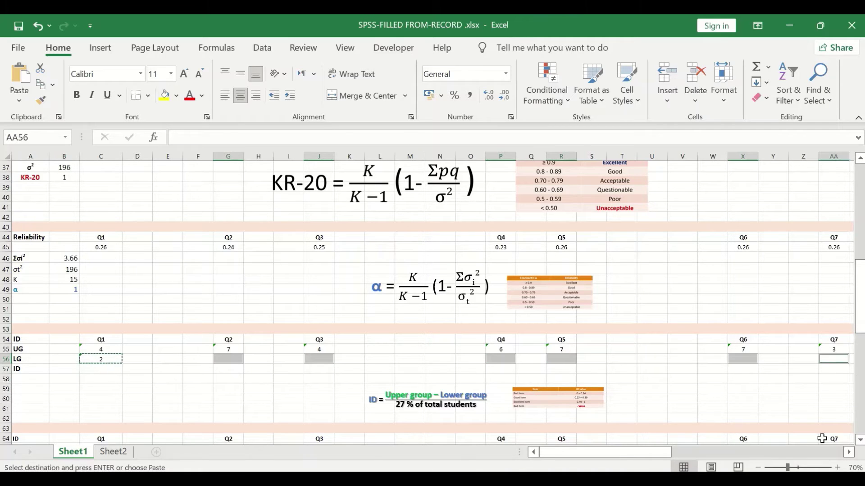
pyautogui.click(848, 453)
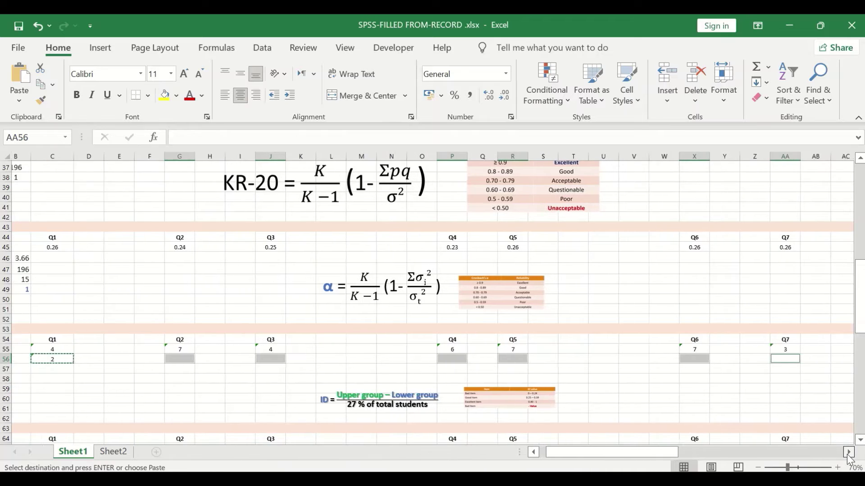
pyautogui.click(536, 359)
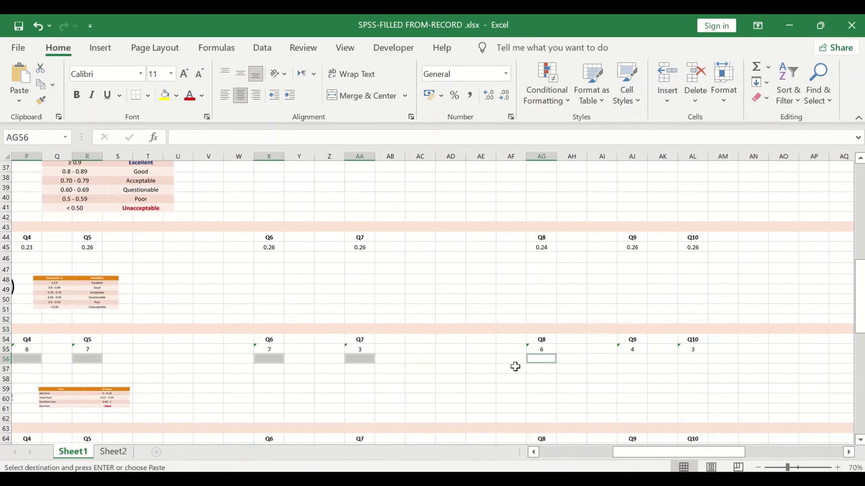
pyautogui.click(634, 360)
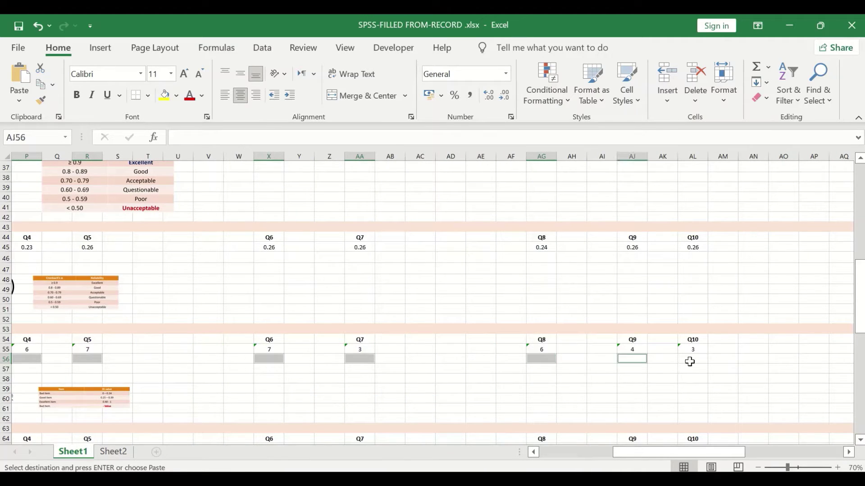
pyautogui.click(690, 360)
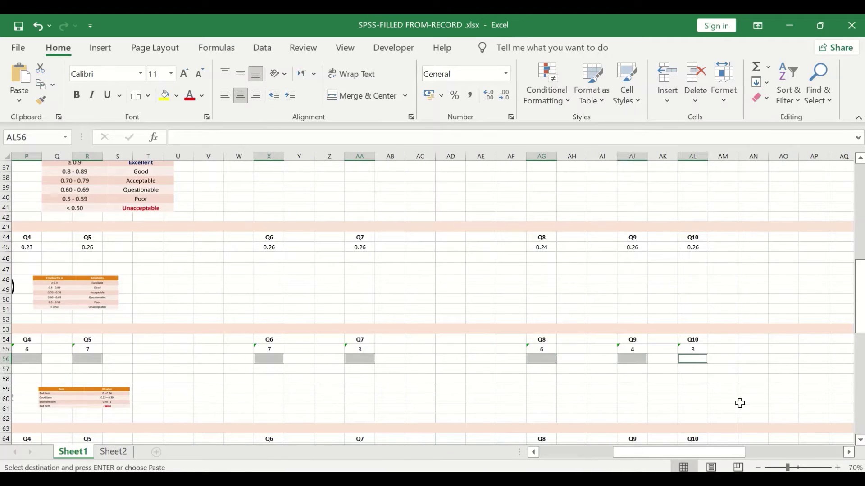
pyautogui.click(848, 453)
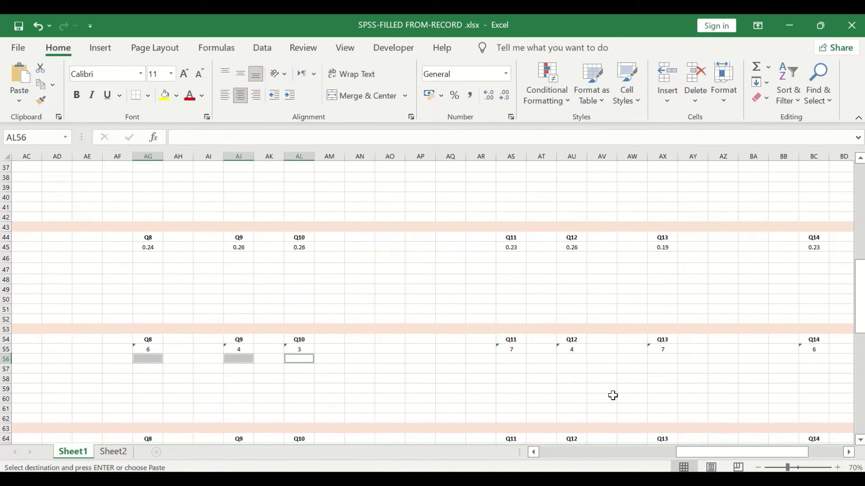
pyautogui.click(514, 359)
pyautogui.click(571, 358)
pyautogui.click(658, 358)
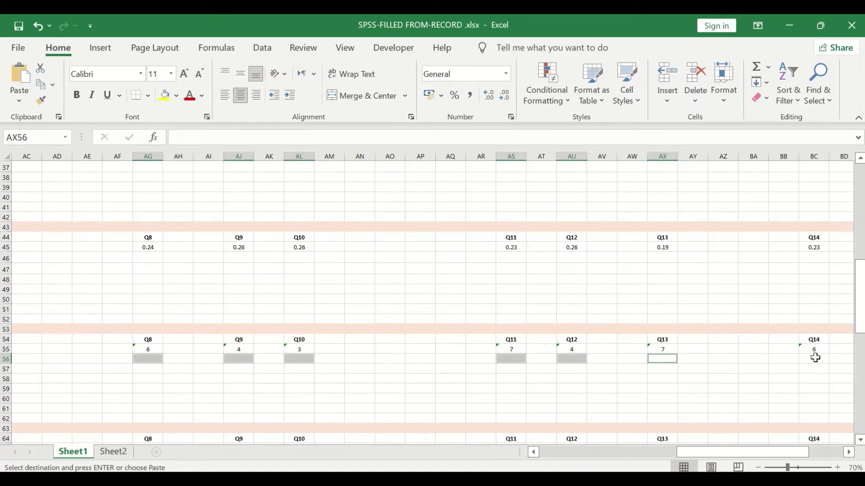
pyautogui.click(813, 359)
pyautogui.click(848, 453)
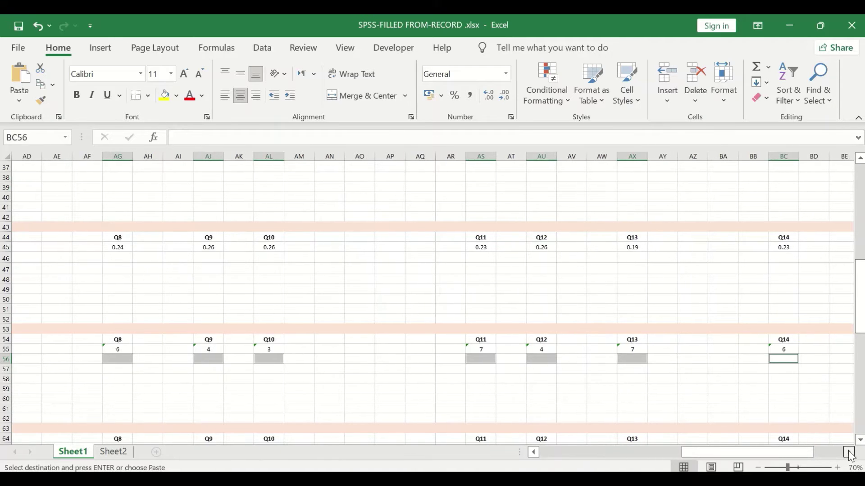
pyautogui.keyDown('ctrl'); pyautogui.click(718, 358); pyautogui.keyUp('ctrl')
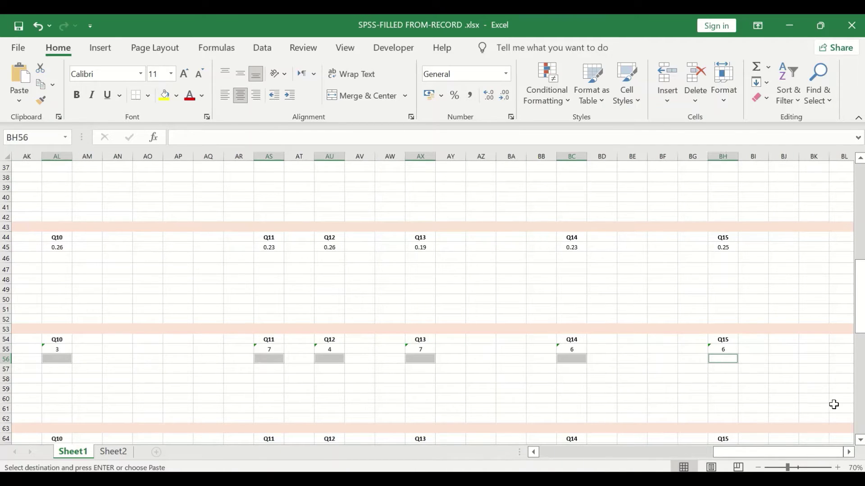
pyautogui.press('Return')
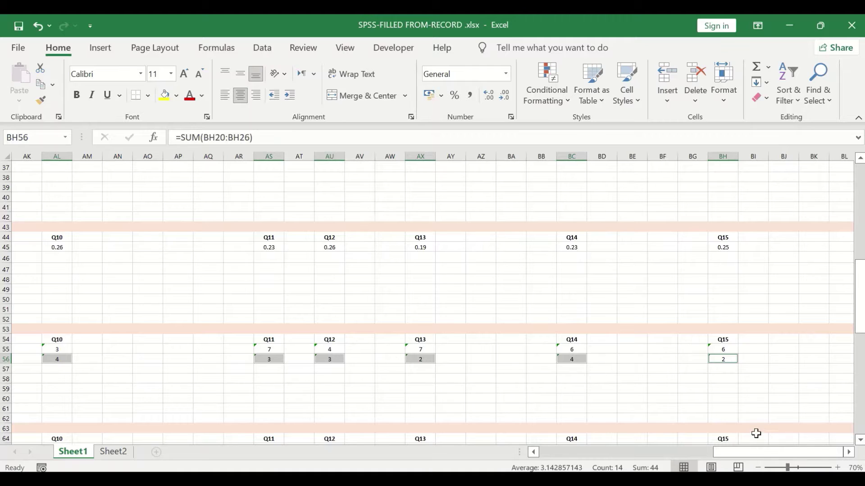
# - Calculate the item discrimination (ID) for Q1 in cell C57 with the formula =(C55-C56)/7
pyautogui.moveTo(766, 453); pyautogui.dragTo(524, 453)
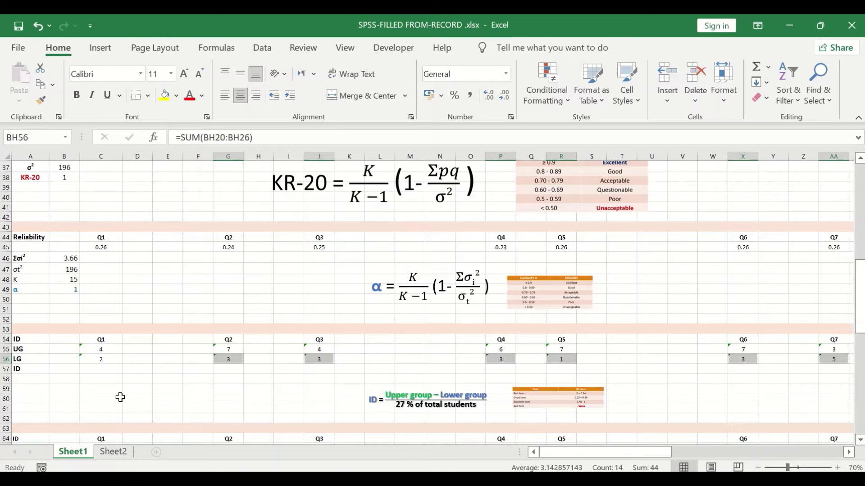
pyautogui.click(101, 369)
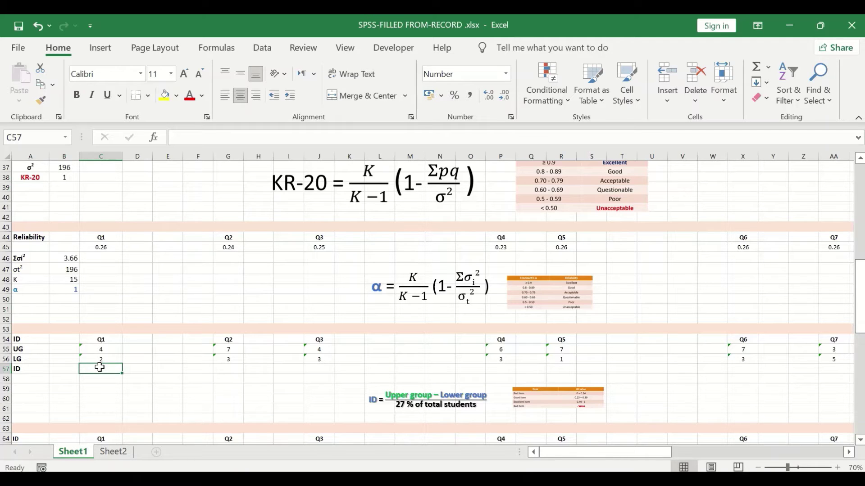
pyautogui.write('=')
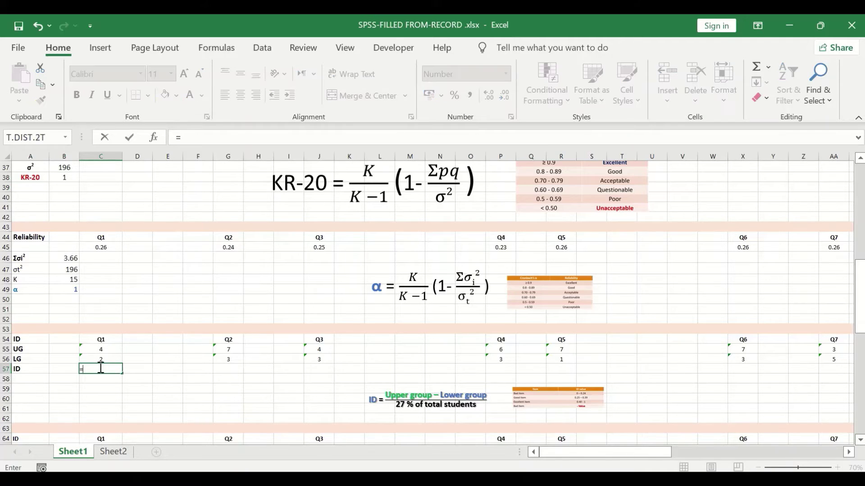
pyautogui.write('(')
pyautogui.click(106, 351)
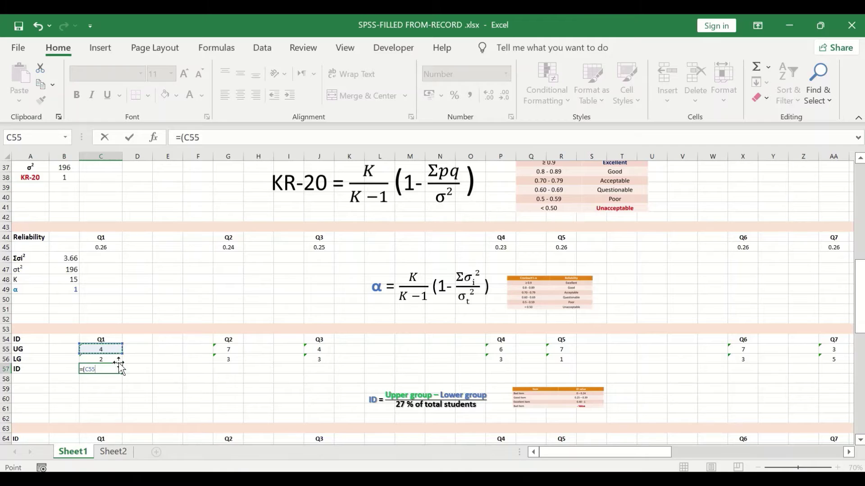
pyautogui.write('-')
pyautogui.click(111, 358)
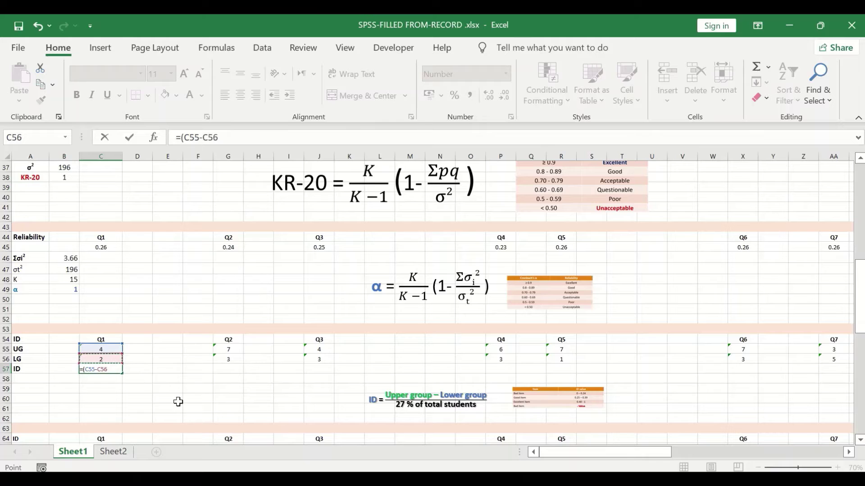
pyautogui.write(')/7')
pyautogui.press('Return')
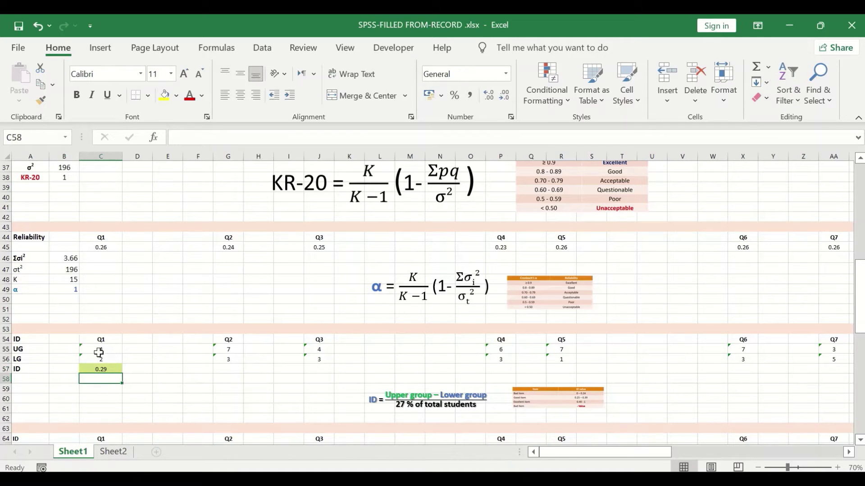
# - Copy the Q1 item discrimination (ID) formula from C57 into the row 57 cells under Q2 through Q15
pyautogui.click(102, 372)
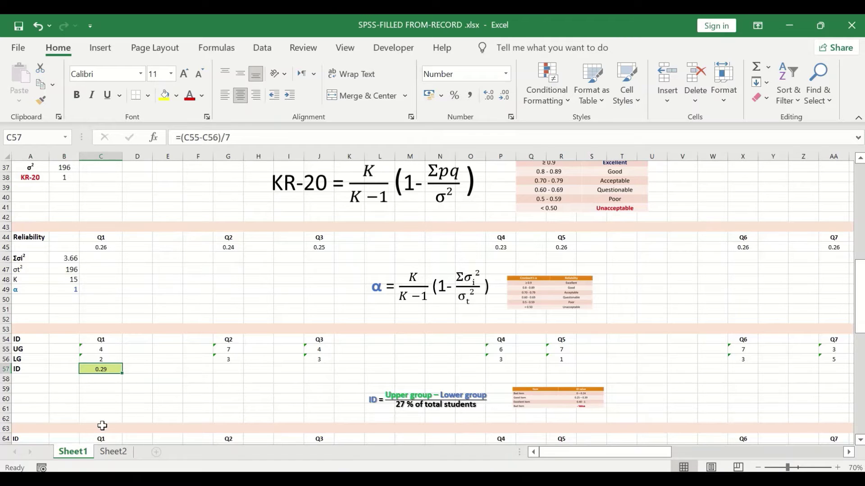
pyautogui.scroll(5, 87, 289)
pyautogui.scroll(3, 88, 286)
pyautogui.scroll(-7, 88, 283)
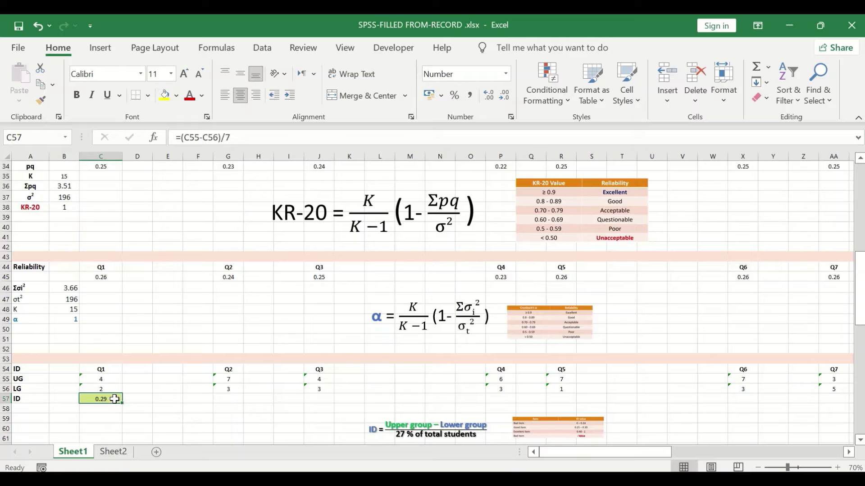
pyautogui.hotkey('ctrl', 'c')
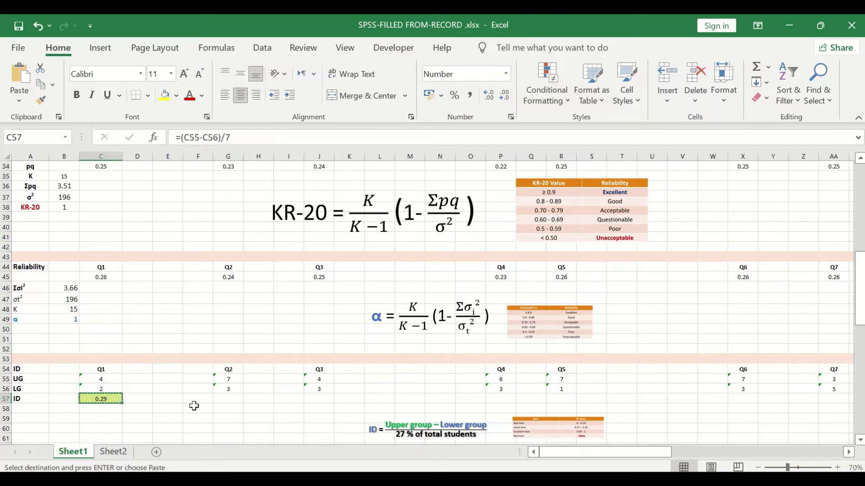
pyautogui.click(235, 400)
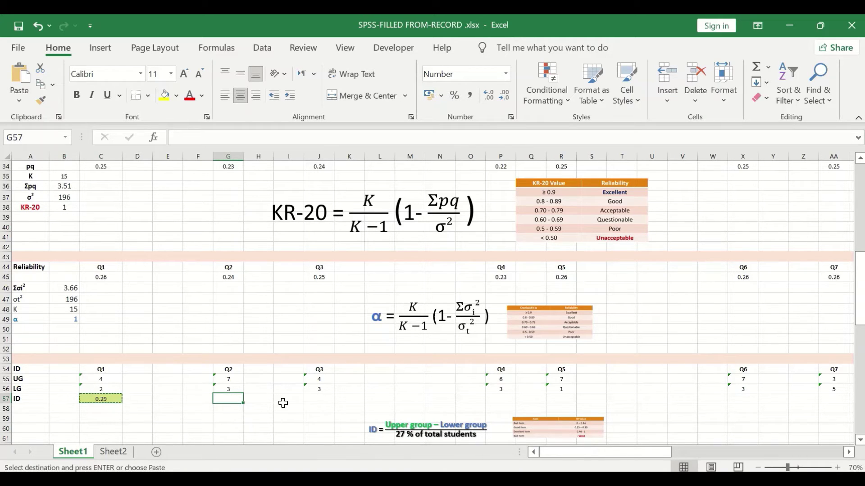
pyautogui.keyDown('ctrl'); pyautogui.click(321, 400); pyautogui.keyUp('ctrl')
pyautogui.keyDown('ctrl'); pyautogui.click(493, 399); pyautogui.keyUp('ctrl')
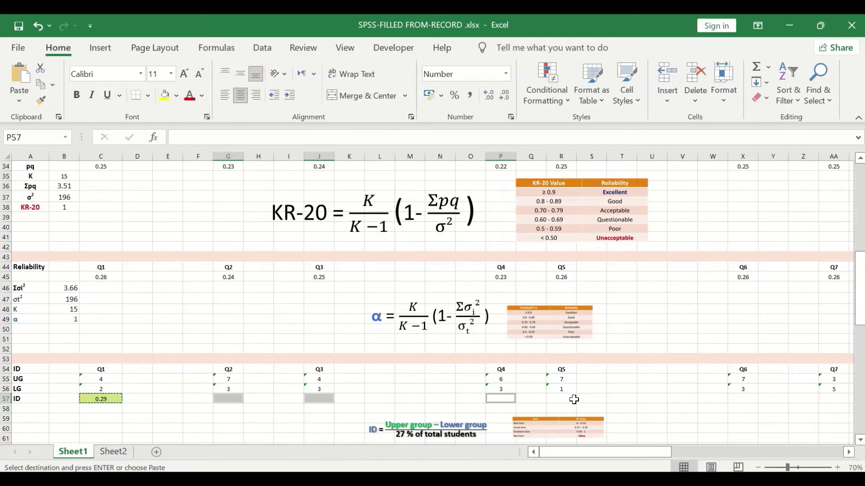
pyautogui.keyDown('ctrl'); pyautogui.click(574, 399); pyautogui.keyUp('ctrl')
pyautogui.moveTo(623, 451); pyautogui.dragTo(690, 439)
pyautogui.keyDown('ctrl'); pyautogui.click(300, 399); pyautogui.keyUp('ctrl')
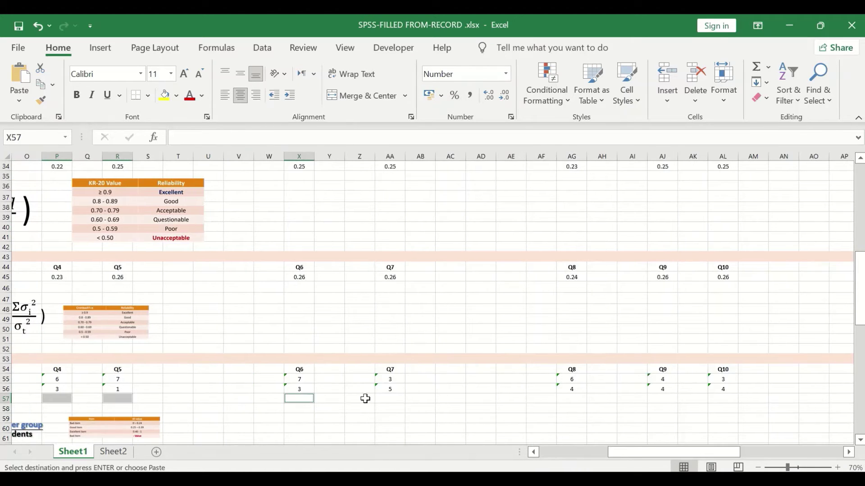
pyautogui.keyDown('ctrl'); pyautogui.click(388, 399); pyautogui.keyUp('ctrl')
pyautogui.keyDown('ctrl'); pyautogui.click(568, 399); pyautogui.keyUp('ctrl')
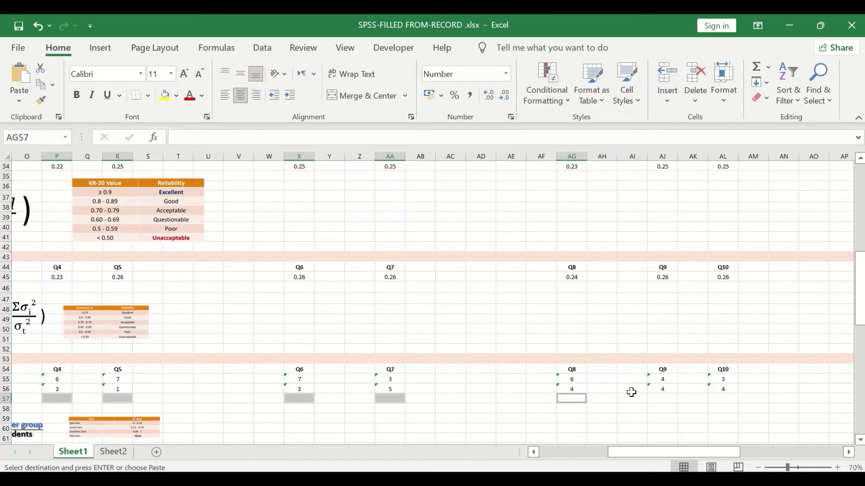
pyautogui.keyDown('ctrl'); pyautogui.click(670, 398); pyautogui.keyUp('ctrl')
pyautogui.keyDown('ctrl'); pyautogui.click(724, 397); pyautogui.keyUp('ctrl')
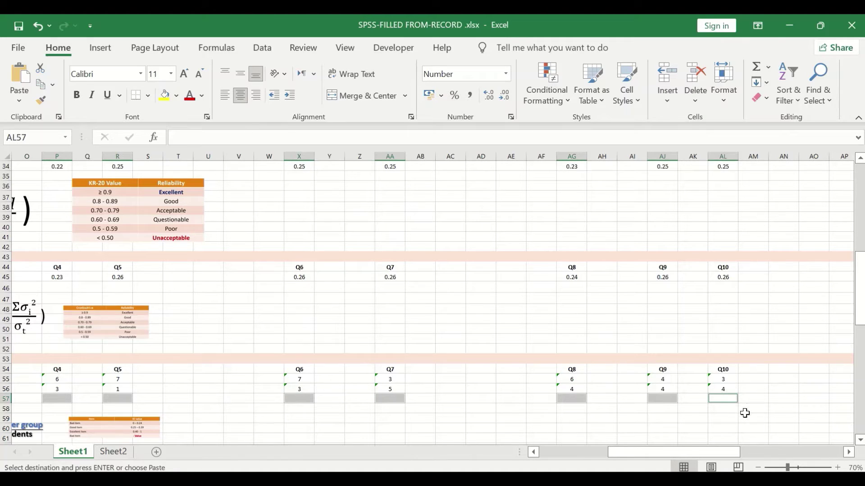
pyautogui.click(849, 452)
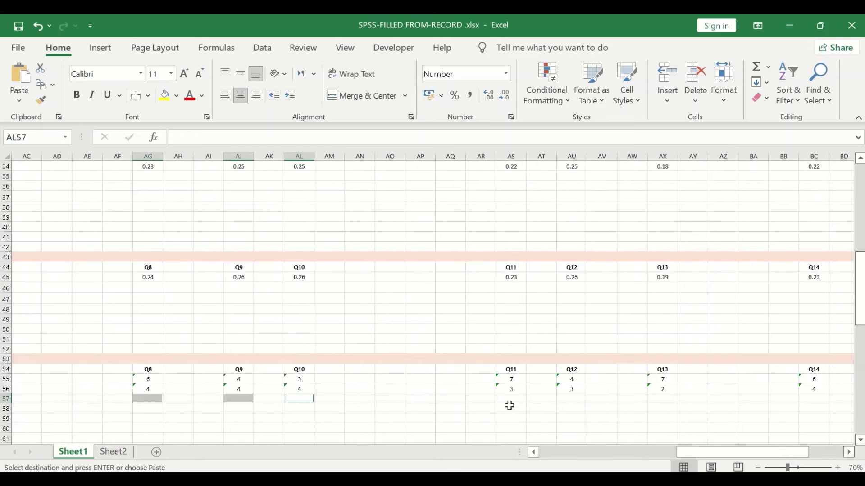
pyautogui.keyDown('ctrl'); pyautogui.click(511, 399); pyautogui.keyUp('ctrl')
pyautogui.keyDown('ctrl'); pyautogui.click(569, 398); pyautogui.keyUp('ctrl')
pyautogui.keyDown('ctrl'); pyautogui.click(662, 398); pyautogui.keyUp('ctrl')
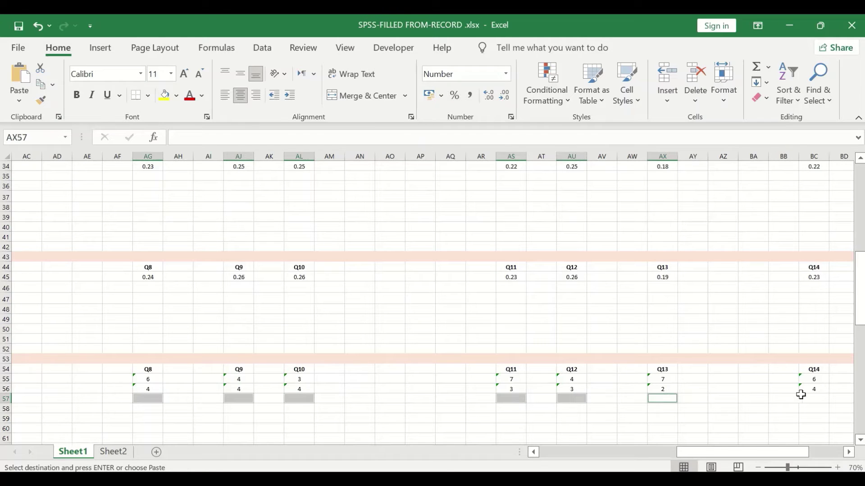
pyautogui.keyDown('ctrl'); pyautogui.click(813, 398); pyautogui.keyUp('ctrl')
pyautogui.click(849, 452)
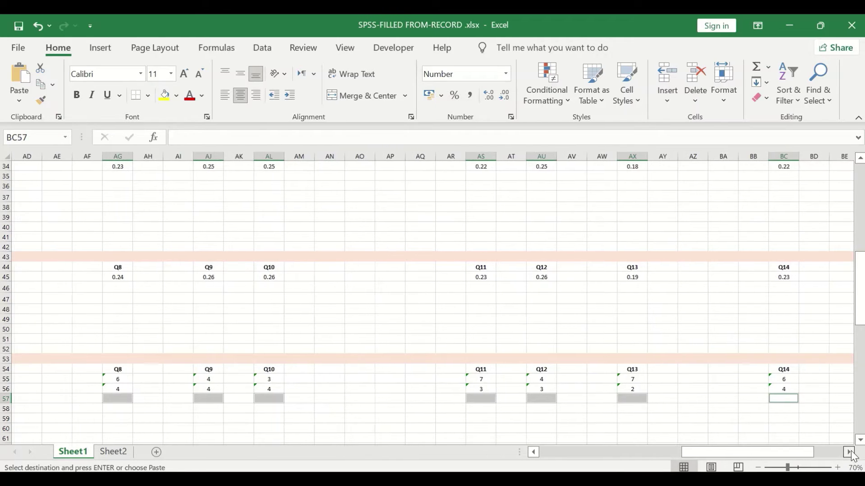
pyautogui.click(848, 452)
pyautogui.keyDown('ctrl'); pyautogui.click(723, 398); pyautogui.keyUp('ctrl')
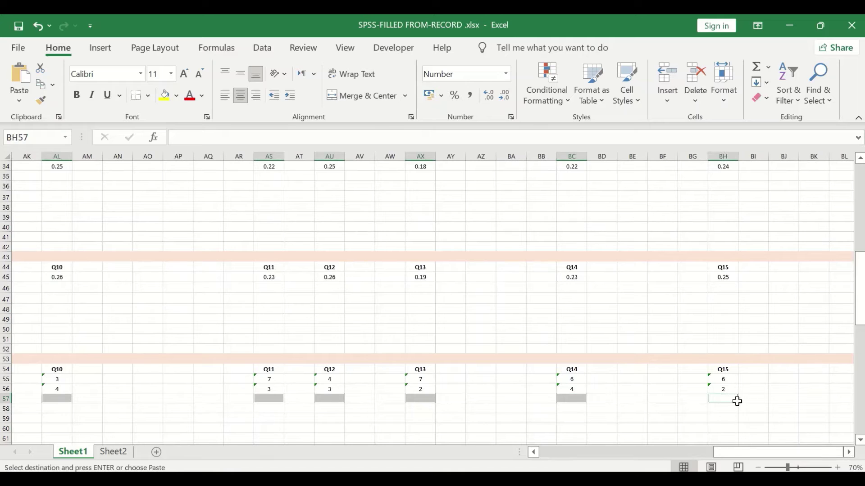
pyautogui.press('Return')
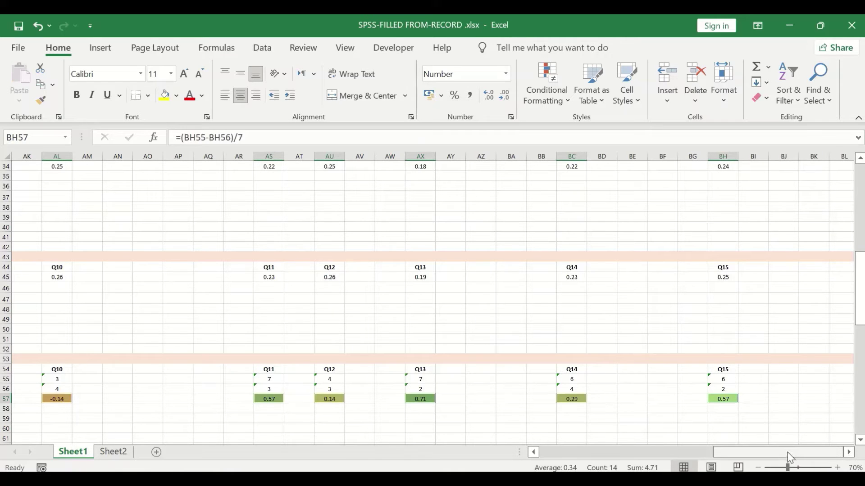
pyautogui.moveTo(787, 452); pyautogui.dragTo(431, 468)
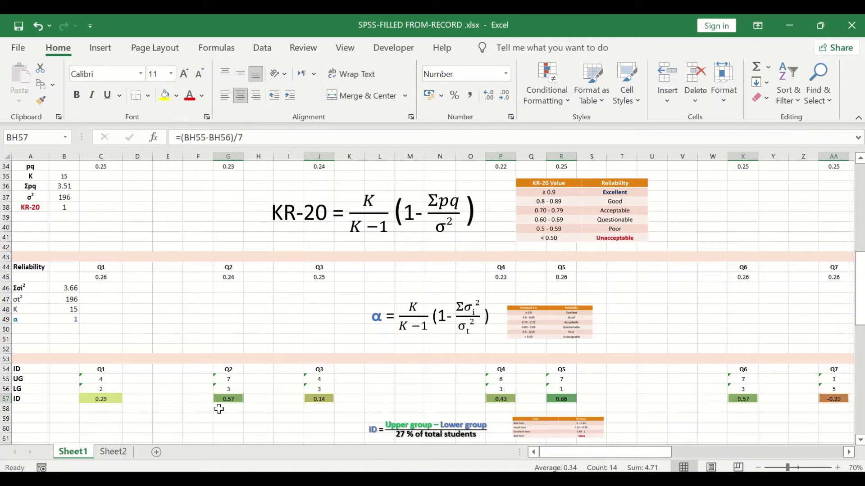
# - Examine the item discrimination (ID) formula and the item quality table below row 57
pyautogui.scroll(-1, 257, 400)
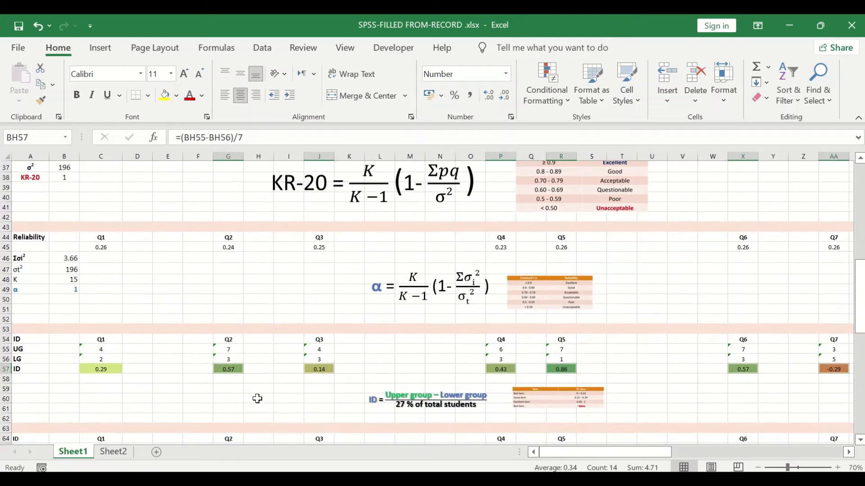
pyautogui.scroll(-1, 327, 374)
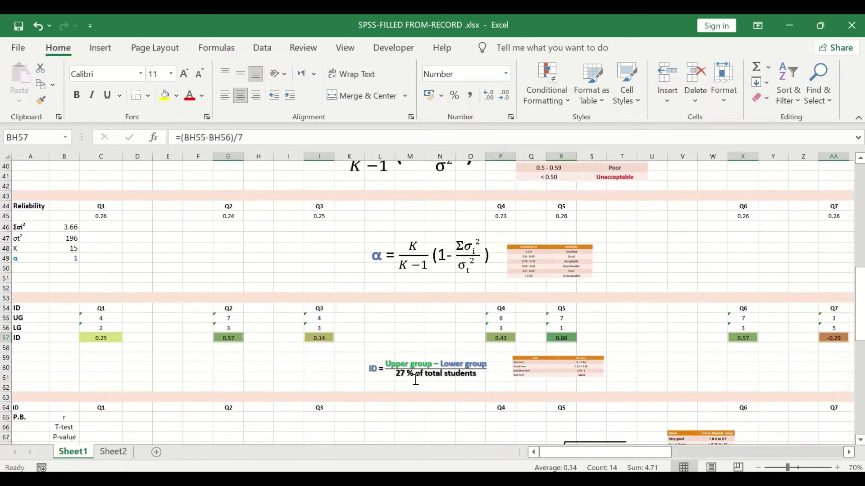
pyautogui.scroll(1, 450, 387)
pyautogui.scroll(-1, 643, 414)
pyautogui.click(834, 468)
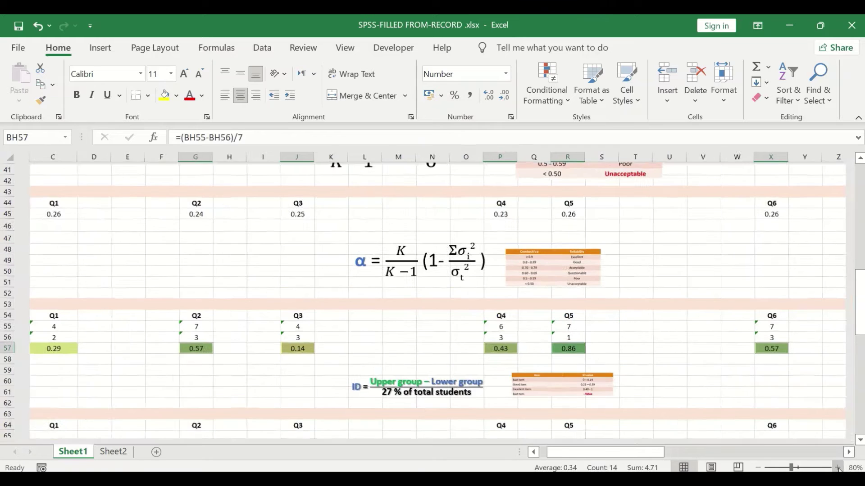
pyautogui.click(834, 468)
pyautogui.click(834, 468)
pyautogui.scroll(-1, 765, 406)
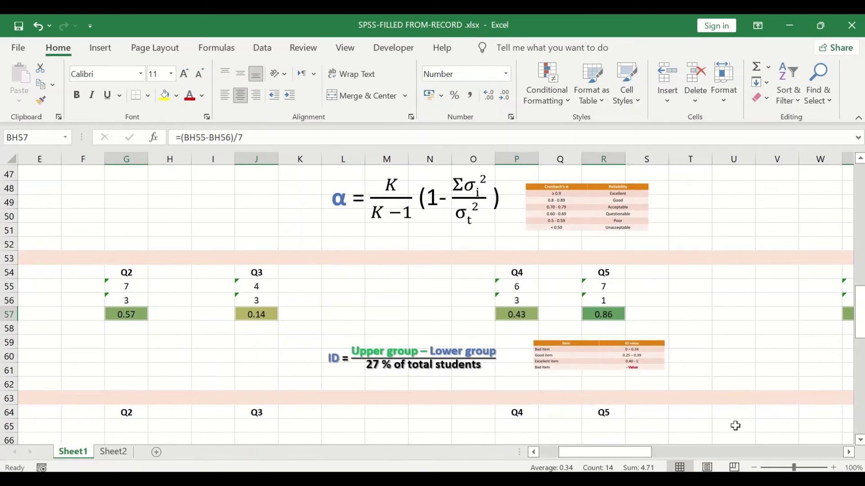
pyautogui.click(834, 468)
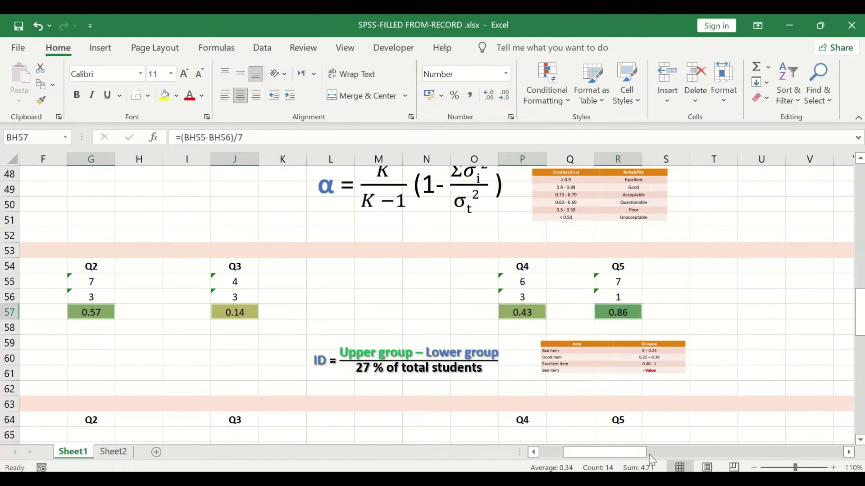
pyautogui.scroll(1, 630, 396)
# - Review the item discrimination (ID) values in row 57 from Q1 through the last questions against the item quality ranges
pyautogui.moveTo(637, 454); pyautogui.dragTo(587, 451)
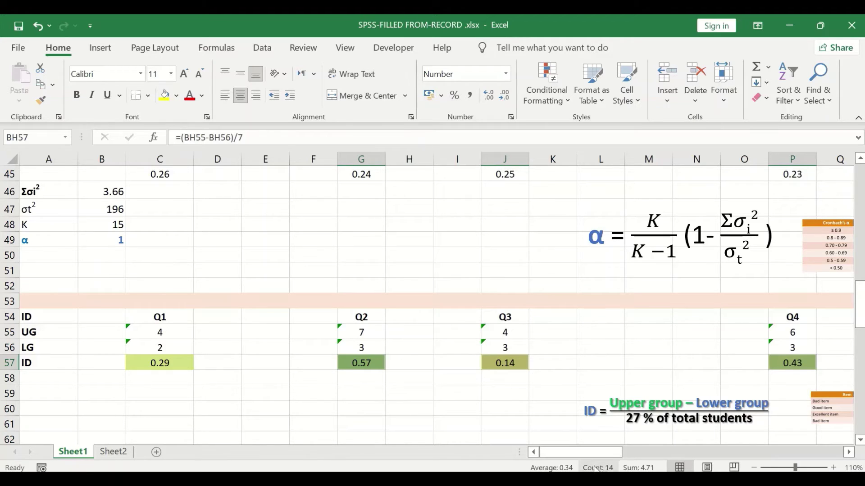
pyautogui.click(753, 468)
pyautogui.click(753, 469)
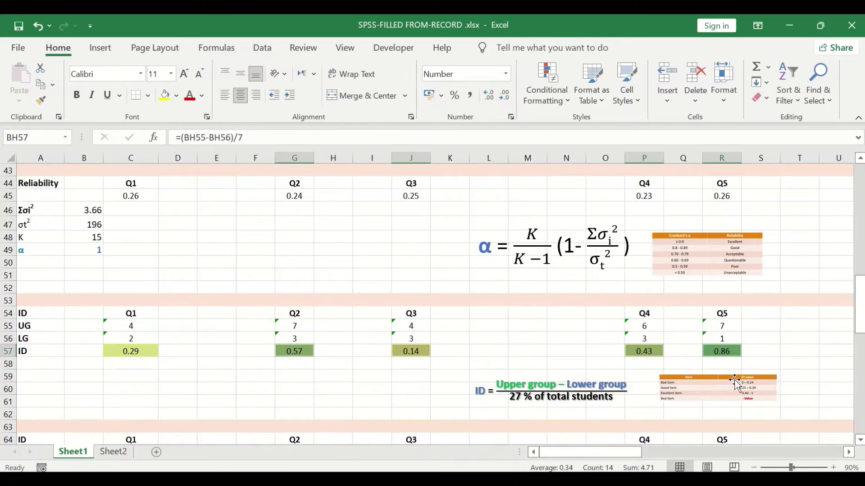
pyautogui.click(849, 453)
pyautogui.click(848, 453)
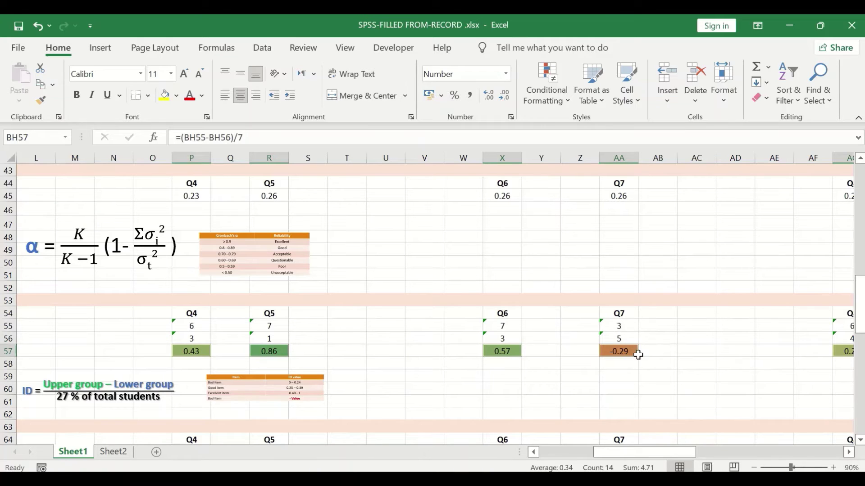
pyautogui.click(849, 452)
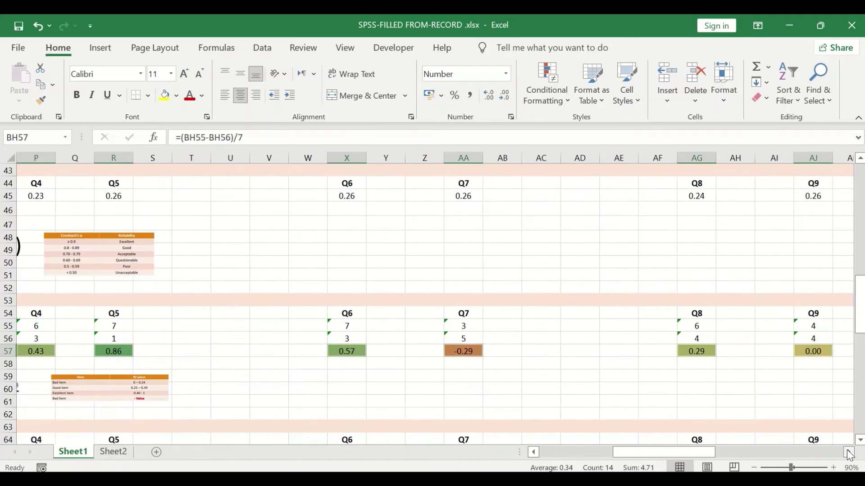
pyautogui.click(849, 452)
pyautogui.click(849, 452)
pyautogui.click(848, 452)
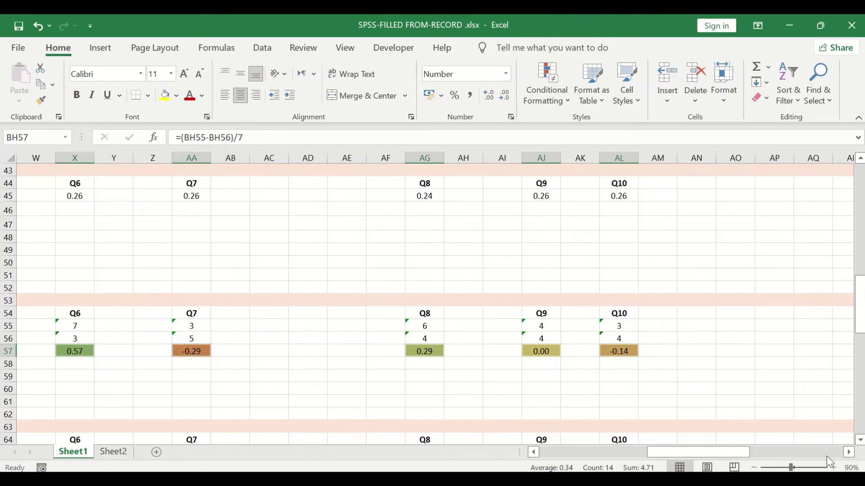
pyautogui.moveTo(848, 454); pyautogui.dragTo(842, 455)
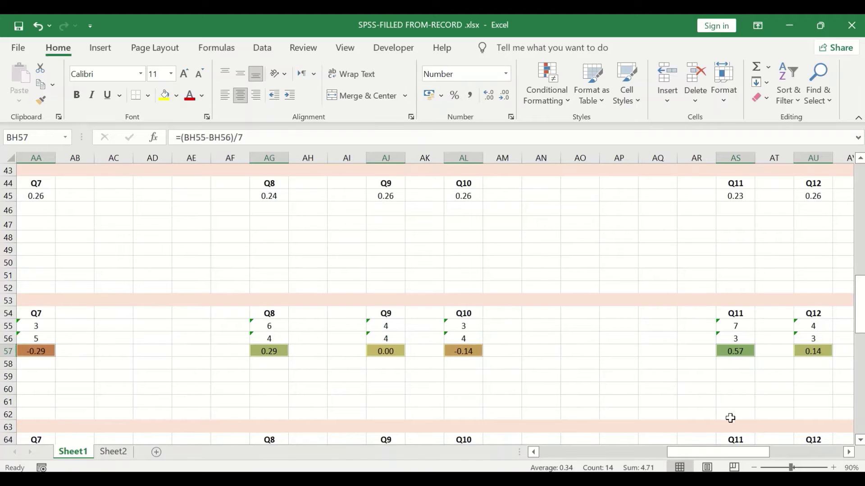
pyautogui.moveTo(847, 456); pyautogui.dragTo(849, 453)
pyautogui.moveTo(775, 452)
pyautogui.mouseDown()
pyautogui.moveTo(487, 417)
pyautogui.moveTo(515, 408)
pyautogui.mouseUp()
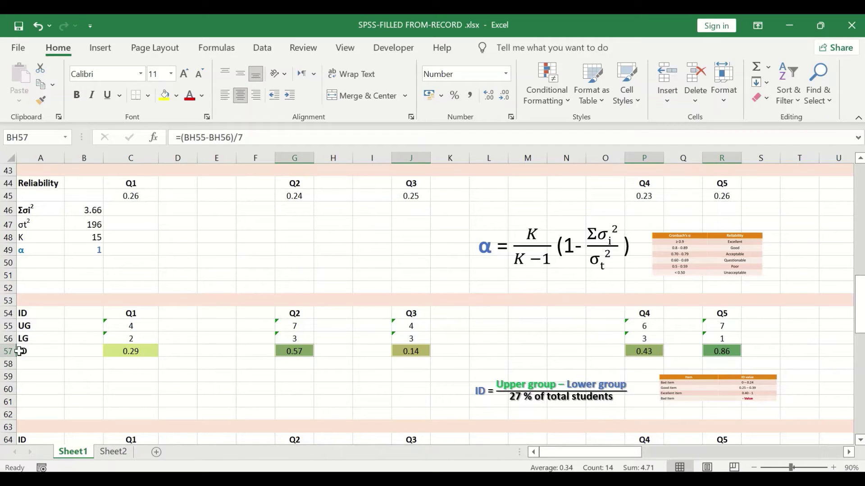
# - Start a new conditional formatting rule for the whole of row 57 using the 3-Color Scale format style
pyautogui.click(6, 351)
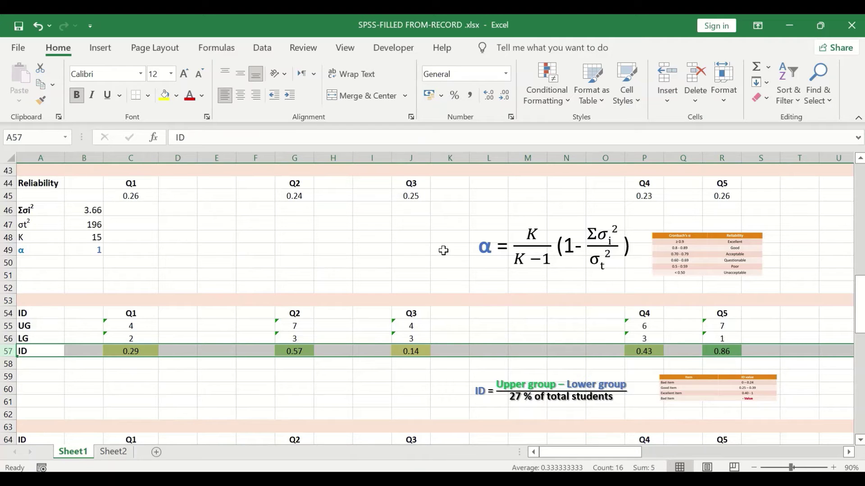
pyautogui.click(569, 99)
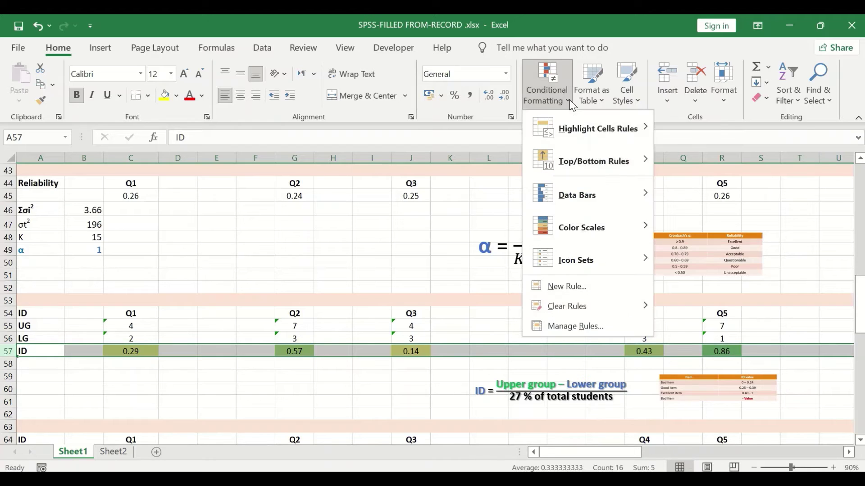
pyautogui.click(578, 286)
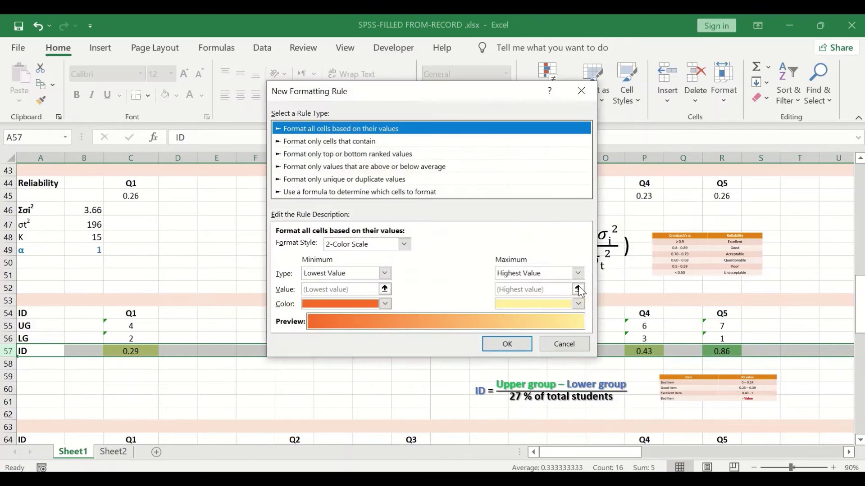
pyautogui.click(404, 244)
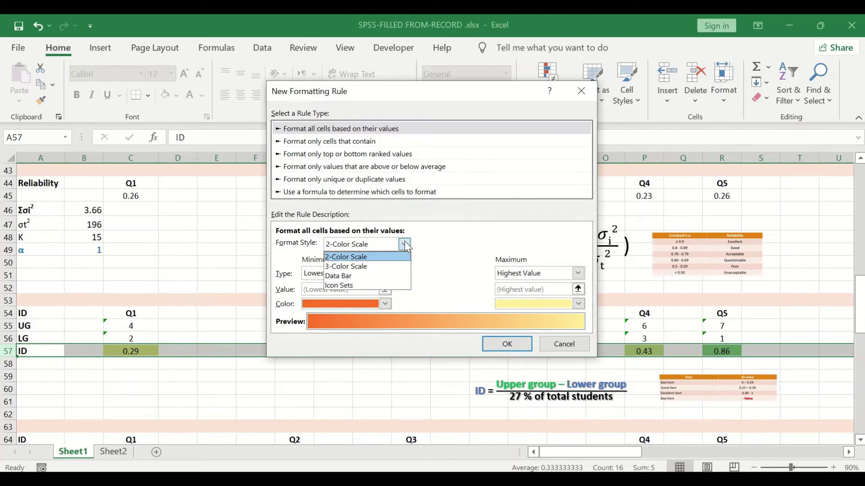
pyautogui.click(382, 269)
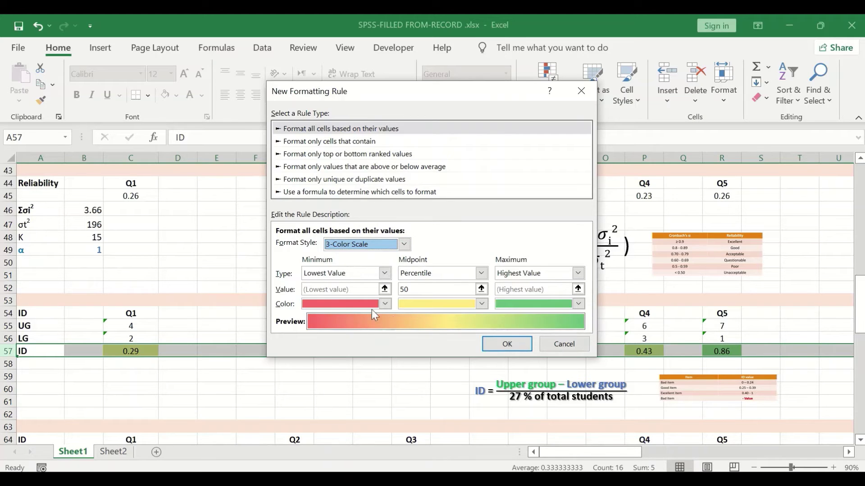
# - Set the minimum, midpoint and maximum types of the color scale to Number
pyautogui.click(384, 273)
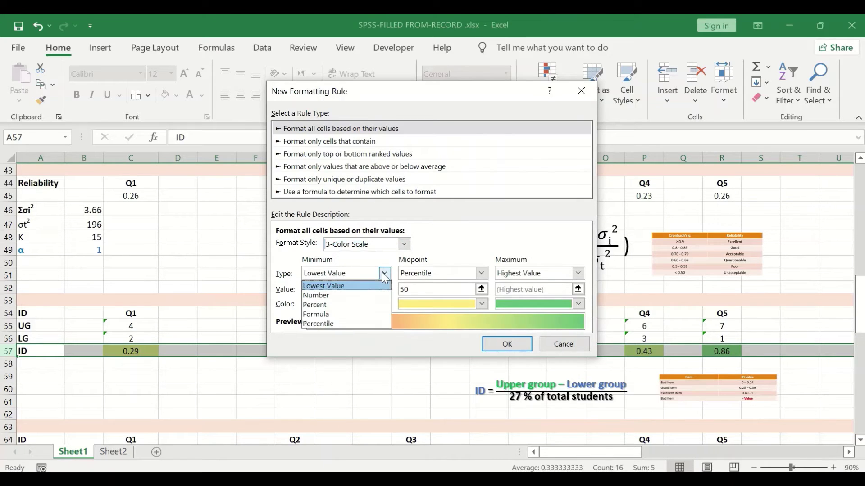
pyautogui.click(370, 295)
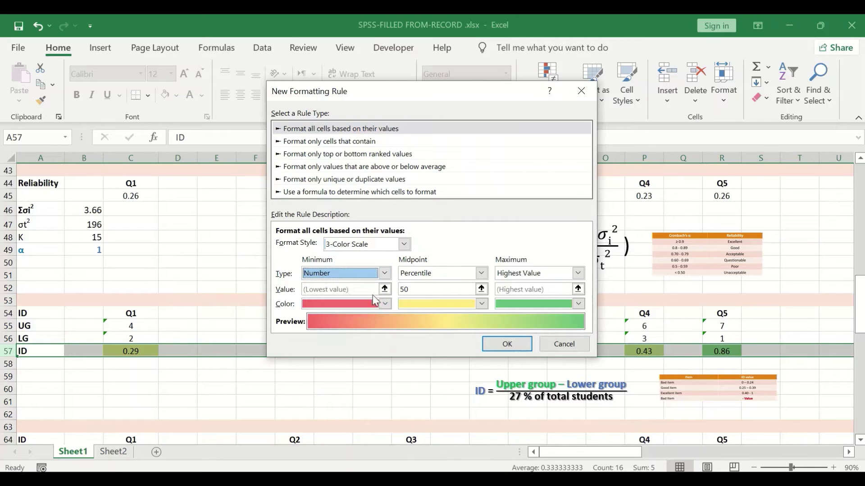
pyautogui.click(481, 273)
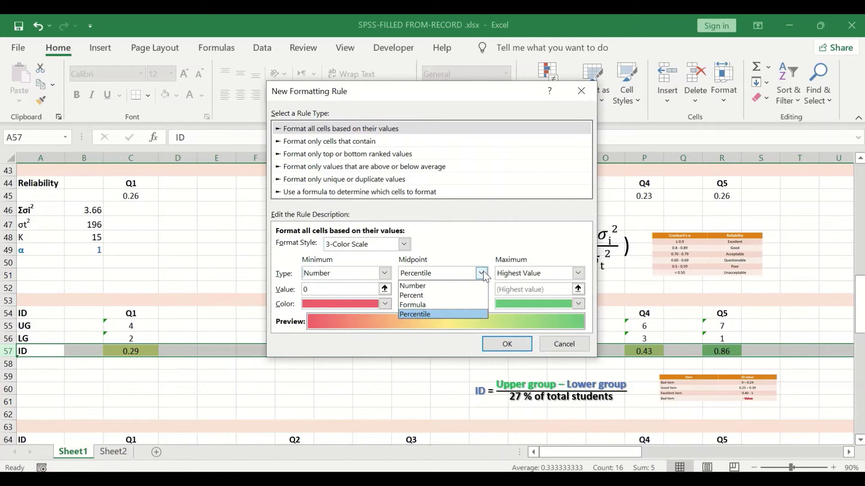
pyautogui.click(452, 286)
pyautogui.click(577, 273)
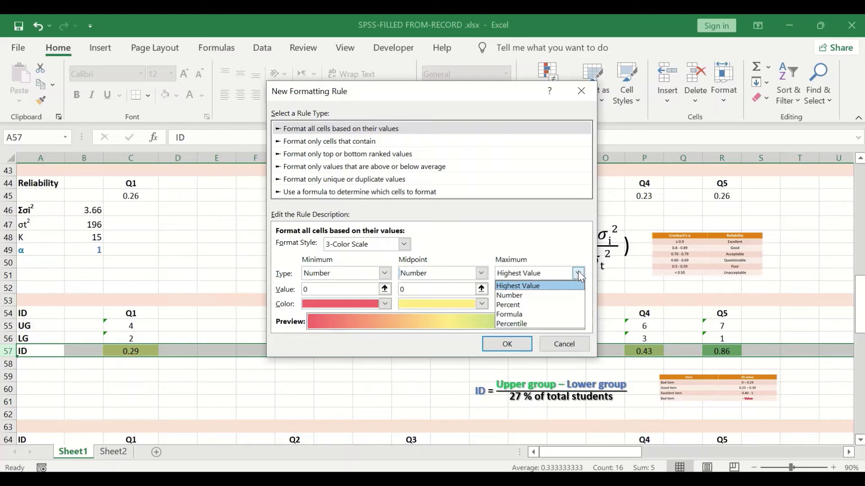
pyautogui.click(563, 296)
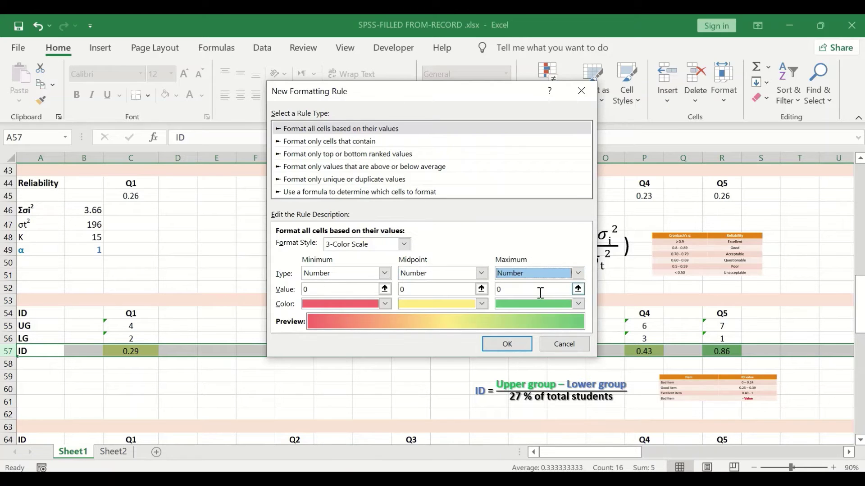
# - Set the color scale's minimum to -1 in red and make its midpoint color white
pyautogui.click(324, 287)
pyautogui.click(304, 289)
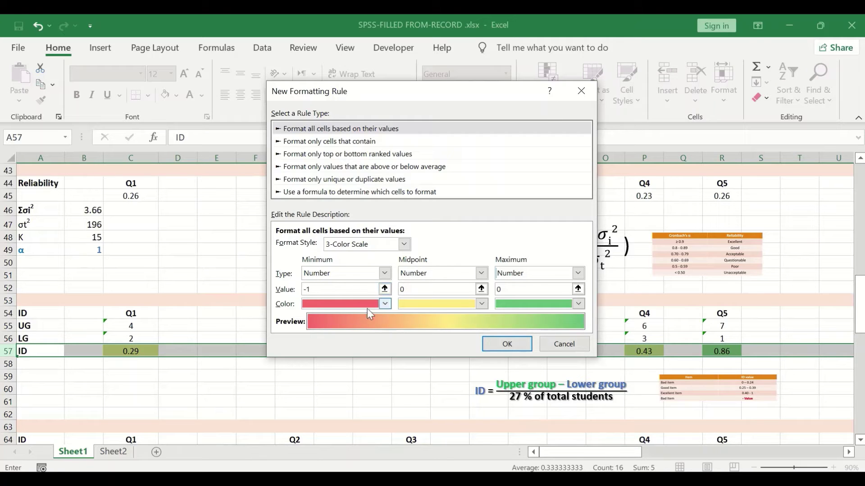
pyautogui.click(385, 304)
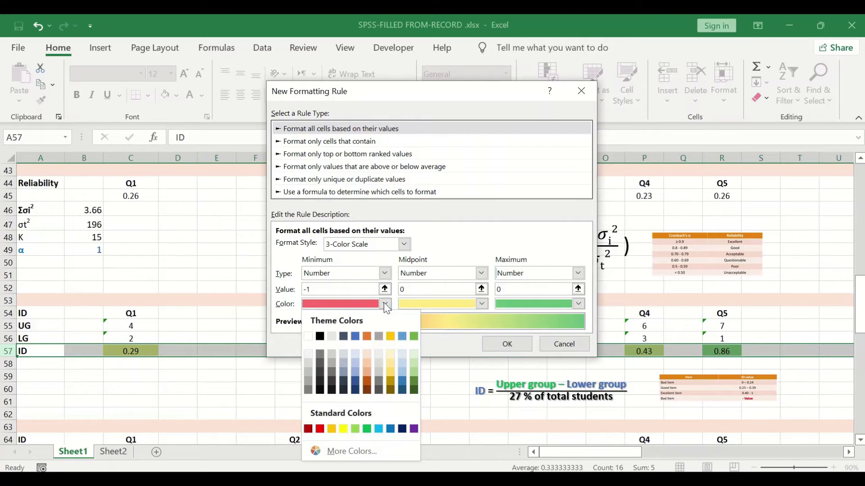
pyautogui.click(326, 428)
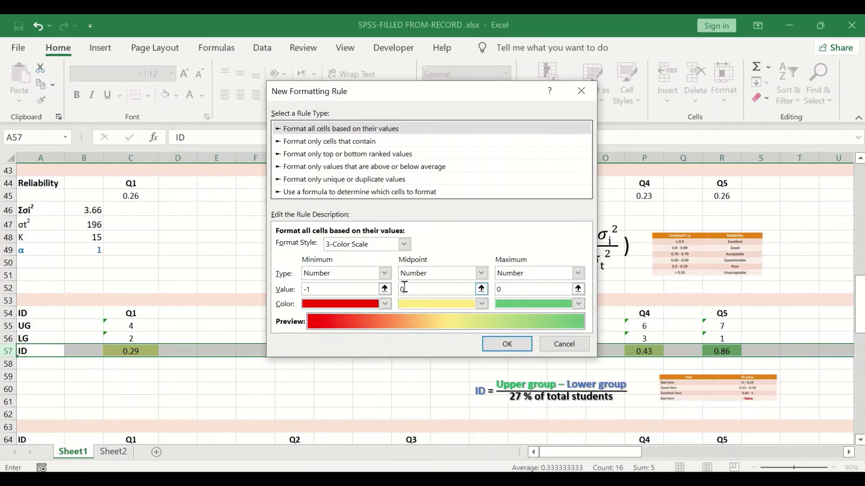
pyautogui.click(464, 303)
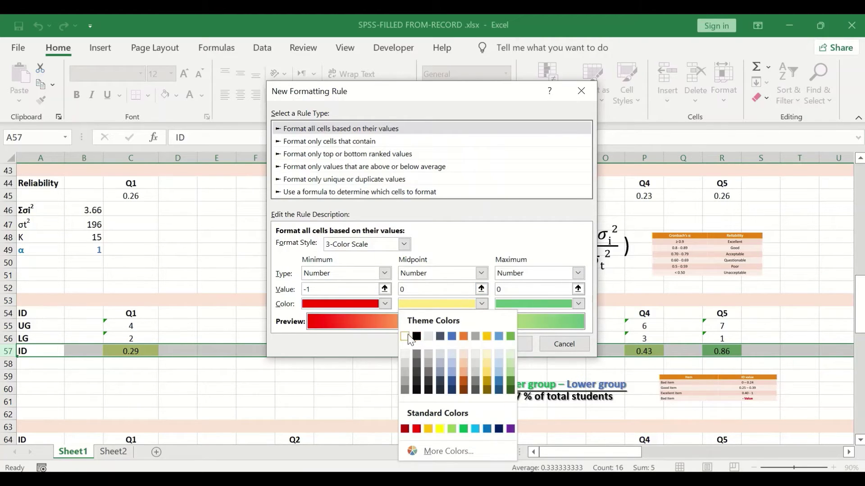
pyautogui.click(405, 336)
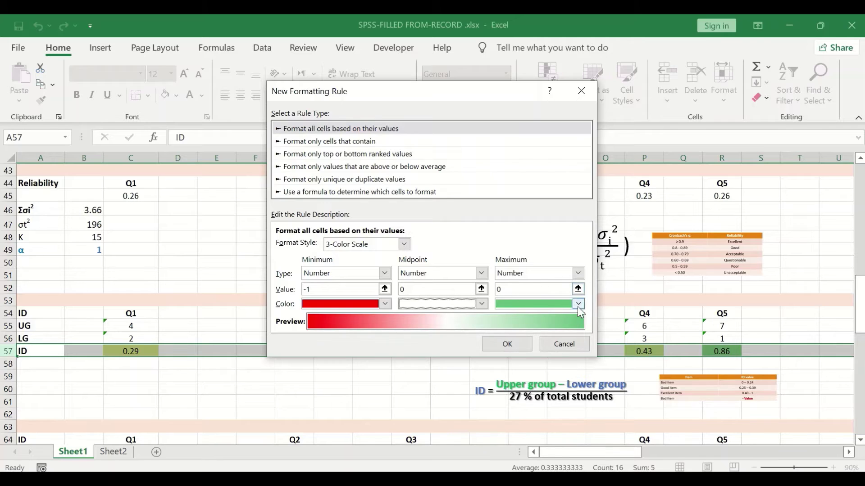
# - Set the color scale's maximum to 1 in dark green and apply the rule to row 57
pyautogui.moveTo(507, 287); pyautogui.dragTo(494, 289)
pyautogui.write('1')
pyautogui.click(578, 305)
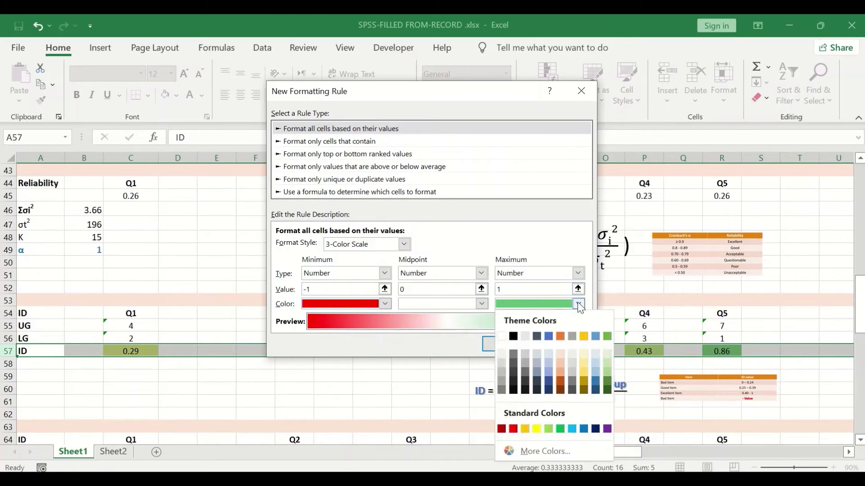
pyautogui.click(607, 385)
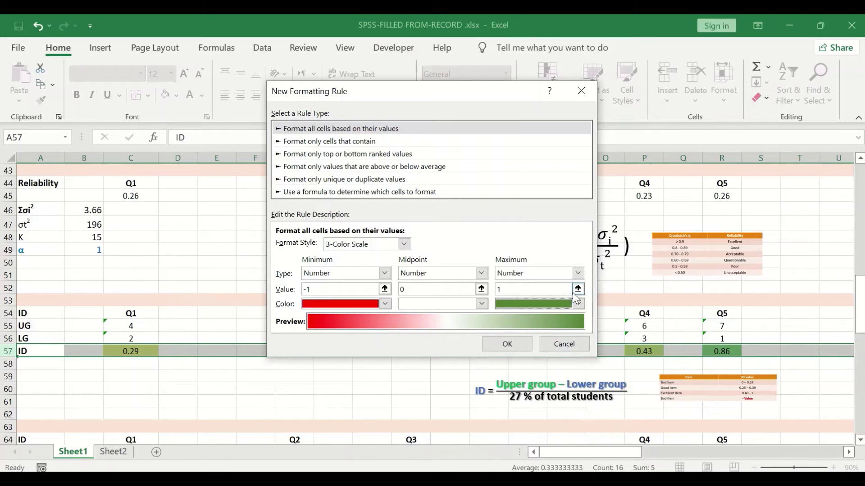
pyautogui.click(579, 304)
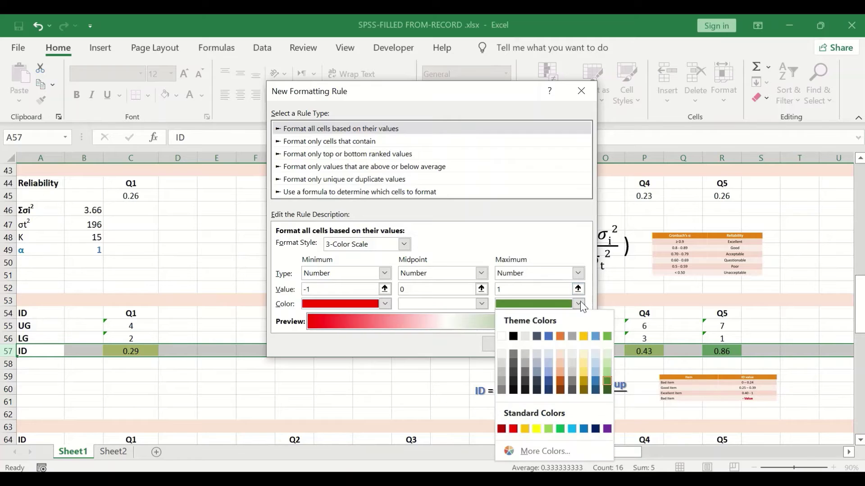
pyautogui.click(607, 373)
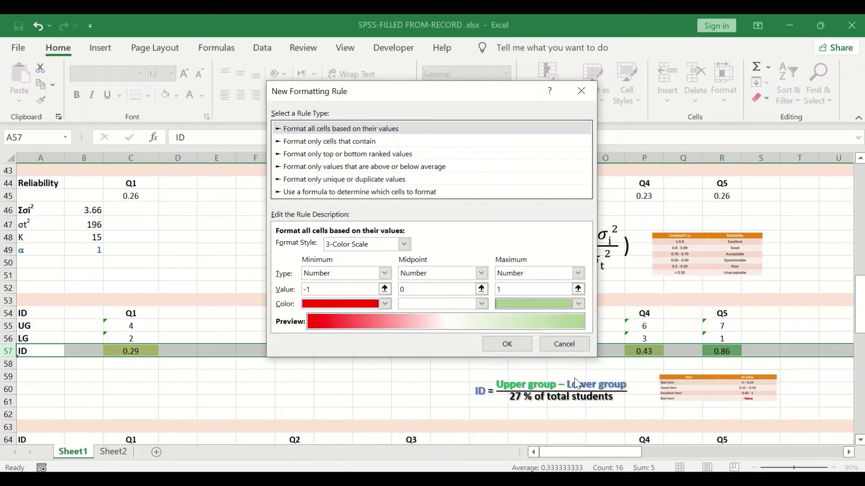
pyautogui.click(578, 303)
pyautogui.click(606, 385)
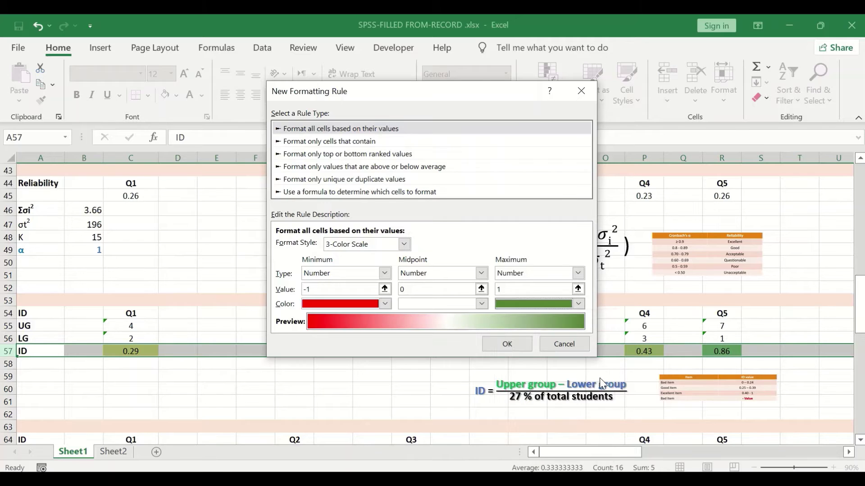
pyautogui.click(505, 344)
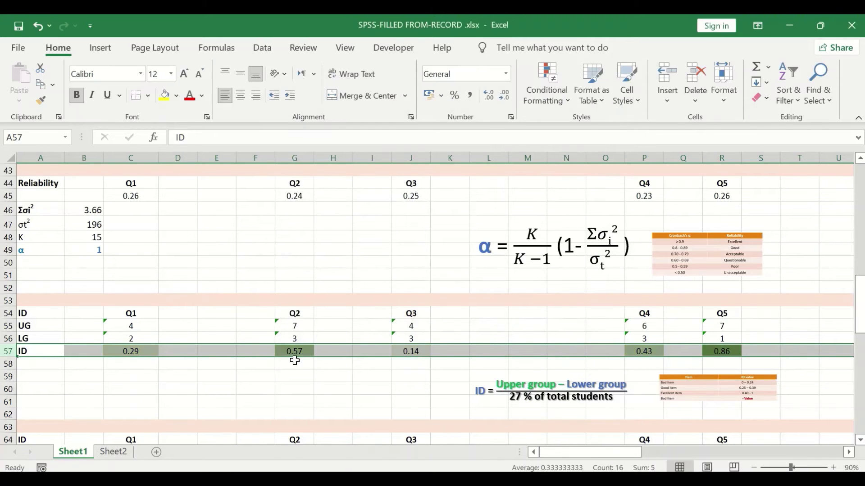
# - Examine the color-coded item discrimination values in row 57 across the test questions
pyautogui.click(273, 365)
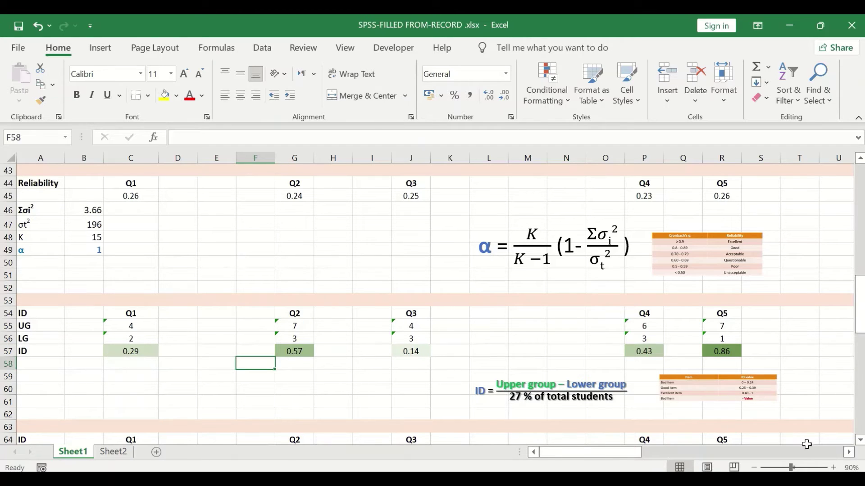
pyautogui.click(848, 453)
pyautogui.click(849, 453)
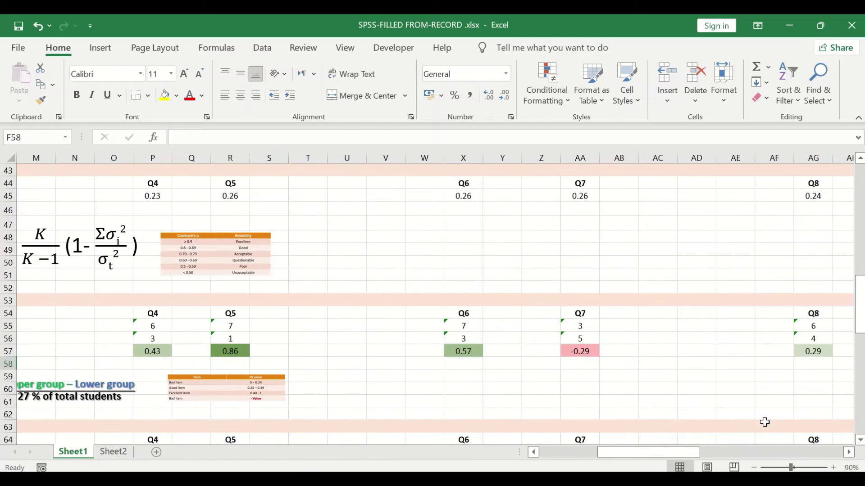
pyautogui.click(849, 453)
pyautogui.click(849, 453)
pyautogui.click(849, 453)
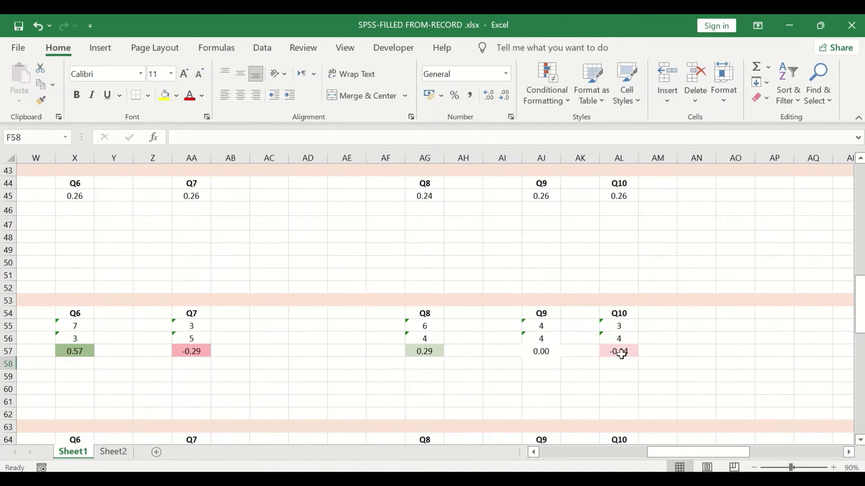
pyautogui.click(849, 452)
pyautogui.click(849, 452)
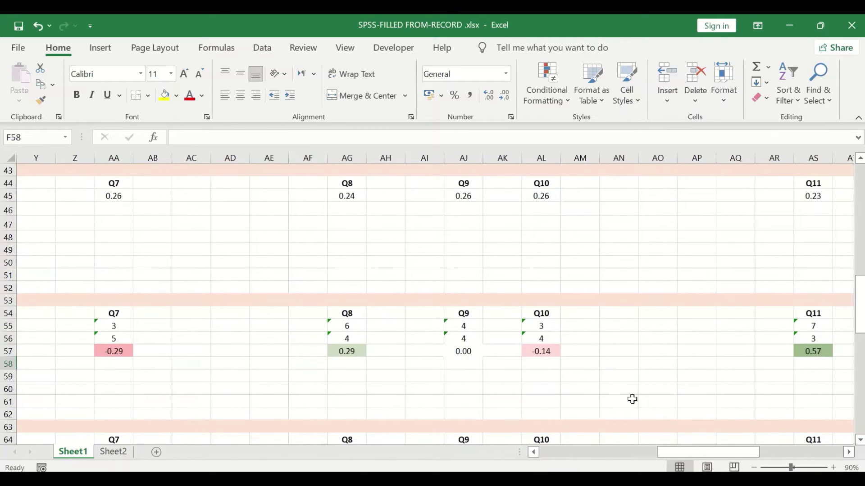
pyautogui.moveTo(849, 453); pyautogui.dragTo(848, 454)
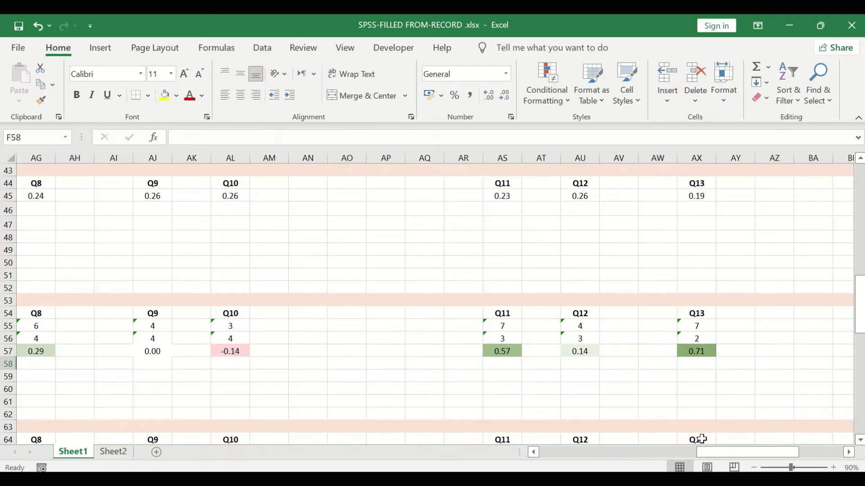
pyautogui.moveTo(731, 452); pyautogui.dragTo(759, 444)
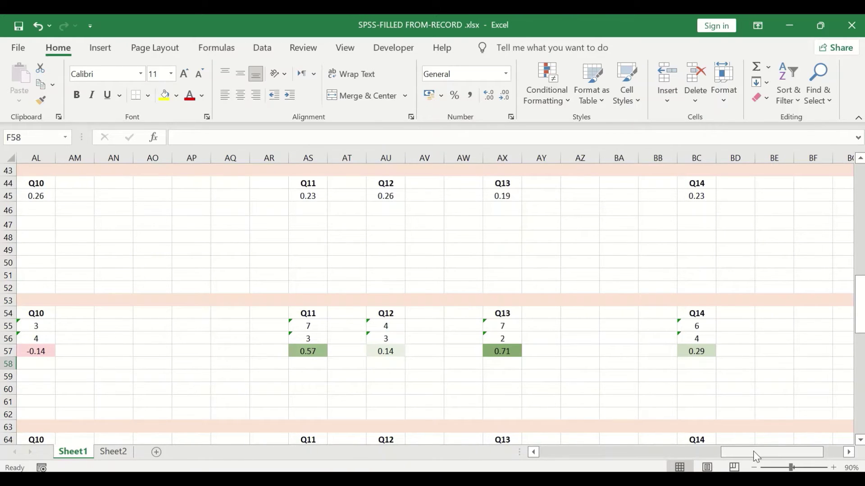
pyautogui.moveTo(755, 453); pyautogui.dragTo(560, 454)
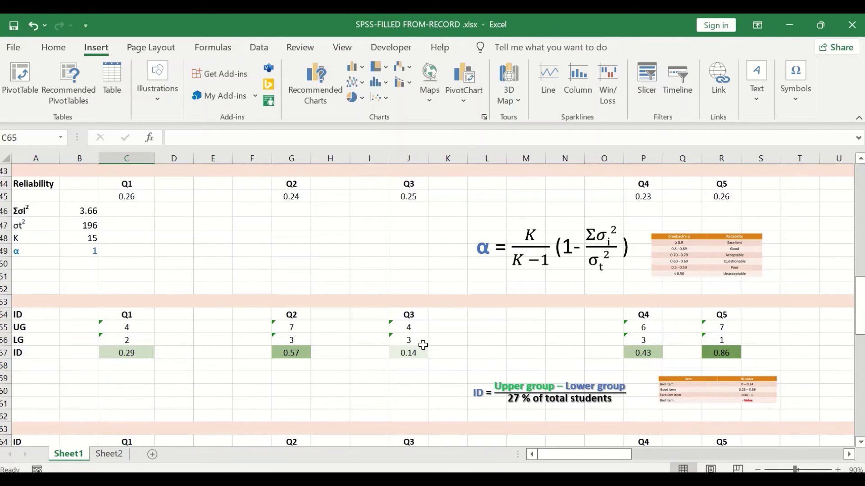
# - Start a CORREL formula in the Q1 point-biserial r cell C65 with the Q1B scores C2:C26 as the first array
pyautogui.scroll(-1, 416, 336)
pyautogui.scroll(-3, 417, 337)
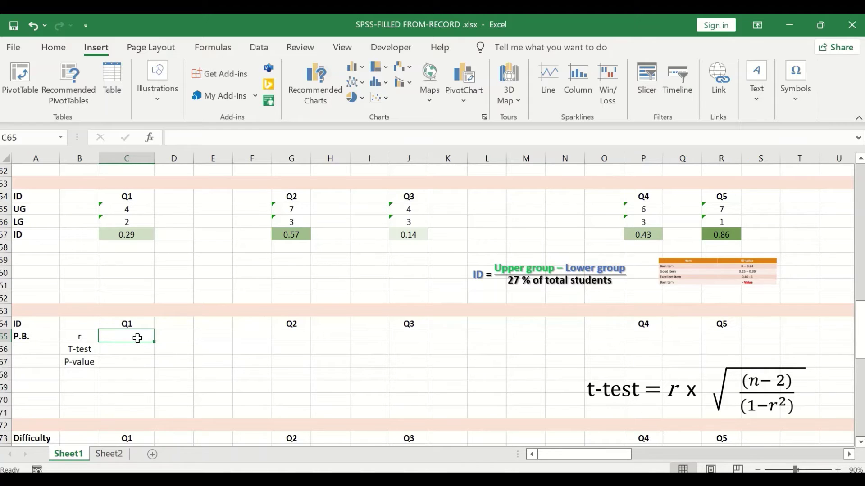
pyautogui.write('=')
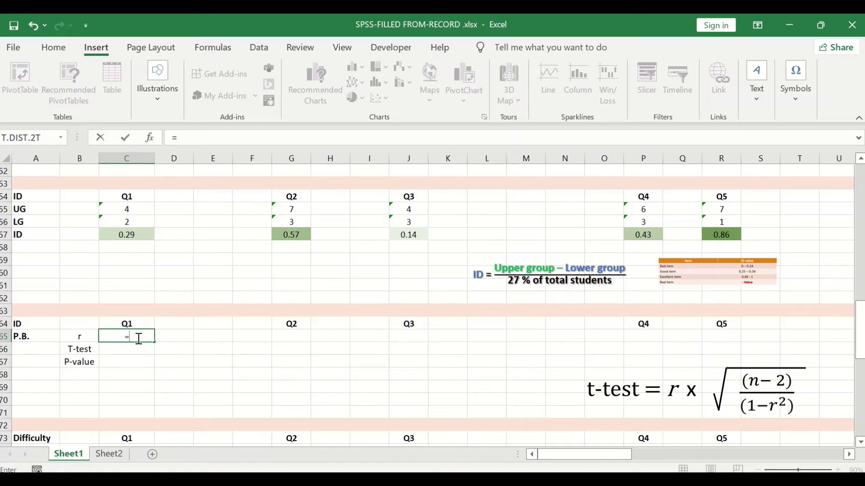
pyautogui.write('co')
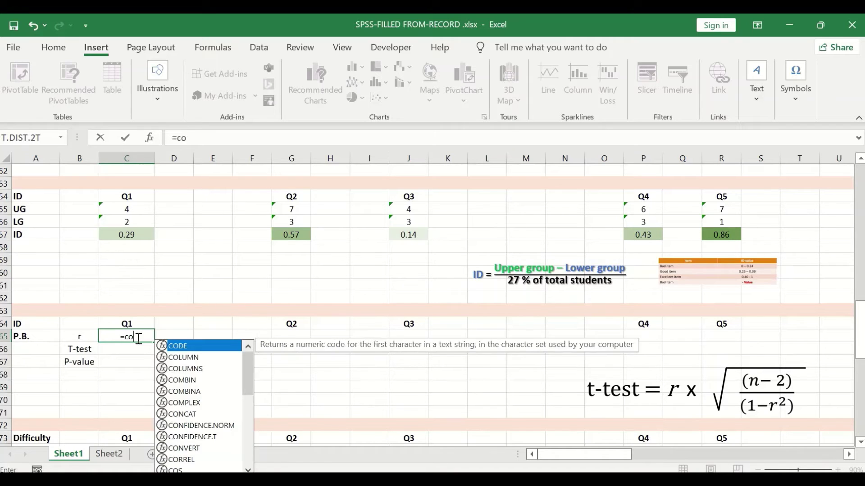
pyautogui.write('rr')
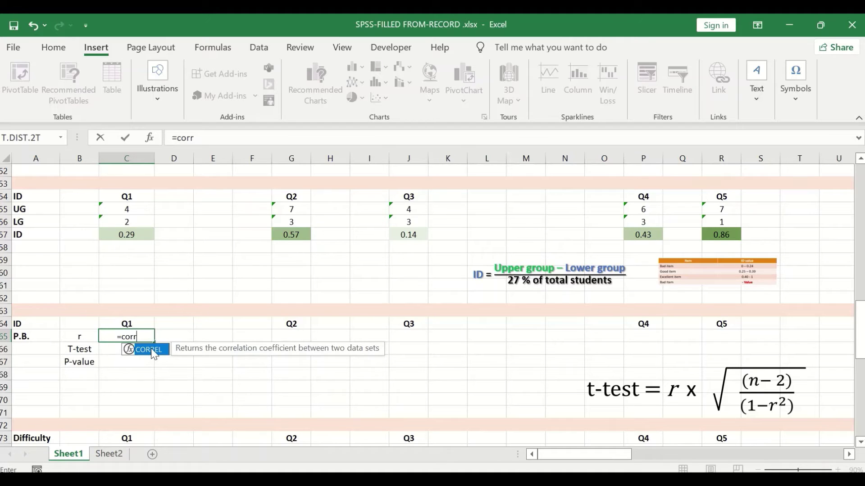
pyautogui.doubleClick(153, 351)
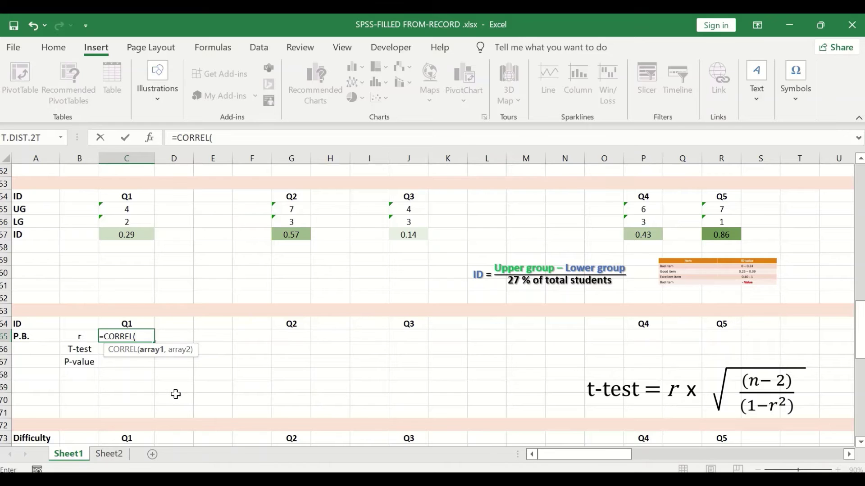
pyautogui.scroll(17, 176, 392)
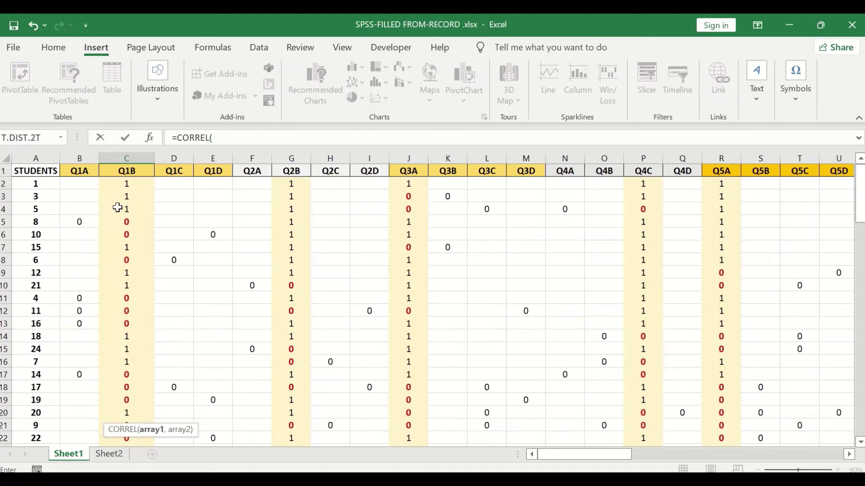
pyautogui.moveTo(138, 184); pyautogui.dragTo(122, 354)
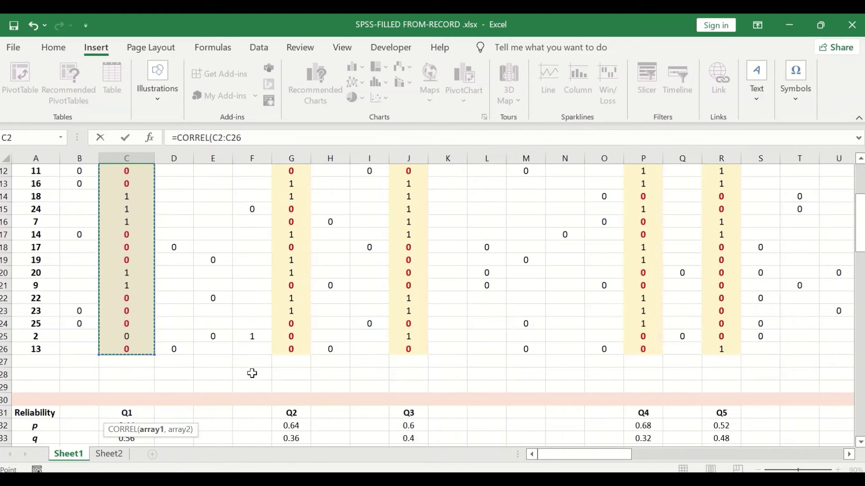
# - Add the students' total scores BJ2:BJ26 as the second array of the CORREL formula and close its parenthesis
pyautogui.click(253, 137)
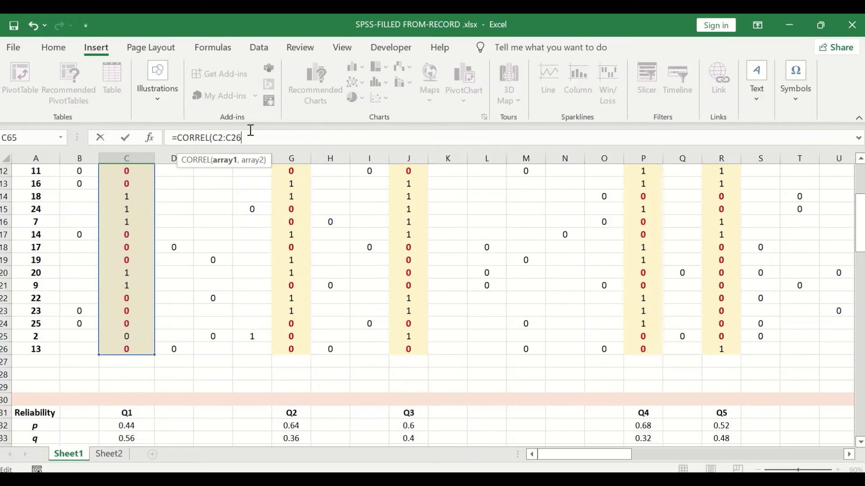
pyautogui.write(',')
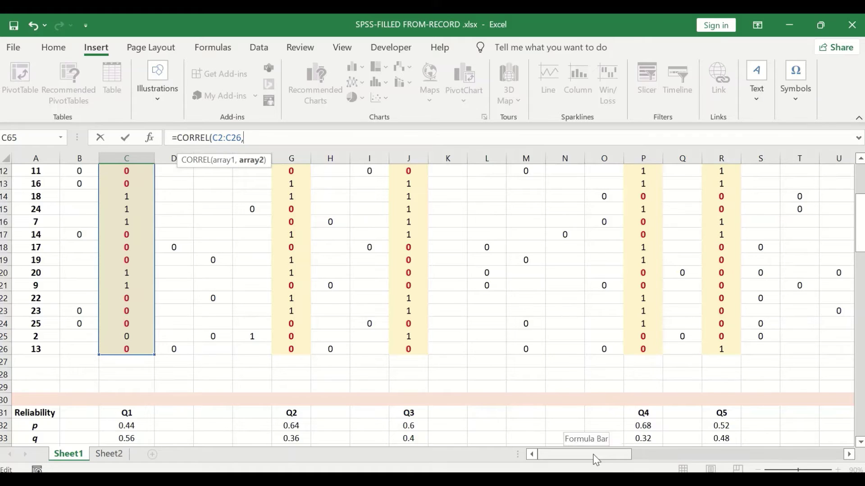
pyautogui.moveTo(596, 459); pyautogui.dragTo(808, 460)
pyautogui.scroll(4, 662, 344)
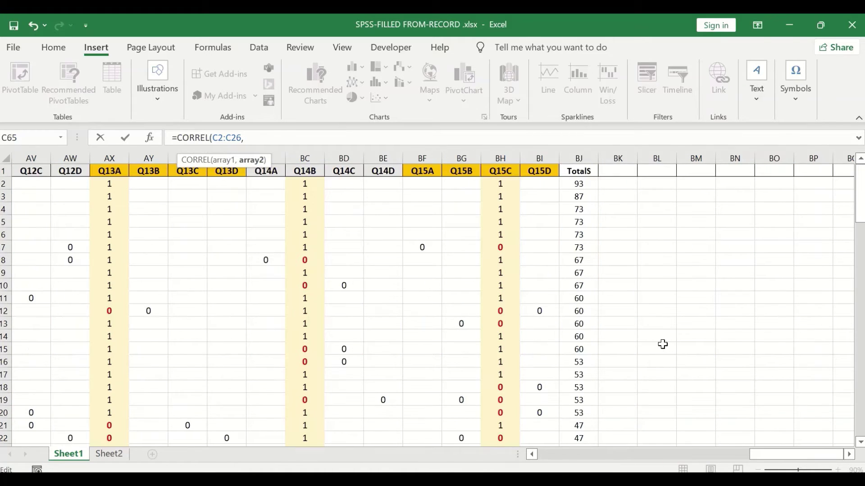
pyautogui.click(578, 182)
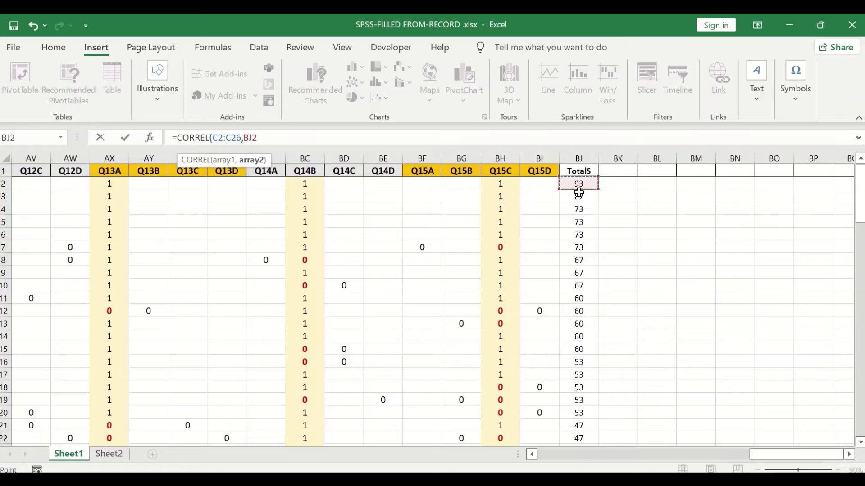
pyautogui.moveTo(579, 192); pyautogui.dragTo(587, 428)
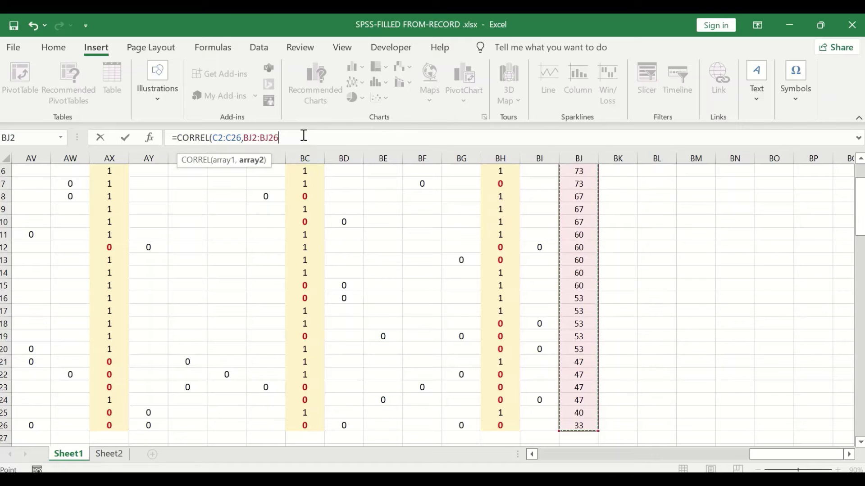
pyautogui.click(304, 135)
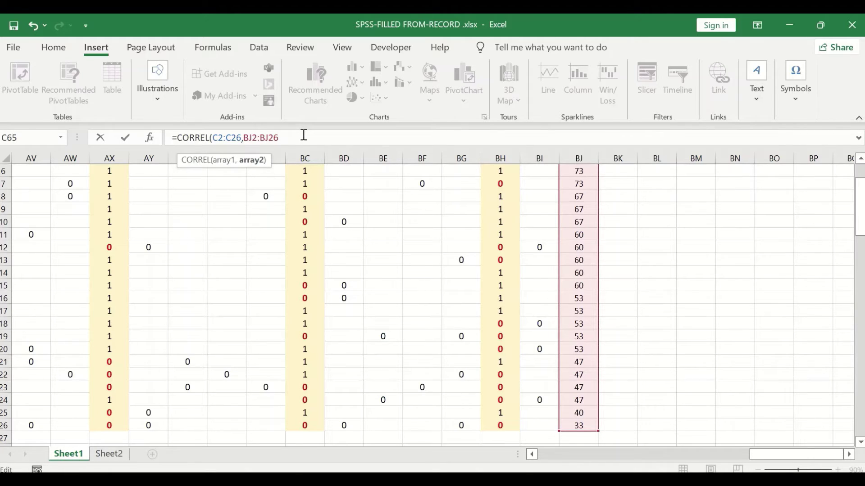
pyautogui.write(')')
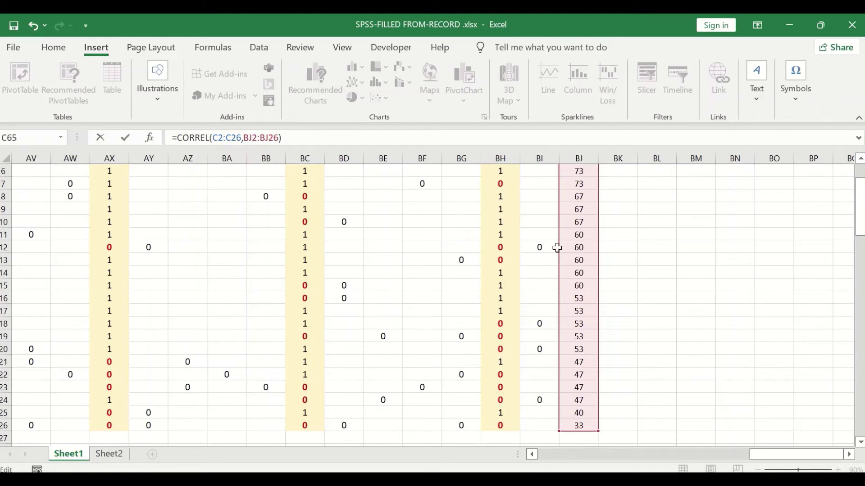
# - Make the total scores range absolute as $BJ$2:$BJ$26 and enter the CORREL formula in C65
pyautogui.scroll(2, 441, 283)
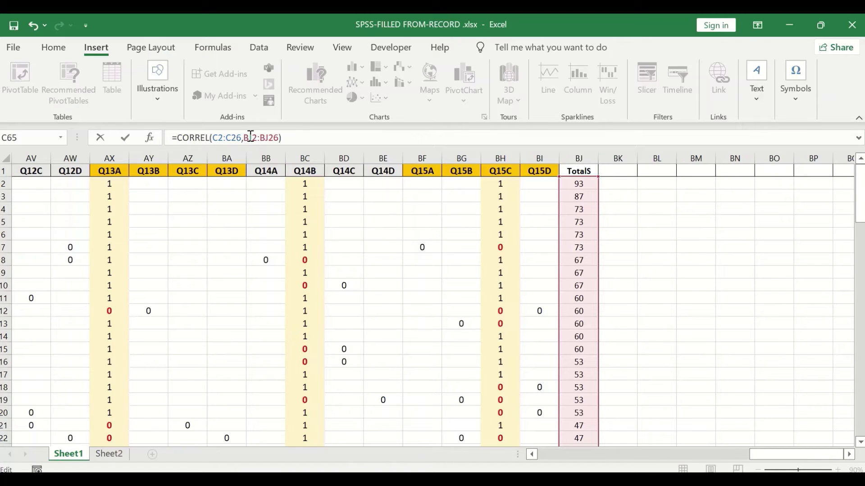
pyautogui.moveTo(251, 136); pyautogui.dragTo(281, 136)
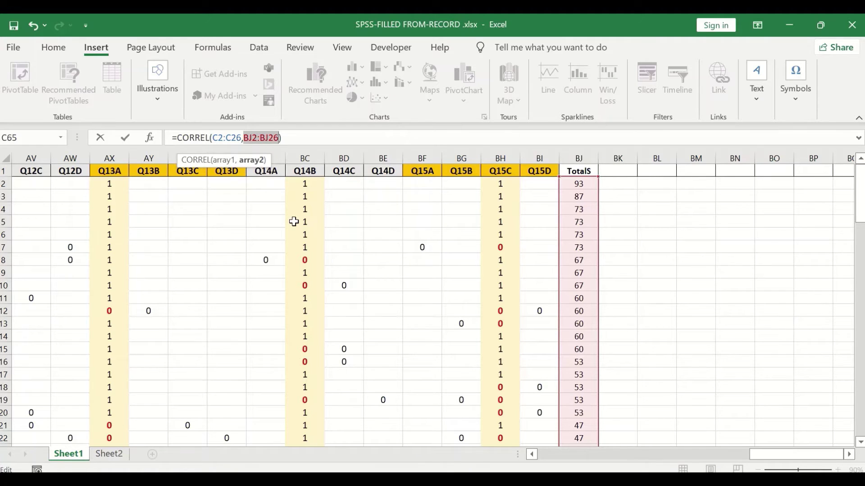
pyautogui.press('F4')
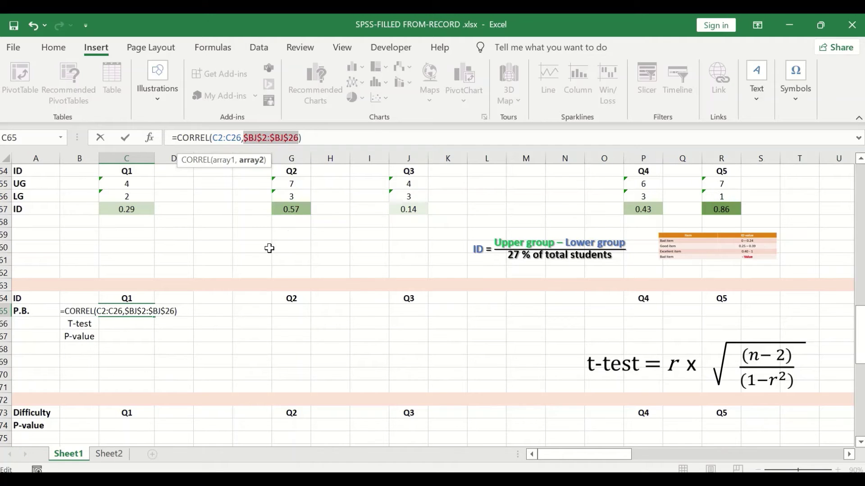
pyautogui.press('Return')
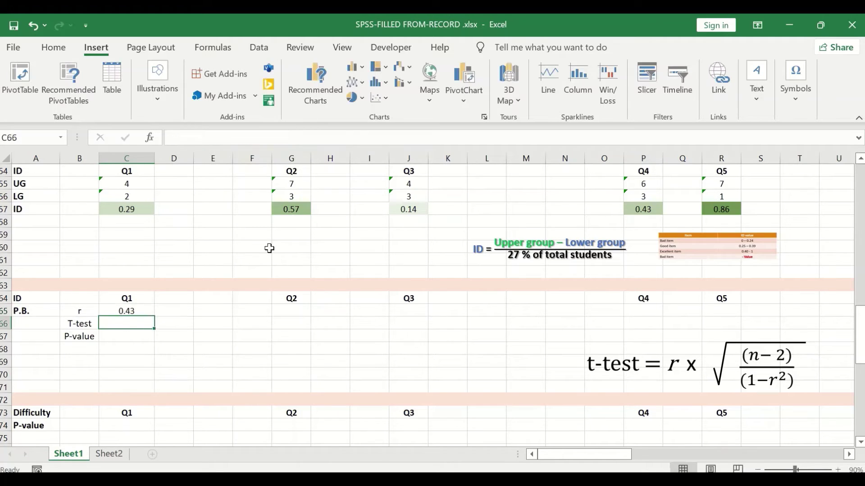
# - Copy the Q1 correlation formula in C65 and add the r cells of Q2 to Q5 (G65, J65, P65, R65) to the selection
pyautogui.click(139, 310)
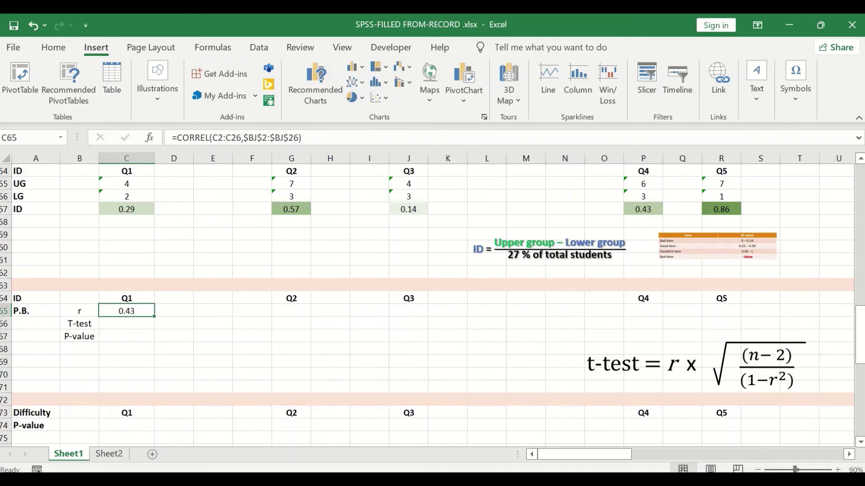
pyautogui.moveTo(583, 454); pyautogui.dragTo(561, 453)
pyautogui.hotkey('ctrl', 'c')
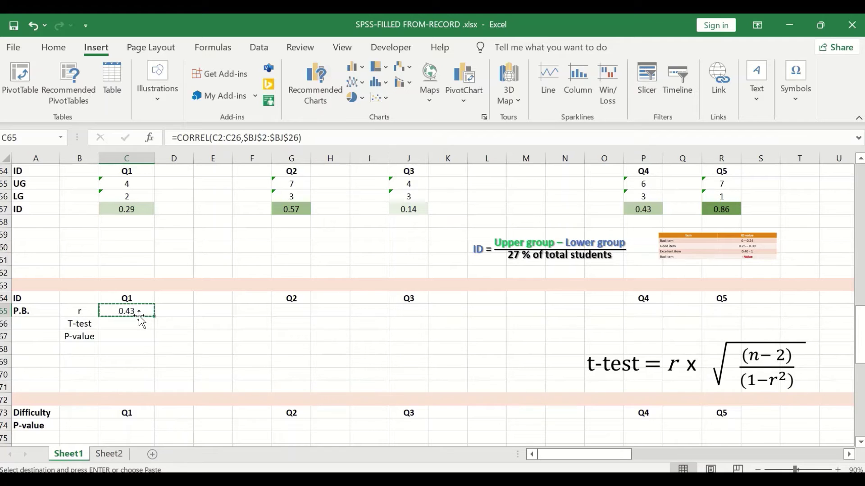
pyautogui.keyDown('ctrl'); pyautogui.click(294, 310); pyautogui.keyUp('ctrl')
pyautogui.keyDown('ctrl'); pyautogui.click(401, 310); pyautogui.keyUp('ctrl')
pyautogui.keyDown('ctrl'); pyautogui.click(629, 311); pyautogui.keyUp('ctrl')
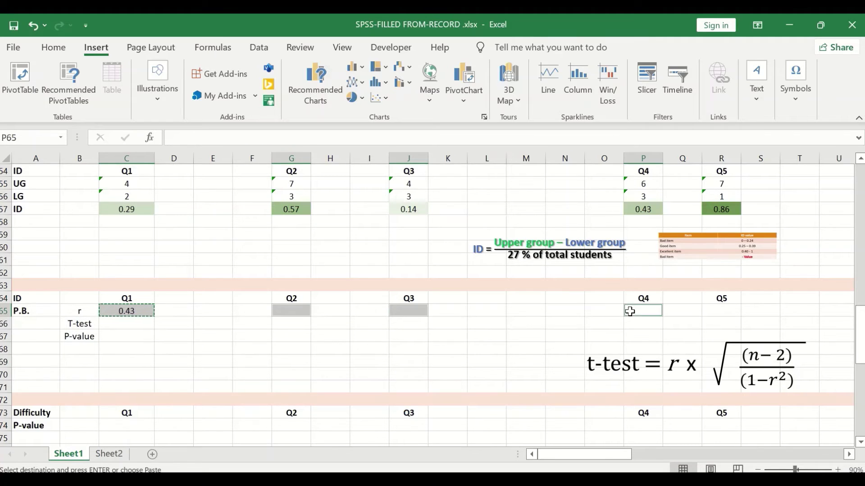
pyautogui.keyDown('ctrl'); pyautogui.click(717, 310); pyautogui.keyUp('ctrl')
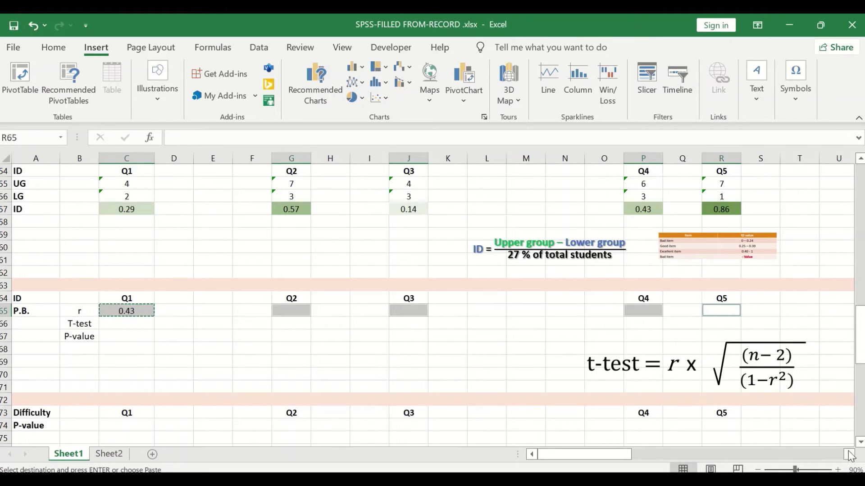
# - Extend the multiple selection with the r cells of Q6 to Q10: X65, AA65, AG65, AJ65 and AL65
pyautogui.click(850, 456)
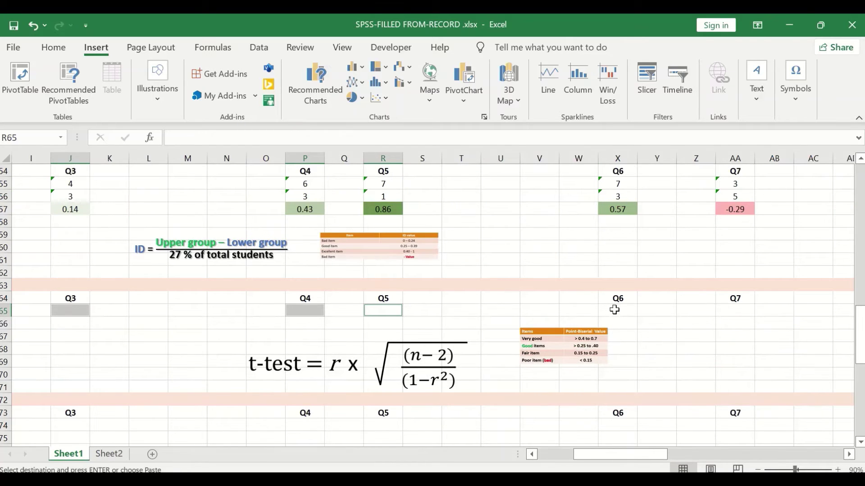
pyautogui.keyDown('ctrl'); pyautogui.click(615, 310); pyautogui.keyUp('ctrl')
pyautogui.keyDown('ctrl'); pyautogui.click(730, 311); pyautogui.keyUp('ctrl')
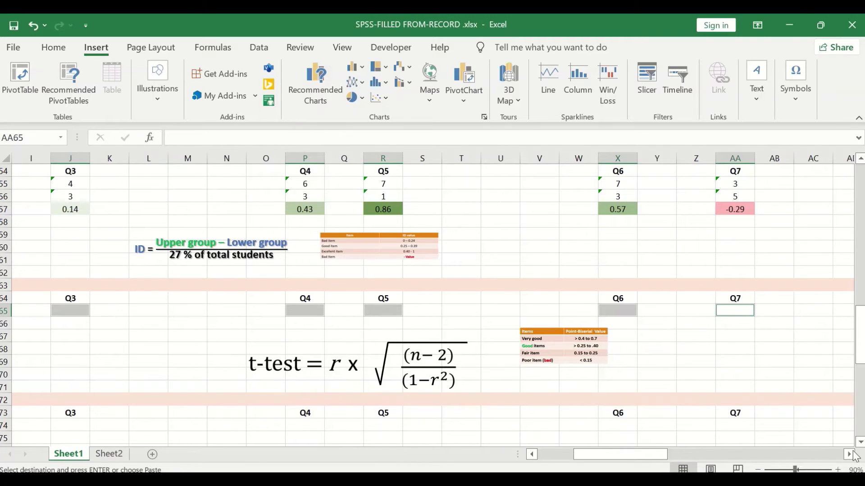
pyautogui.click(849, 455)
pyautogui.click(849, 455)
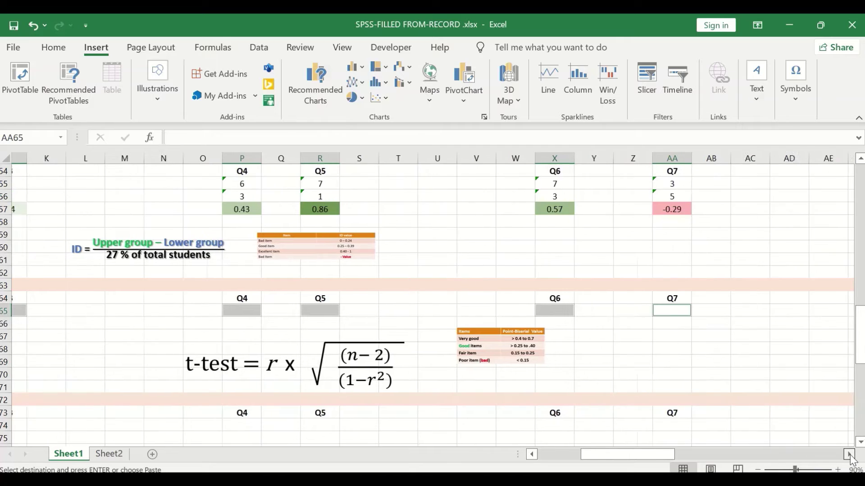
pyautogui.click(850, 454)
pyautogui.click(850, 455)
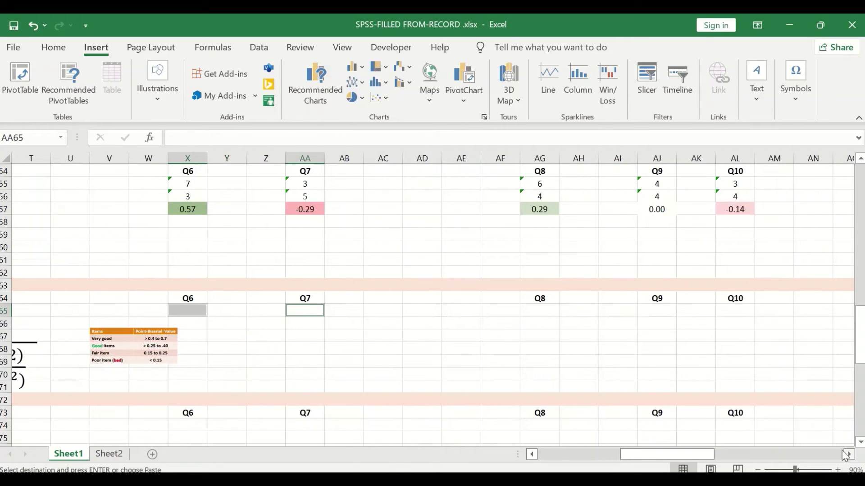
pyautogui.keyDown('ctrl'); pyautogui.click(539, 310); pyautogui.keyUp('ctrl')
pyautogui.keyDown('ctrl'); pyautogui.click(657, 311); pyautogui.keyUp('ctrl')
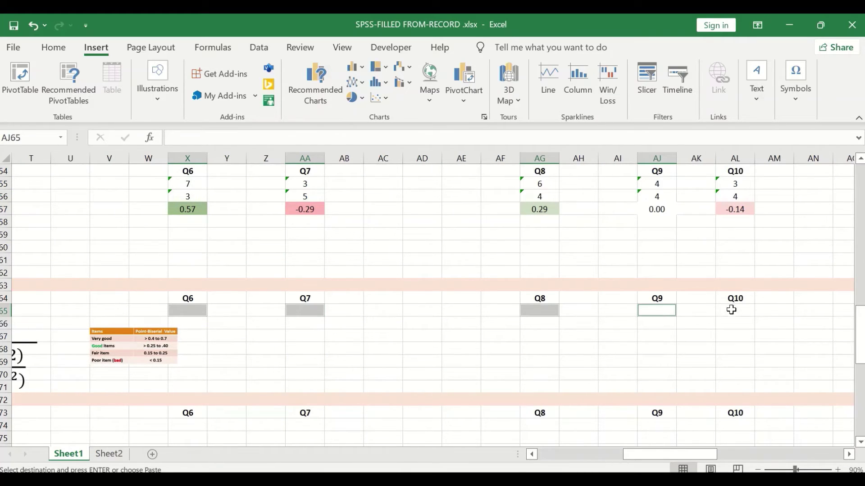
pyautogui.keyDown('ctrl'); pyautogui.click(731, 310); pyautogui.keyUp('ctrl')
# - Extend the multiple selection with the r cells of Q11 to Q15: AS65, AU65, AX65, BC65 and BH65
pyautogui.click(849, 455)
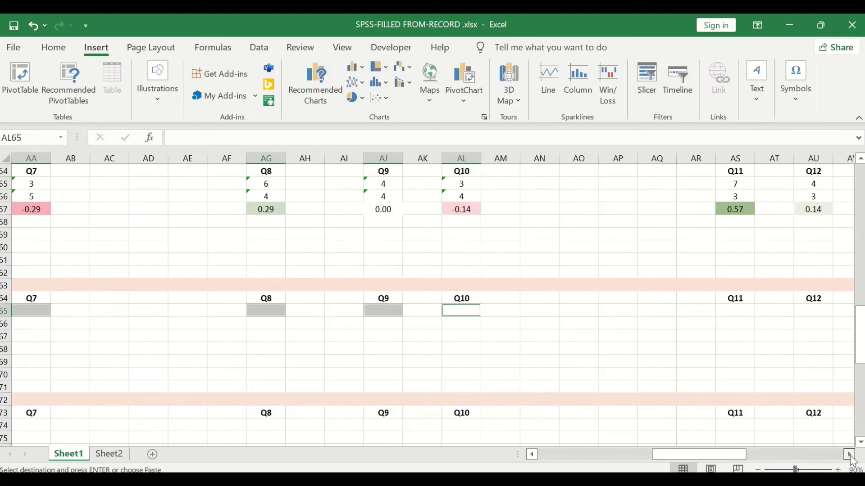
pyautogui.click(850, 455)
pyautogui.keyDown('ctrl'); pyautogui.click(539, 310); pyautogui.keyUp('ctrl')
pyautogui.keyDown('ctrl'); pyautogui.click(628, 311); pyautogui.keyUp('ctrl')
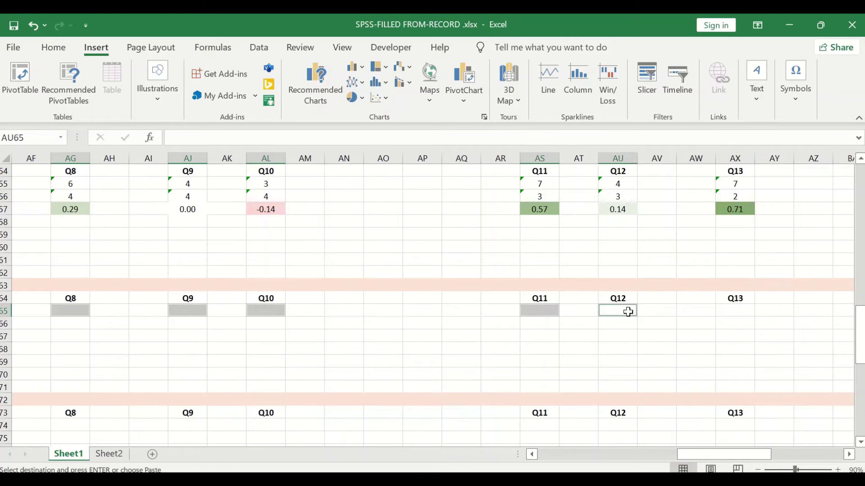
pyautogui.keyDown('ctrl'); pyautogui.click(736, 310); pyautogui.keyUp('ctrl')
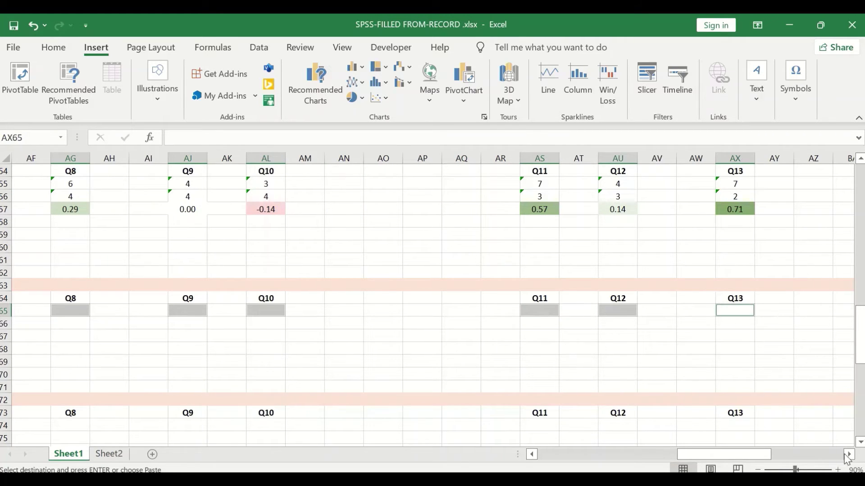
pyautogui.click(849, 455)
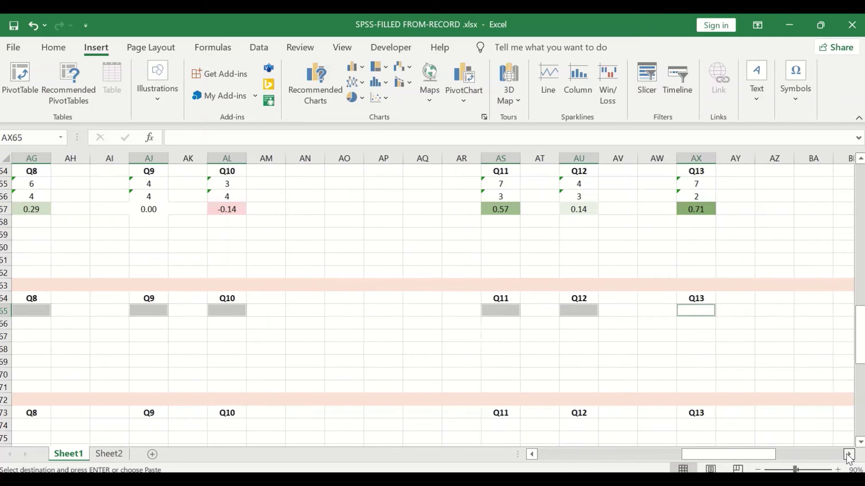
pyautogui.keyDown('ctrl'); pyautogui.click(575, 307); pyautogui.keyUp('ctrl')
pyautogui.keyDown('ctrl'); pyautogui.click(777, 308); pyautogui.keyUp('ctrl')
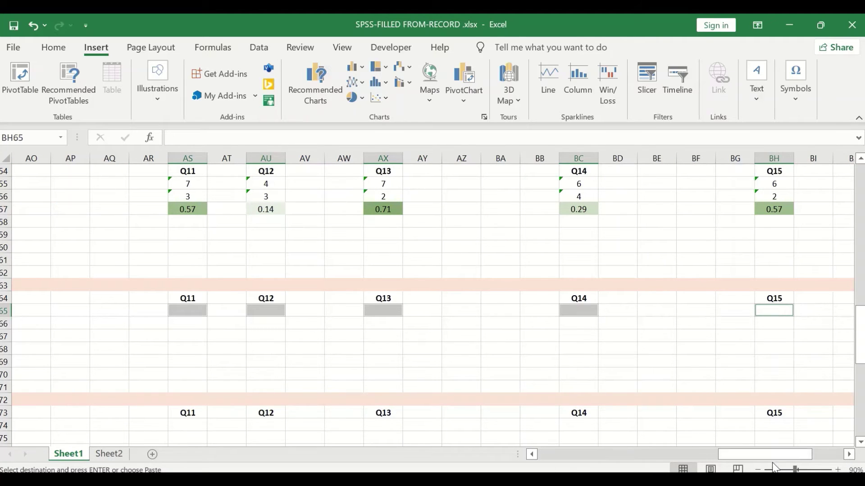
# - Paste the copied correlation into all the selected row 65 cells as formulas only
pyautogui.moveTo(768, 452); pyautogui.dragTo(515, 444)
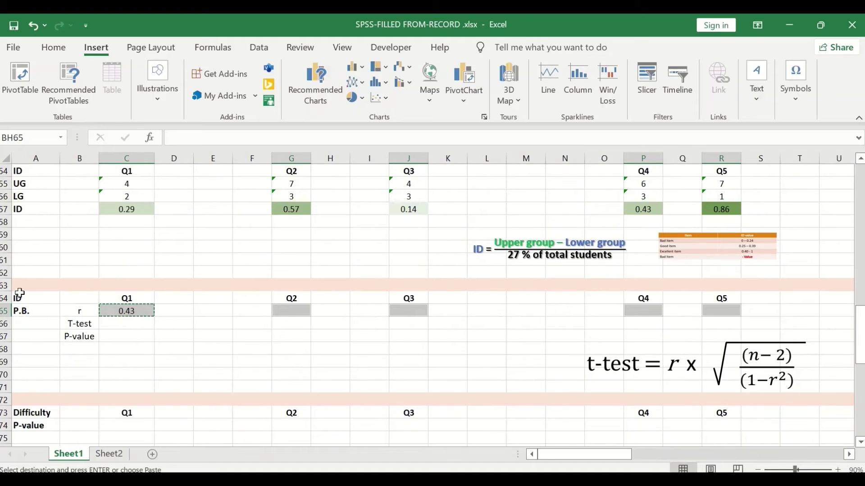
pyautogui.rightClick(118, 309)
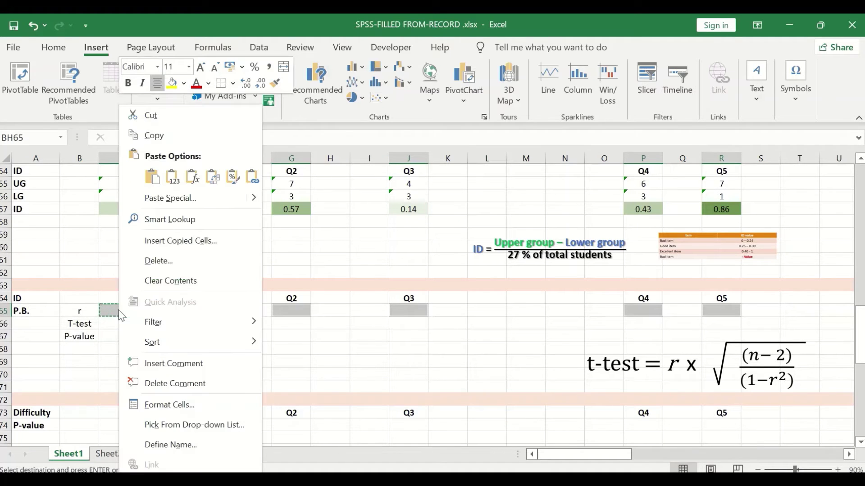
pyautogui.click(193, 179)
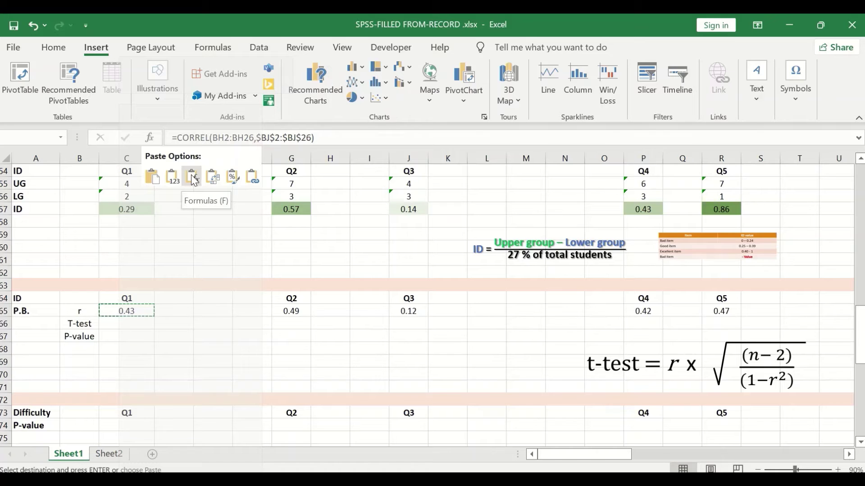
pyautogui.click(192, 179)
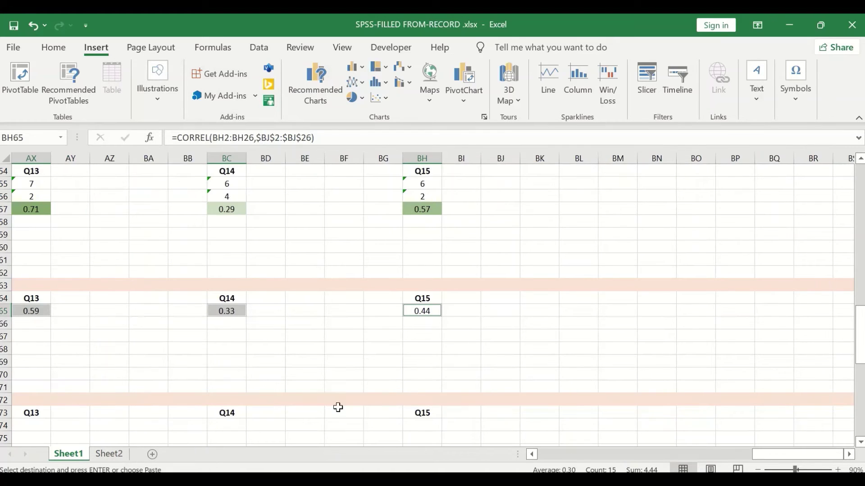
# - Review the point-biserial r values in row 65 from Q1 to Q15 against the item rating table
pyautogui.moveTo(786, 455); pyautogui.dragTo(417, 417)
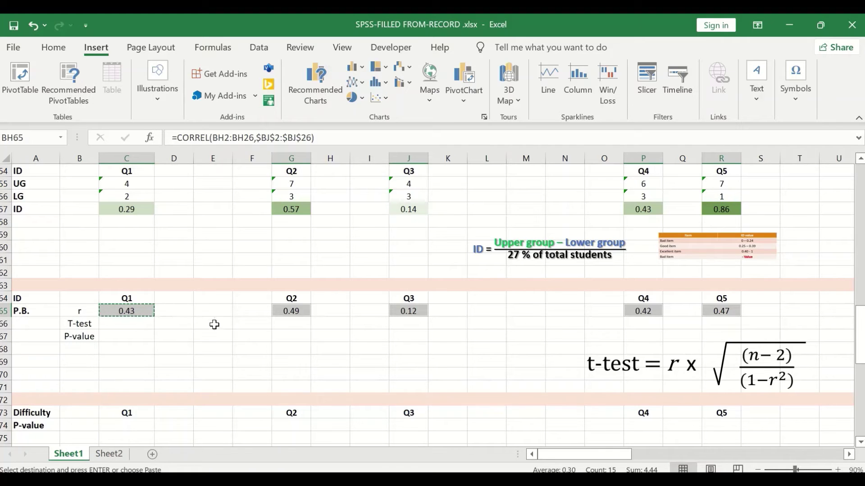
pyautogui.moveTo(603, 454); pyautogui.dragTo(682, 444)
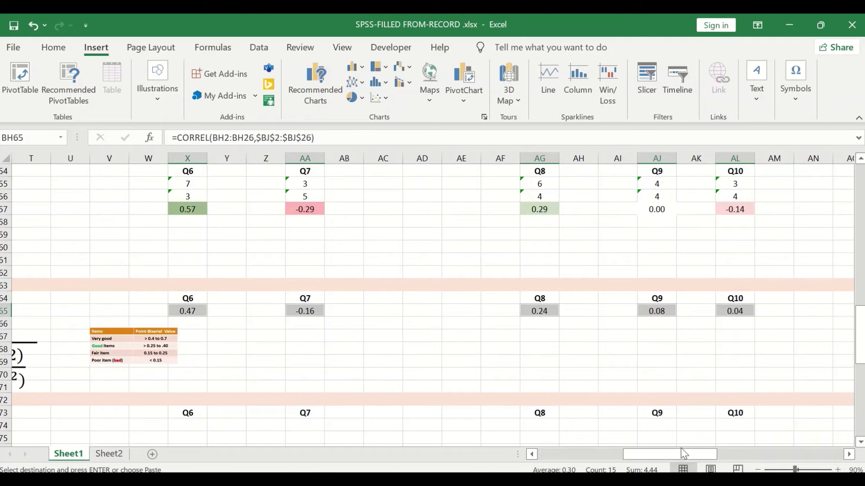
pyautogui.moveTo(679, 455); pyautogui.dragTo(731, 449)
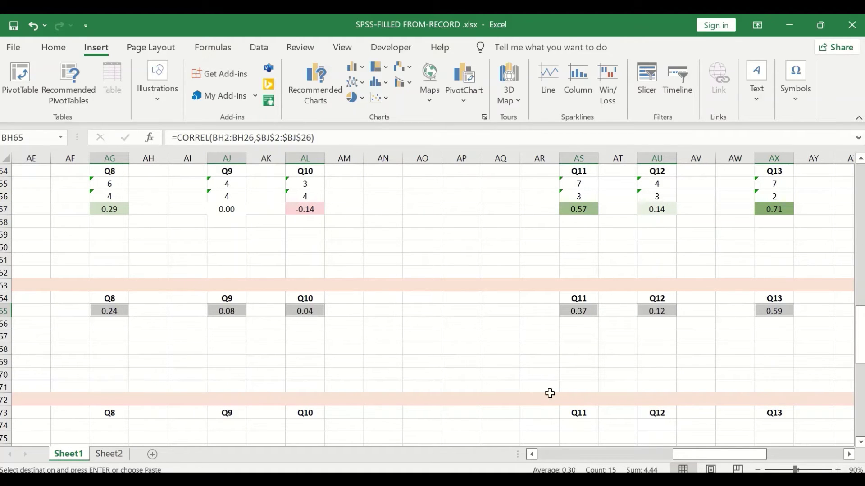
pyautogui.moveTo(712, 451); pyautogui.dragTo(514, 421)
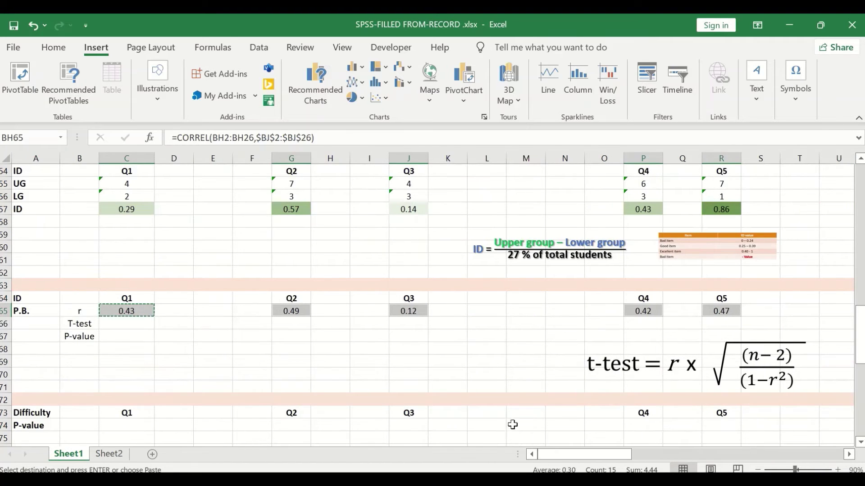
pyautogui.moveTo(615, 455); pyautogui.dragTo(659, 451)
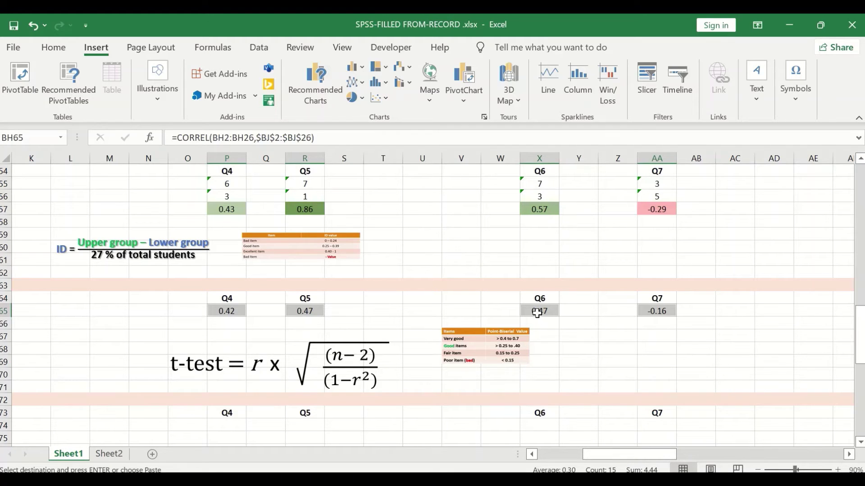
pyautogui.moveTo(647, 455); pyautogui.dragTo(611, 454)
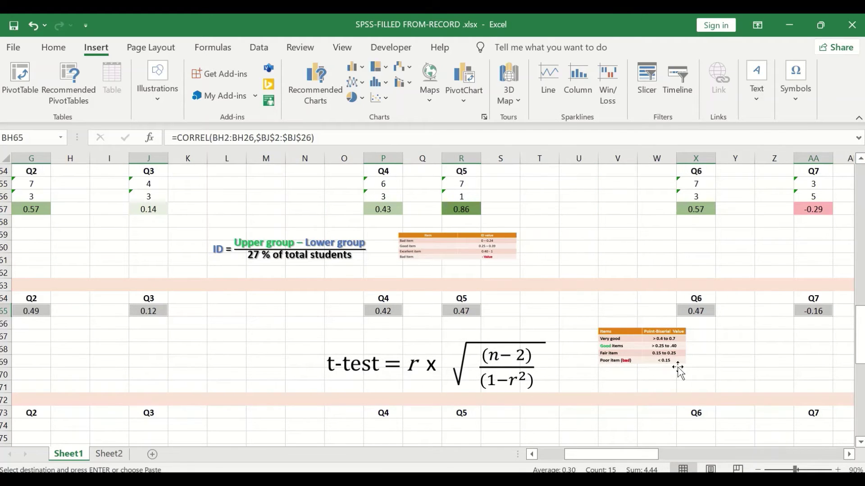
pyautogui.moveTo(657, 456); pyautogui.dragTo(645, 456)
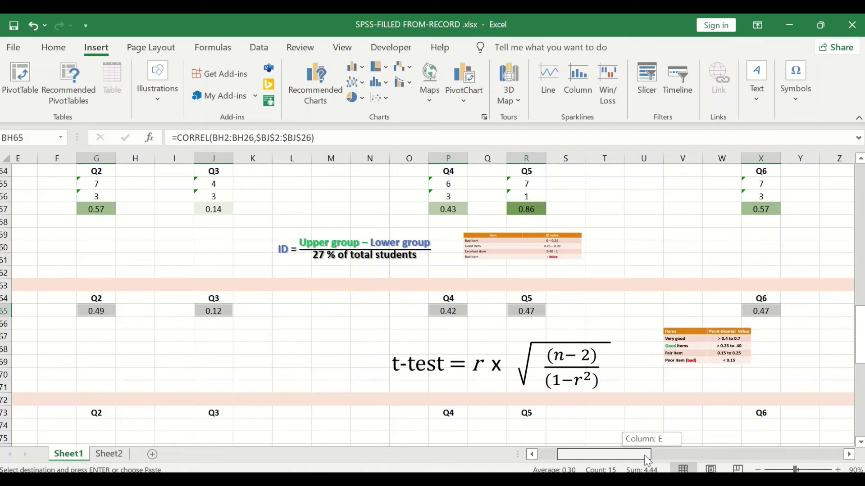
pyautogui.moveTo(647, 459); pyautogui.dragTo(604, 456)
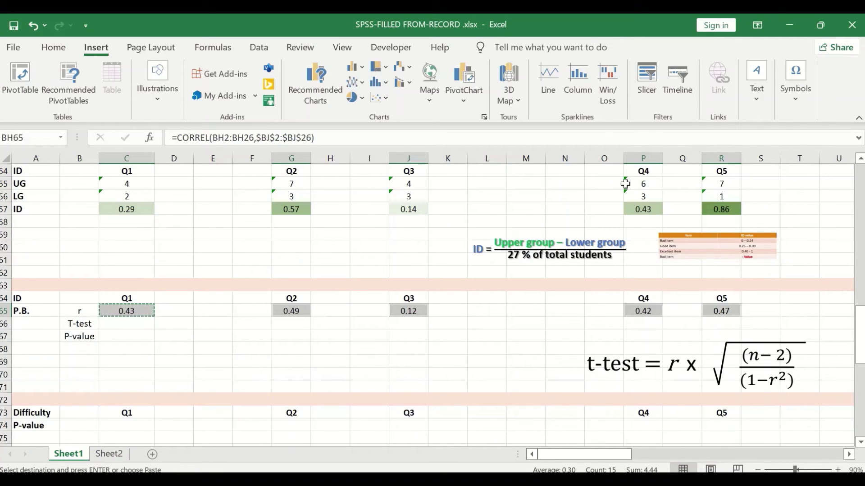
# - Begin Q1's t-test formula in C66 by multiplying the r value in C65 by a parenthesised SQRT function
pyautogui.click(121, 326)
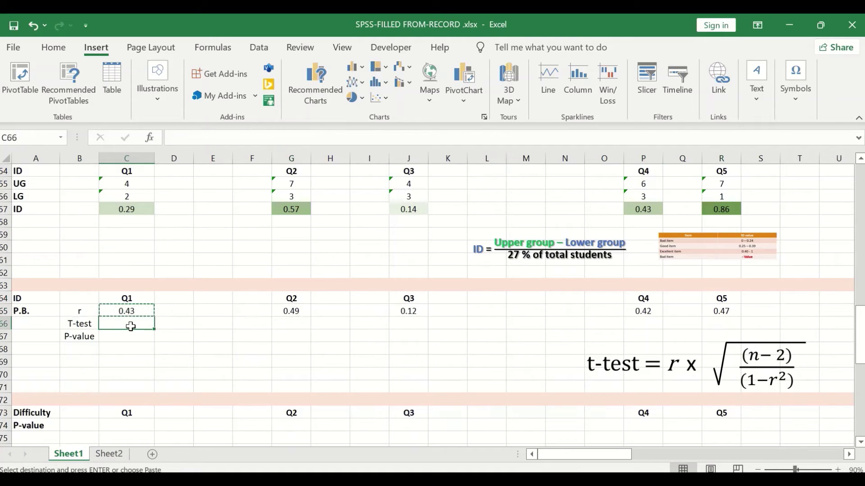
pyautogui.write('=CORREL(C2:C')
pyautogui.press('Escape')
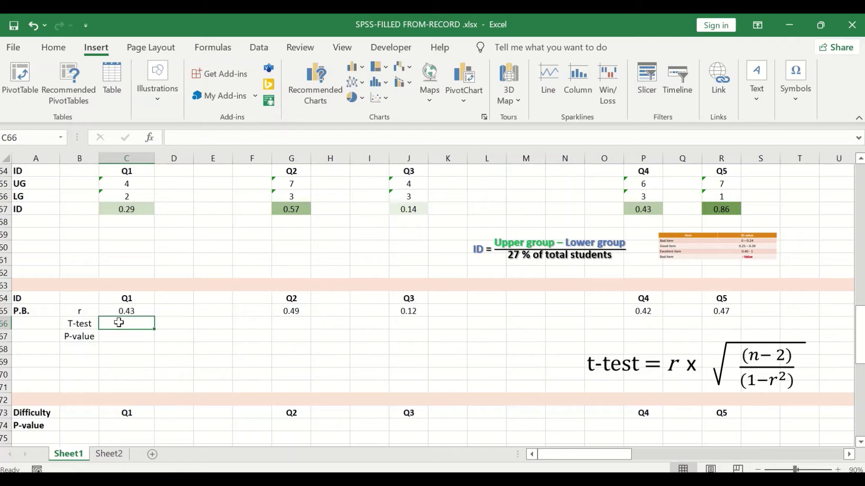
pyautogui.write('=')
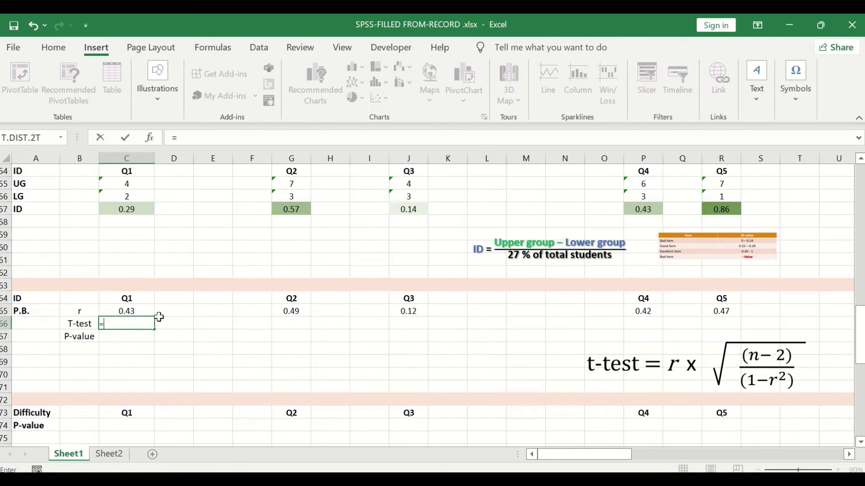
pyautogui.click(132, 312)
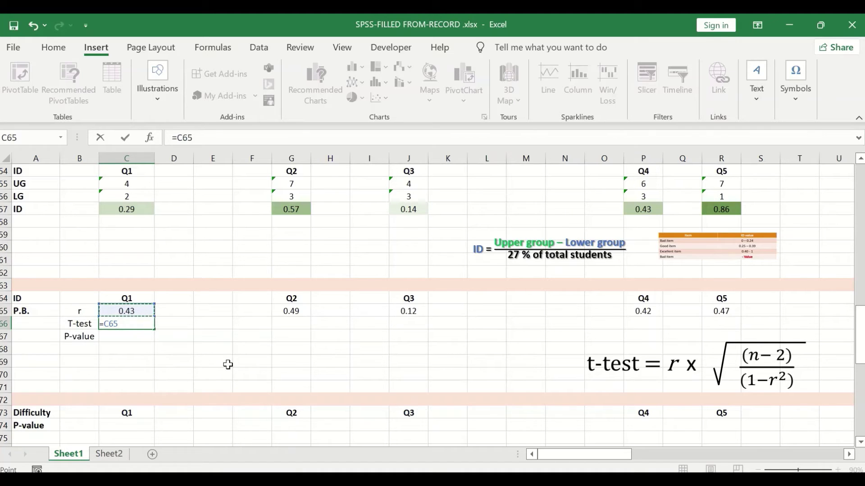
pyautogui.write('*(sqr')
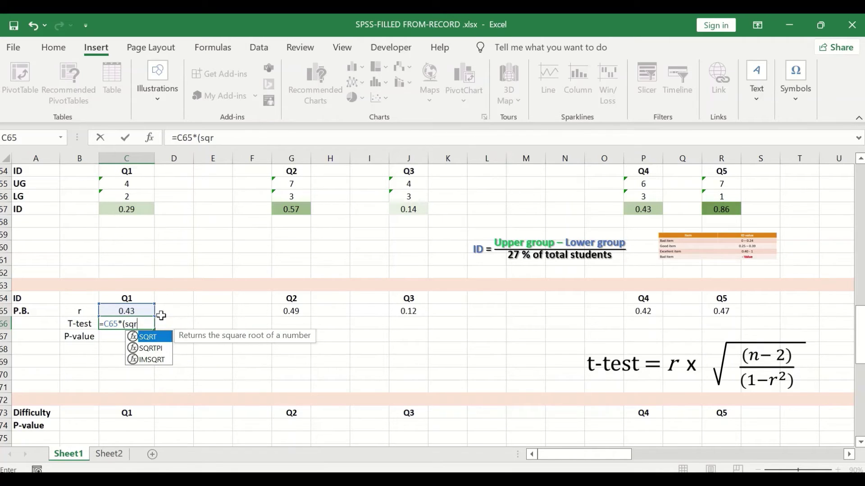
pyautogui.doubleClick(160, 340)
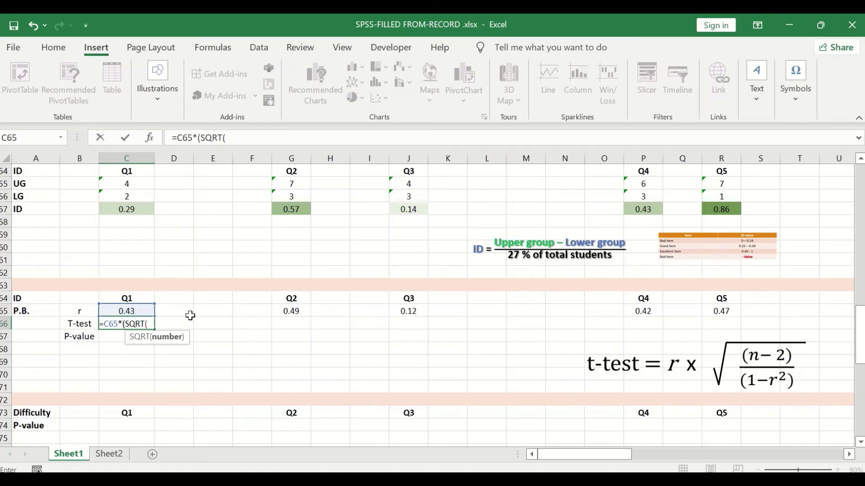
# - Complete Q1's t-test formula with 23/(1-C65^2) under the square root, giving =C65*(SQRT(23/(1-C65^2)))
pyautogui.write('23')
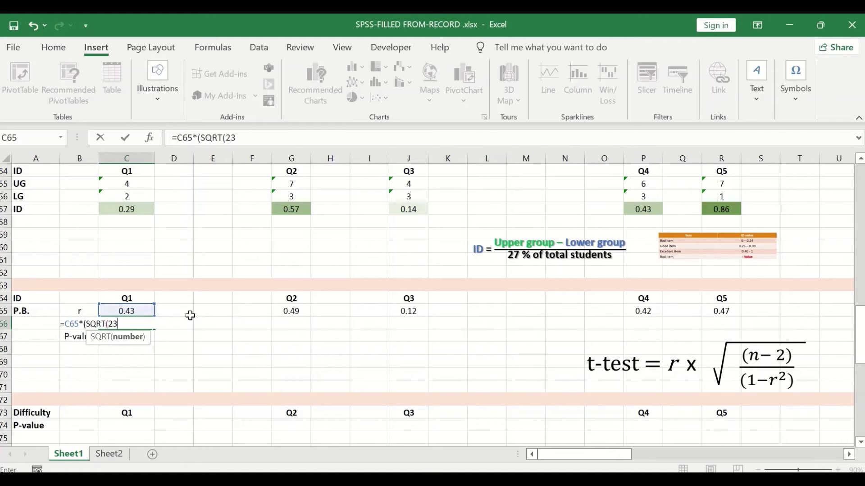
pyautogui.write('/(1-')
pyautogui.click(129, 310)
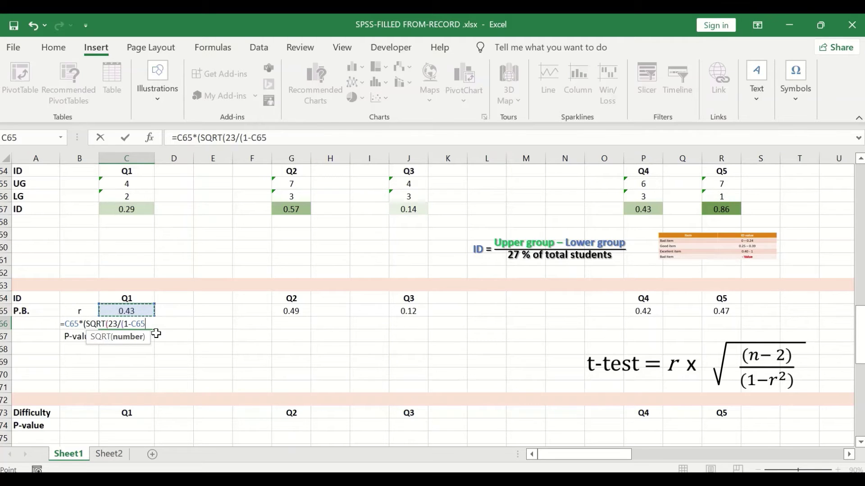
pyautogui.write('^2')
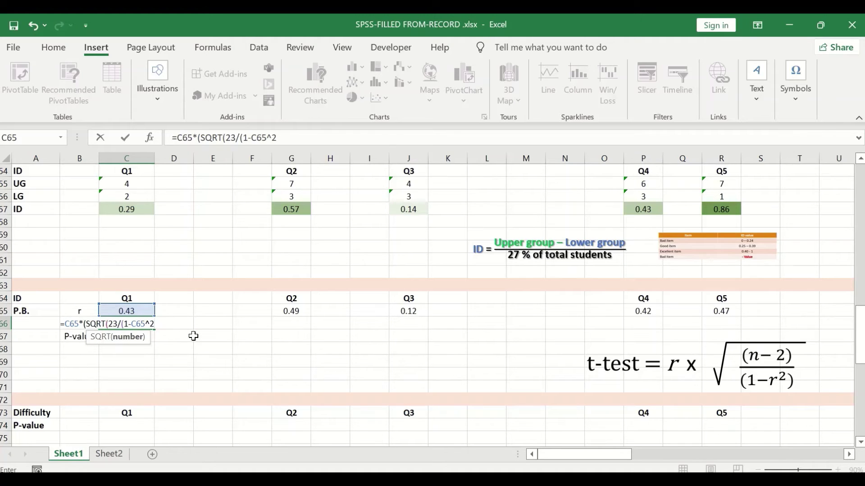
pyautogui.write(')')
pyautogui.click(288, 137)
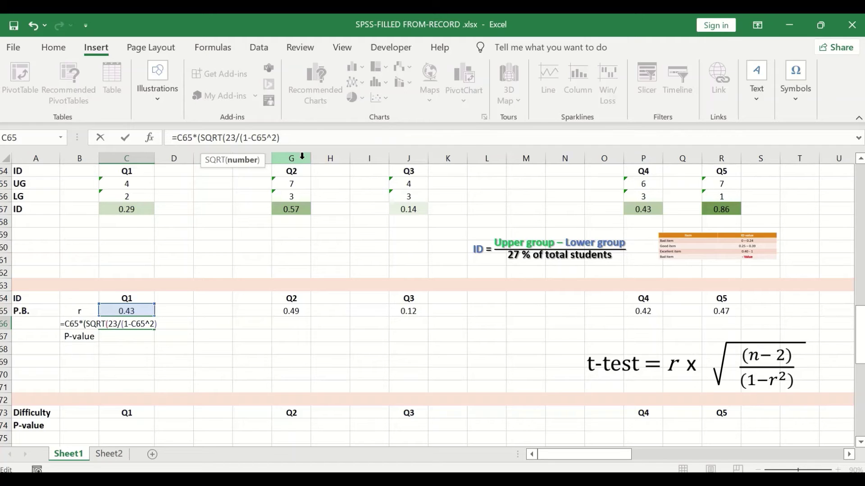
pyautogui.write(')')
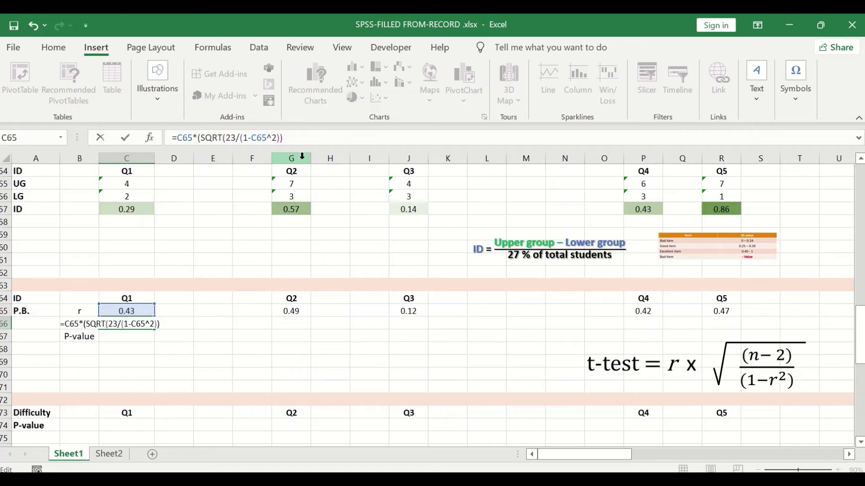
pyautogui.write(')')
pyautogui.press('Return')
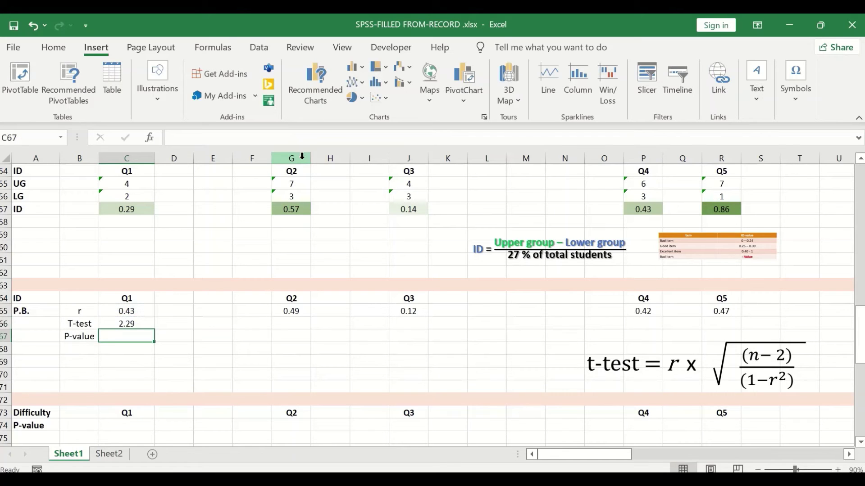
# - Copy Q1's t-test formula from C66 and multi-select the T-test cells of Q2 to Q5: G66, J66, P66 and R66
pyautogui.click(143, 326)
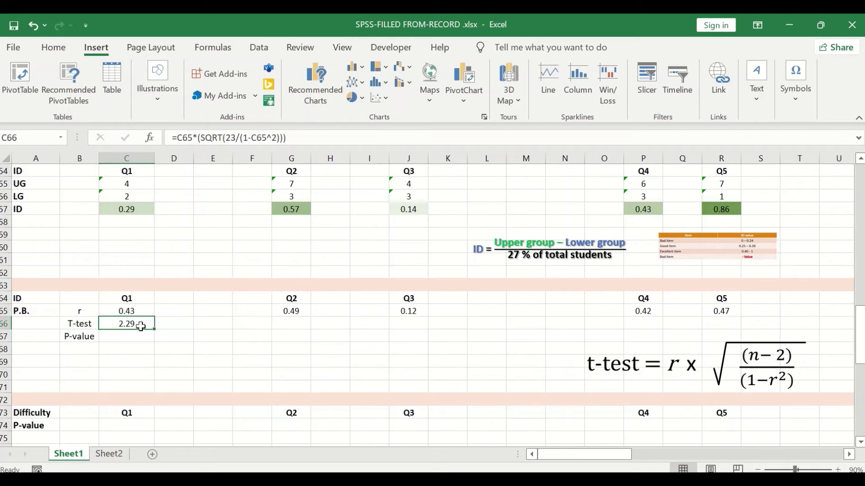
pyautogui.hotkey('ctrl', 'c')
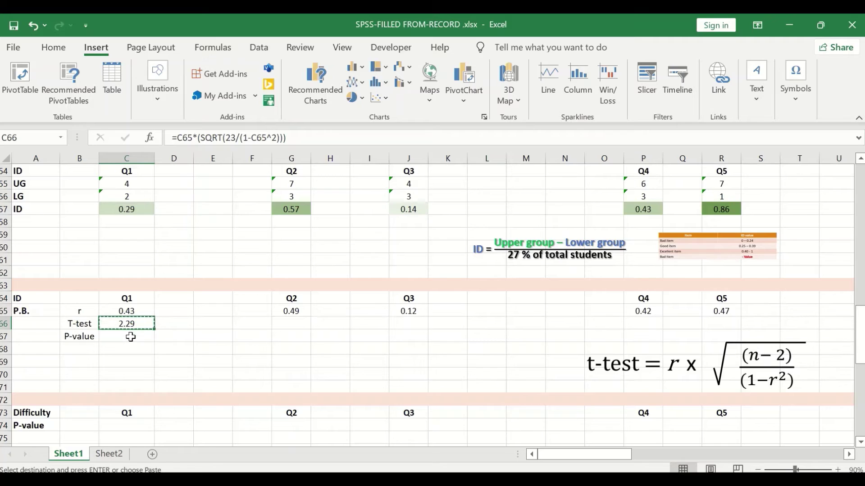
pyautogui.click(290, 323)
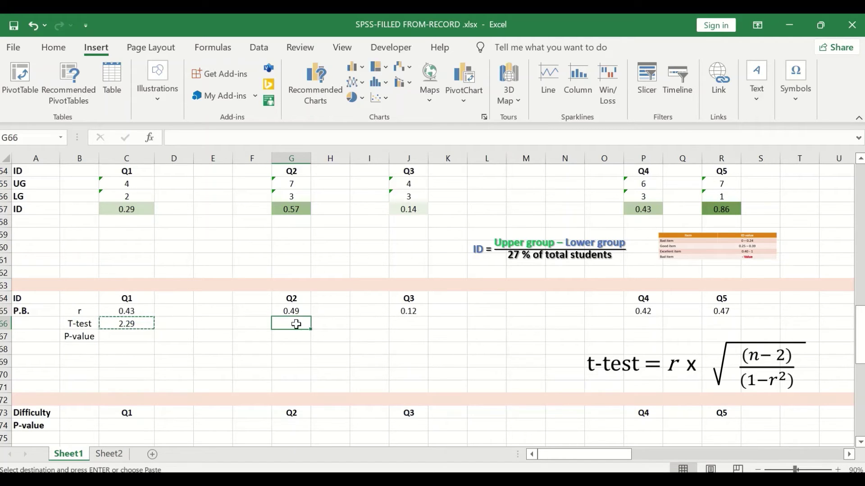
pyautogui.click(400, 325)
pyautogui.keyDown('ctrl'); pyautogui.click(642, 323); pyautogui.keyUp('ctrl')
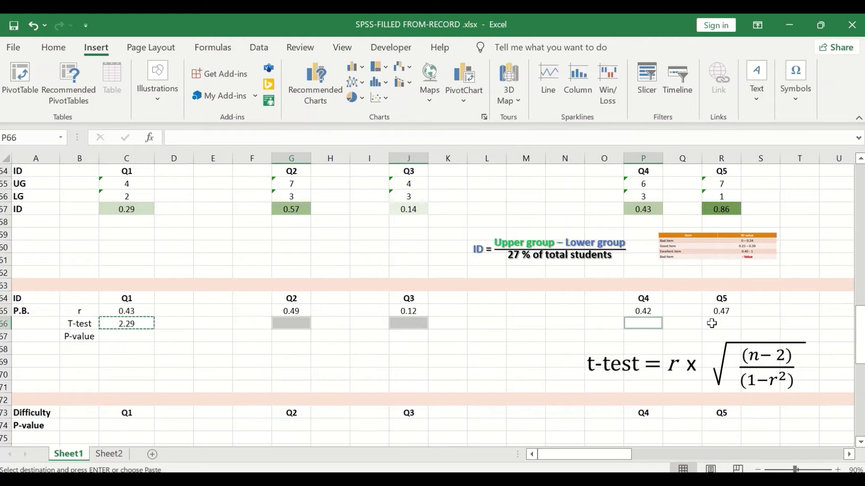
pyautogui.keyDown('ctrl'); pyautogui.click(712, 323); pyautogui.keyUp('ctrl')
# - Extend the multiple selection with the T-test cells of Q6 to Q10: X66, AA66, AG66, AJ66 and AL66
pyautogui.moveTo(612, 457); pyautogui.dragTo(688, 456)
pyautogui.keyDown('ctrl'); pyautogui.click(317, 322); pyautogui.keyUp('ctrl')
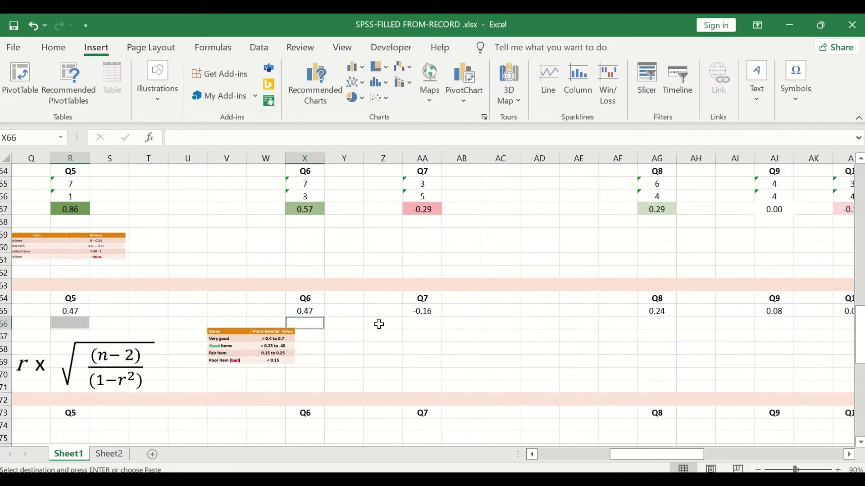
pyautogui.keyDown('ctrl'); pyautogui.click(426, 325); pyautogui.keyUp('ctrl')
pyautogui.keyDown('ctrl'); pyautogui.click(651, 323); pyautogui.keyUp('ctrl')
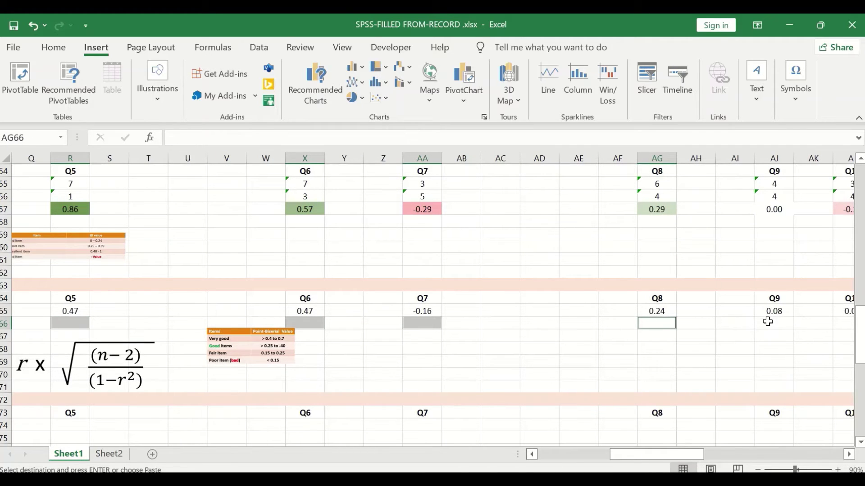
pyautogui.keyDown('ctrl'); pyautogui.click(767, 322); pyautogui.keyUp('ctrl')
pyautogui.click(849, 456)
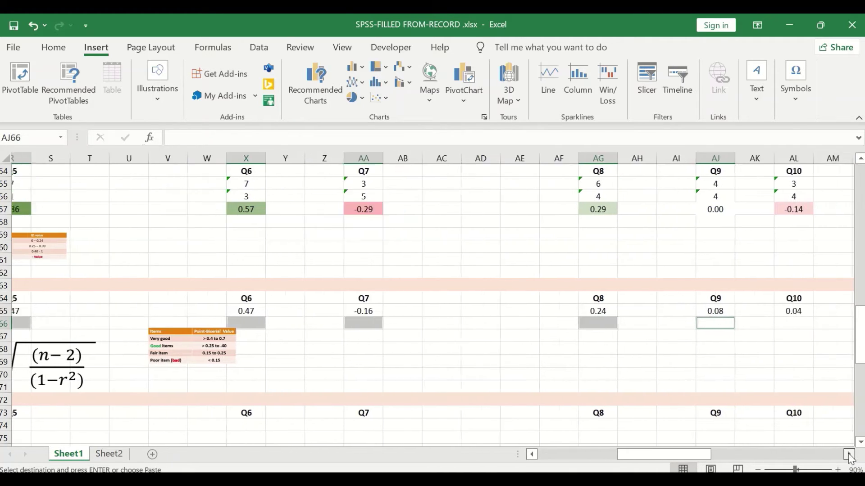
pyautogui.keyDown('ctrl'); pyautogui.click(545, 323); pyautogui.keyUp('ctrl')
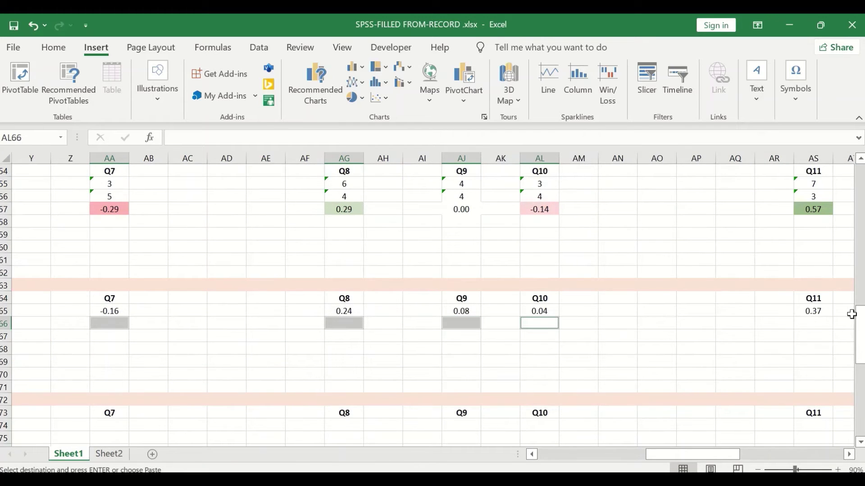
# - Extend the multiple selection with the T-test cells of Q11 to Q15: AS66, AU66, AX66, BC66 and BH66
pyautogui.keyDown('ctrl'); pyautogui.click(806, 325); pyautogui.keyUp('ctrl')
pyautogui.click(849, 456)
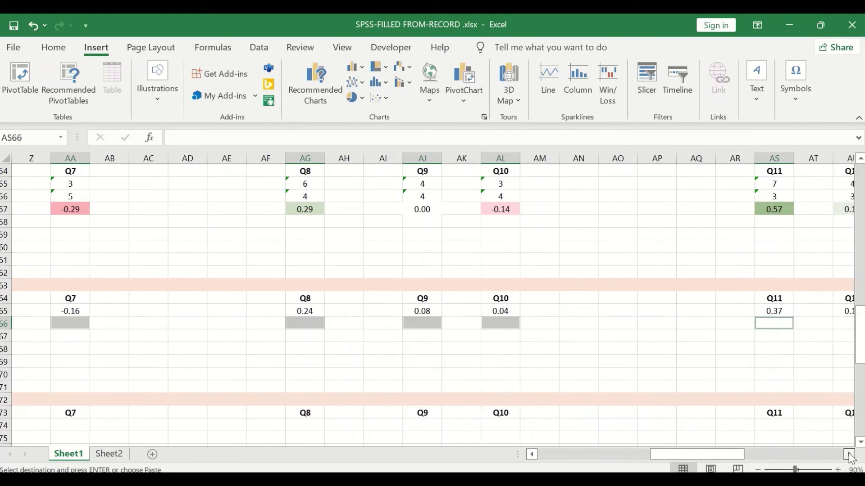
pyautogui.click(849, 455)
pyautogui.keyDown('ctrl'); pyautogui.click(502, 323); pyautogui.keyUp('ctrl')
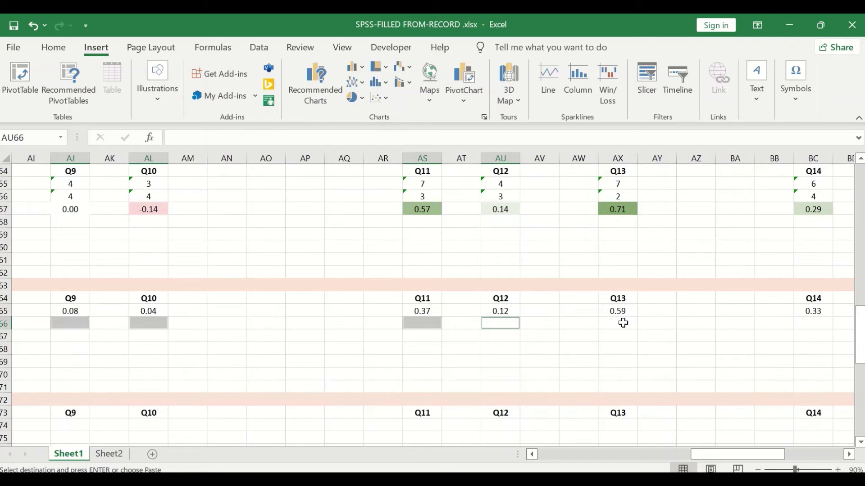
pyautogui.keyDown('ctrl'); pyautogui.click(621, 323); pyautogui.keyUp('ctrl')
pyautogui.keyDown('ctrl'); pyautogui.click(809, 326); pyautogui.keyUp('ctrl')
pyautogui.click(849, 456)
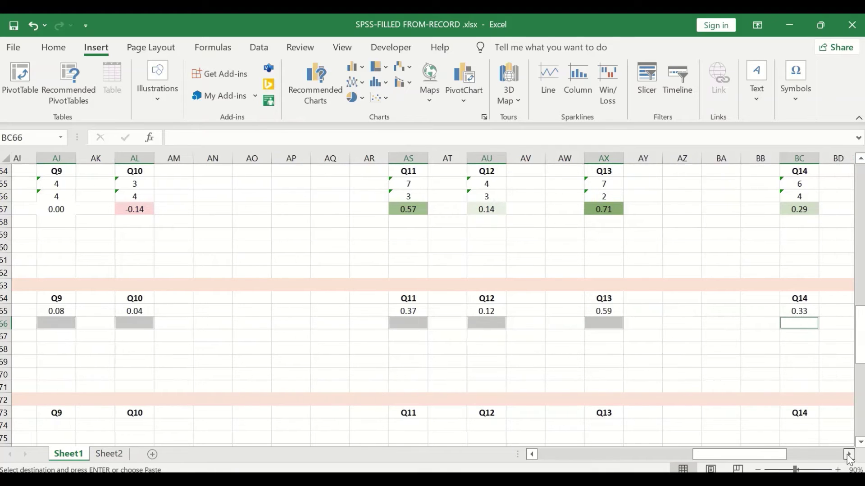
pyautogui.click(849, 456)
pyautogui.click(849, 455)
pyautogui.click(849, 455)
pyautogui.click(849, 455)
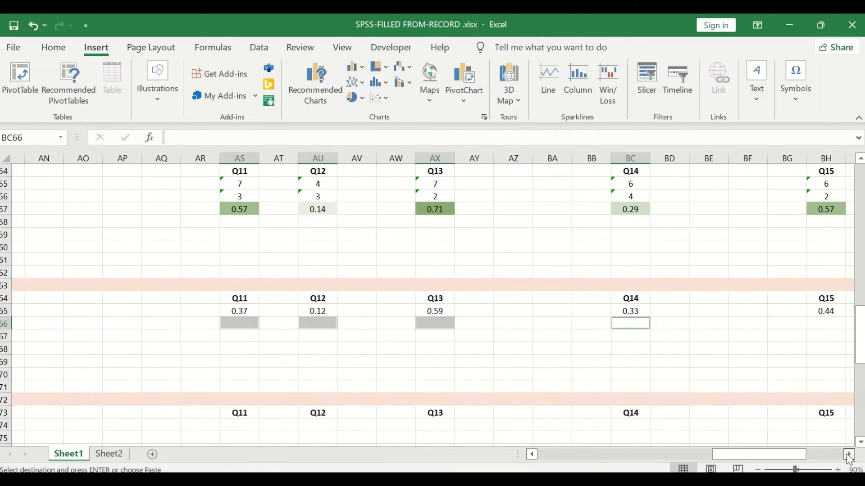
pyautogui.keyDown('ctrl'); pyautogui.click(809, 324); pyautogui.keyUp('ctrl')
# - Paste the copied t-test into all the selected row 66 cells as formulas only
pyautogui.hscroll(1, 807, 337)
pyautogui.rightClick(766, 323)
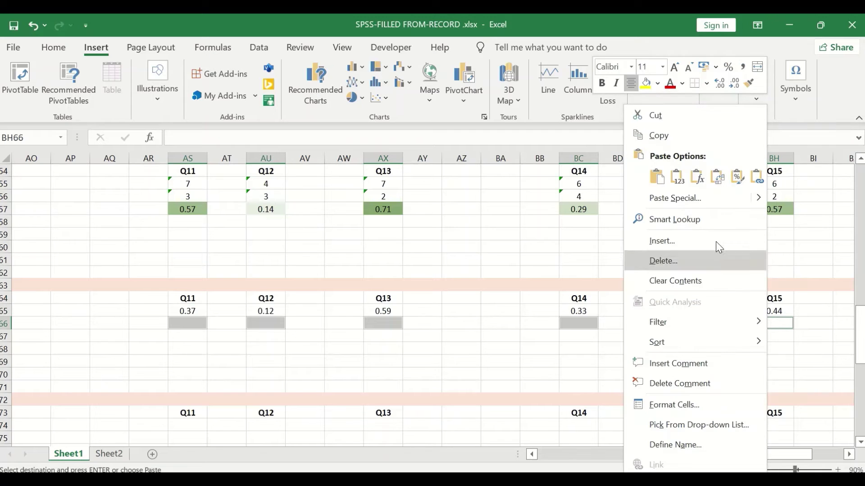
pyautogui.click(697, 177)
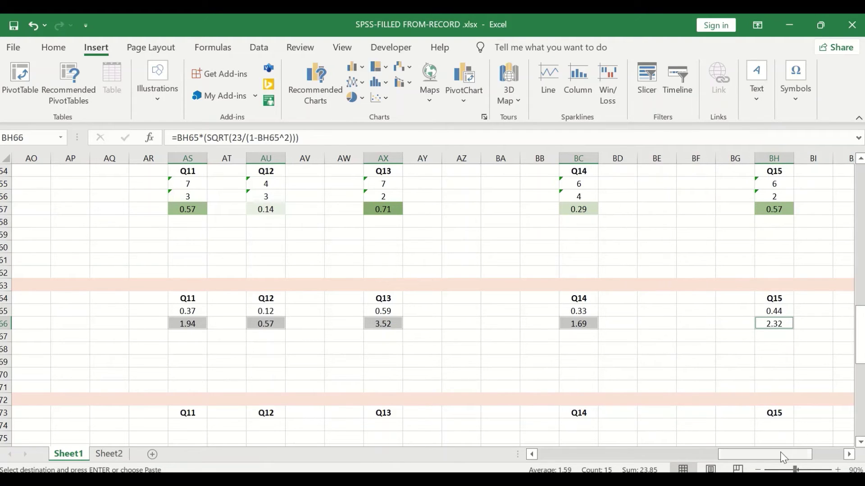
# - Start Q1's P-value formula in C67 with the two-tailed t-distribution function T.DIST.2T
pyautogui.moveTo(782, 456); pyautogui.dragTo(563, 456)
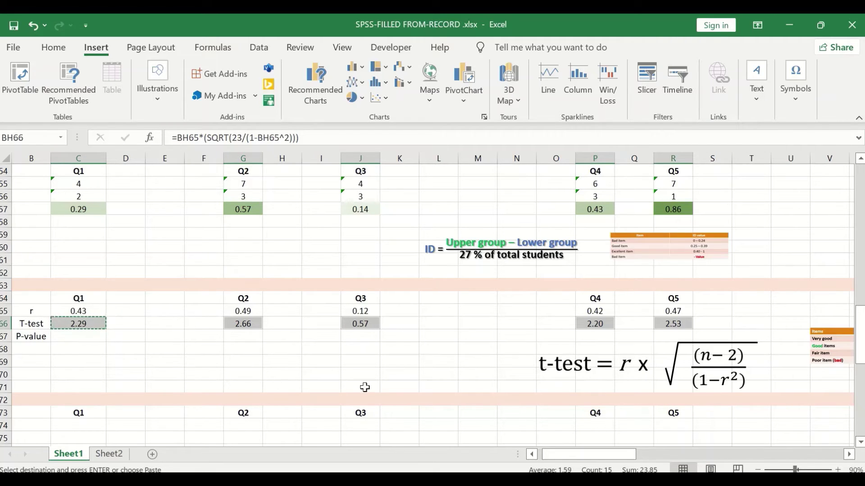
pyautogui.moveTo(603, 459)
pyautogui.mouseDown()
pyautogui.moveTo(655, 455)
pyautogui.moveTo(602, 455)
pyautogui.mouseUp()
pyautogui.click(121, 336)
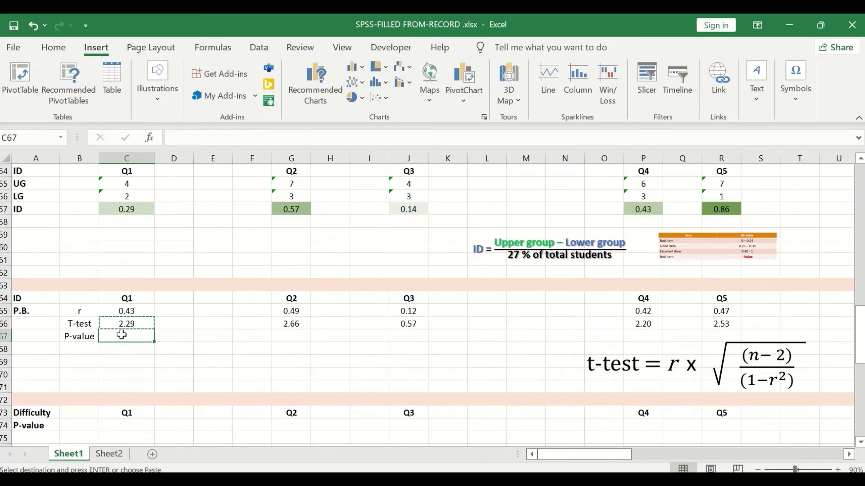
pyautogui.doubleClick(121, 335)
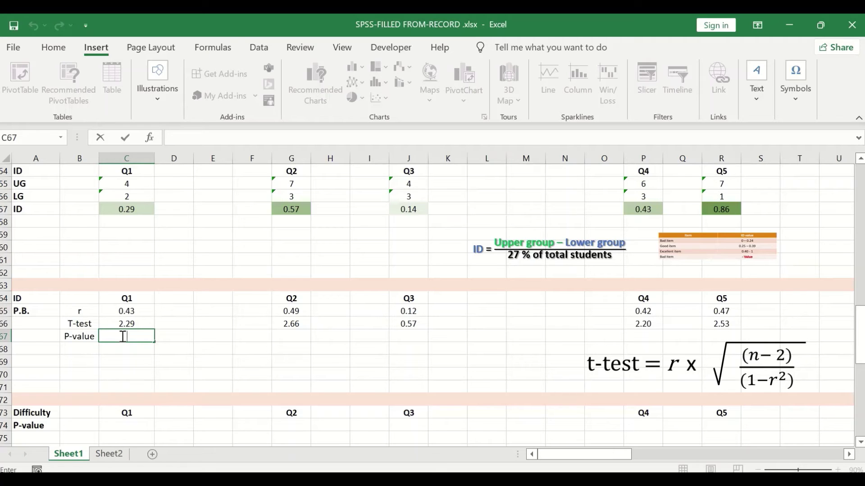
pyautogui.click(123, 336)
pyautogui.write('=')
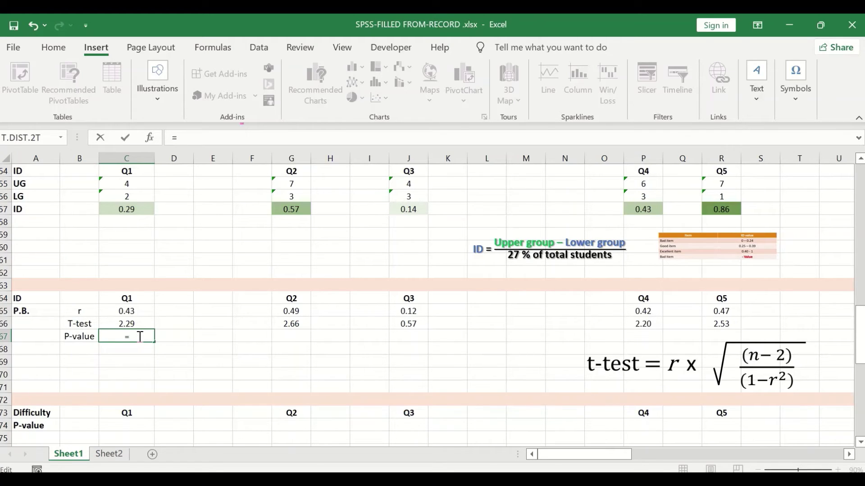
pyautogui.write('t')
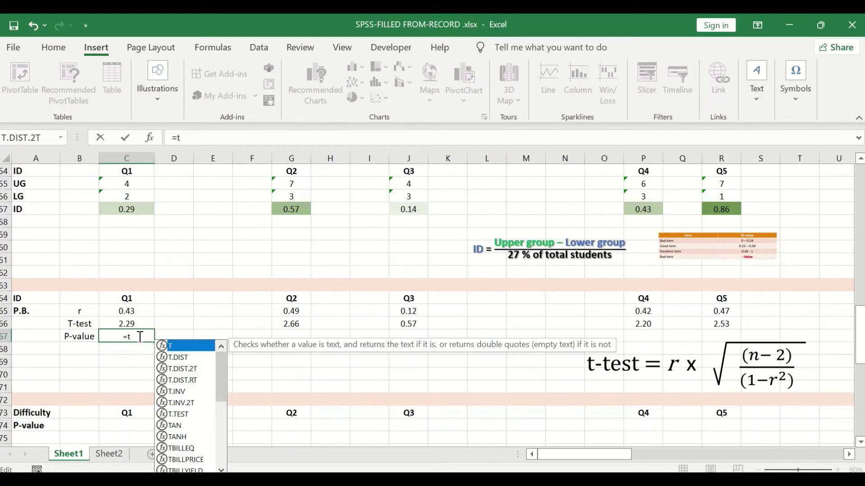
pyautogui.click(179, 374)
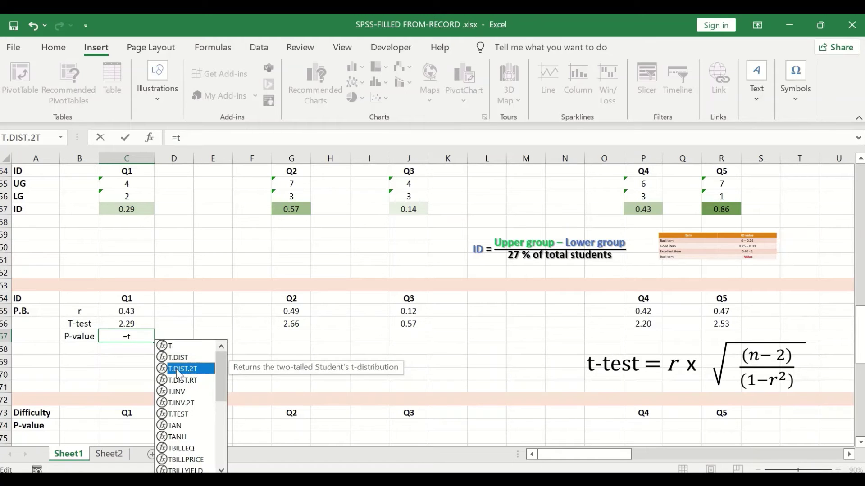
pyautogui.doubleClick(179, 373)
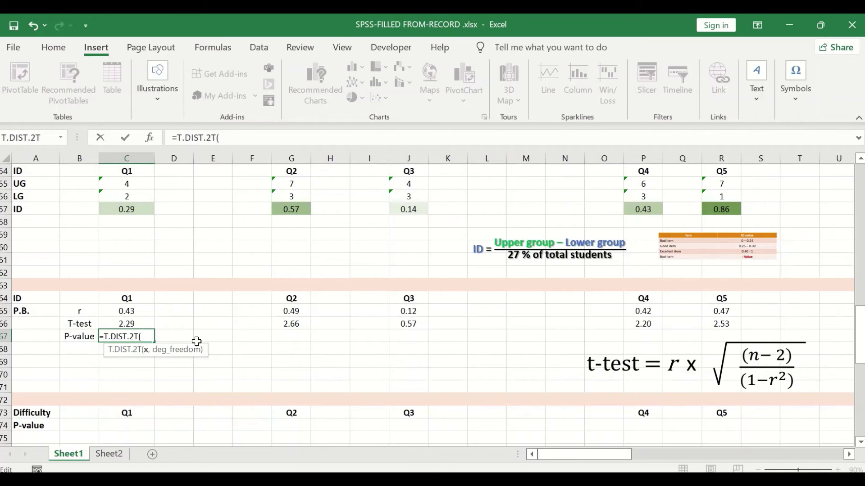
# - Complete the C67 formula with the absolute value of Q1's t-test in C66 and 23 degrees of freedom: =T.DIST.2T(ABS(C66),23)
pyautogui.write('abs')
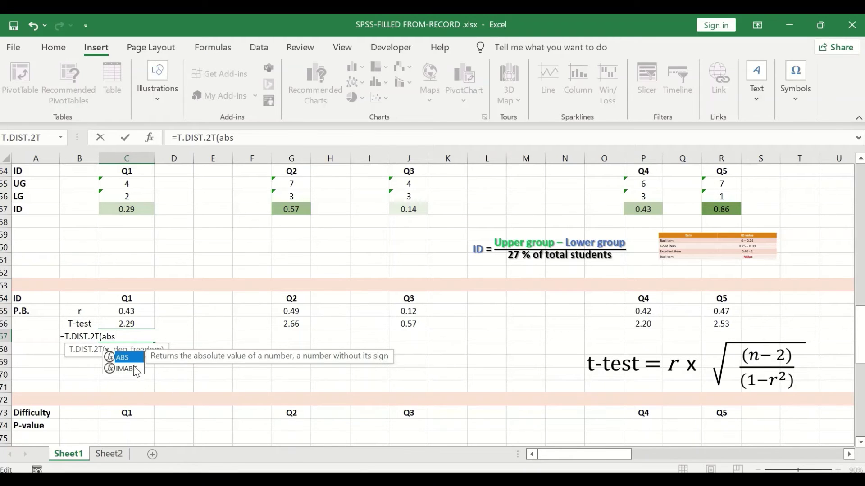
pyautogui.doubleClick(136, 358)
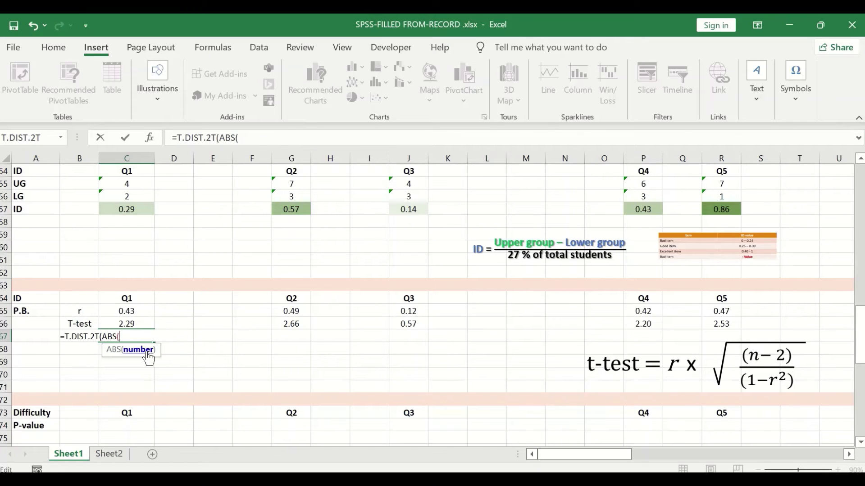
pyautogui.click(130, 323)
pyautogui.click(261, 139)
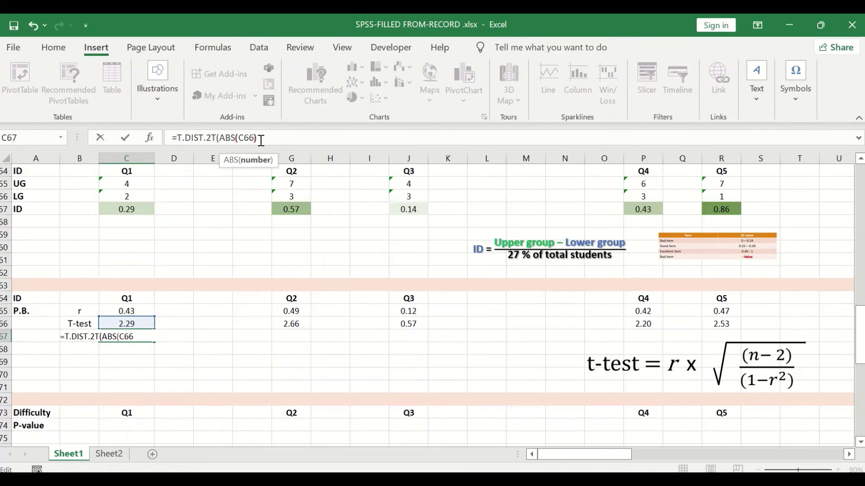
pyautogui.write('),23')
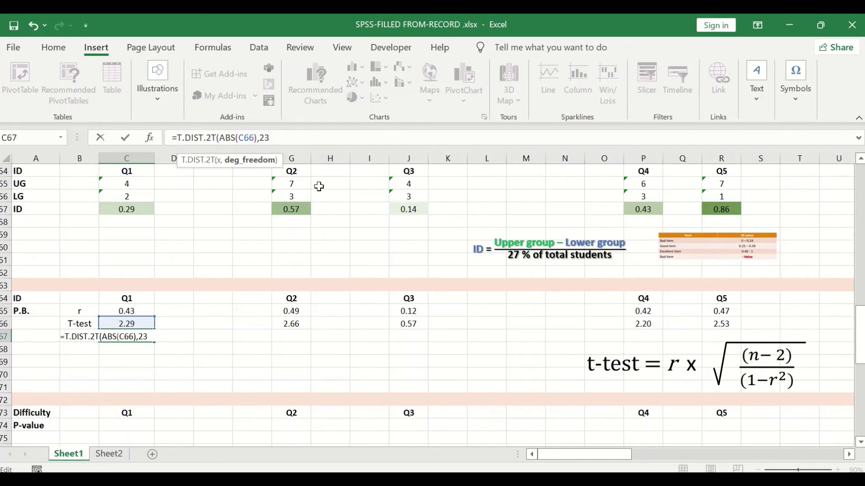
pyautogui.write(')')
pyautogui.press('Return')
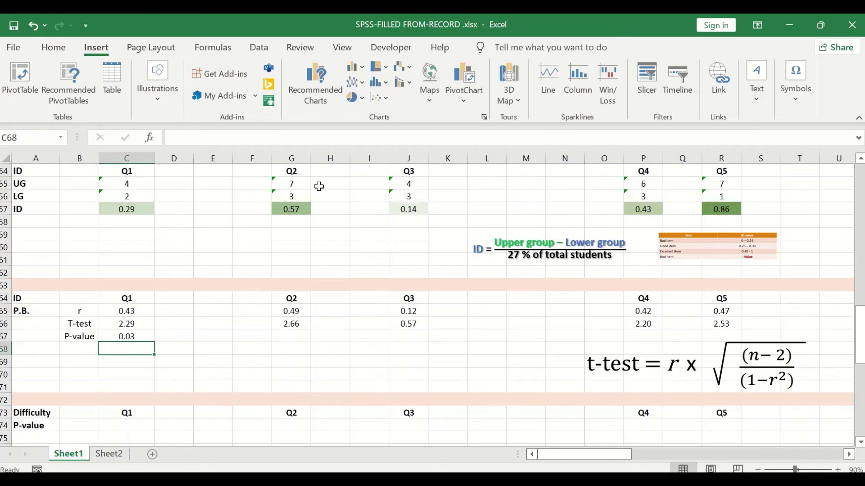
# - Copy Q1's P-value formula from C67 and multi-select the P-value cells of Q2 to Q5: G67, J67, P67 and R67
pyautogui.click(144, 337)
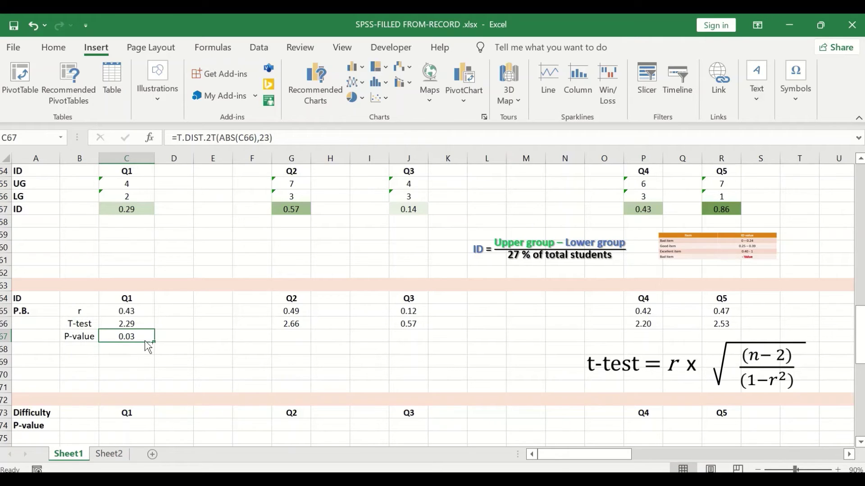
pyautogui.hotkey('ctrl', 'c')
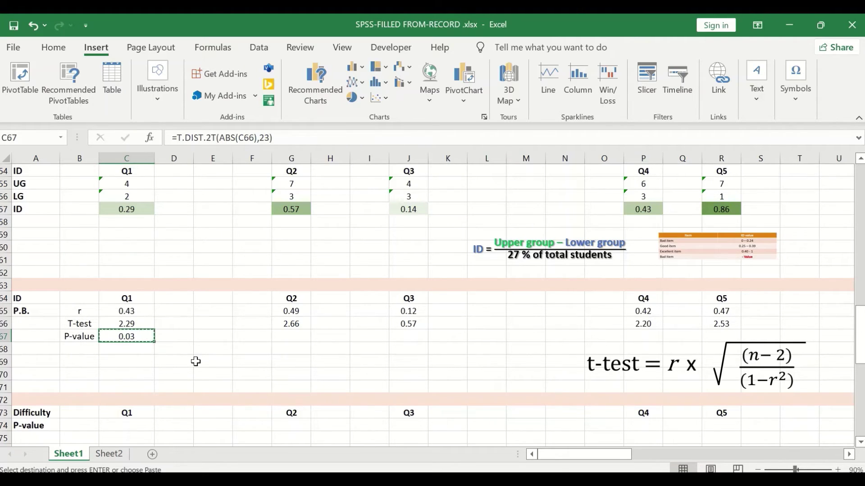
pyautogui.keyDown('ctrl'); pyautogui.click(292, 336); pyautogui.keyUp('ctrl')
pyautogui.keyDown('ctrl'); pyautogui.click(410, 336); pyautogui.keyUp('ctrl')
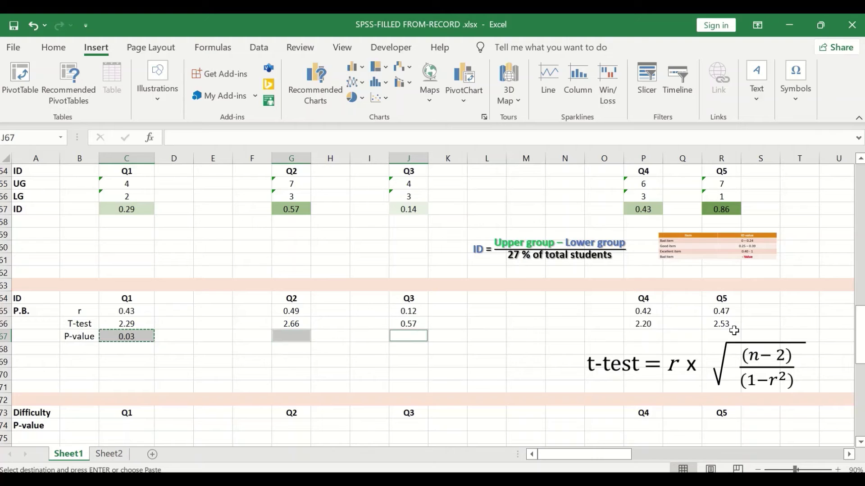
pyautogui.keyDown('ctrl'); pyautogui.click(644, 335); pyautogui.keyUp('ctrl')
pyautogui.keyDown('ctrl'); pyautogui.click(712, 335); pyautogui.keyUp('ctrl')
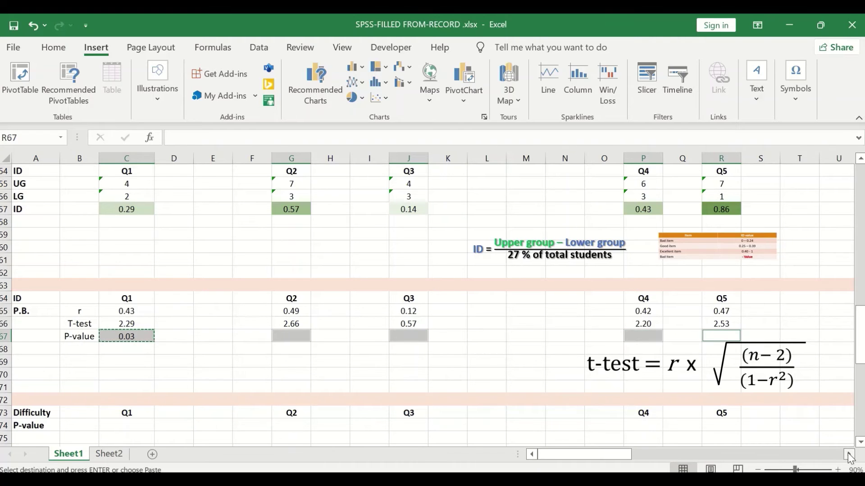
# - Extend the multiple selection with the P-value cells of Q6 to Q10: X67, AA67, AG67, AJ67 and AL67
pyautogui.hscroll(5, 608, 370)
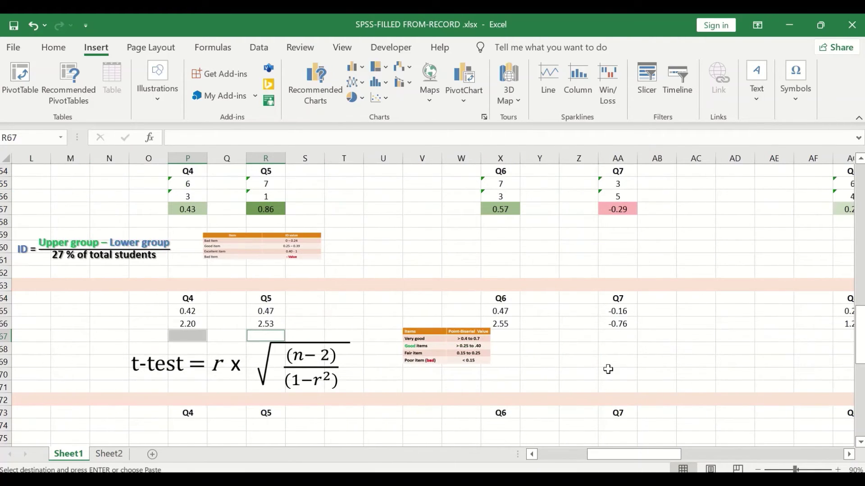
pyautogui.keyDown('ctrl'); pyautogui.click(502, 336); pyautogui.keyUp('ctrl')
pyautogui.keyDown('ctrl'); pyautogui.click(618, 336); pyautogui.keyUp('ctrl')
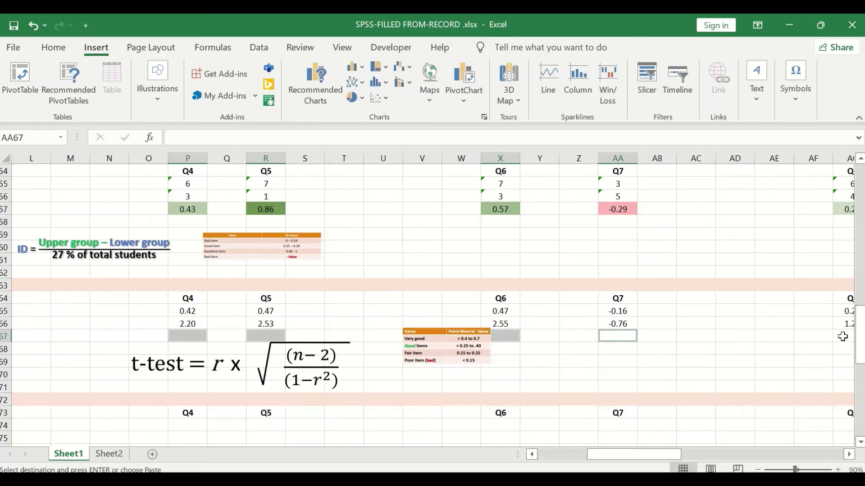
pyautogui.keyDown('ctrl'); pyautogui.click(843, 336); pyautogui.keyUp('ctrl')
pyautogui.click(850, 454)
pyautogui.click(850, 454)
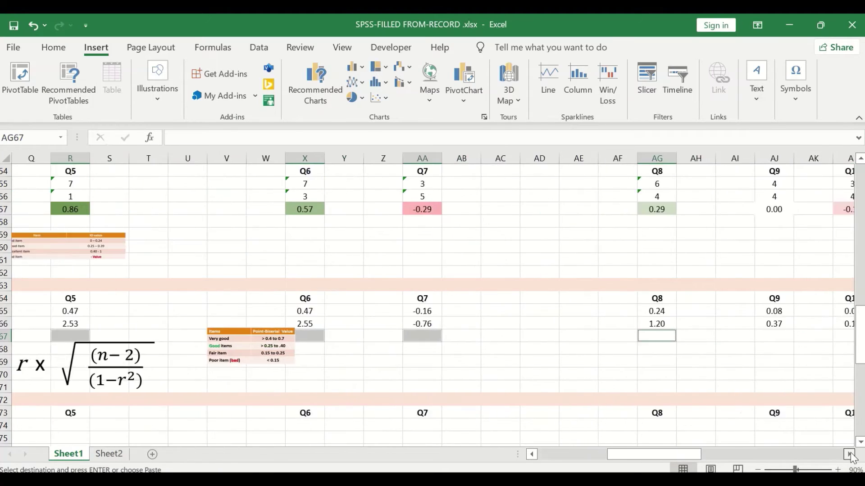
pyautogui.keyDown('ctrl'); pyautogui.click(457, 338); pyautogui.keyUp('ctrl')
pyautogui.keyDown('ctrl'); pyautogui.click(531, 338); pyautogui.keyUp('ctrl')
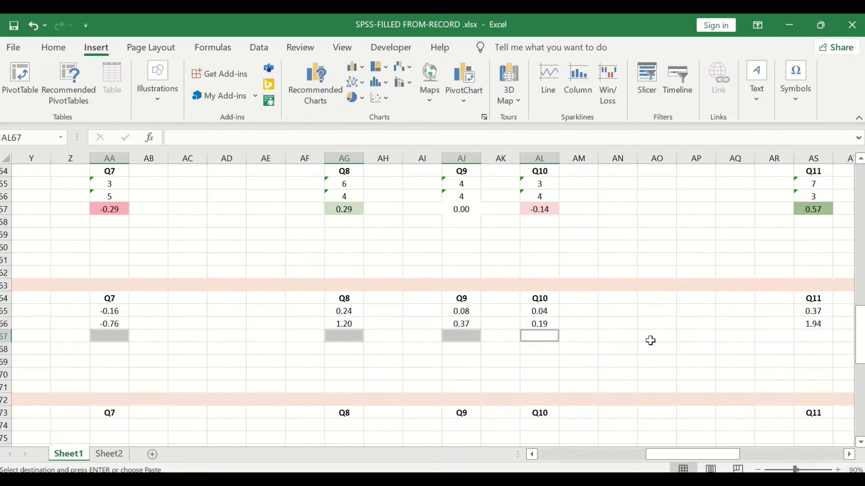
# - Extend the multiple selection with the P-value cells of Q11 to Q15: AS67, AU67, AX67, BC67 and BH67
pyautogui.keyDown('ctrl'); pyautogui.click(820, 337); pyautogui.keyUp('ctrl')
pyautogui.click(849, 455)
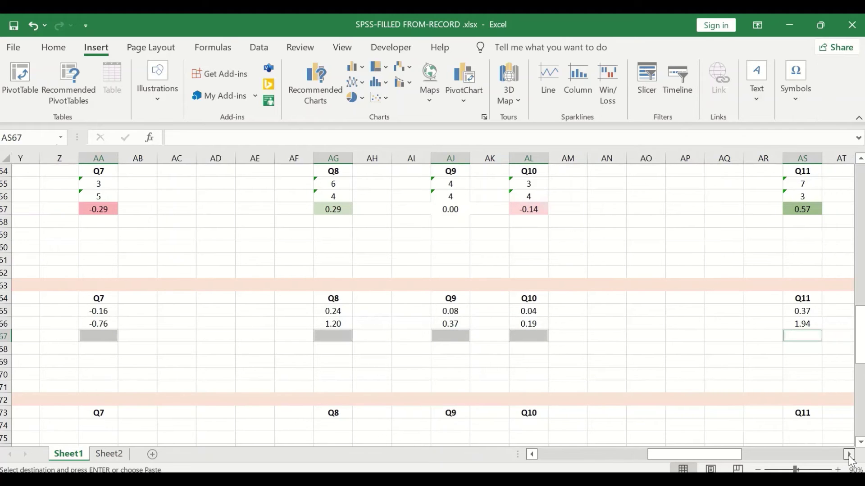
pyautogui.keyDown('ctrl'); pyautogui.click(619, 334); pyautogui.keyUp('ctrl')
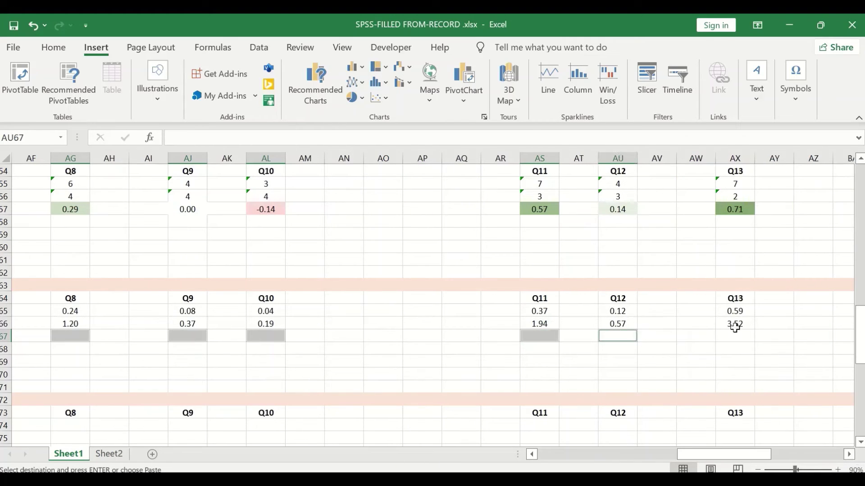
pyautogui.keyDown('ctrl'); pyautogui.click(735, 335); pyautogui.keyUp('ctrl')
pyautogui.click(849, 454)
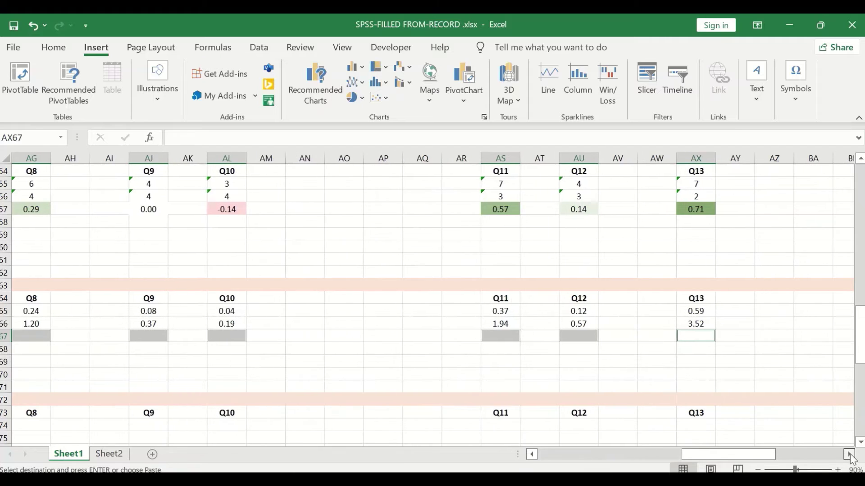
pyautogui.keyDown('ctrl'); pyautogui.click(617, 339); pyautogui.keyUp('ctrl')
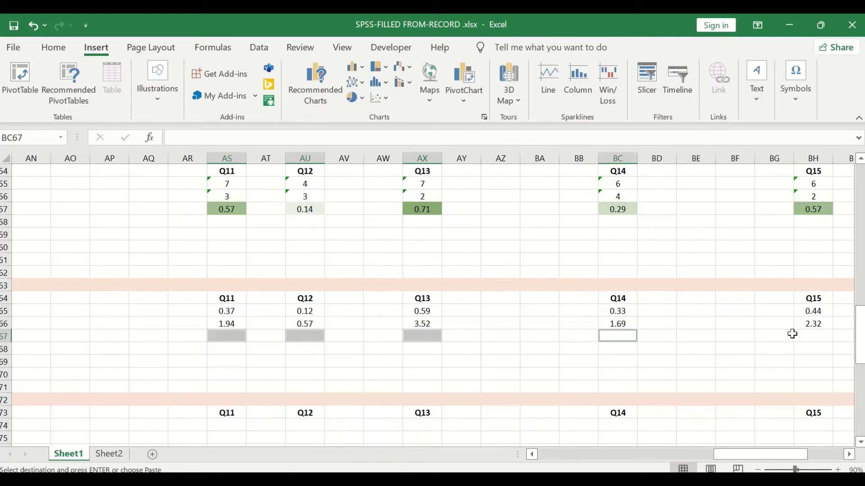
pyautogui.keyDown('ctrl'); pyautogui.click(812, 334); pyautogui.keyUp('ctrl')
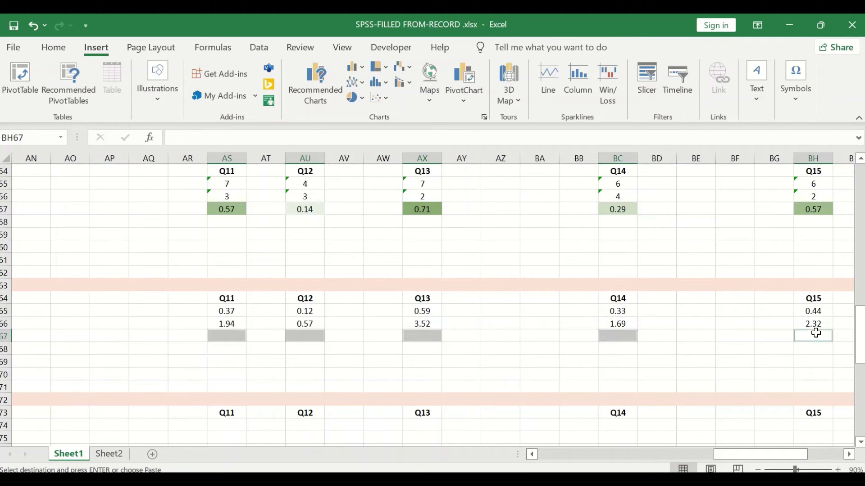
# - Paste the copied P-value formula into all the selected row 67 cells as formulas only and review the row
pyautogui.rightClick(237, 338)
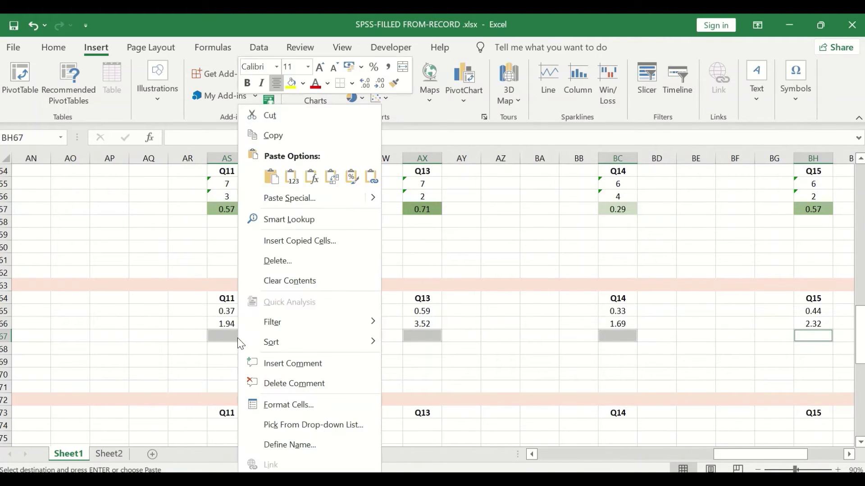
pyautogui.click(312, 177)
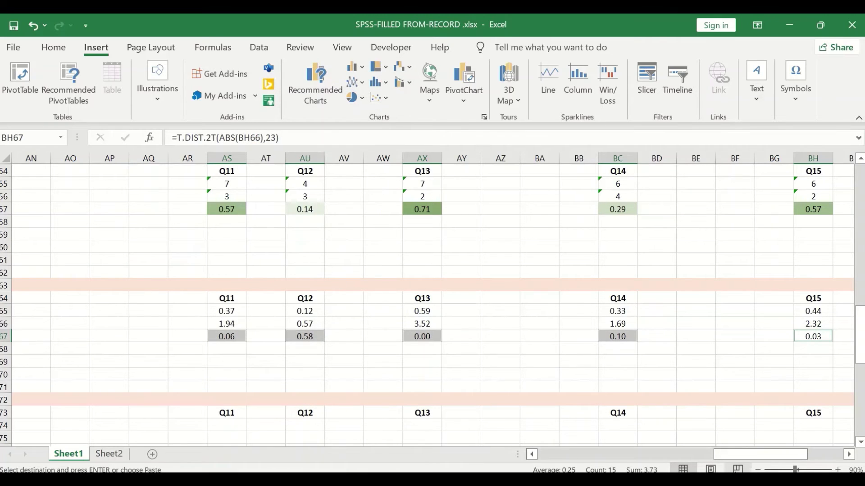
pyautogui.moveTo(741, 458); pyautogui.dragTo(534, 452)
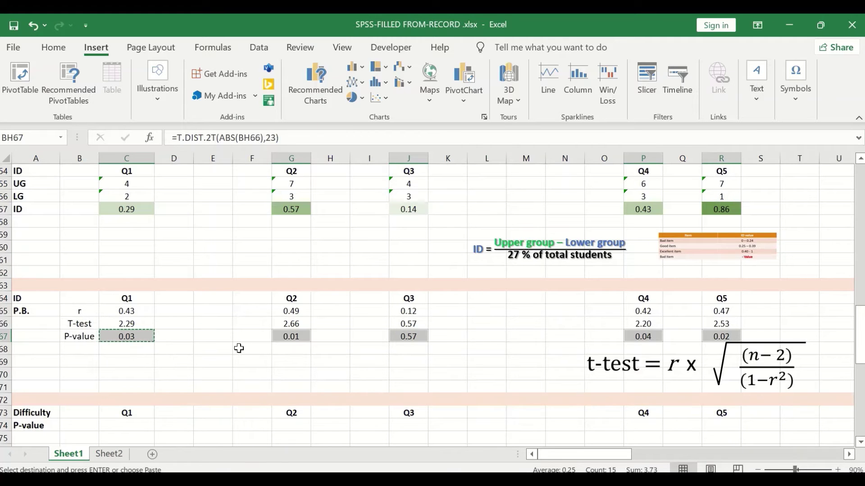
pyautogui.click(848, 454)
pyautogui.click(849, 455)
pyautogui.moveTo(845, 457); pyautogui.dragTo(849, 458)
pyautogui.moveTo(795, 458); pyautogui.dragTo(577, 454)
# - Enter the significance note "P<0.05-sig" in C69 below Q1's P-value
pyautogui.click(132, 362)
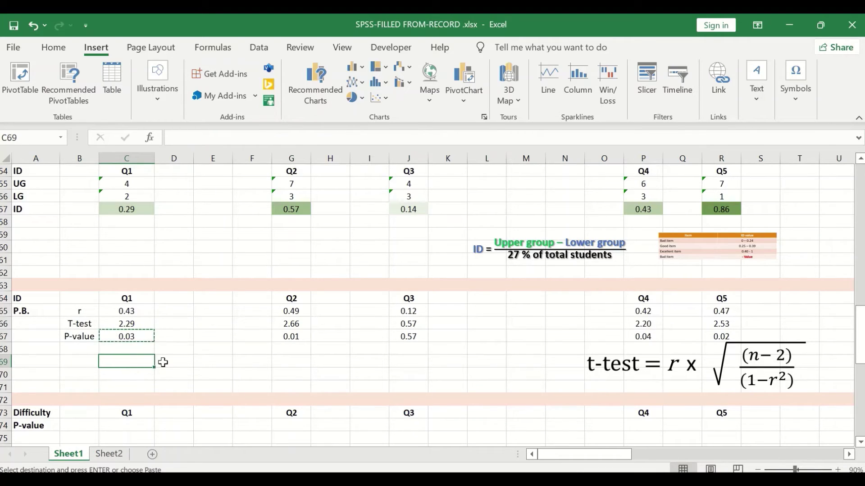
pyautogui.write('P<0.05')
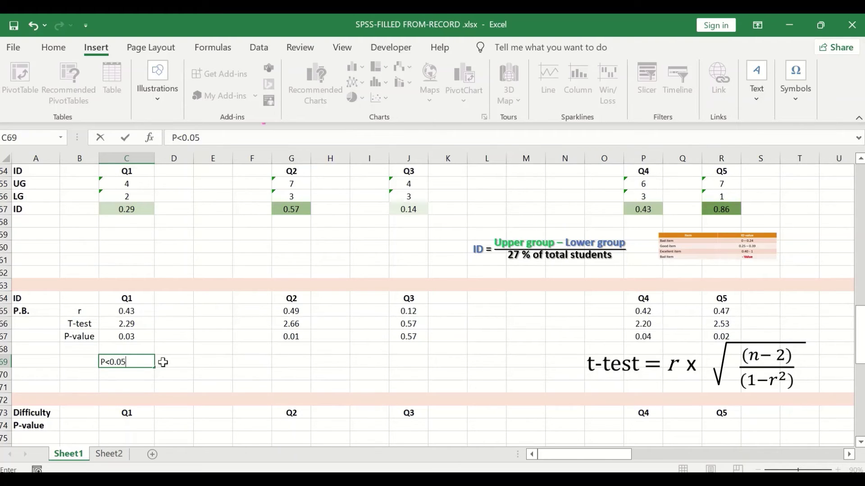
pyautogui.write('-s')
pyautogui.press('Return')
pyautogui.write('i')
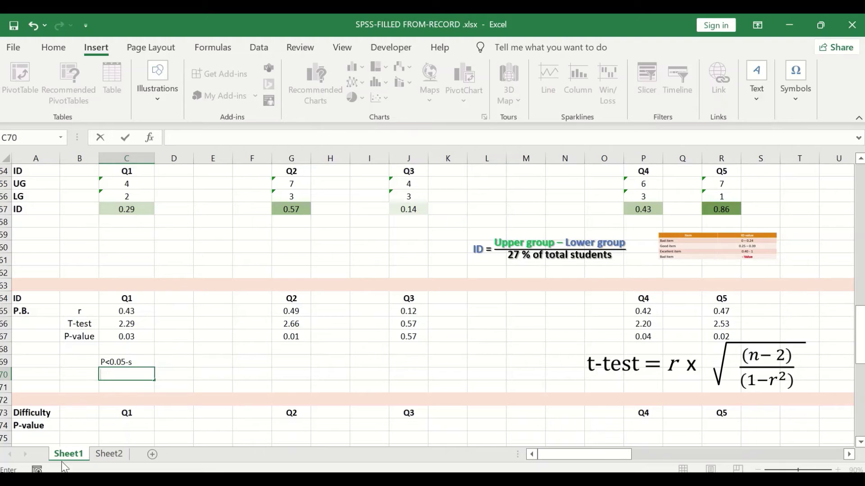
pyautogui.click(138, 365)
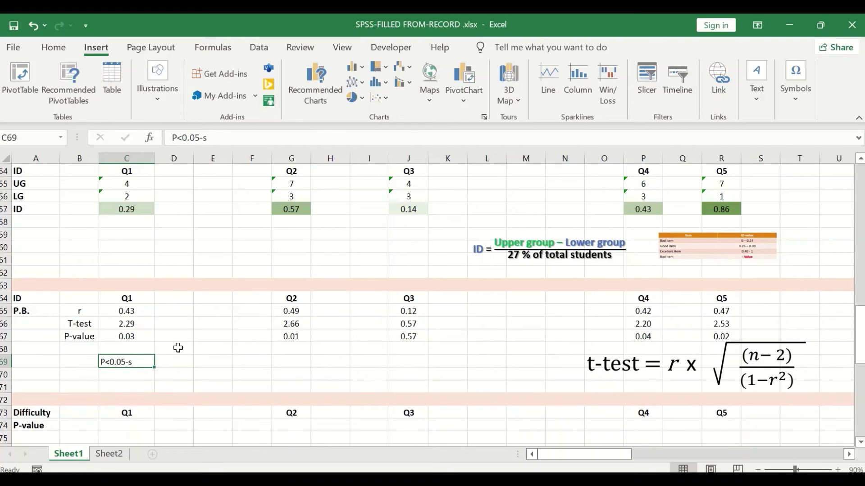
pyautogui.click(213, 137)
pyautogui.write('ig')
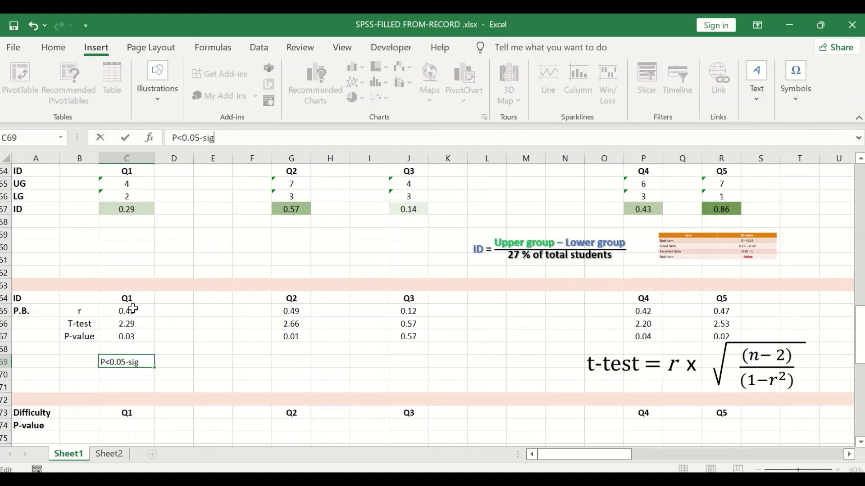
pyautogui.press('Return')
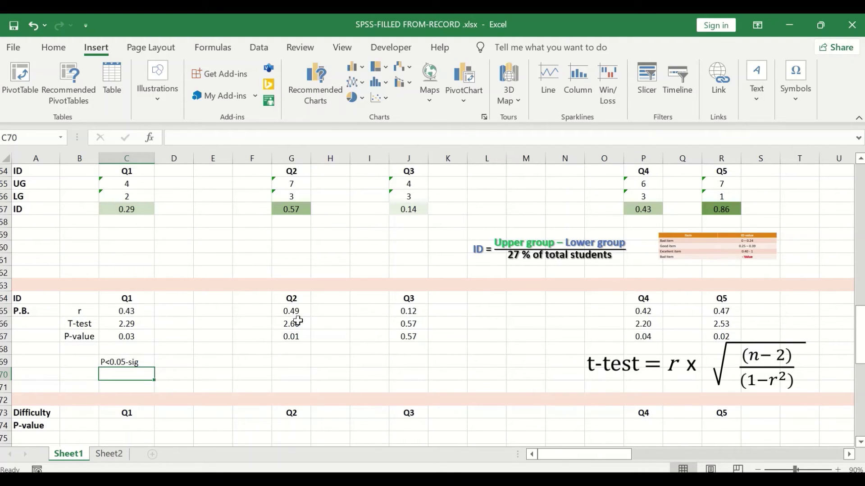
# - Review the P-values in row 67 for Q3 to Q10 and compare them with the point-biserial rating table
pyautogui.click(409, 337)
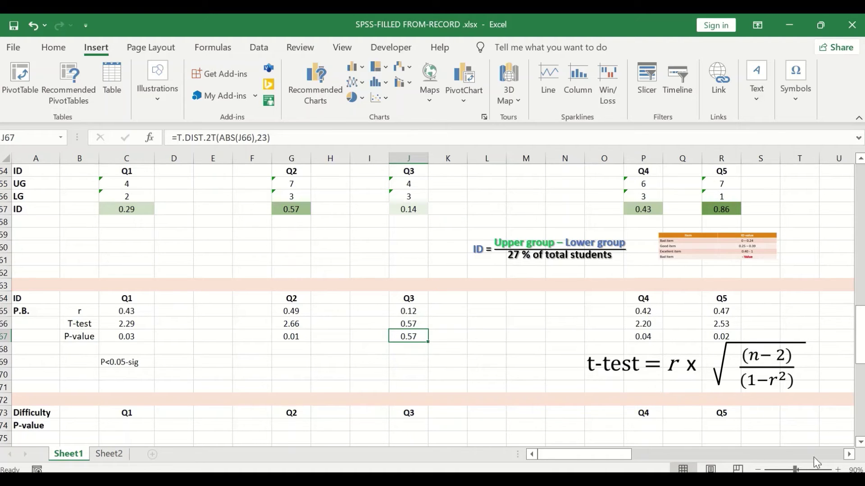
pyautogui.click(849, 455)
pyautogui.click(849, 455)
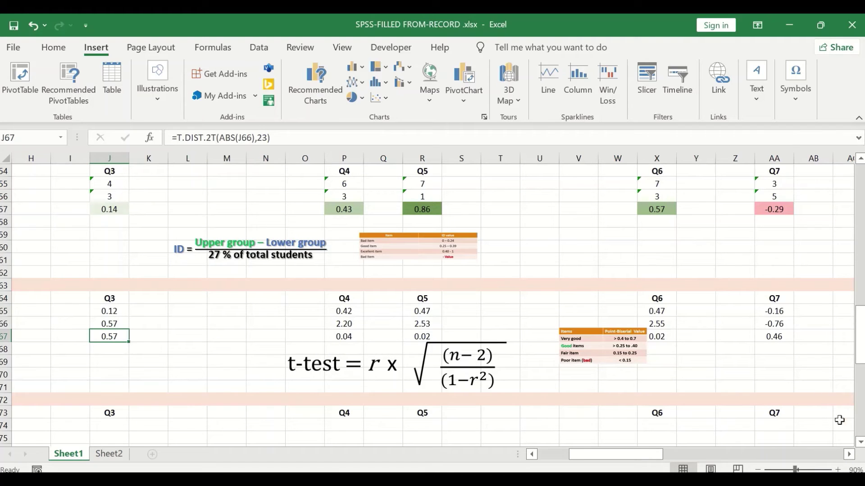
pyautogui.click(849, 454)
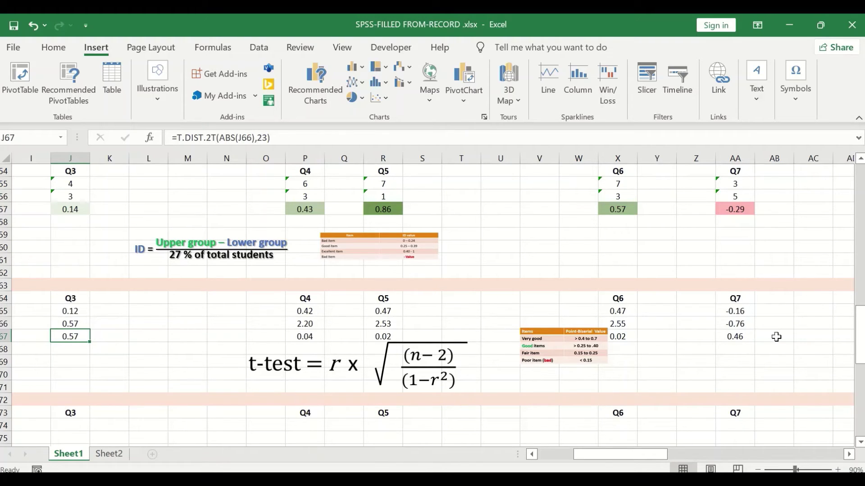
pyautogui.click(849, 455)
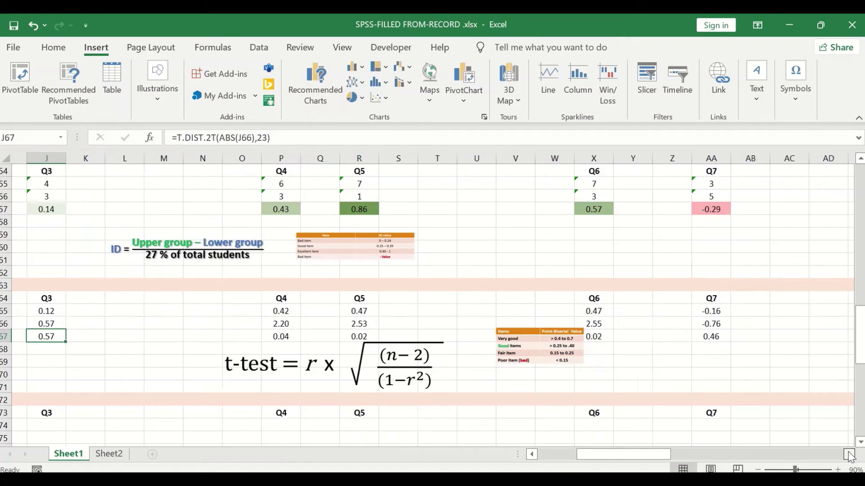
pyautogui.click(849, 454)
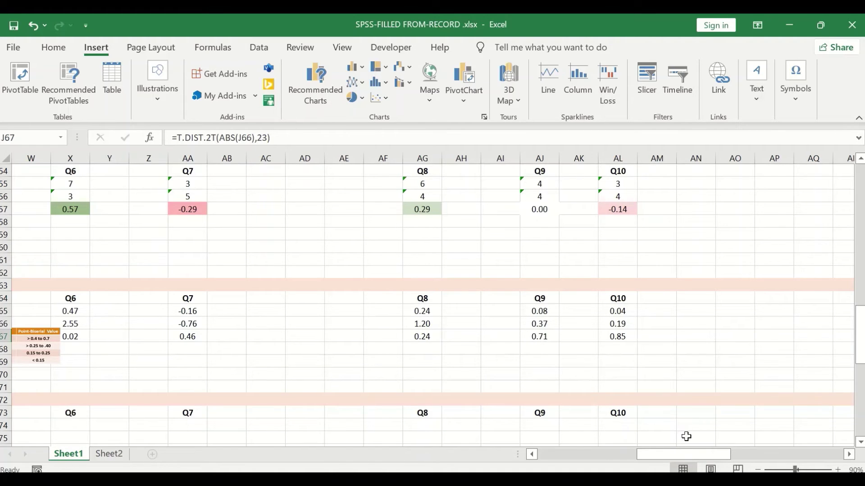
pyautogui.moveTo(699, 456); pyautogui.dragTo(309, 439)
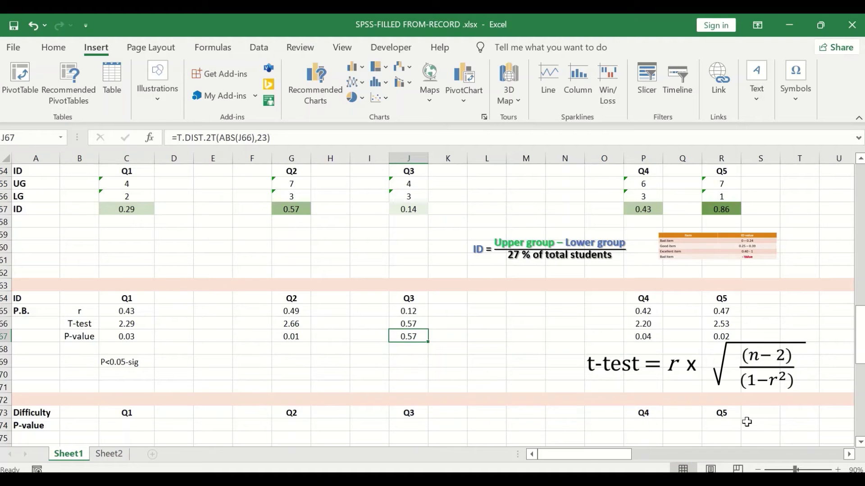
pyautogui.click(849, 454)
pyautogui.click(849, 454)
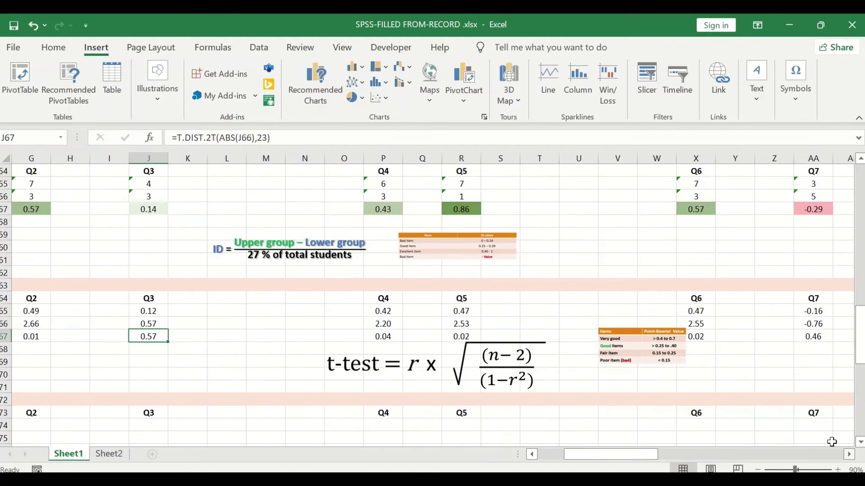
pyautogui.click(650, 338)
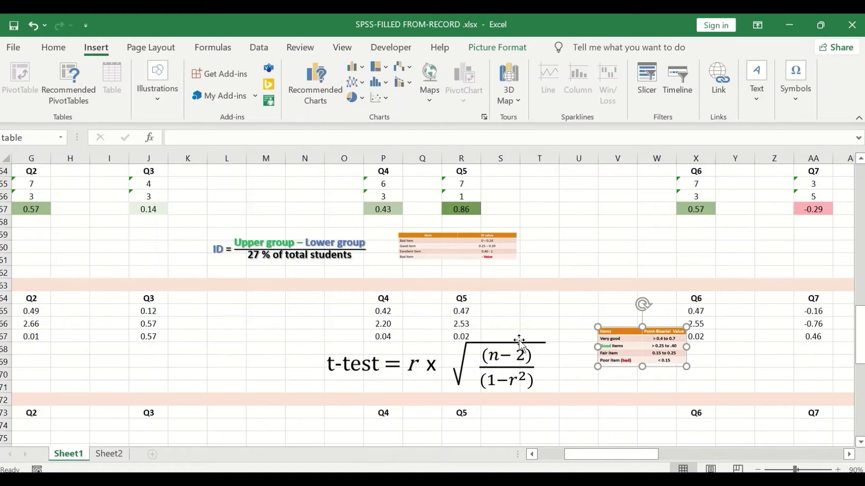
pyautogui.moveTo(629, 455); pyautogui.dragTo(593, 455)
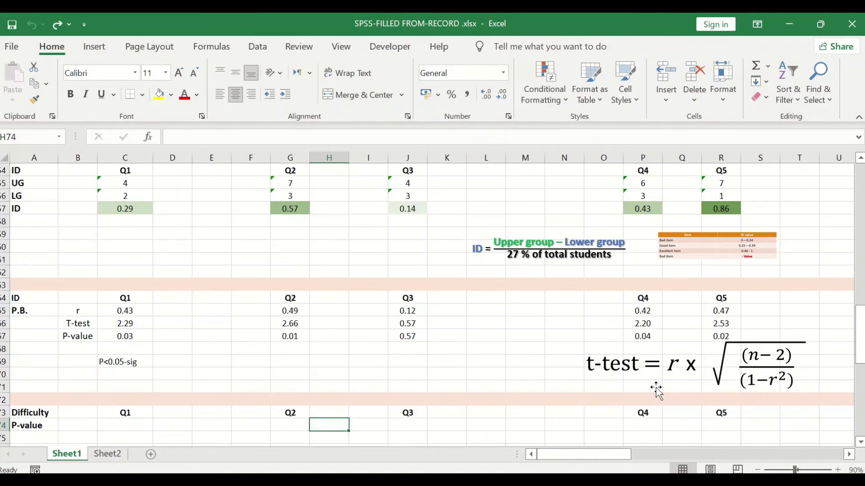
# - Start a SUM formula over Q1's student scores C2:C26 in the difficulty cell C74
pyautogui.scroll(-1, 709, 399)
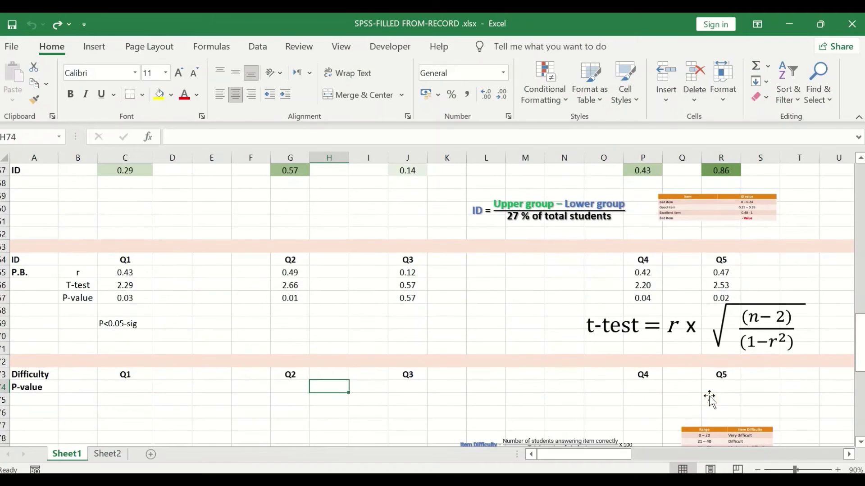
pyautogui.scroll(-1, 708, 395)
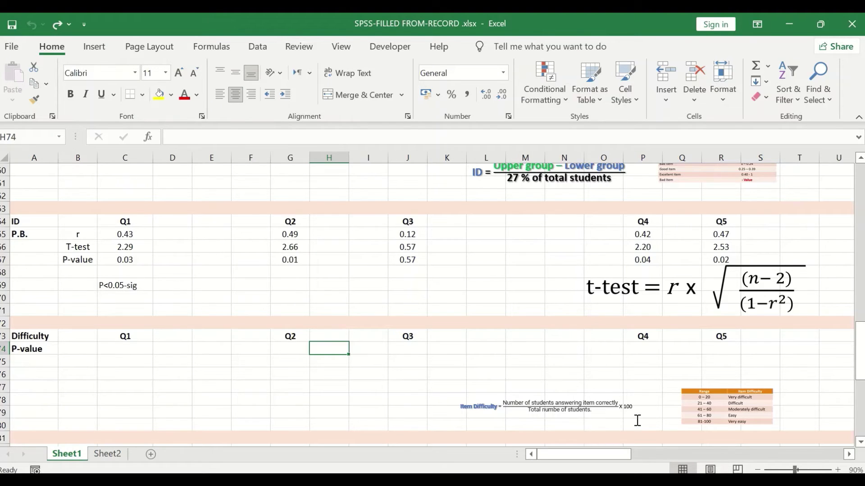
pyautogui.click(136, 351)
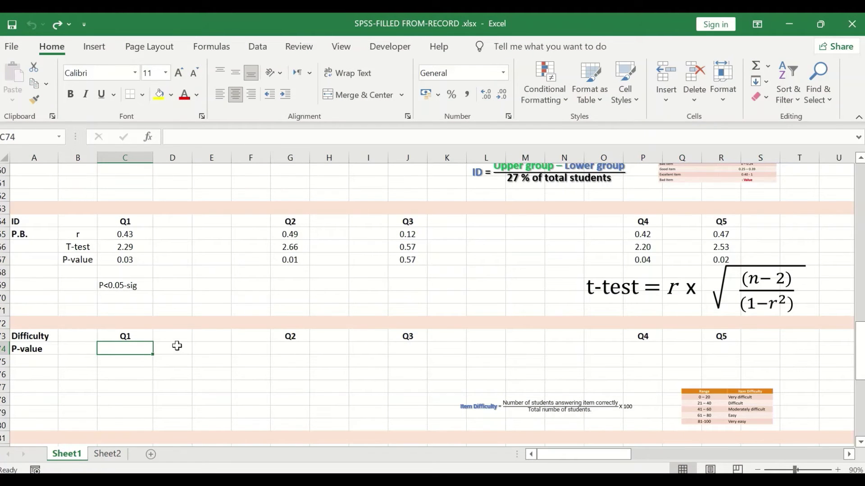
pyautogui.click(767, 67)
pyautogui.click(771, 80)
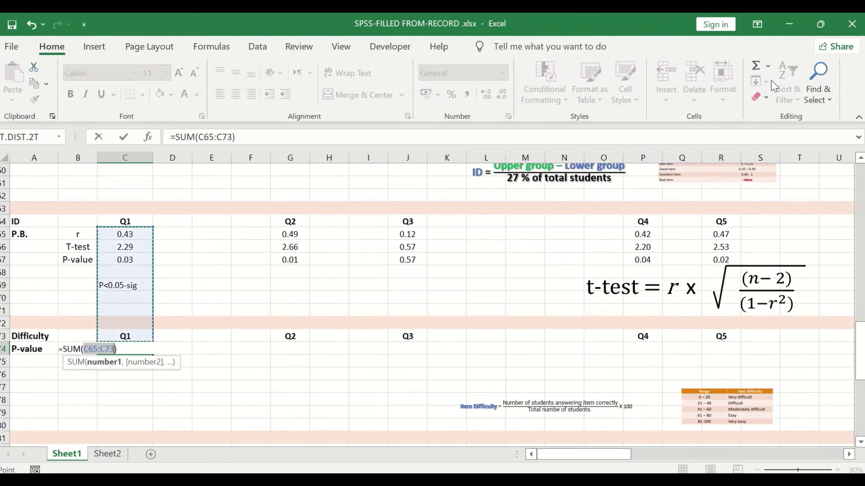
pyautogui.scroll(20, 232, 322)
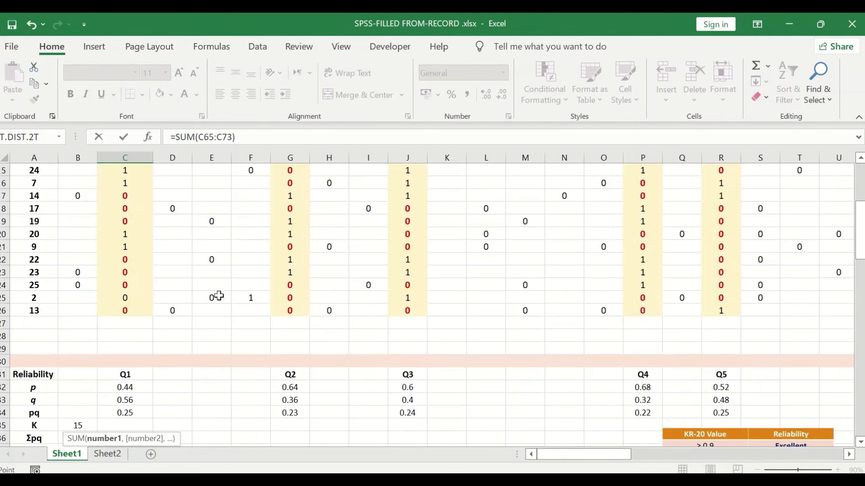
pyautogui.moveTo(137, 184); pyautogui.dragTo(121, 321)
pyautogui.moveTo(114, 396)
pyautogui.mouseDown()
pyautogui.moveTo(125, 449)
pyautogui.moveTo(125, 390)
pyautogui.mouseUp()
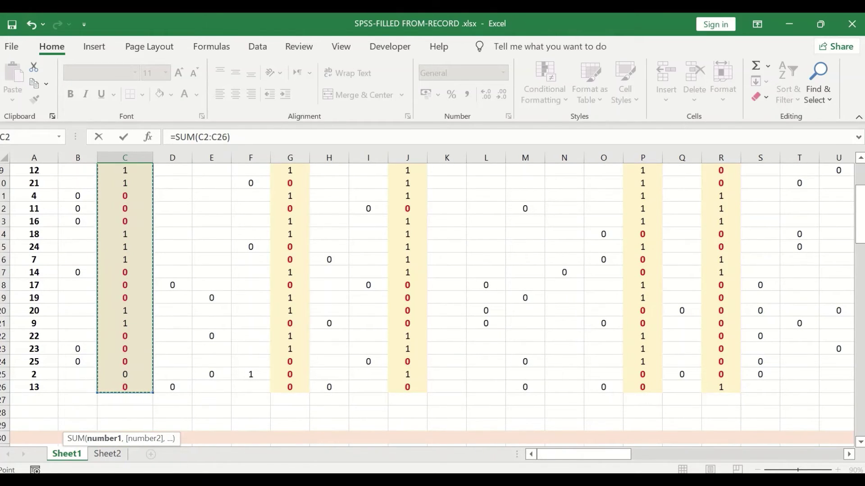
pyautogui.scroll(3, 183, 399)
pyautogui.scroll(-3, 180, 396)
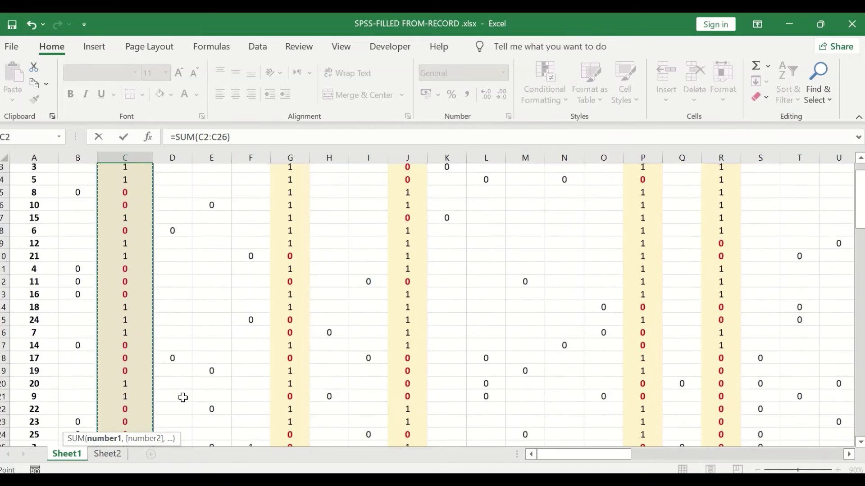
pyautogui.scroll(3, 142, 365)
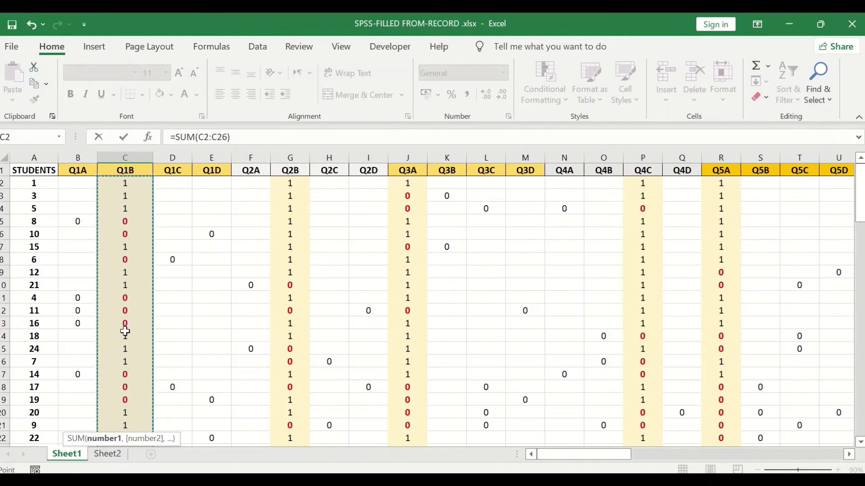
pyautogui.scroll(-7, 126, 290)
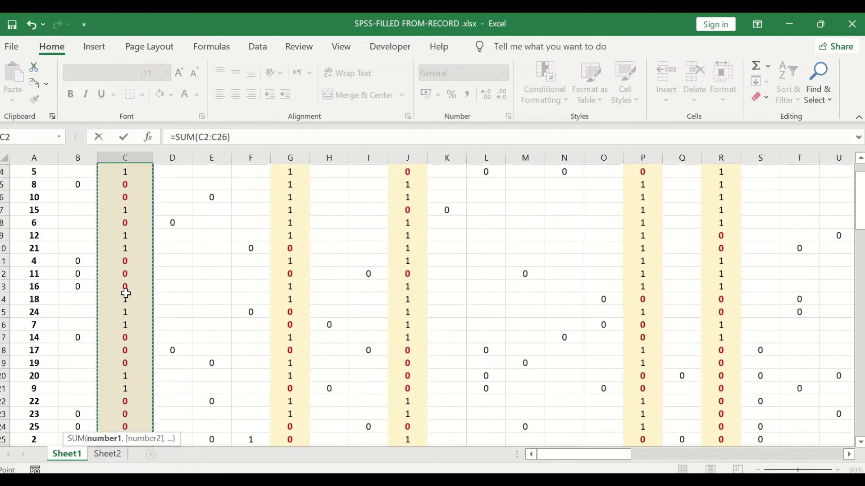
pyautogui.scroll(-10, 127, 298)
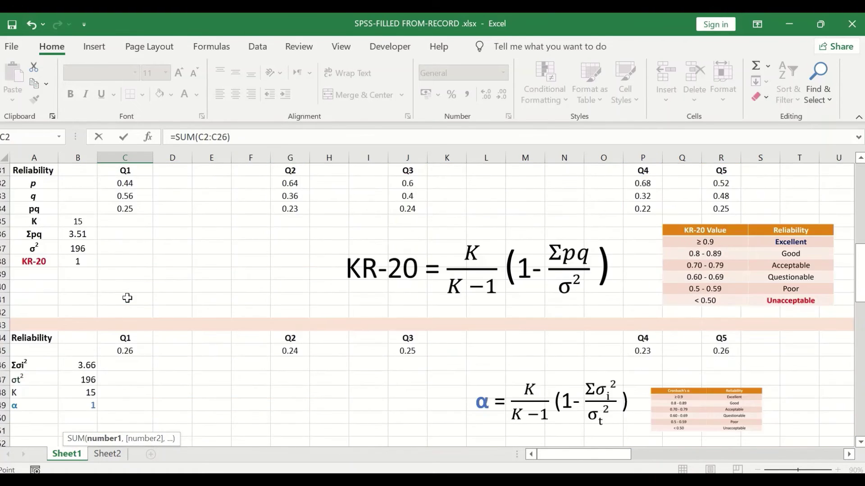
pyautogui.scroll(-2, 129, 299)
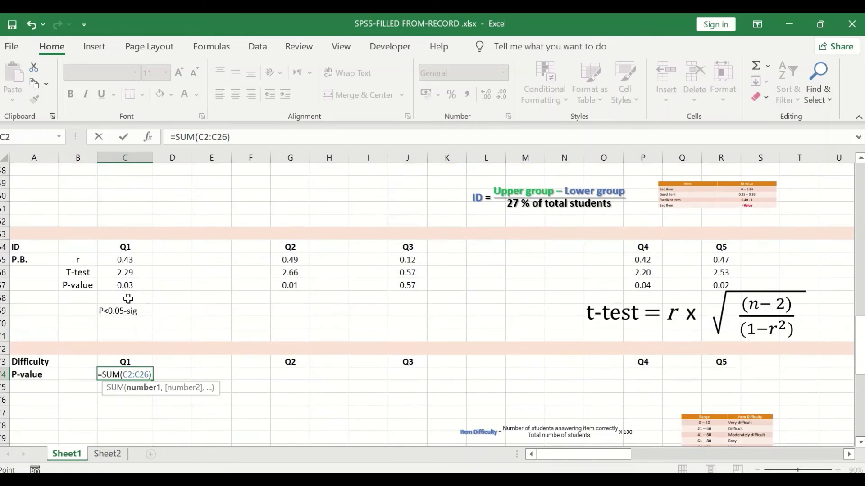
# - Complete Q1's difficulty formula in C74 as =SUM(C2:C26)/25*100 and enter it
pyautogui.click(249, 137)
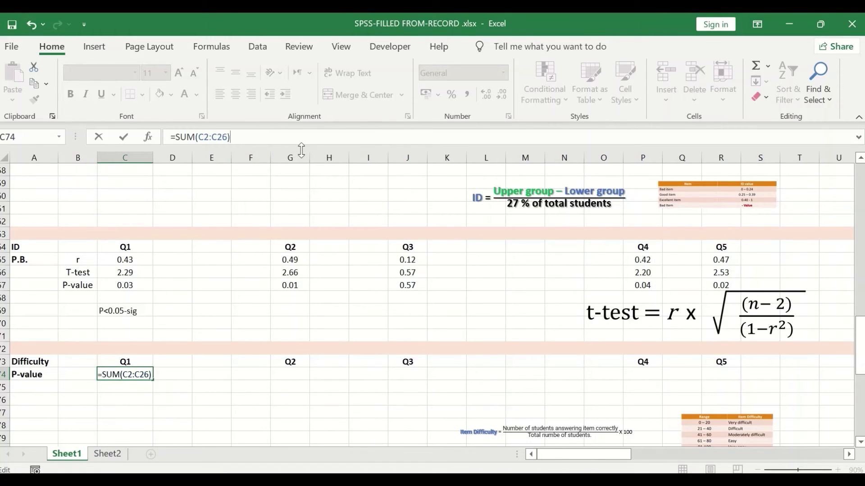
pyautogui.write('/')
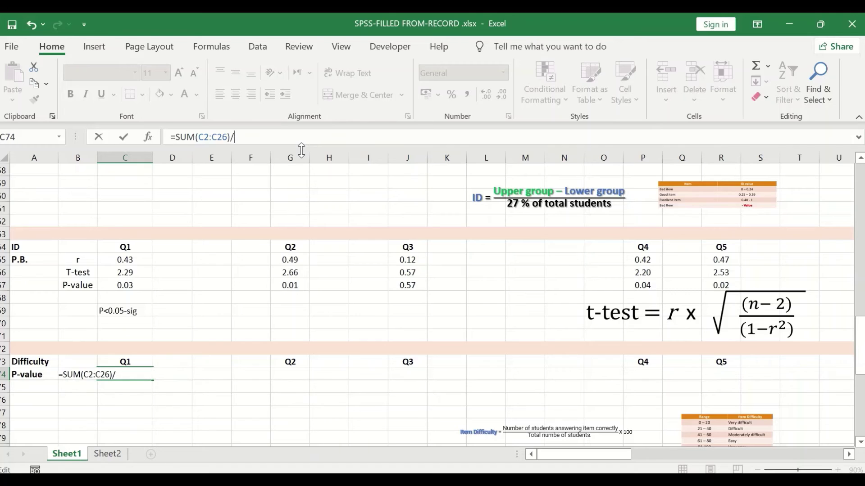
pyautogui.write('25')
pyautogui.write('*100')
pyautogui.press('Return')
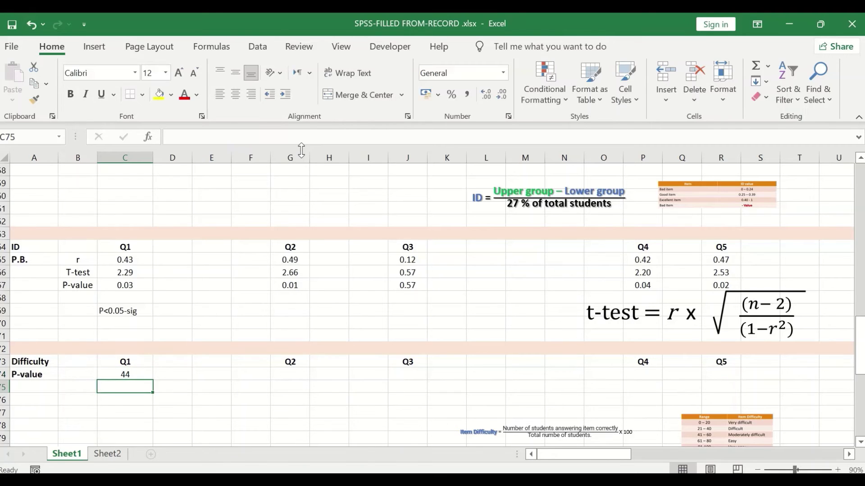
# - Copy Q1's difficulty formula from C74 and multi-select the difficulty cells of Q2 to Q5: G74, J74, P74 and R74
pyautogui.click(126, 374)
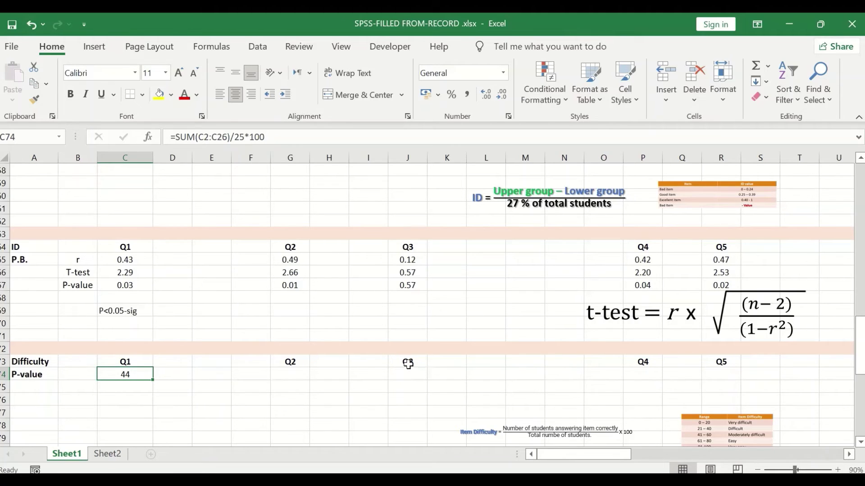
pyautogui.click(291, 377)
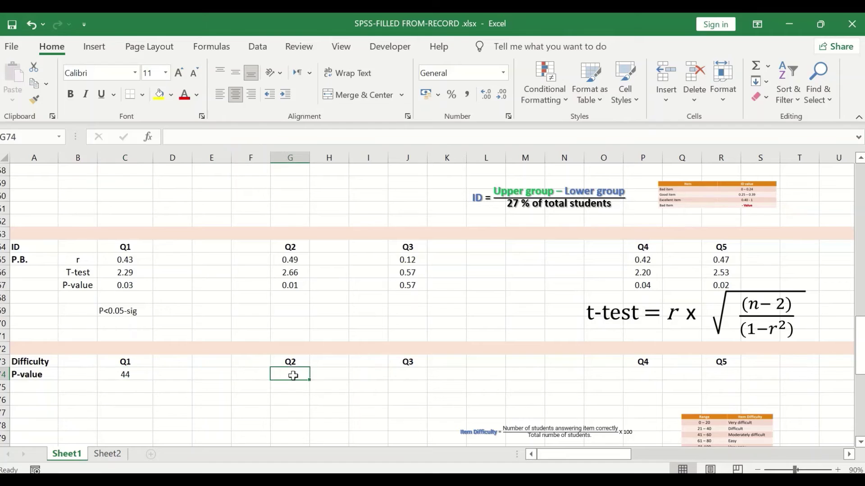
pyautogui.click(119, 377)
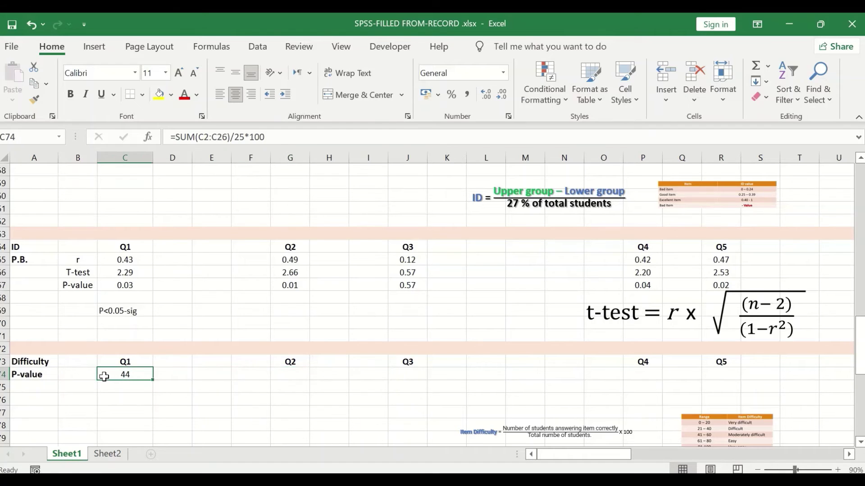
pyautogui.hotkey('ctrl', 'c')
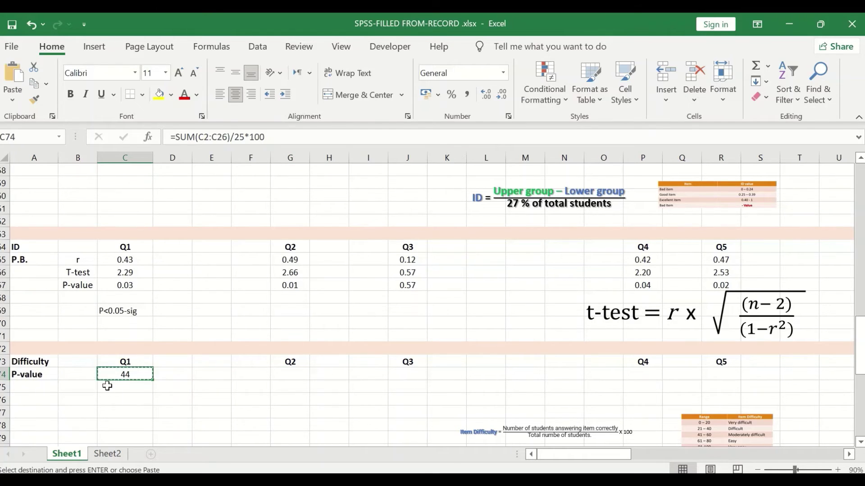
pyautogui.click(296, 374)
pyautogui.keyDown('ctrl'); pyautogui.click(401, 371); pyautogui.keyUp('ctrl')
pyautogui.keyDown('ctrl'); pyautogui.click(643, 372); pyautogui.keyUp('ctrl')
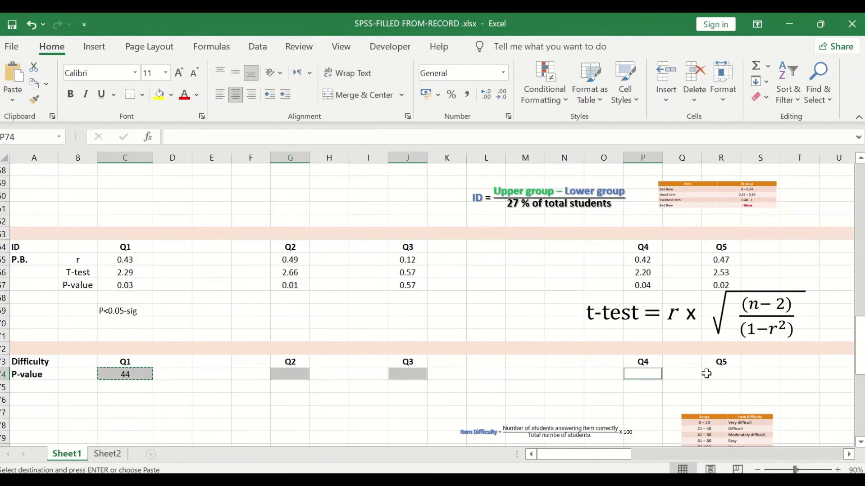
pyautogui.keyDown('ctrl'); pyautogui.click(721, 373); pyautogui.keyUp('ctrl')
# - Extend the multiple selection with the difficulty cells of Q6 to Q10: X74, AA74, AG74, AJ74 and AL74
pyautogui.click(849, 454)
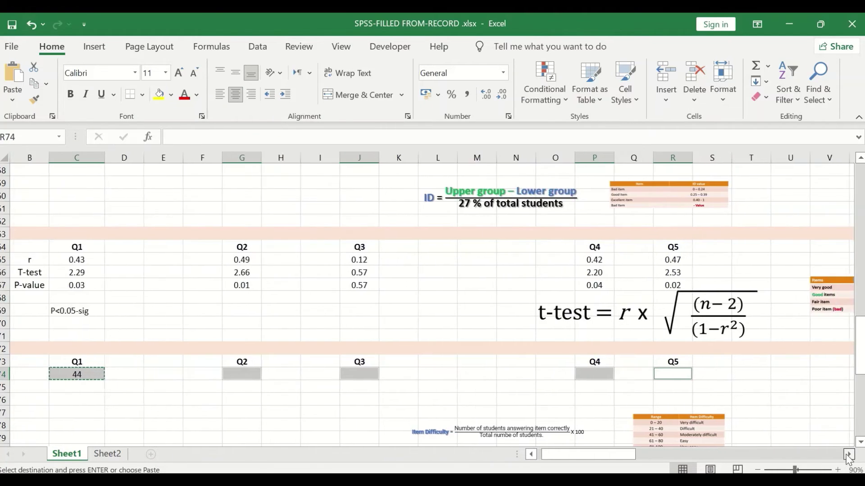
pyautogui.click(849, 454)
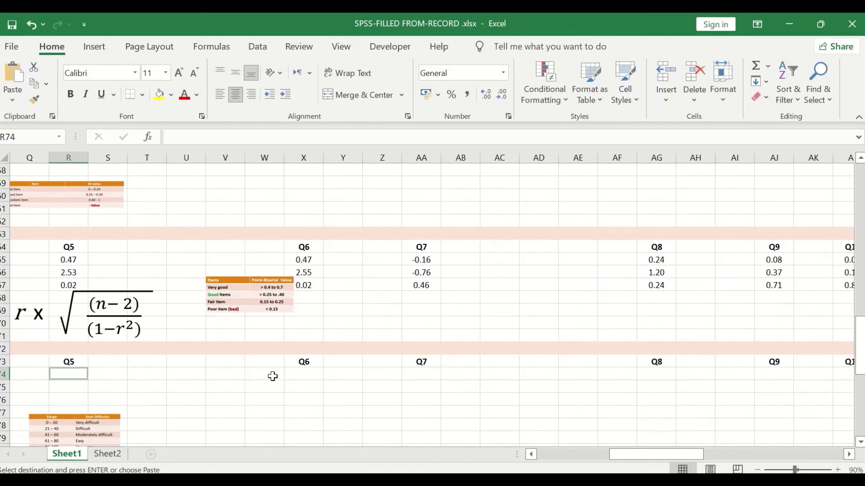
pyautogui.keyDown('ctrl'); pyautogui.click(296, 375); pyautogui.keyUp('ctrl')
pyautogui.keyDown('ctrl'); pyautogui.click(414, 373); pyautogui.keyUp('ctrl')
pyautogui.keyDown('ctrl'); pyautogui.click(656, 363); pyautogui.keyUp('ctrl')
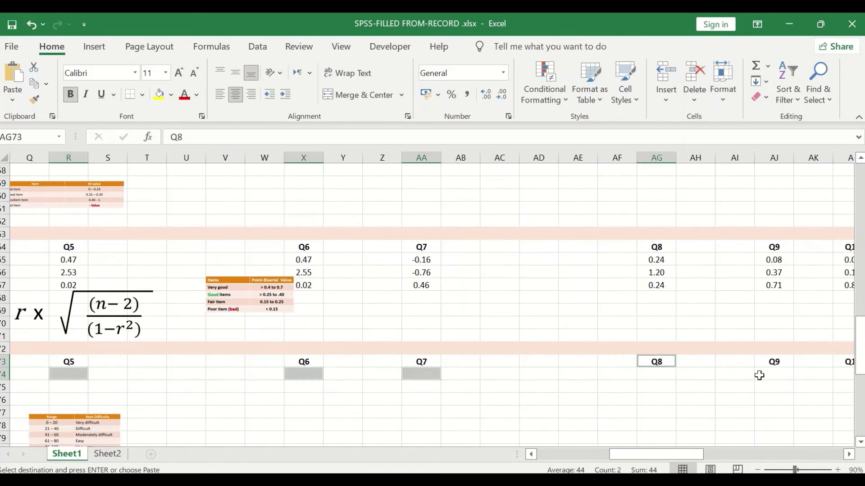
pyautogui.keyDown('ctrl'); pyautogui.click(663, 372); pyautogui.keyUp('ctrl')
pyautogui.keyDown('ctrl'); pyautogui.click(778, 373); pyautogui.keyUp('ctrl')
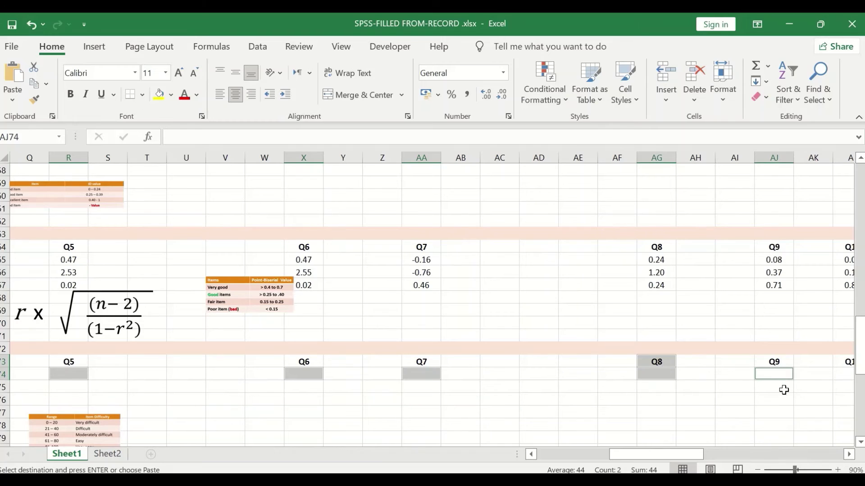
pyautogui.keyDown('ctrl'); pyautogui.click(656, 363); pyautogui.keyUp('ctrl')
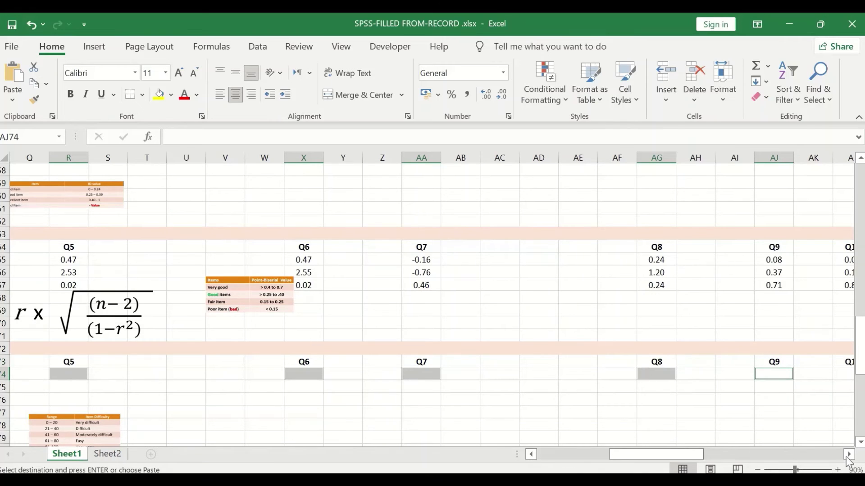
pyautogui.click(848, 454)
pyautogui.click(849, 455)
pyautogui.click(848, 455)
pyautogui.click(848, 454)
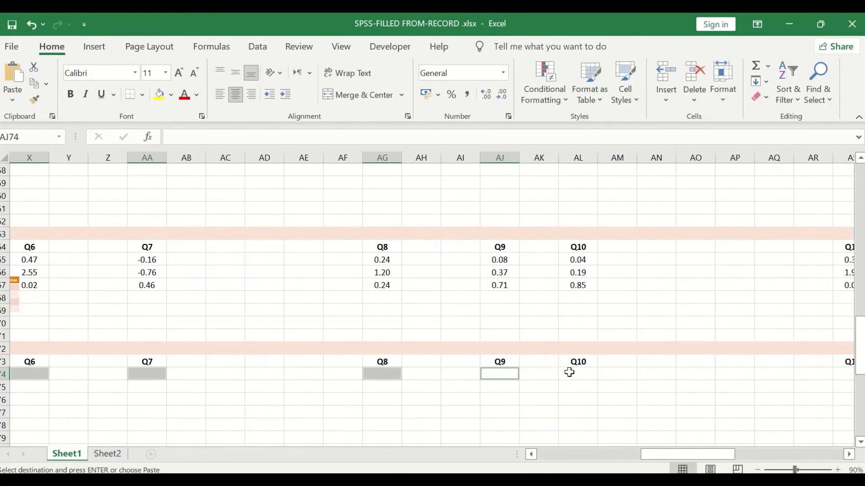
pyautogui.keyDown('ctrl'); pyautogui.click(576, 373); pyautogui.keyUp('ctrl')
pyautogui.click(849, 455)
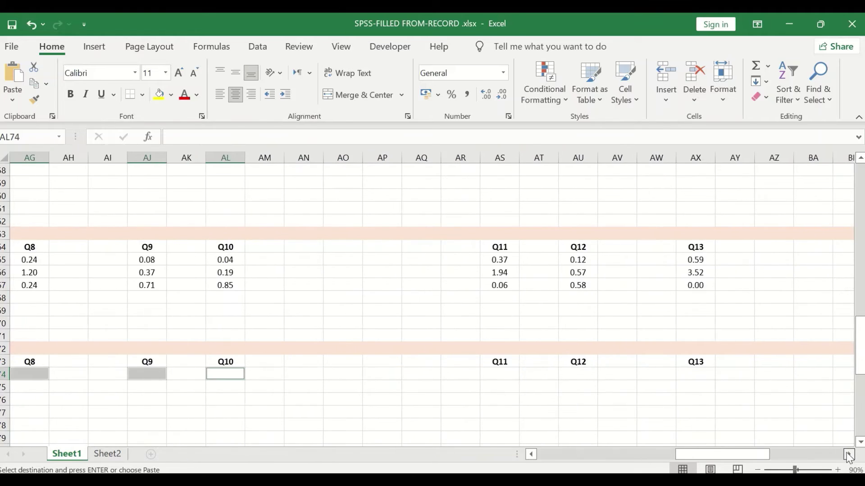
# - Extend the multiple selection with the difficulty cells of Q11 to Q15: AS74, AU74, AX74, BC74 and BH74
pyautogui.keyDown('ctrl'); pyautogui.click(385, 377); pyautogui.keyUp('ctrl')
pyautogui.keyDown('ctrl'); pyautogui.click(460, 374); pyautogui.keyUp('ctrl')
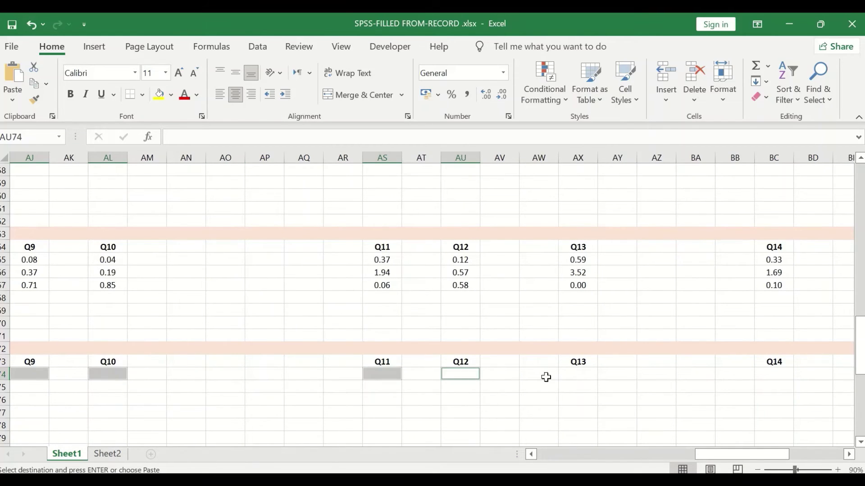
pyautogui.keyDown('ctrl'); pyautogui.click(577, 373); pyautogui.keyUp('ctrl')
pyautogui.keyDown('ctrl'); pyautogui.click(771, 376); pyautogui.keyUp('ctrl')
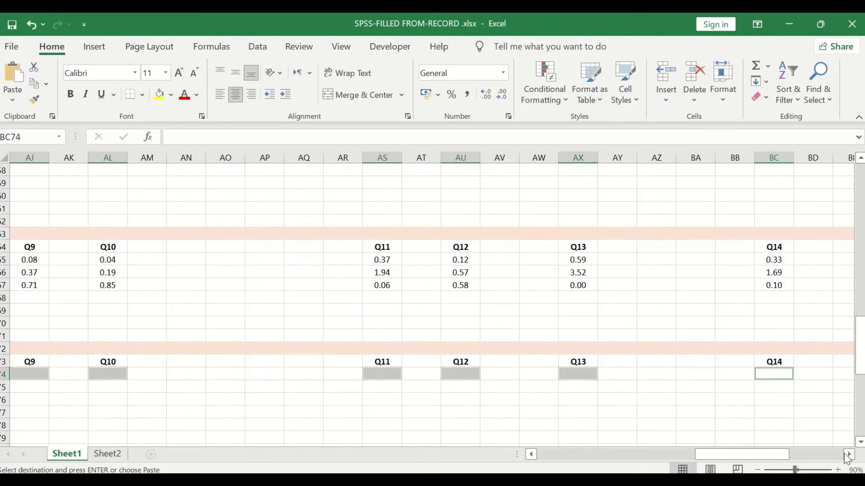
pyautogui.click(848, 454)
pyautogui.click(849, 454)
pyautogui.keyDown('ctrl'); pyautogui.click(666, 373); pyautogui.keyUp('ctrl')
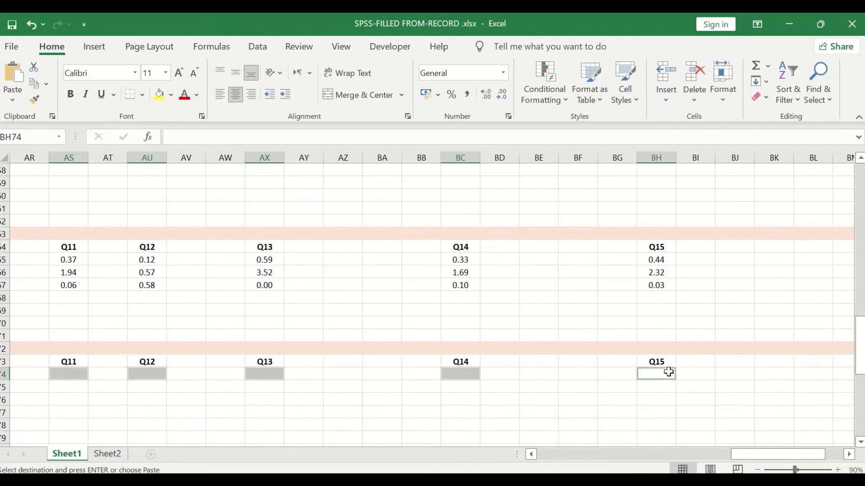
# - Paste only the copied difficulty formula into all selected cells of row 74 and clear the multiple selection
pyautogui.rightClick(449, 373)
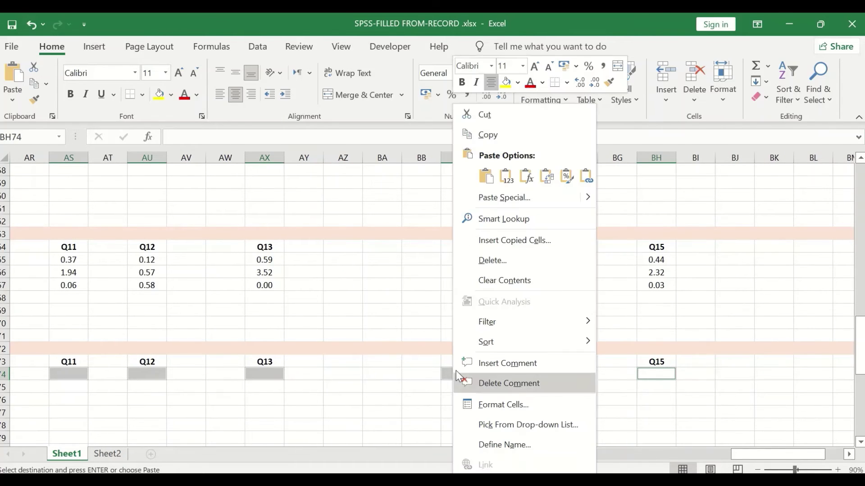
pyautogui.click(526, 175)
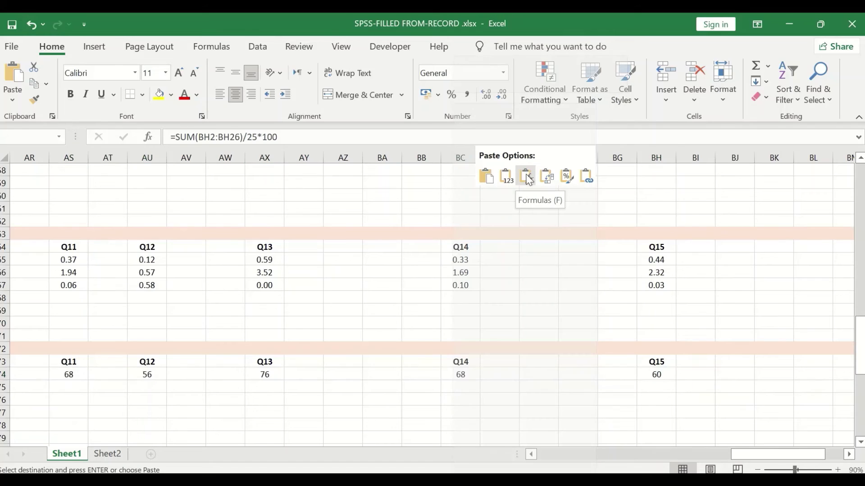
pyautogui.click(527, 176)
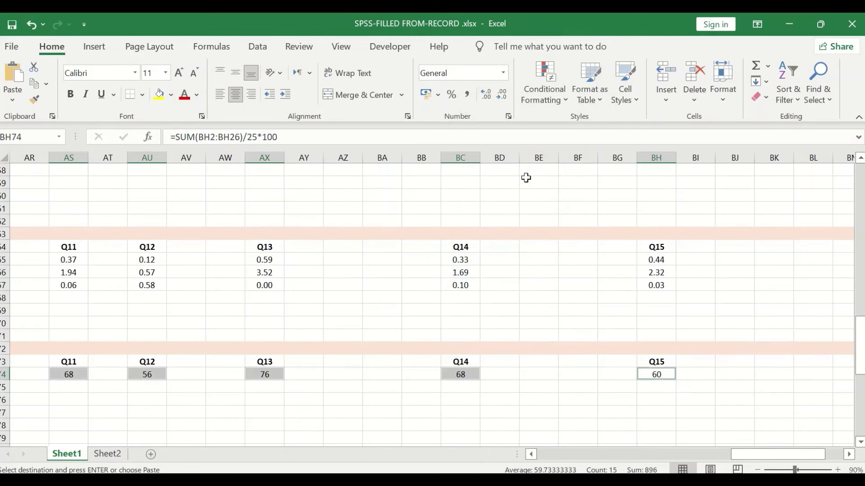
pyautogui.moveTo(788, 450); pyautogui.dragTo(409, 456)
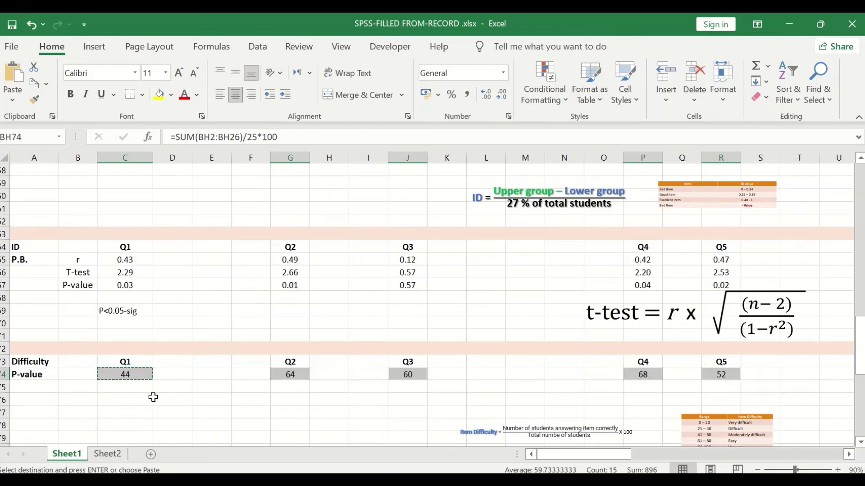
pyautogui.click(137, 392)
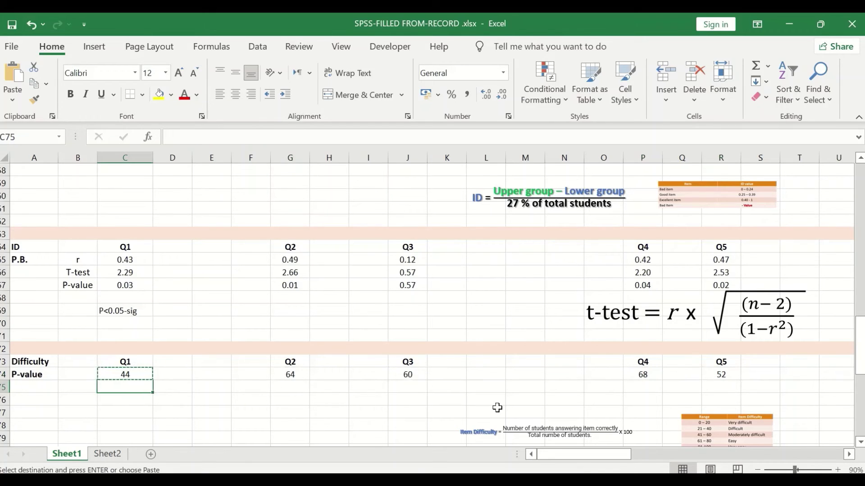
# - Enlarge the item difficulty range table picture below Q5 so its text is readable, keeping it between rows 76 and 80
pyautogui.moveTo(593, 452); pyautogui.dragTo(616, 421)
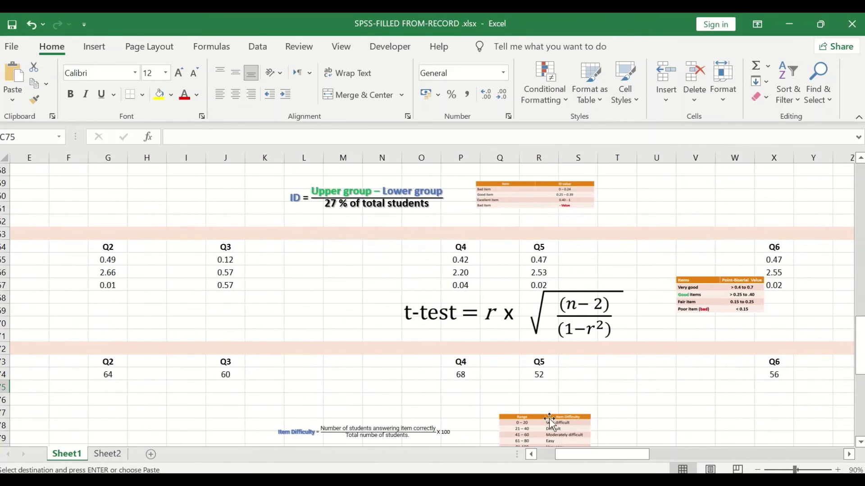
pyautogui.scroll(-1, 554, 419)
pyautogui.click(559, 396)
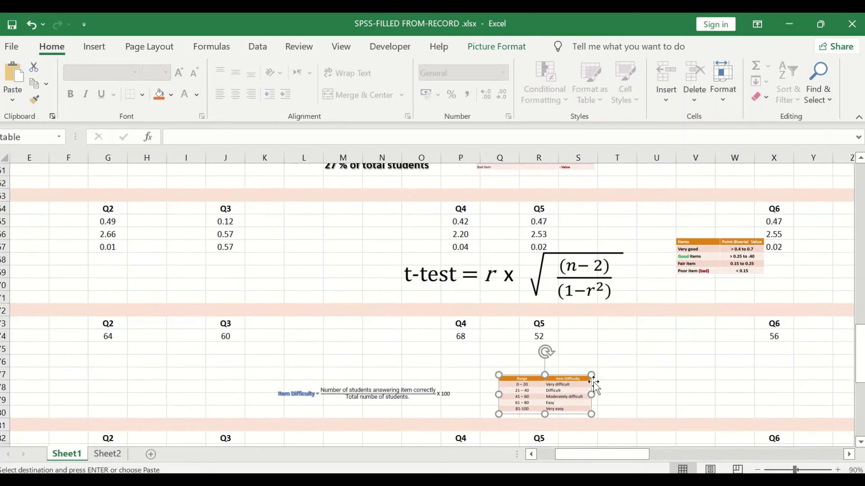
pyautogui.moveTo(591, 375); pyautogui.dragTo(629, 347)
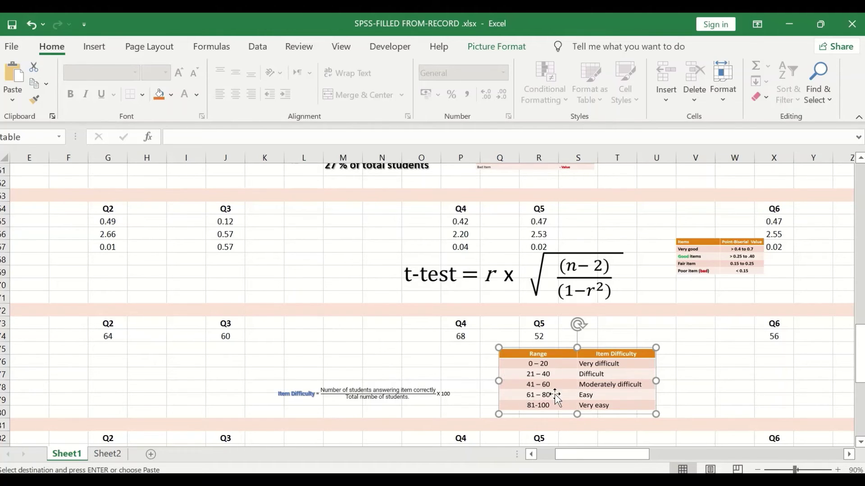
pyautogui.moveTo(656, 347); pyautogui.dragTo(635, 356)
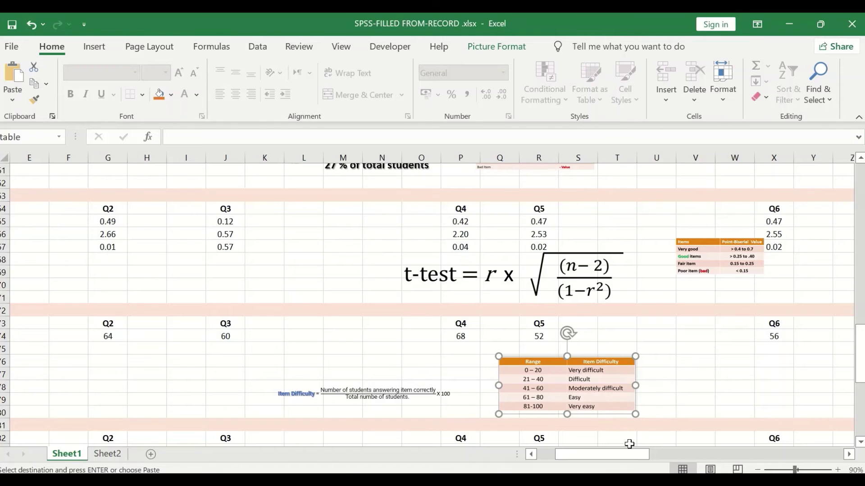
# - Review the difficulty percentages of Q1 to Q15 in row 74 against the item difficulty range table
pyautogui.moveTo(627, 452); pyautogui.dragTo(590, 453)
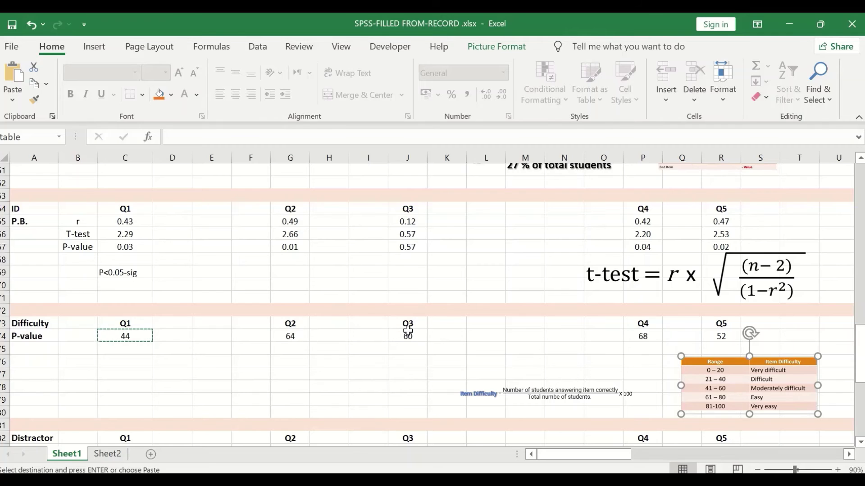
pyautogui.click(407, 336)
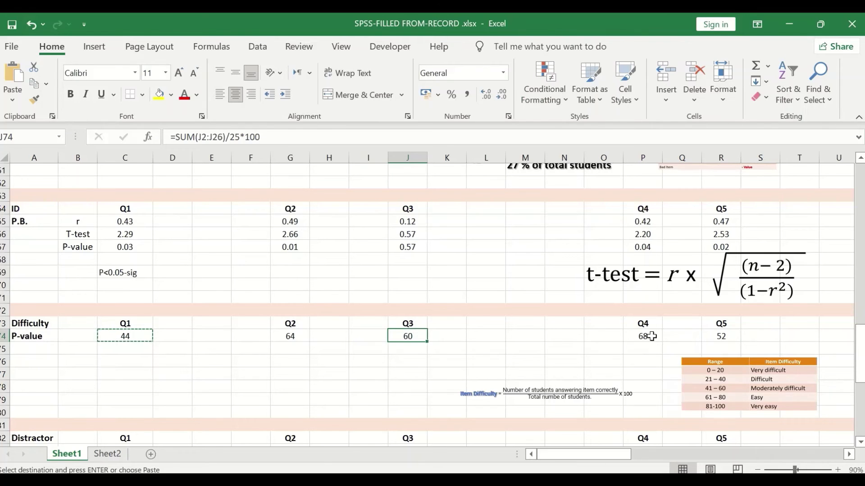
pyautogui.click(652, 336)
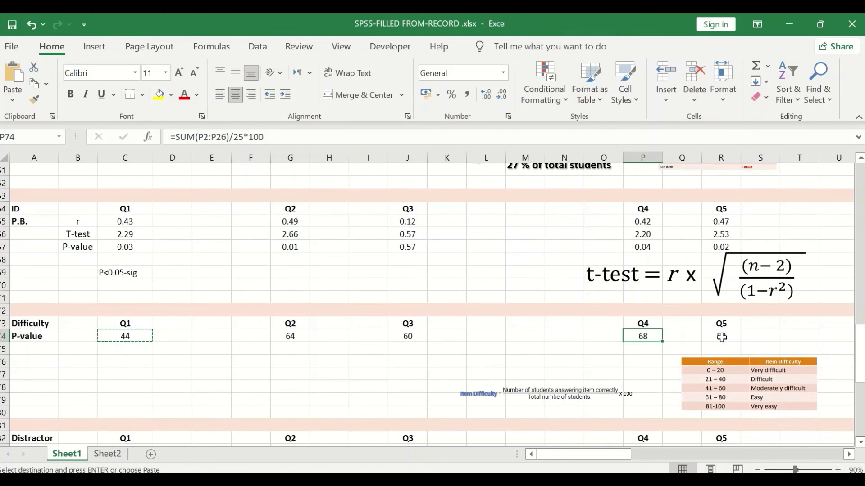
pyautogui.click(721, 338)
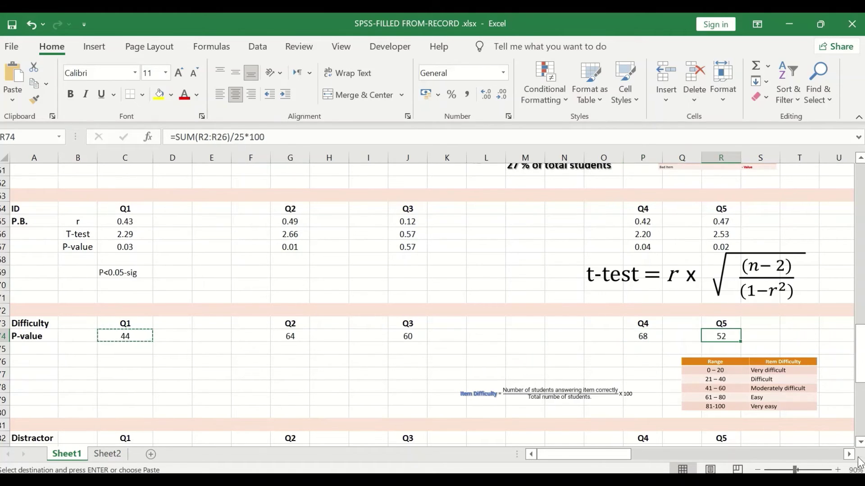
pyautogui.click(850, 455)
pyautogui.moveTo(851, 456); pyautogui.dragTo(851, 456)
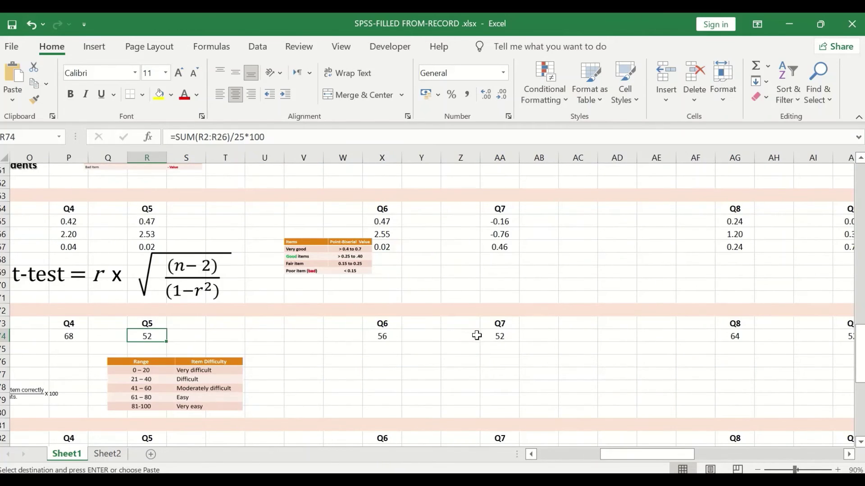
pyautogui.click(496, 335)
pyautogui.moveTo(850, 455); pyautogui.dragTo(851, 456)
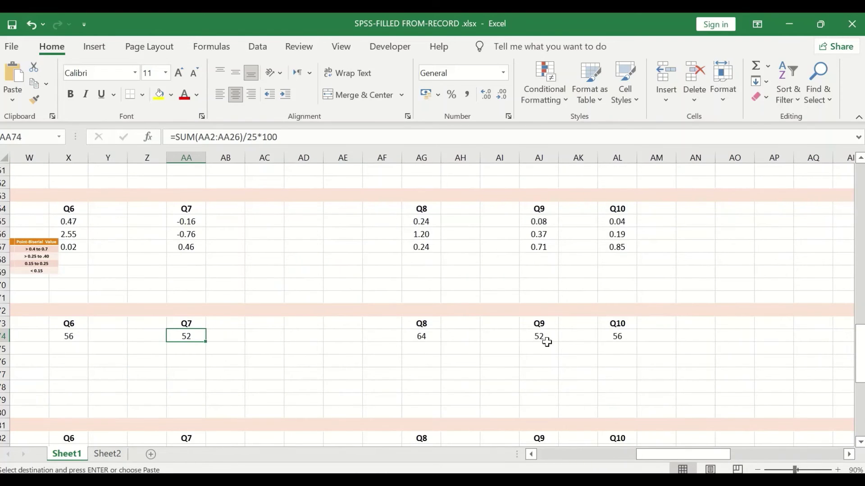
pyautogui.moveTo(850, 455); pyautogui.dragTo(850, 455)
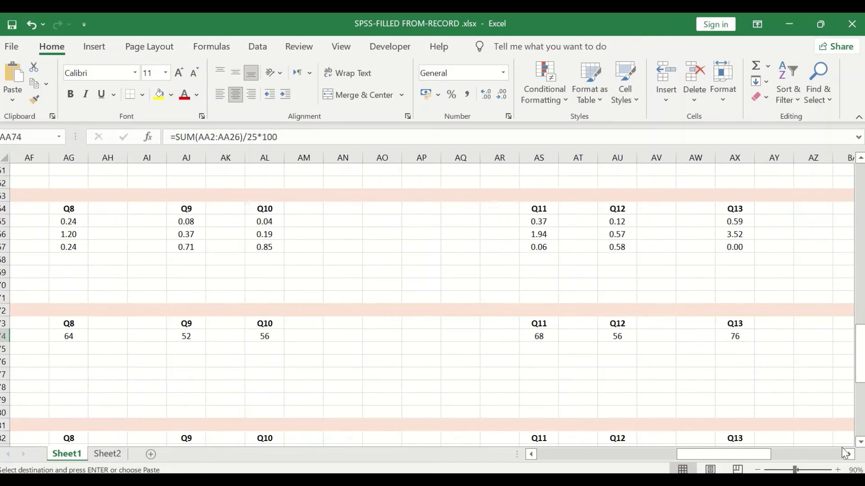
pyautogui.click(736, 335)
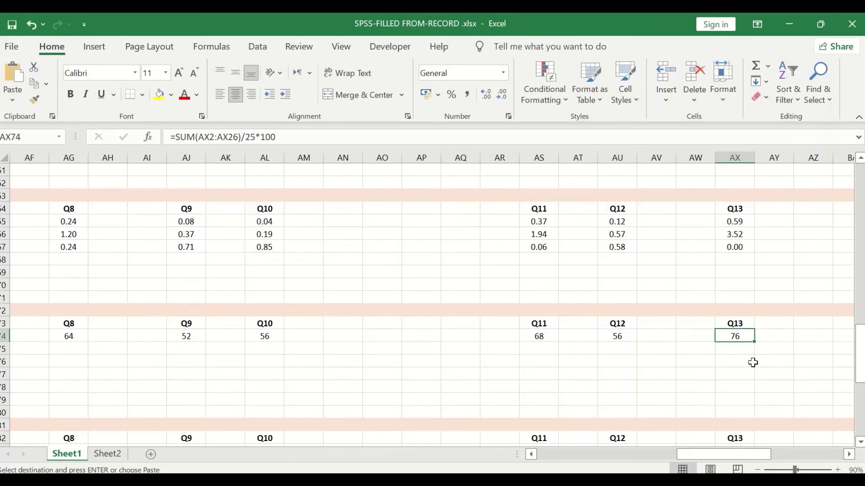
pyautogui.click(731, 456)
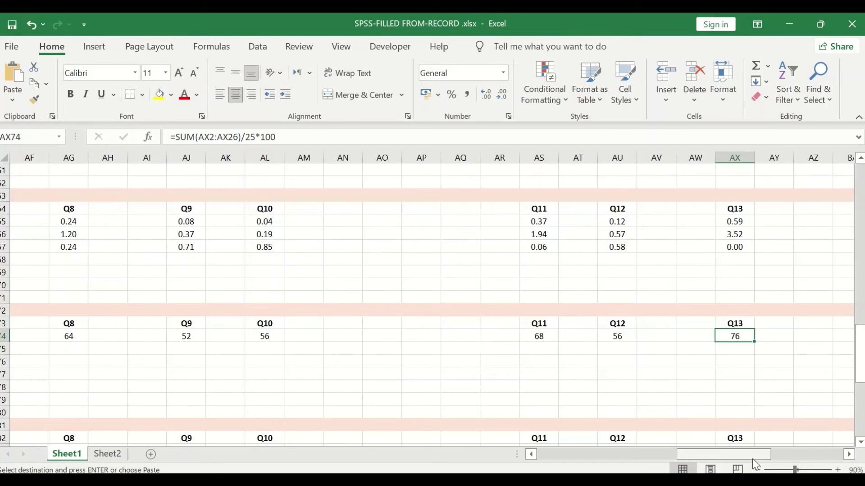
pyautogui.moveTo(753, 458); pyautogui.dragTo(804, 436)
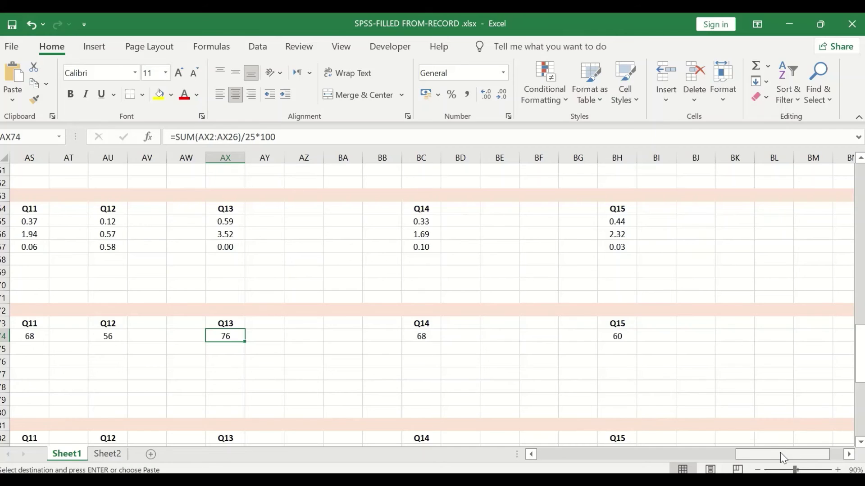
# - Examine the Distractor P-value section and its formula, the students' distractor answers at the sheet's start, and the Distractor ID section
pyautogui.moveTo(780, 453); pyautogui.dragTo(541, 453)
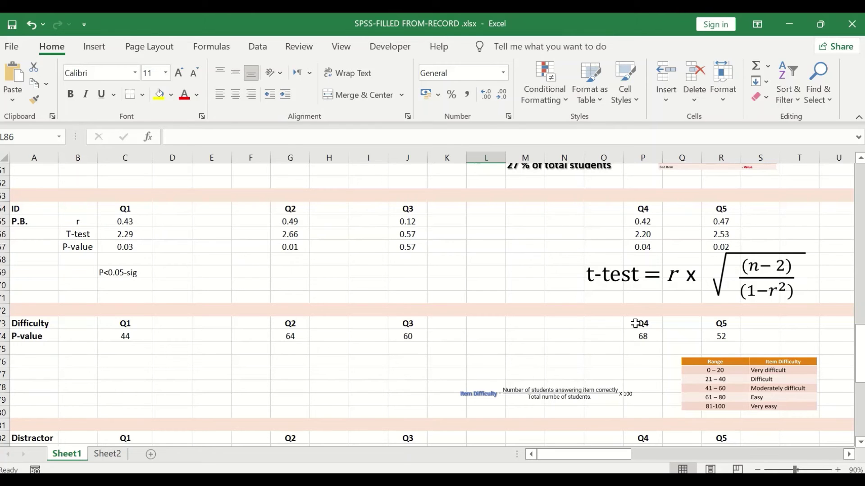
pyautogui.scroll(-2, 507, 356)
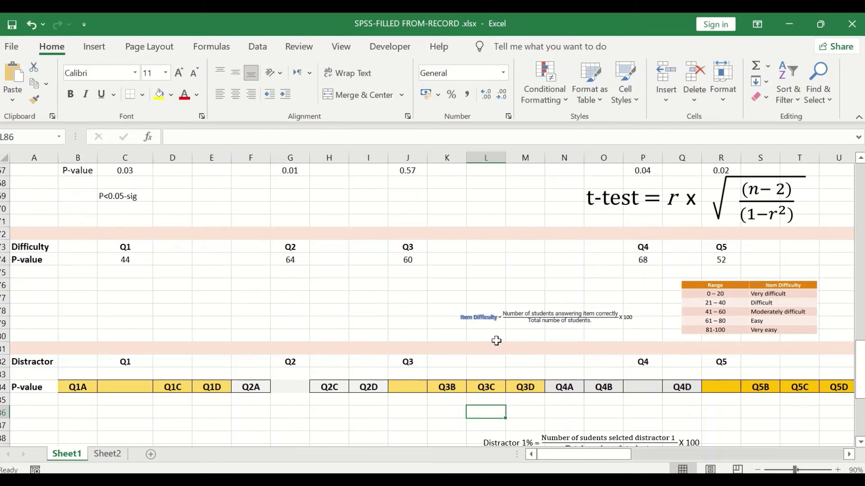
pyautogui.scroll(-2, 496, 341)
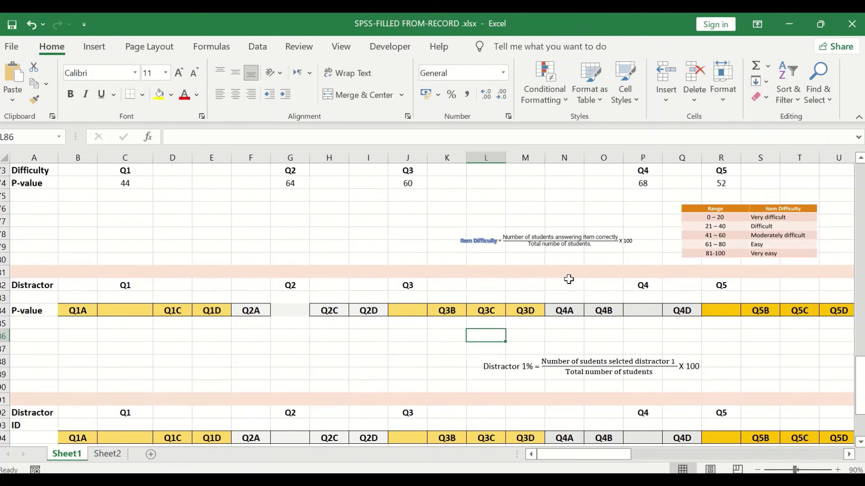
pyautogui.scroll(20, 569, 280)
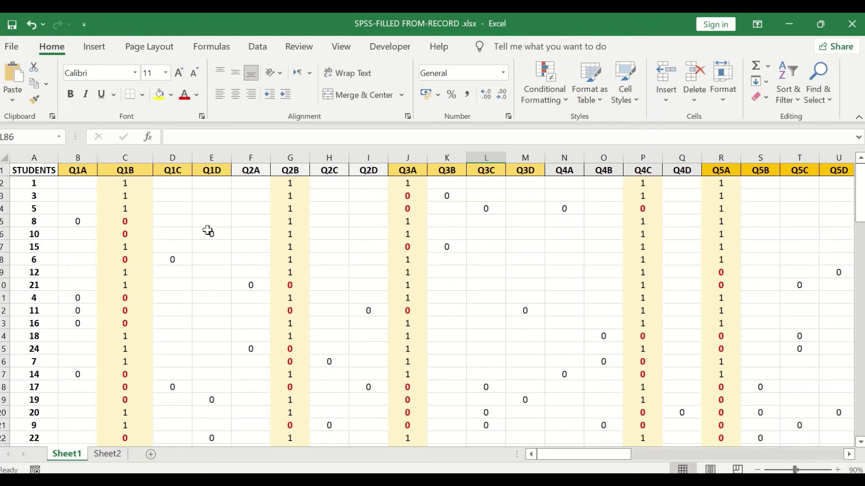
pyautogui.scroll(-9, 194, 270)
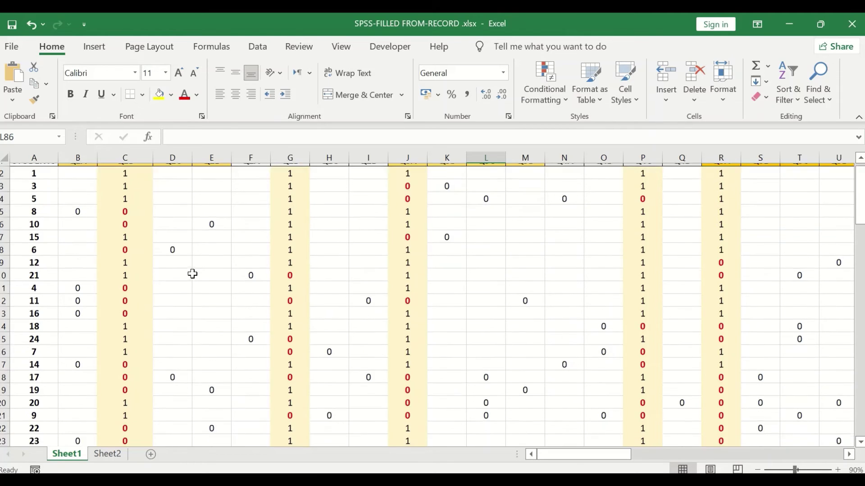
pyautogui.scroll(-7, 195, 314)
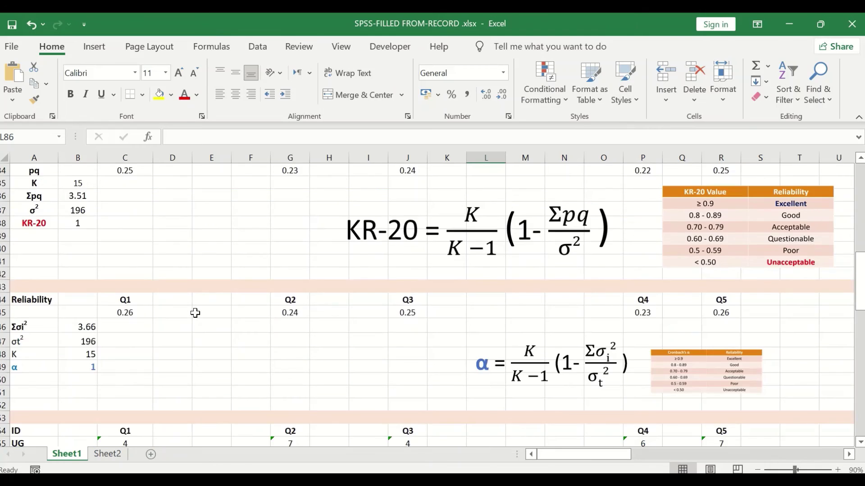
pyautogui.scroll(-4, 195, 312)
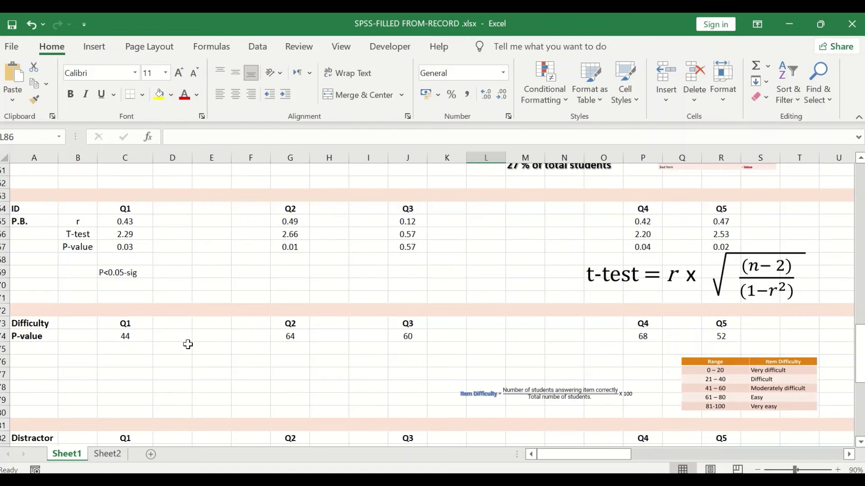
pyautogui.scroll(-3, 189, 345)
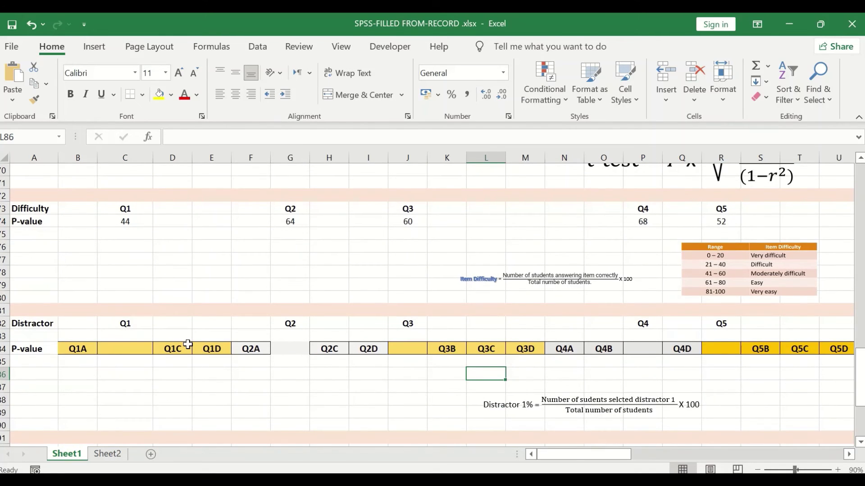
pyautogui.scroll(-3, 187, 344)
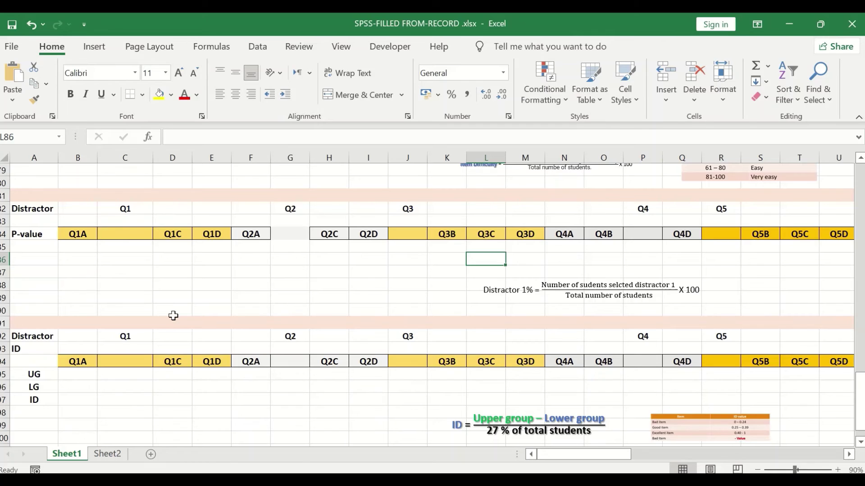
pyautogui.scroll(2, 174, 316)
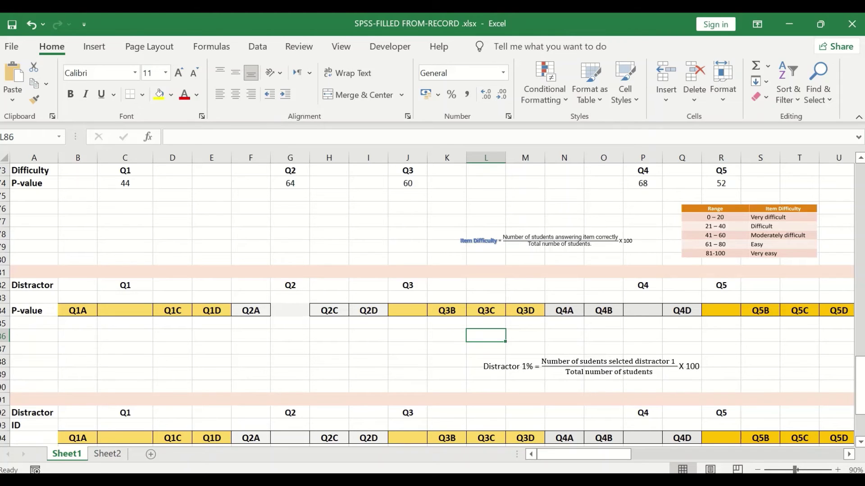
# - Start the Q1A distractor P-value formula in B85 with a COUNT of the student answers in B2:B26
pyautogui.click(88, 323)
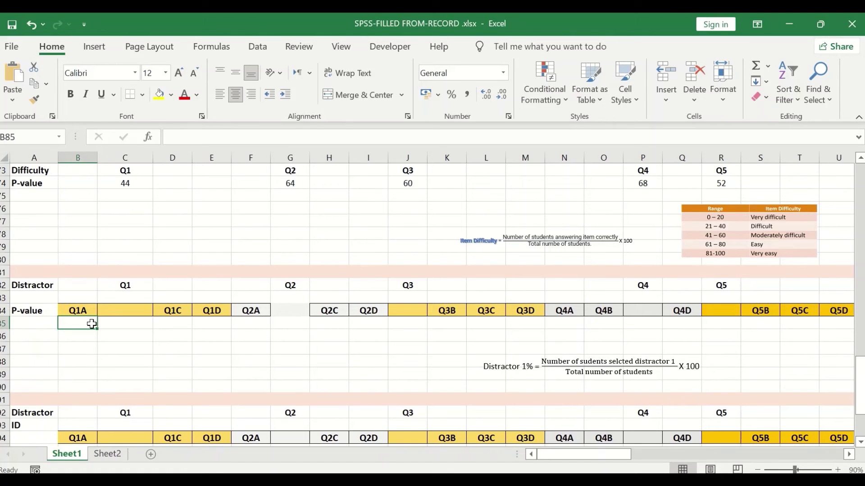
pyautogui.write('=coun')
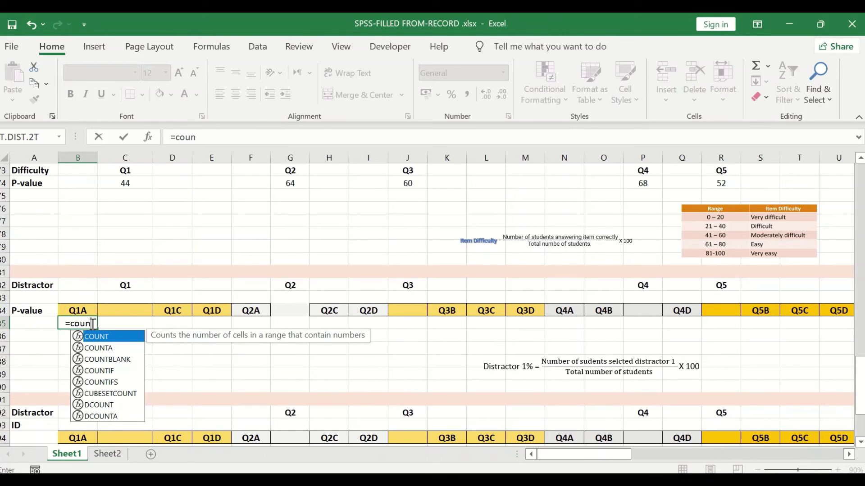
pyautogui.doubleClick(110, 335)
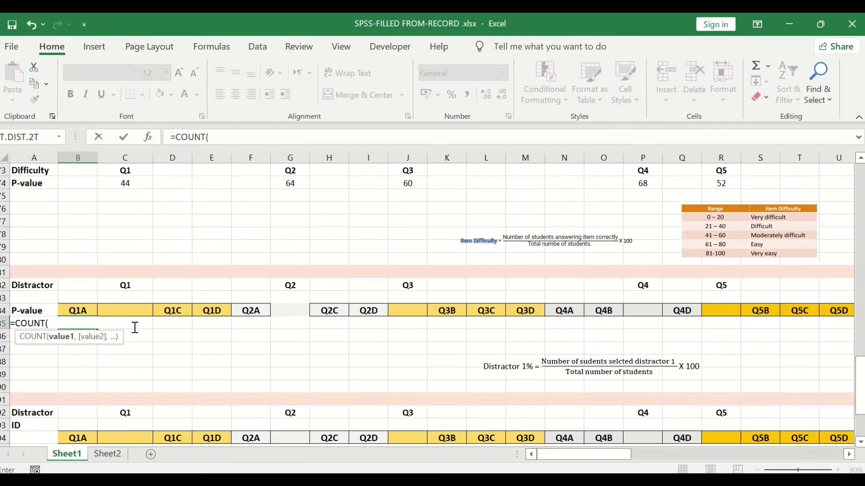
pyautogui.scroll(20, 135, 328)
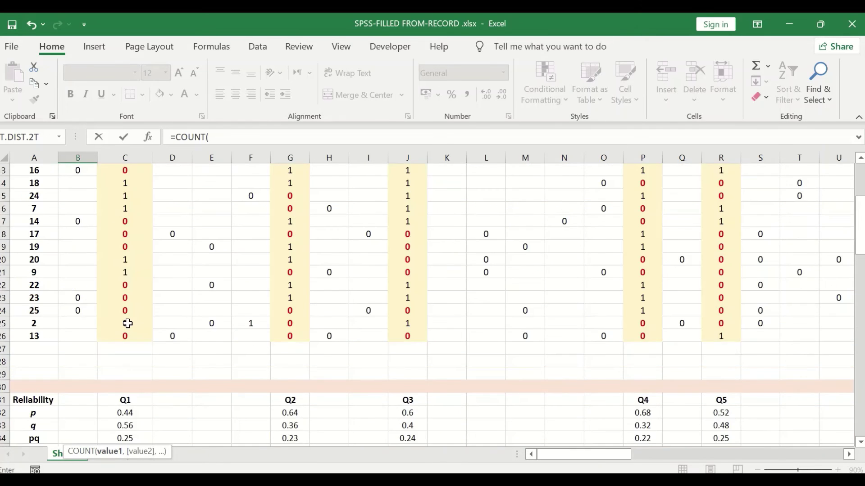
pyautogui.scroll(4, 128, 323)
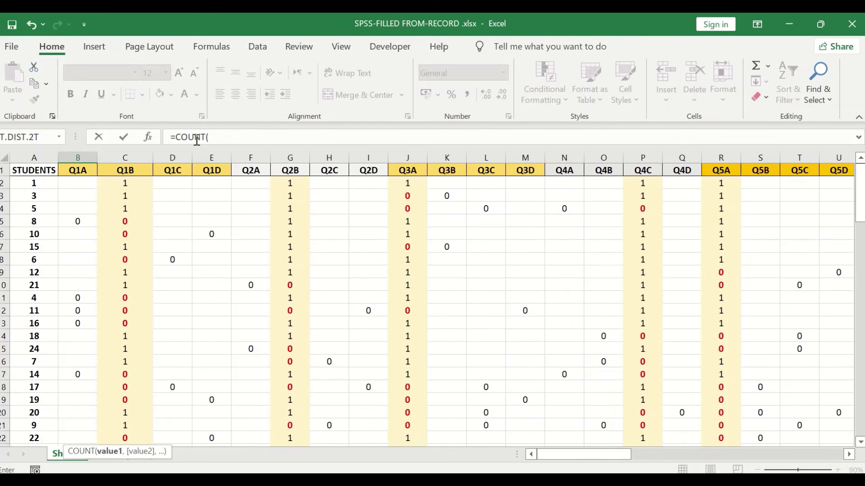
pyautogui.moveTo(84, 183); pyautogui.dragTo(79, 398)
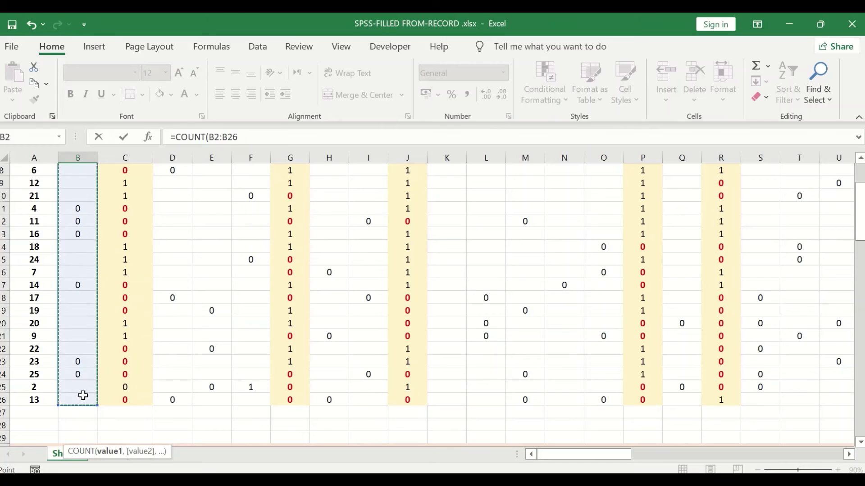
pyautogui.click(253, 134)
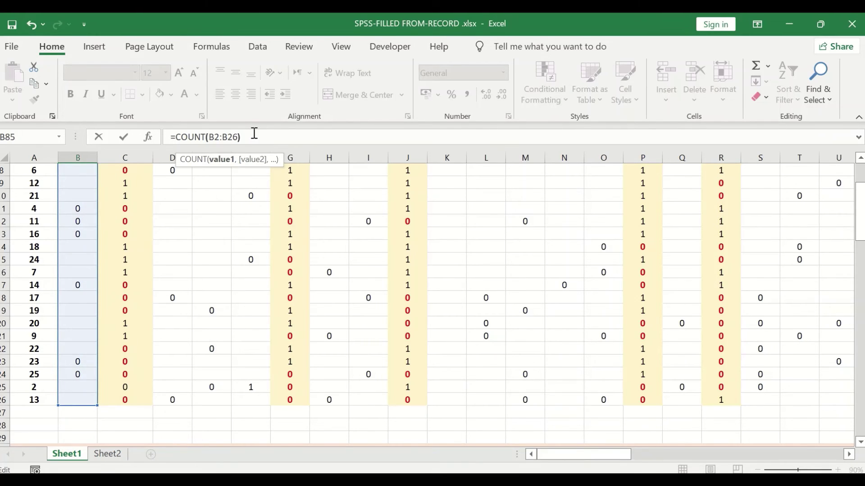
pyautogui.write(')')
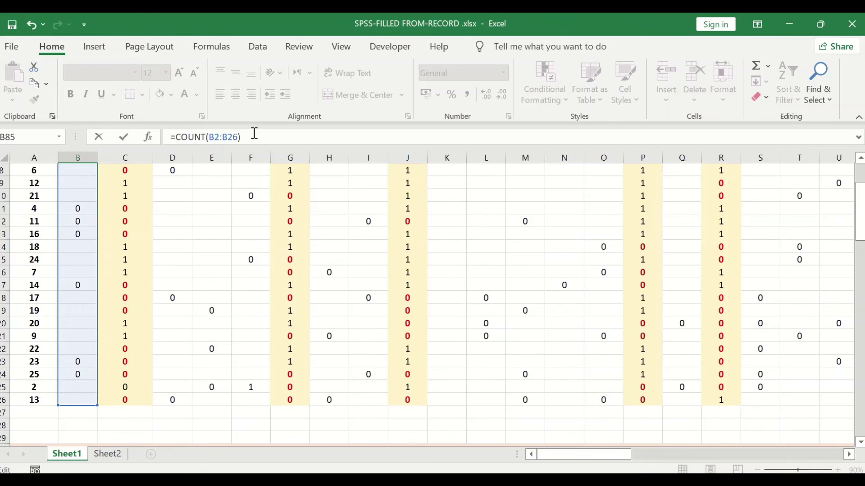
# - Complete the Q1A formula by dividing the count by 25 and multiplying by 100, and enter it
pyautogui.scroll(3, 131, 302)
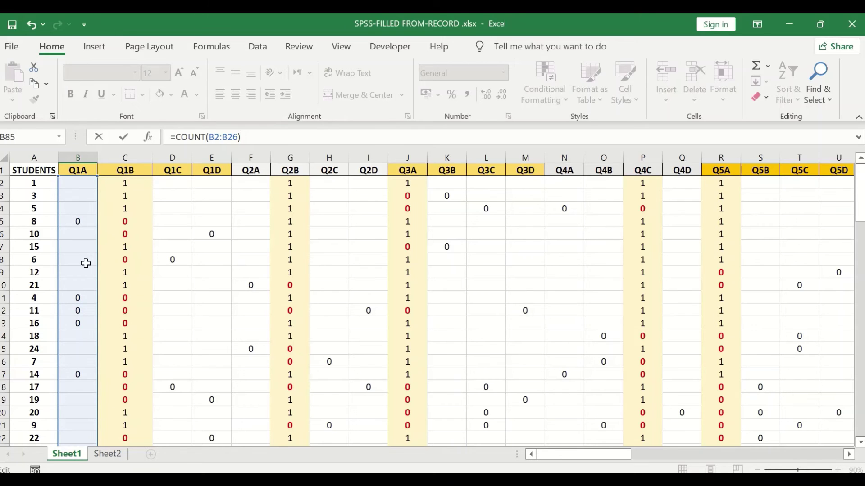
pyautogui.scroll(-2, 79, 388)
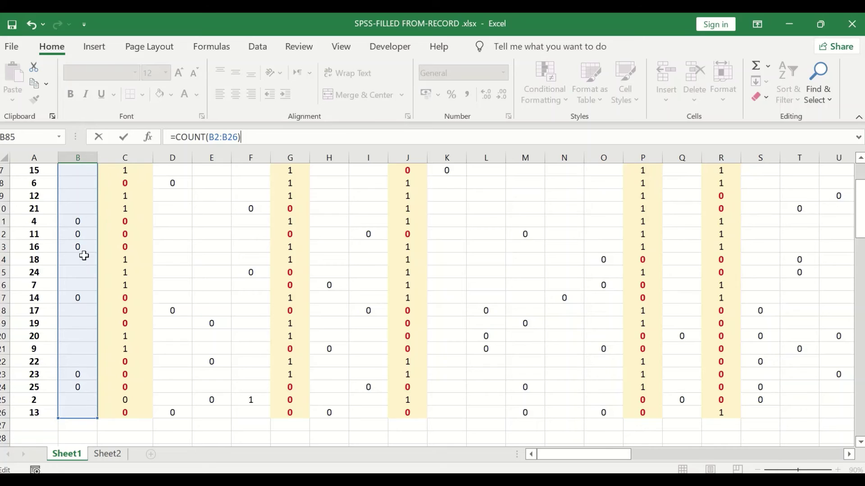
pyautogui.scroll(2, 84, 256)
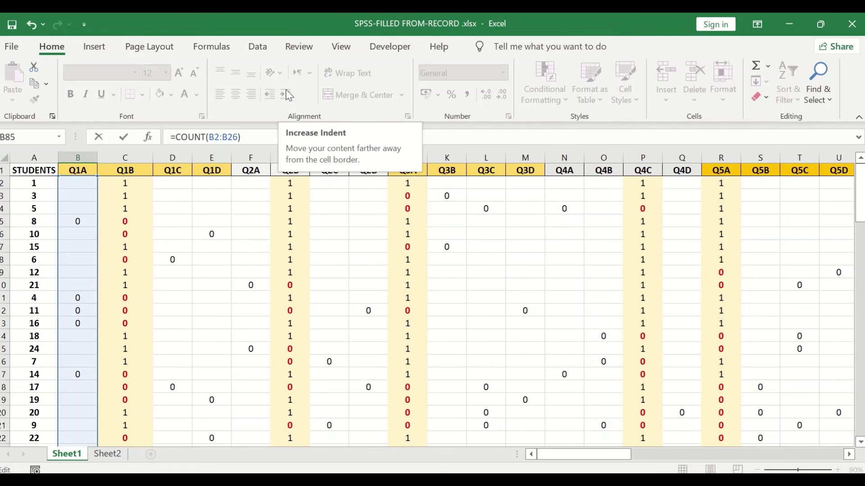
pyautogui.write('/25')
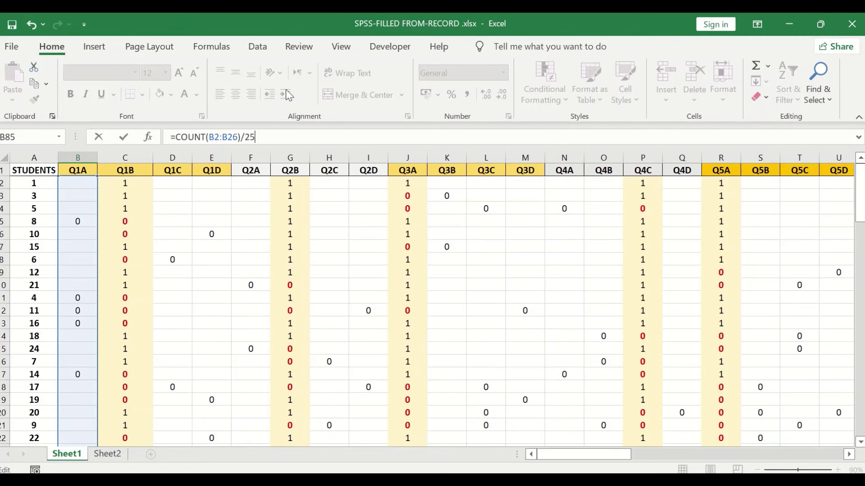
pyautogui.write('*100')
pyautogui.press('Return')
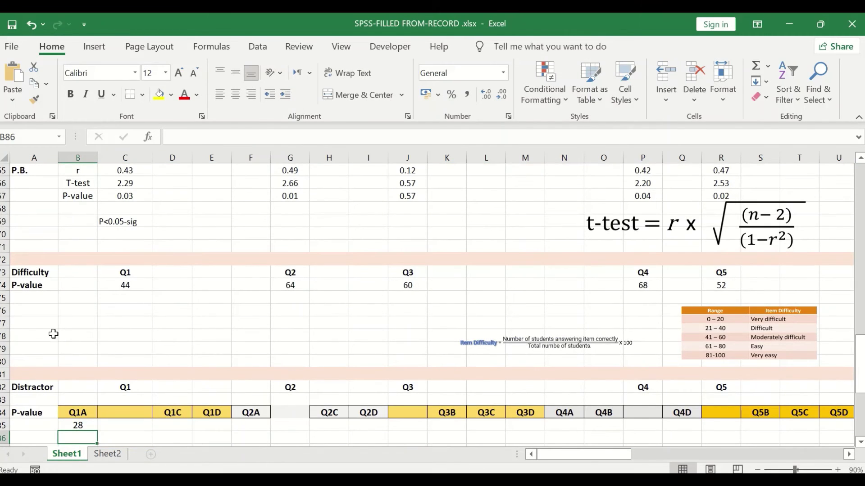
# - Copy the Q1A formula from B85 and multi-select the row 85 cells under Q1C, Q1D, Q2A, Q2C, Q2D, Q3B to Q3D, Q4A and Q4B
pyautogui.click(83, 425)
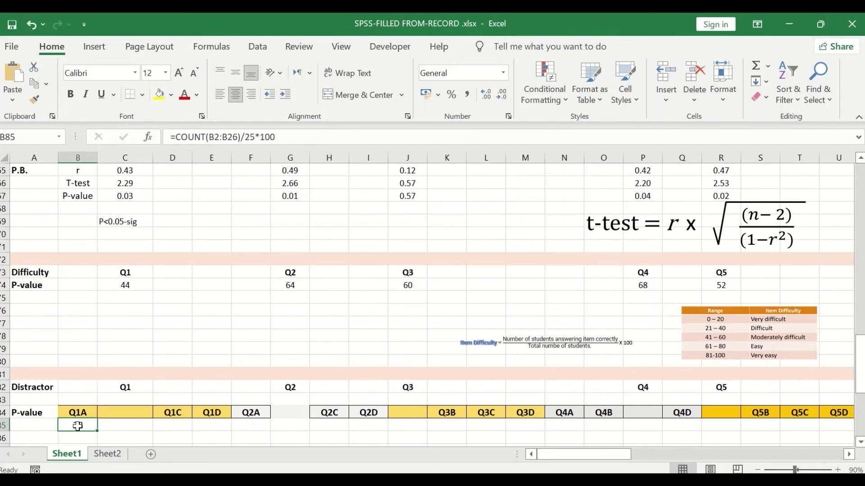
pyautogui.hotkey('ctrl', 'c')
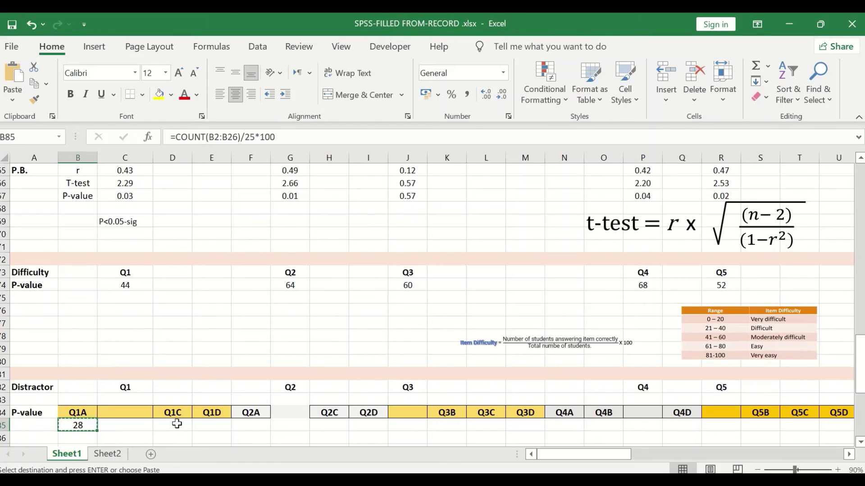
pyautogui.moveTo(177, 424); pyautogui.dragTo(259, 424)
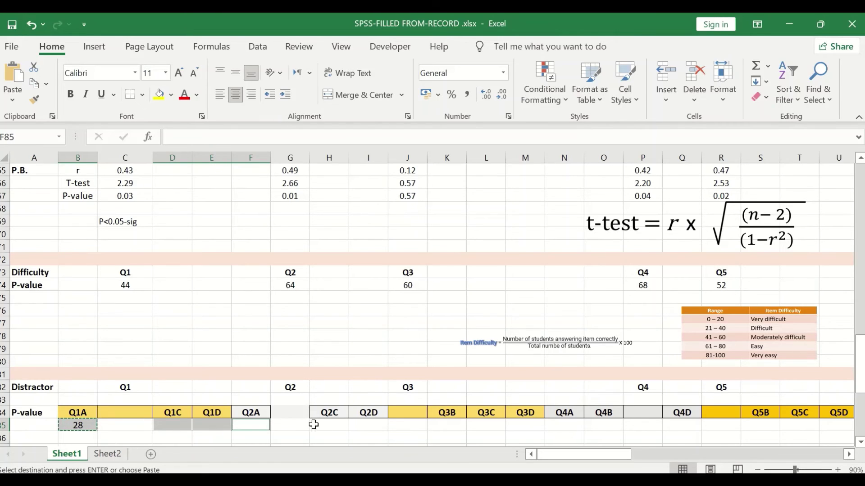
pyautogui.keyDown('ctrl'); pyautogui.click(314, 424); pyautogui.keyUp('ctrl')
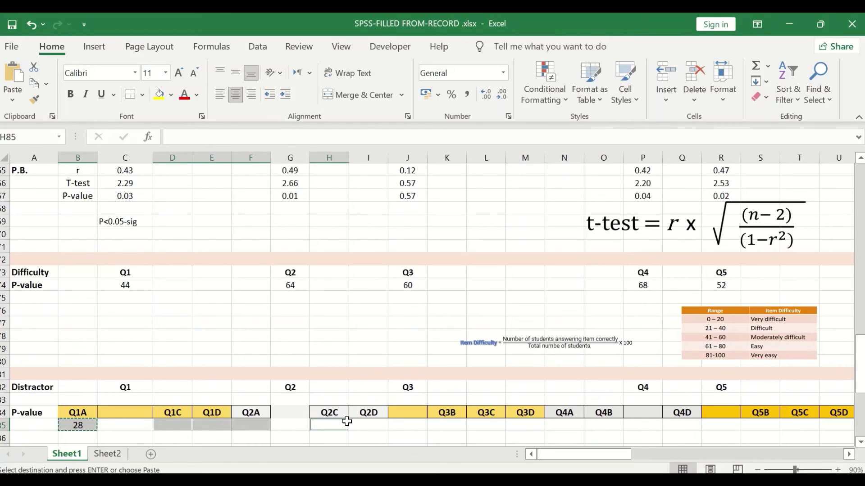
pyautogui.keyDown('ctrl'); pyautogui.click(455, 426); pyautogui.keyUp('ctrl')
pyautogui.keyDown('ctrl'); pyautogui.click(486, 425); pyautogui.keyUp('ctrl')
pyautogui.keyDown('ctrl'); pyautogui.click(534, 425); pyautogui.keyUp('ctrl')
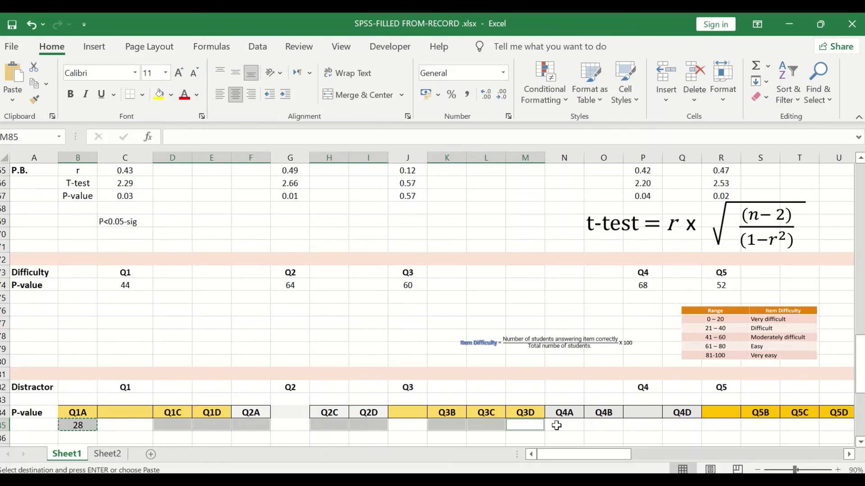
pyautogui.keyDown('ctrl'); pyautogui.click(566, 426); pyautogui.keyUp('ctrl')
pyautogui.keyDown('ctrl'); pyautogui.click(610, 426); pyautogui.keyUp('ctrl')
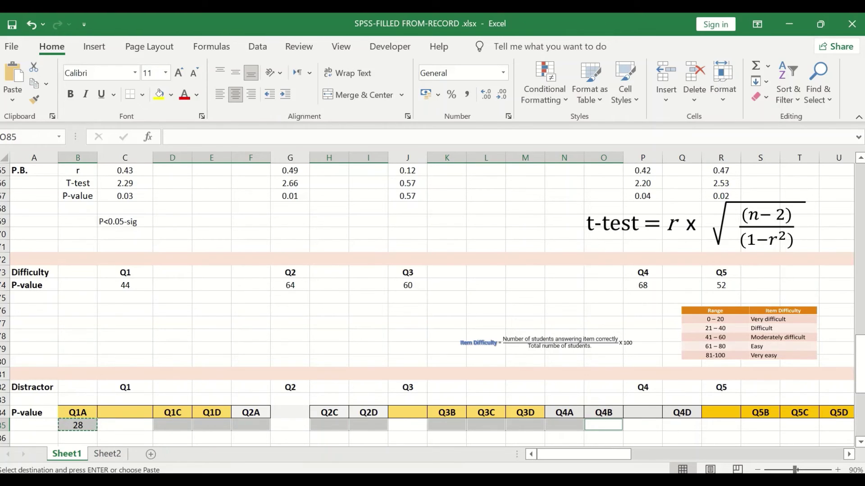
# - Extend the multiple selection in row 85 with the cells under distractors Q4D, Q5B, Q5C and Q5D
pyautogui.click(849, 455)
pyautogui.click(849, 455)
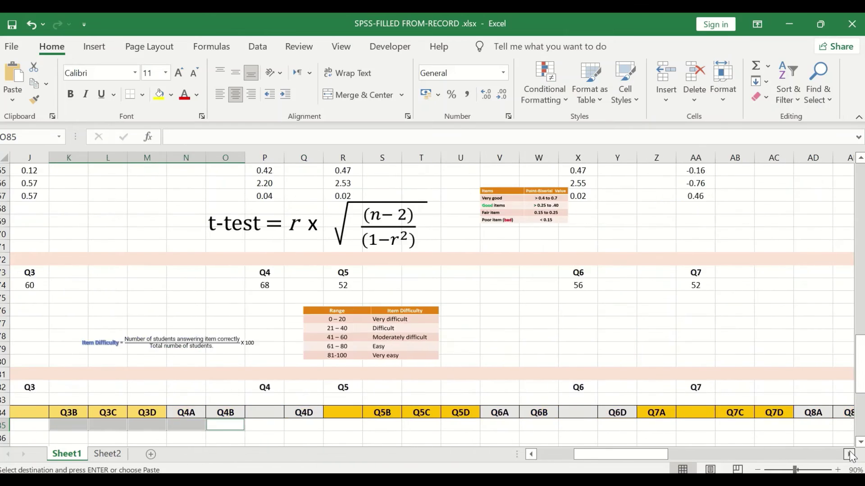
pyautogui.keyDown('ctrl'); pyautogui.click(219, 424); pyautogui.keyUp('ctrl')
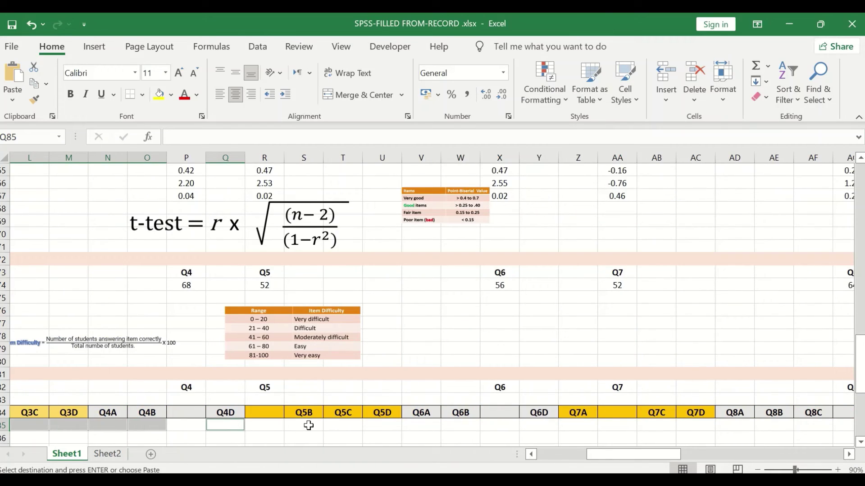
pyautogui.keyDown('ctrl'); pyautogui.click(307, 425); pyautogui.keyUp('ctrl')
pyautogui.keyDown('ctrl'); pyautogui.click(343, 425); pyautogui.keyUp('ctrl')
pyautogui.keyDown('ctrl'); pyautogui.click(384, 423); pyautogui.keyUp('ctrl')
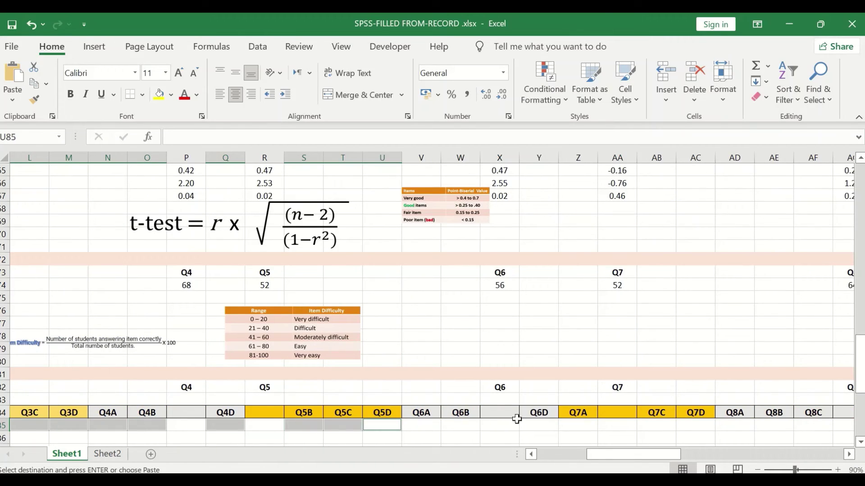
# - Add the row 85 cells under Q6A, Q6B, Q6D, Q7A, Q7C, Q7D and Q8A to Q8C to the selection
pyautogui.keyDown('ctrl'); pyautogui.click(411, 423); pyautogui.keyUp('ctrl')
pyautogui.keyDown('ctrl'); pyautogui.click(453, 423); pyautogui.keyUp('ctrl')
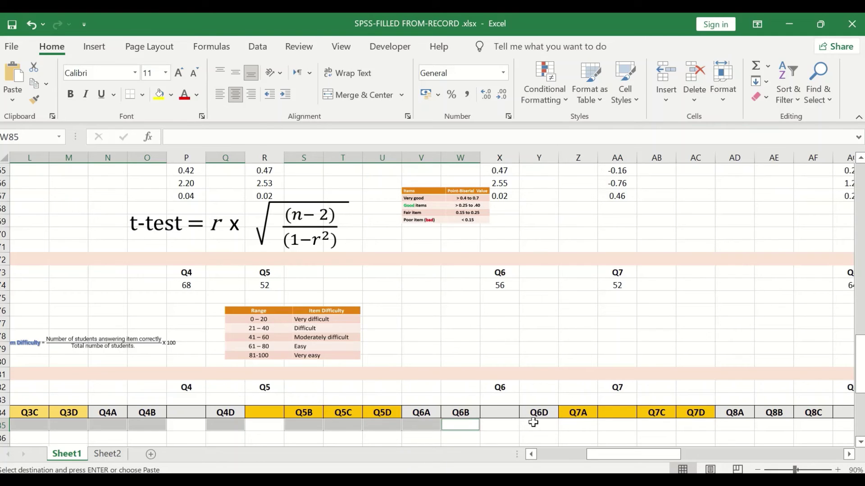
pyautogui.keyDown('ctrl'); pyautogui.click(532, 424); pyautogui.keyUp('ctrl')
pyautogui.keyDown('ctrl'); pyautogui.click(581, 424); pyautogui.keyUp('ctrl')
pyautogui.keyDown('ctrl'); pyautogui.click(667, 425); pyautogui.keyUp('ctrl')
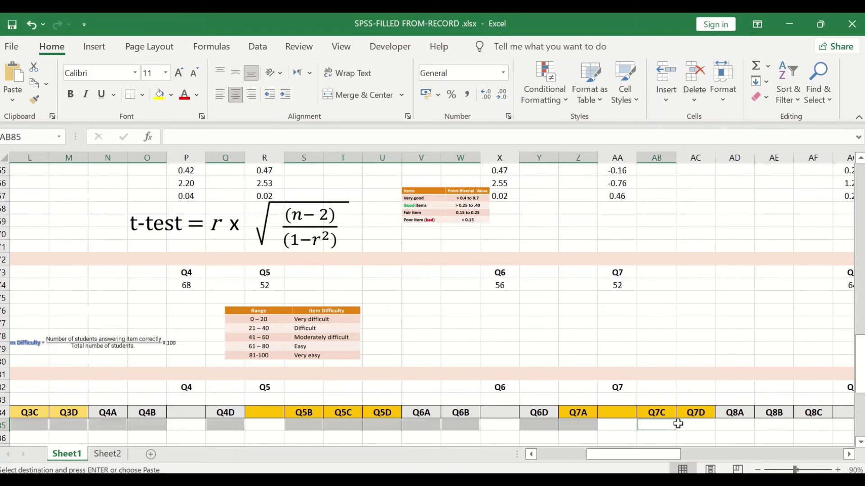
pyautogui.keyDown('ctrl'); pyautogui.click(700, 425); pyautogui.keyUp('ctrl')
pyautogui.keyDown('ctrl'); pyautogui.click(739, 423); pyautogui.keyUp('ctrl')
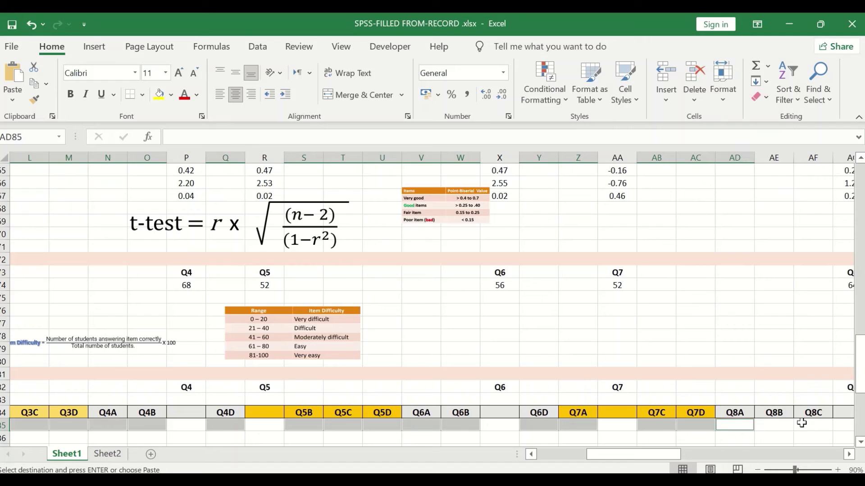
pyautogui.keyDown('ctrl'); pyautogui.click(775, 425); pyautogui.keyUp('ctrl')
pyautogui.keyDown('ctrl'); pyautogui.click(809, 423); pyautogui.keyUp('ctrl')
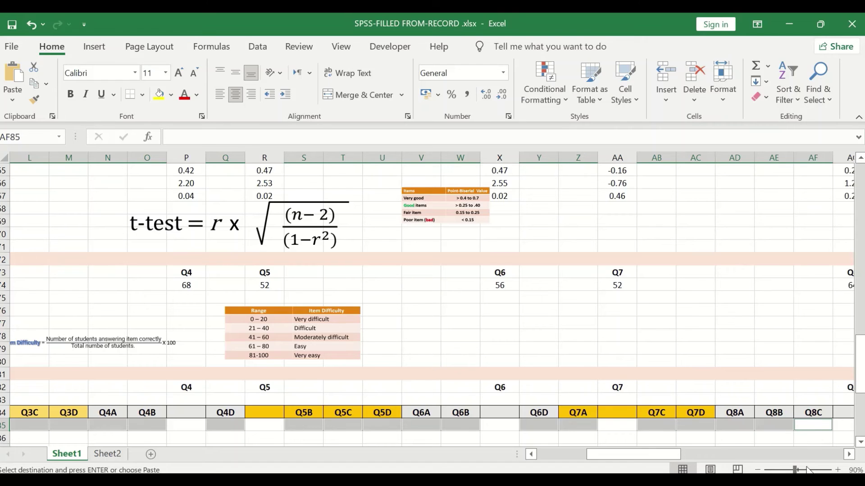
# - Add the row 85 cells under Q9A, Q9B, Q9D, Q10B to Q10D and Q11A to Q11C to the selection
pyautogui.click(849, 454)
pyautogui.click(849, 455)
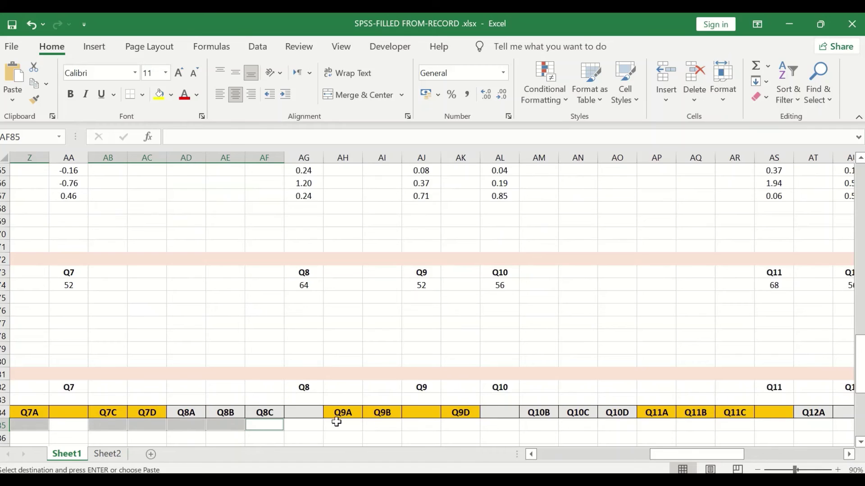
pyautogui.keyDown('ctrl'); pyautogui.click(343, 424); pyautogui.keyUp('ctrl')
pyautogui.keyDown('ctrl'); pyautogui.click(381, 424); pyautogui.keyUp('ctrl')
pyautogui.keyDown('ctrl'); pyautogui.click(458, 425); pyautogui.keyUp('ctrl')
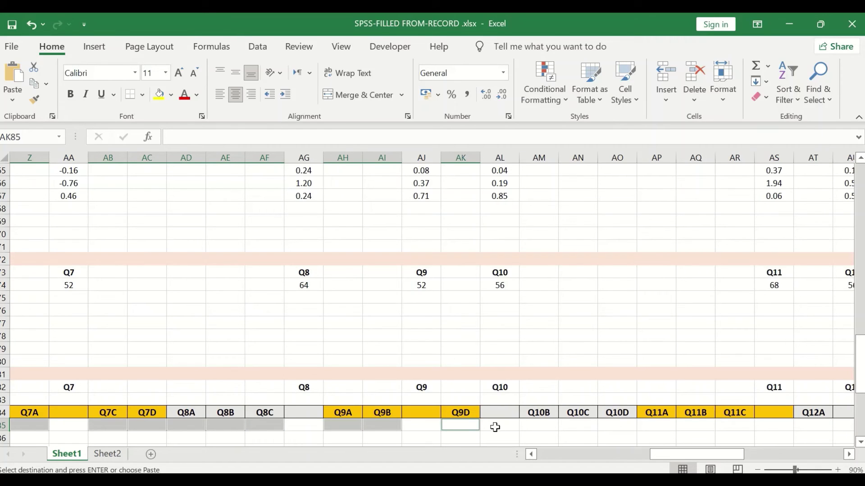
pyautogui.keyDown('ctrl'); pyautogui.click(535, 424); pyautogui.keyUp('ctrl')
pyautogui.keyDown('ctrl'); pyautogui.click(580, 426); pyautogui.keyUp('ctrl')
pyautogui.keyDown('ctrl'); pyautogui.click(618, 426); pyautogui.keyUp('ctrl')
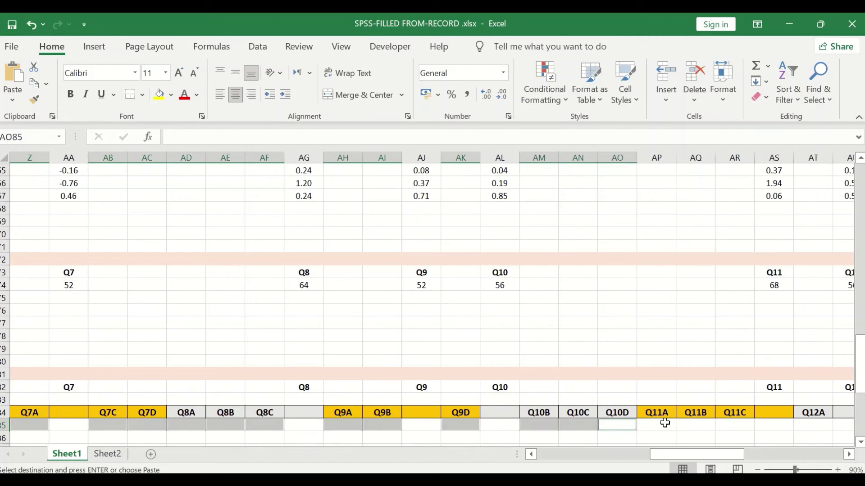
pyautogui.keyDown('ctrl'); pyautogui.click(658, 425); pyautogui.keyUp('ctrl')
pyautogui.keyDown('ctrl'); pyautogui.click(702, 425); pyautogui.keyUp('ctrl')
pyautogui.keyDown('ctrl'); pyautogui.click(743, 425); pyautogui.keyUp('ctrl')
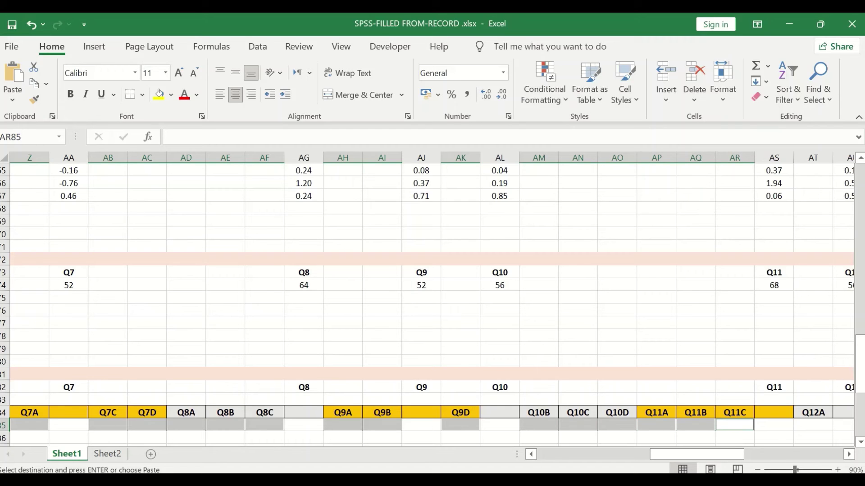
# - Add the row 85 cells under Q12A, Q12C, Q12D and Q13B to Q13D to the selection
pyautogui.click(848, 454)
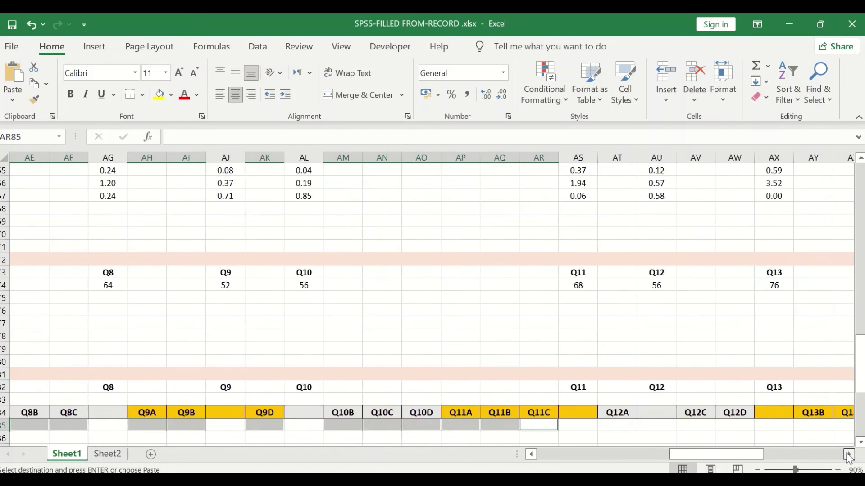
pyautogui.click(848, 454)
pyautogui.keyDown('ctrl'); pyautogui.click(343, 426); pyautogui.keyUp('ctrl')
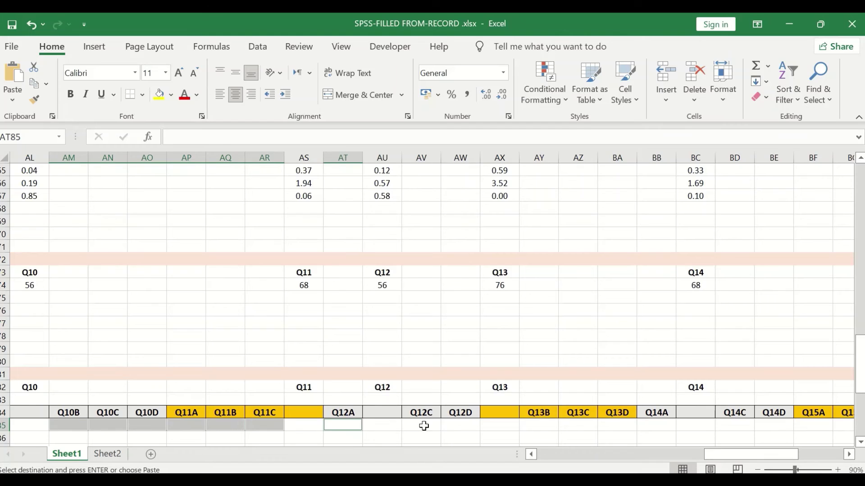
pyautogui.keyDown('ctrl'); pyautogui.click(424, 426); pyautogui.keyUp('ctrl')
pyautogui.keyDown('ctrl'); pyautogui.click(465, 424); pyautogui.keyUp('ctrl')
pyautogui.keyDown('ctrl'); pyautogui.click(542, 425); pyautogui.keyUp('ctrl')
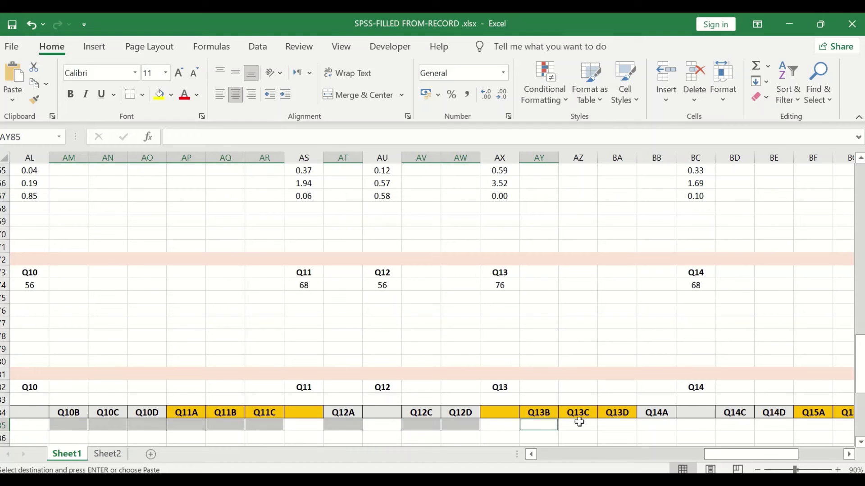
pyautogui.keyDown('ctrl'); pyautogui.click(579, 424); pyautogui.keyUp('ctrl')
pyautogui.keyDown('ctrl'); pyautogui.click(623, 422); pyautogui.keyUp('ctrl')
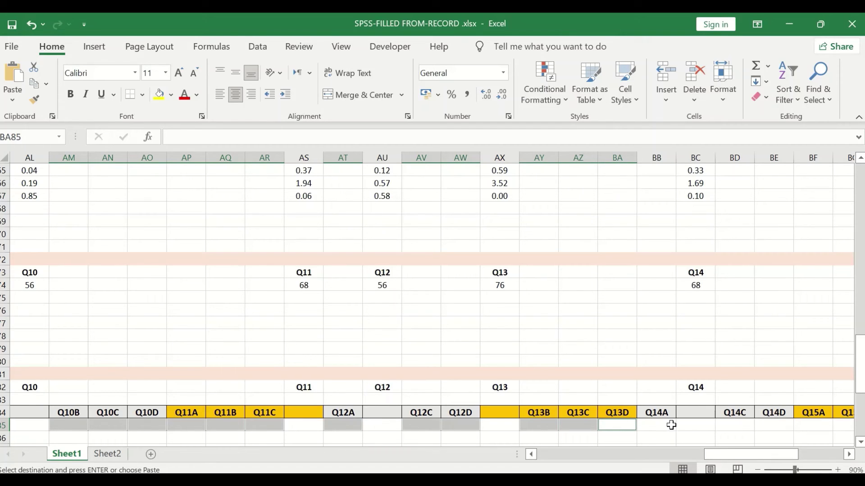
# - Add the row 85 cells under Q14A, Q14C, Q14D, Q15A, Q15B and Q15D, and paste only the copied formula into the whole selection
pyautogui.keyDown('ctrl'); pyautogui.click(656, 424); pyautogui.keyUp('ctrl')
pyautogui.keyDown('ctrl'); pyautogui.click(730, 423); pyautogui.keyUp('ctrl')
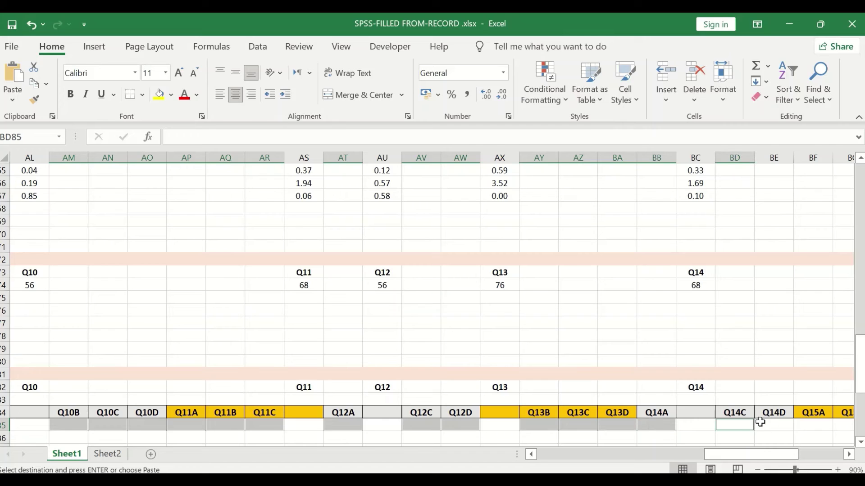
pyautogui.keyDown('ctrl'); pyautogui.click(772, 424); pyautogui.keyUp('ctrl')
pyautogui.keyDown('ctrl'); pyautogui.click(813, 424); pyautogui.keyUp('ctrl')
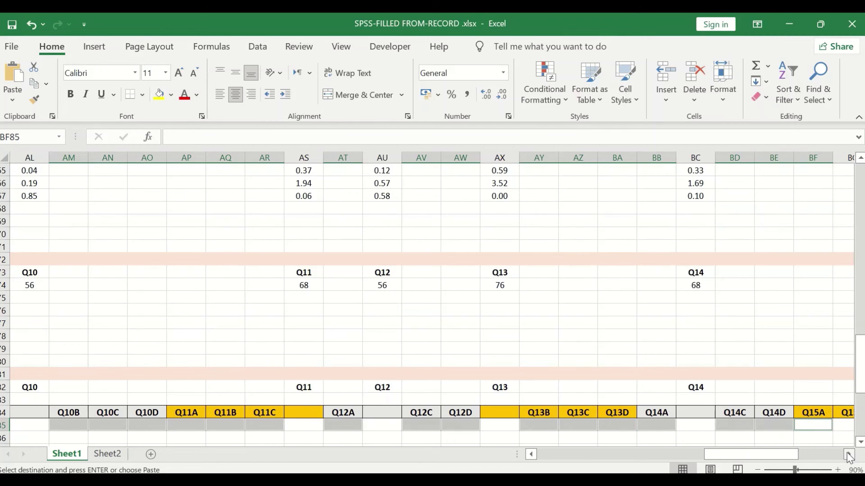
pyautogui.click(848, 455)
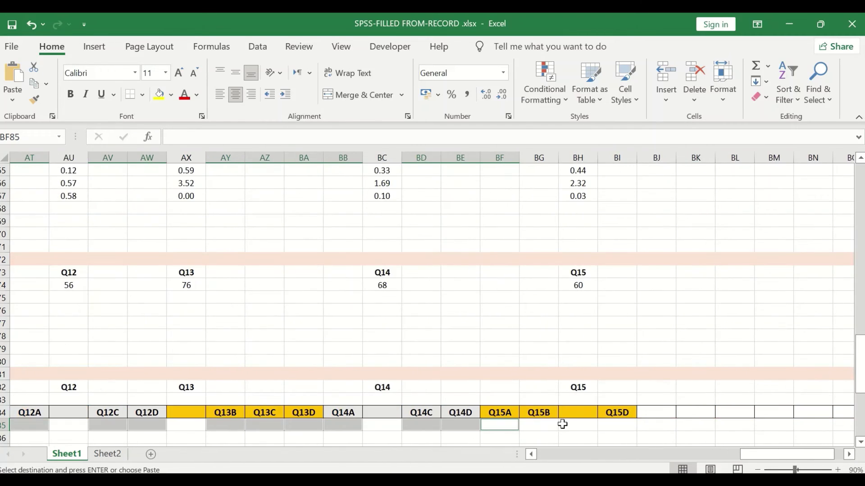
pyautogui.keyDown('ctrl'); pyautogui.click(545, 424); pyautogui.keyUp('ctrl')
pyautogui.keyDown('ctrl'); pyautogui.click(617, 425); pyautogui.keyUp('ctrl')
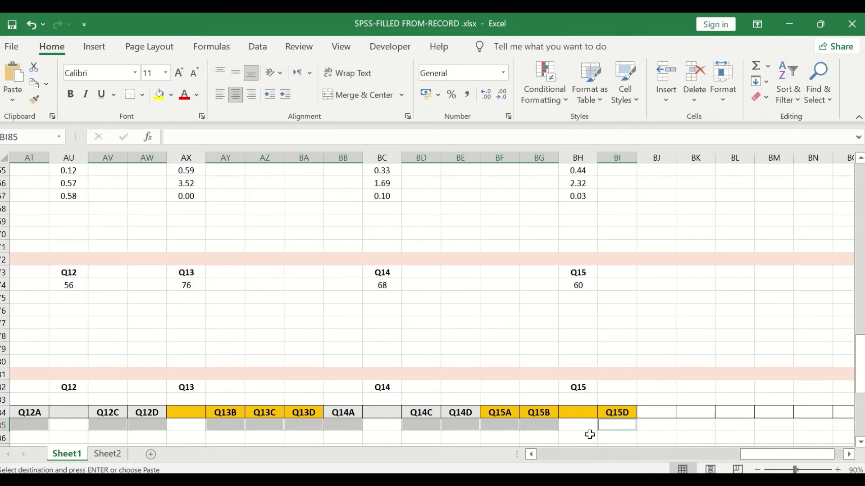
pyautogui.rightClick(461, 426)
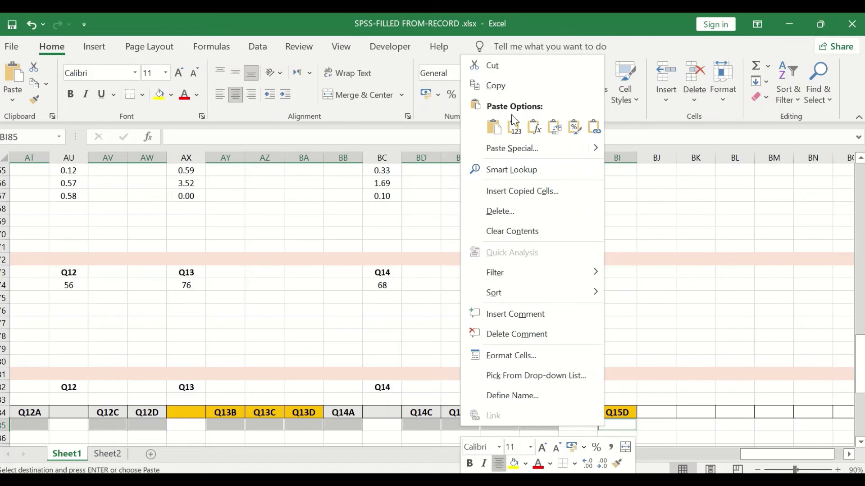
pyautogui.click(533, 130)
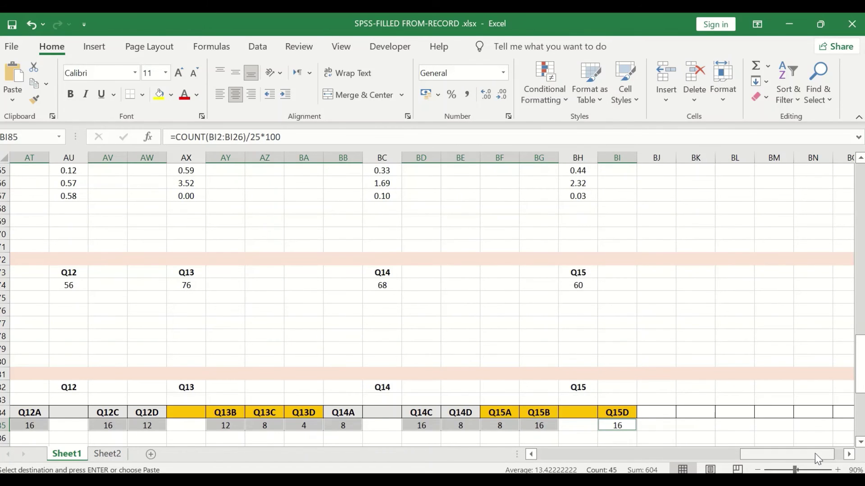
# - Create a conditional formatting rule on the entire row 85 for values less than 5
pyautogui.moveTo(817, 459); pyautogui.dragTo(549, 469)
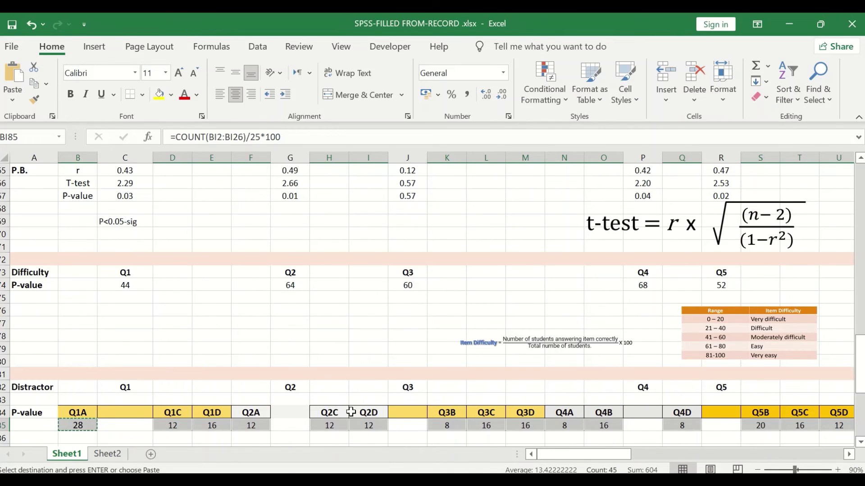
pyautogui.click(6, 427)
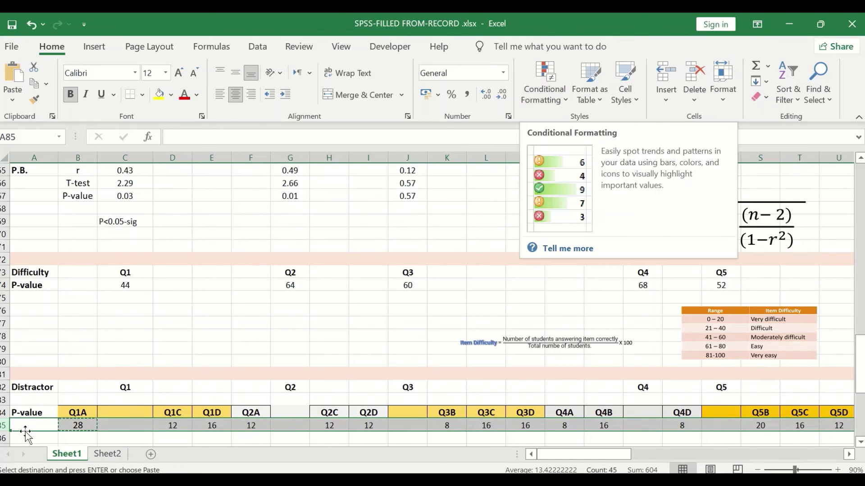
pyautogui.click(566, 104)
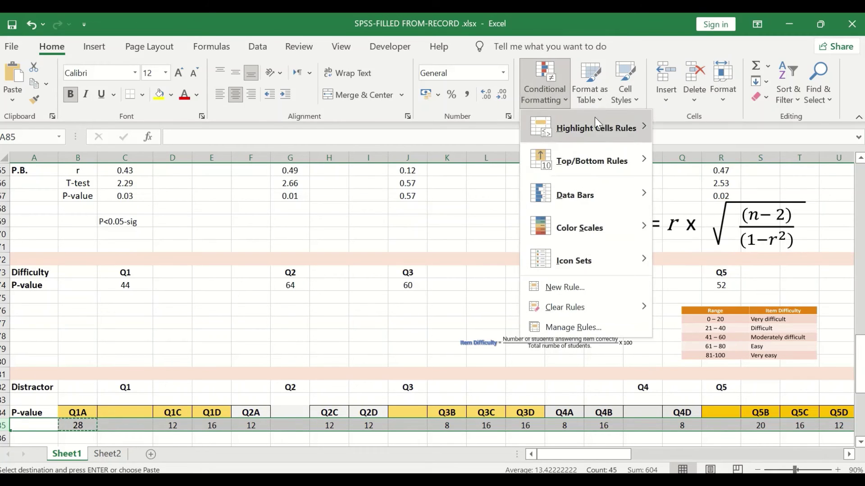
pyautogui.moveTo(600, 126)
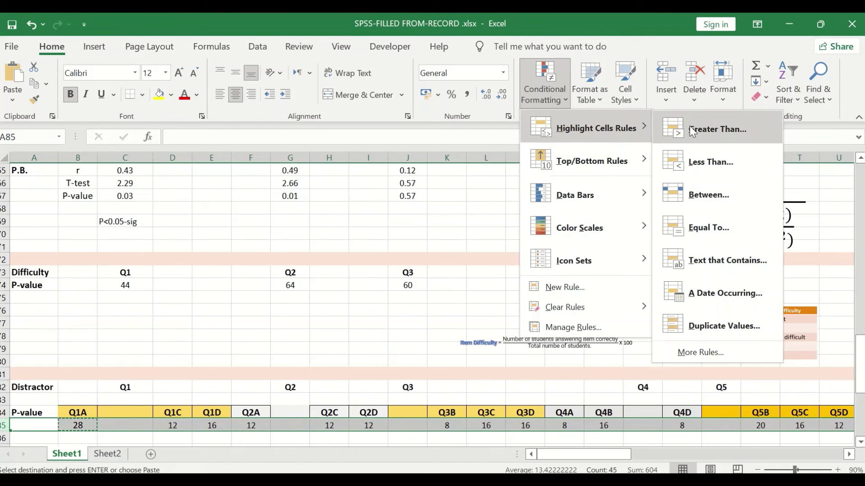
pyautogui.click(697, 164)
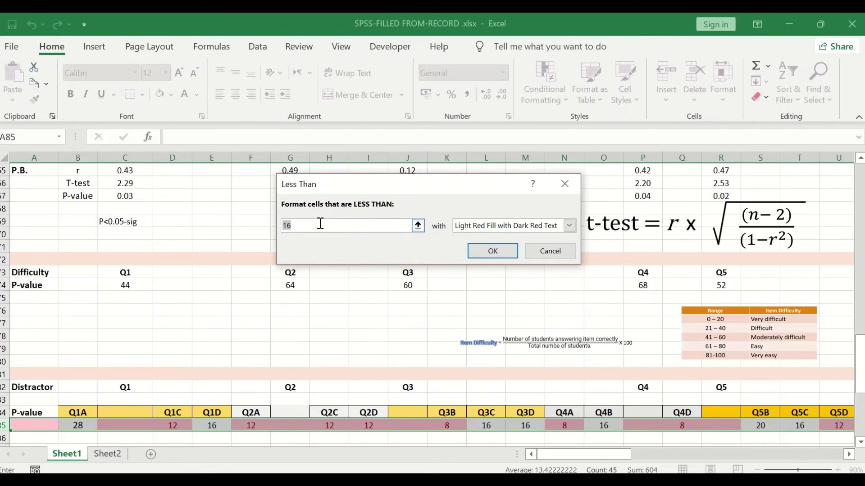
pyautogui.write('5')
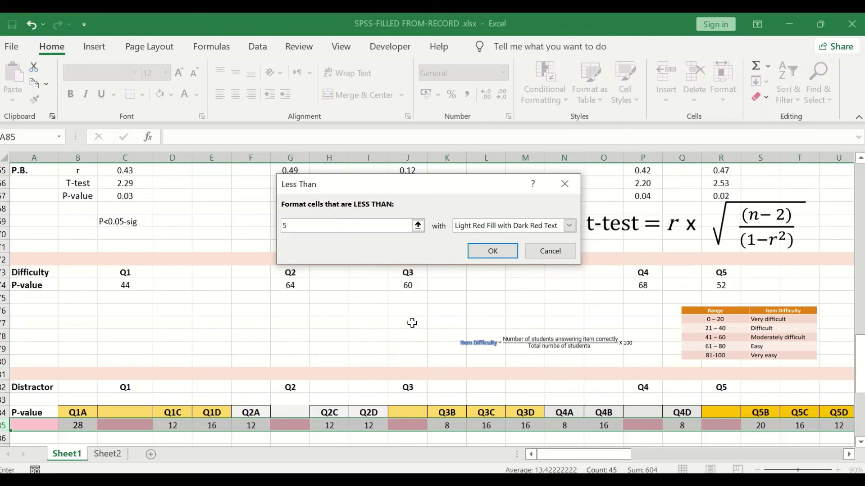
# - Give the less-than rule a custom format with bold red text and apply it
pyautogui.click(570, 225)
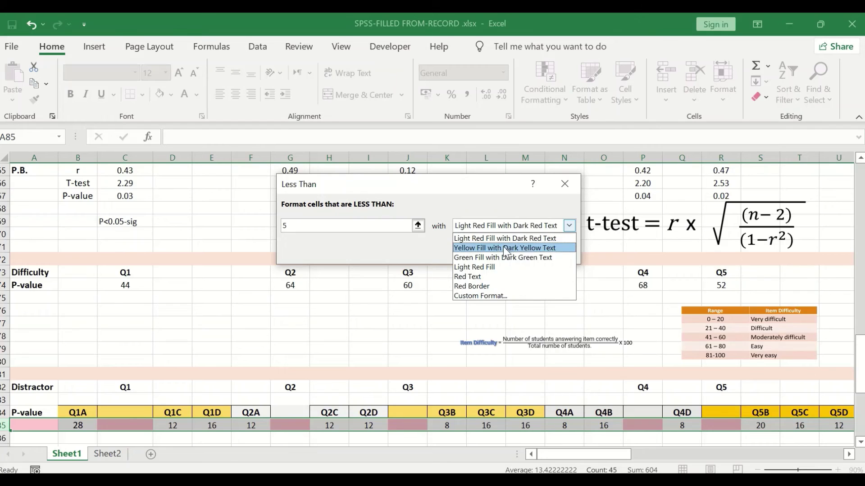
pyautogui.click(491, 297)
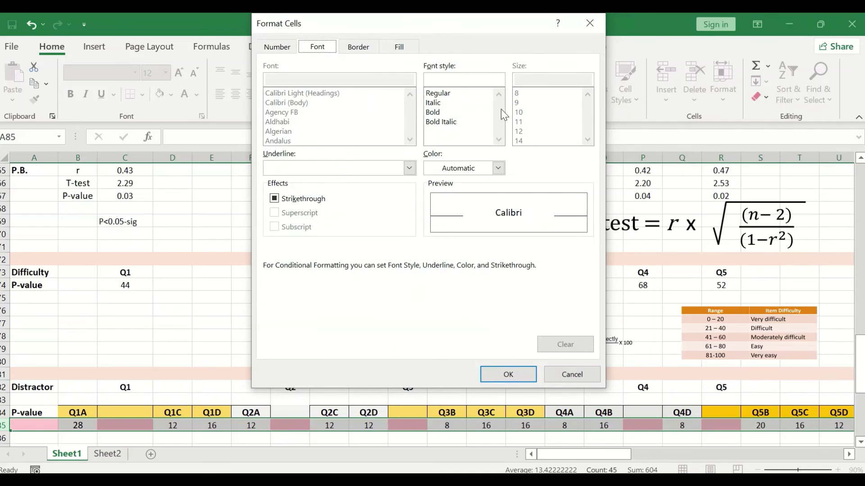
pyautogui.click(494, 169)
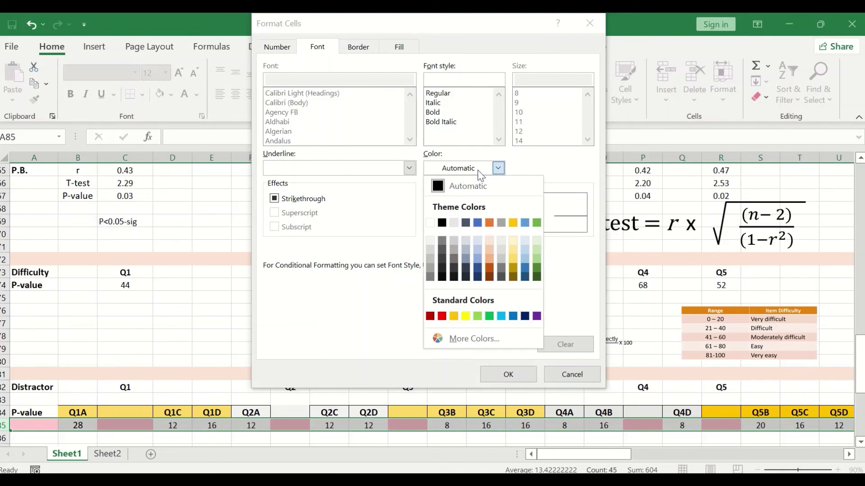
pyautogui.click(442, 317)
pyautogui.click(435, 112)
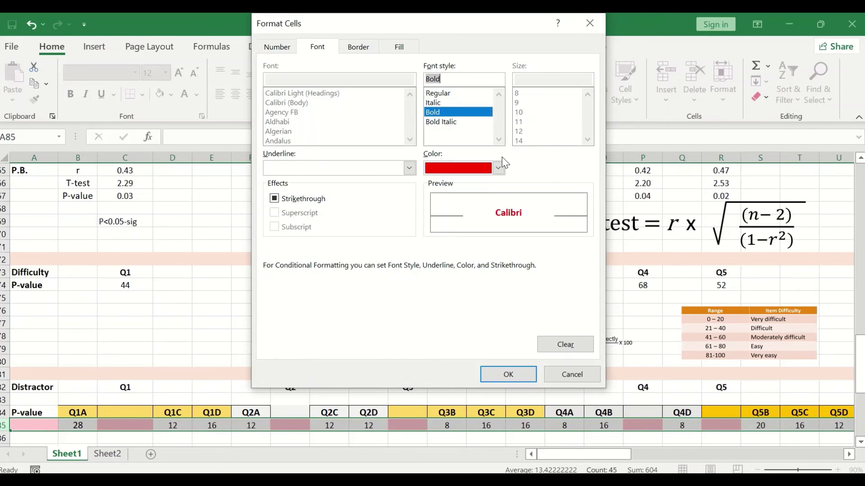
pyautogui.click(506, 374)
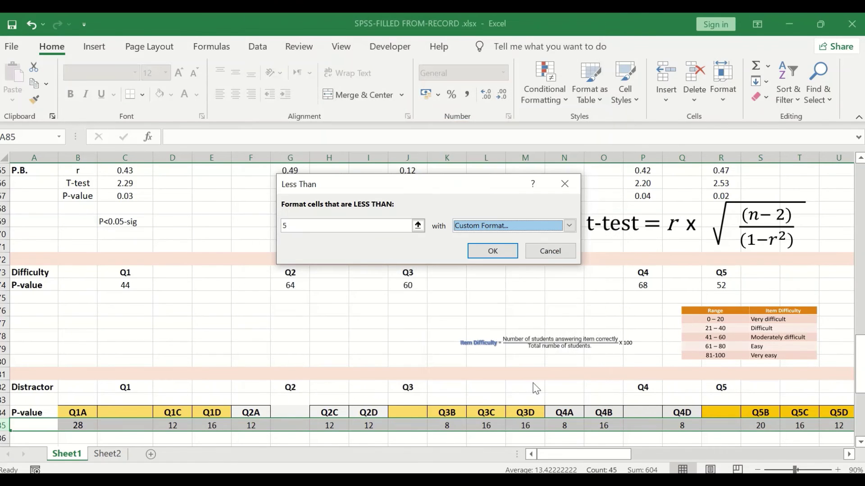
pyautogui.click(495, 253)
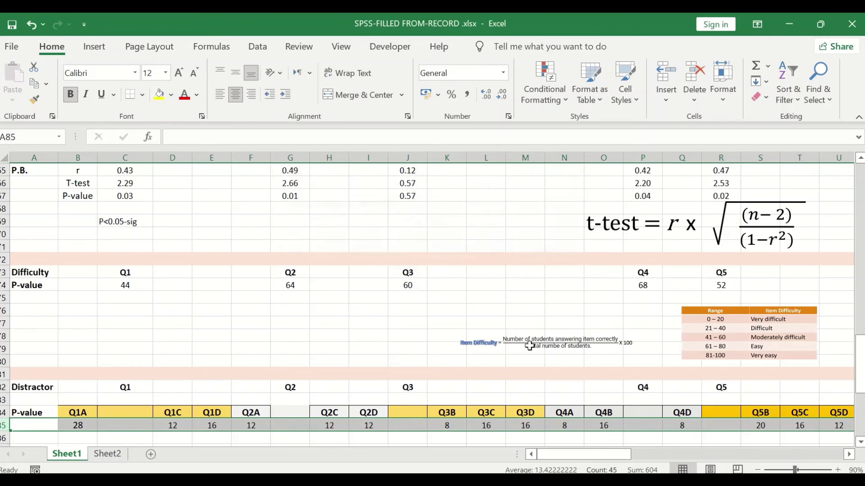
# - Review the distractor percentages along row 85 for red-highlighted values, and view the distractor formula beneath them
pyautogui.moveTo(568, 452); pyautogui.dragTo(713, 448)
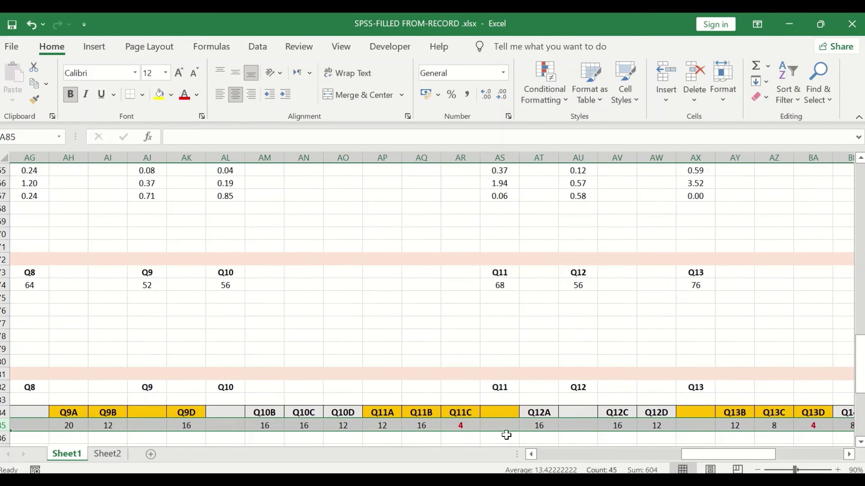
pyautogui.click(499, 439)
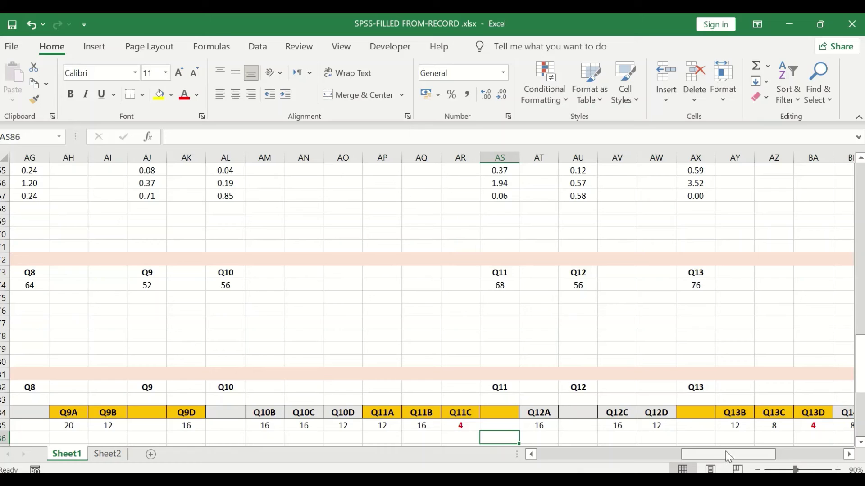
pyautogui.moveTo(725, 453); pyautogui.dragTo(761, 456)
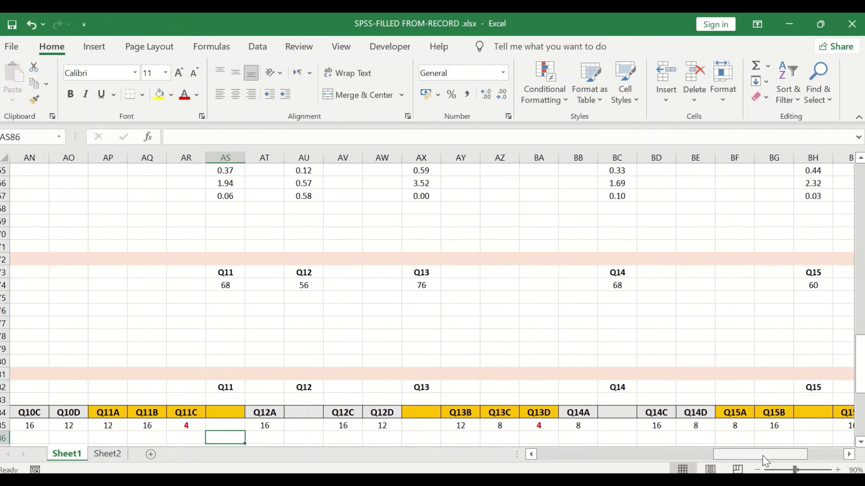
pyautogui.moveTo(764, 458); pyautogui.dragTo(387, 441)
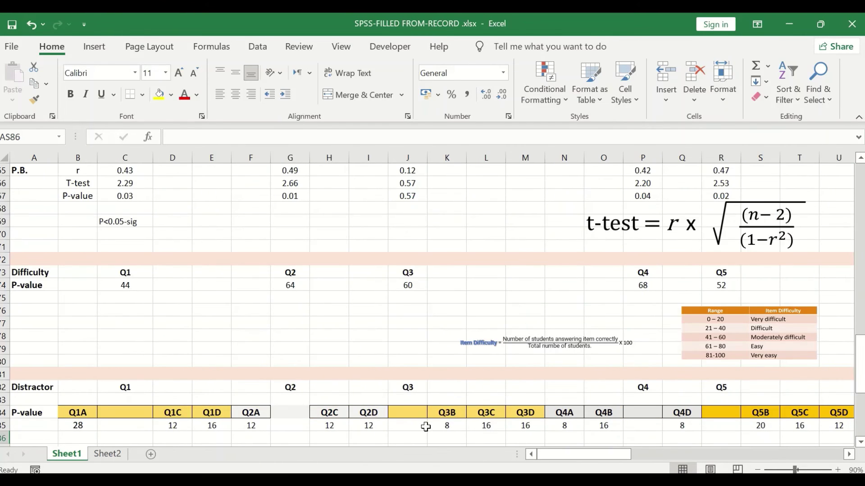
pyautogui.scroll(-1, 81, 419)
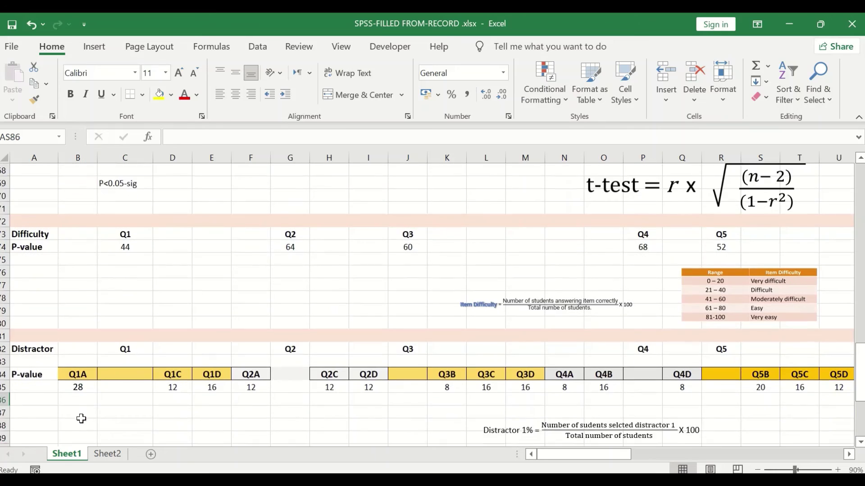
pyautogui.scroll(-1, 81, 392)
pyautogui.scroll(1, 82, 378)
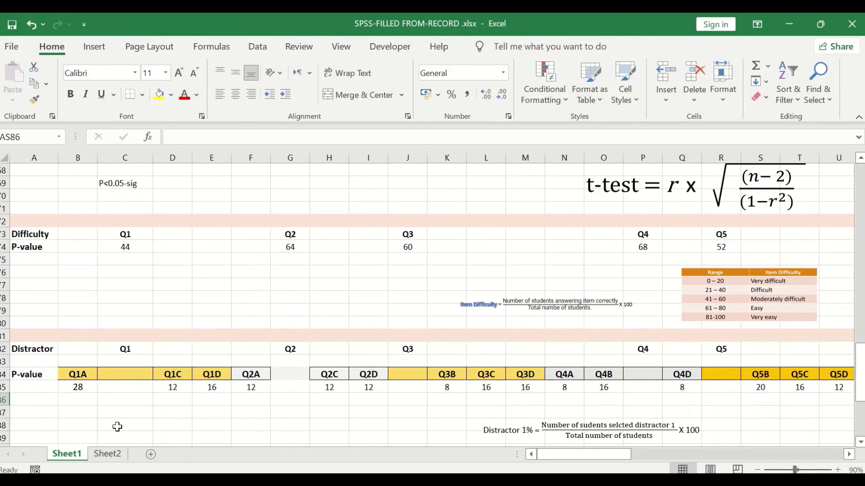
# - Inspect individual row 85 percentages under Q1A, Q1C, Q1D, Q2A and Q11C, and check the Q13 to Q15 distractors
pyautogui.click(76, 389)
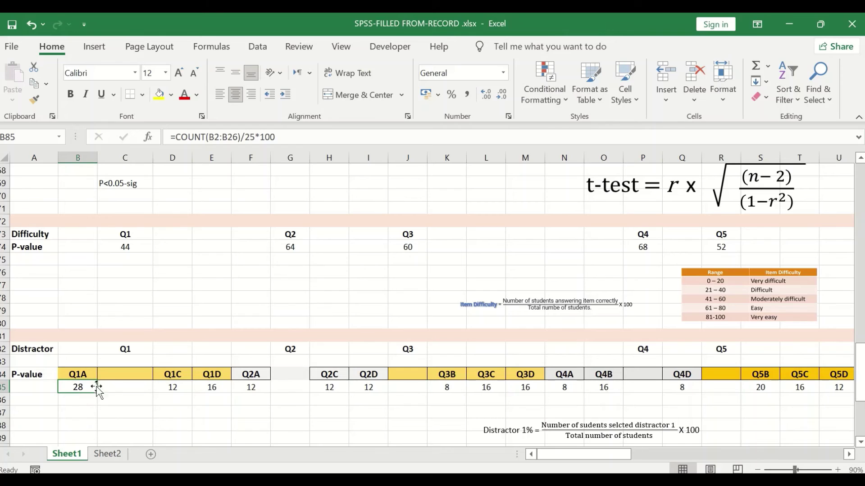
pyautogui.click(186, 388)
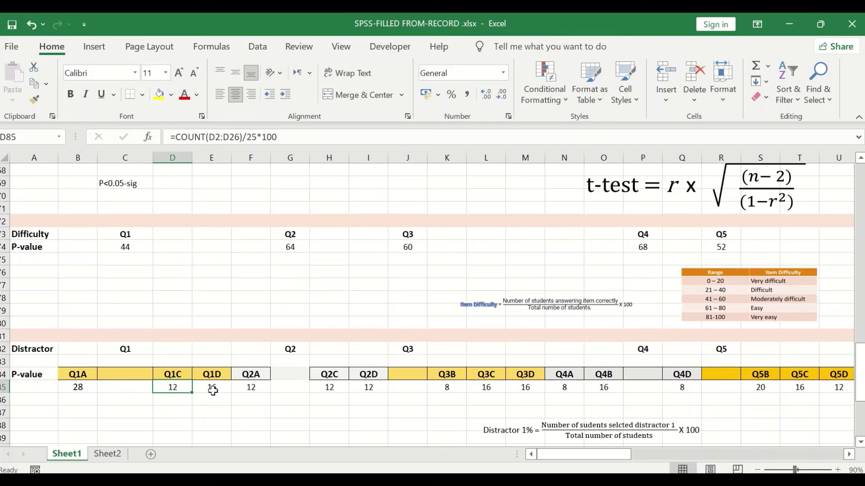
pyautogui.click(214, 389)
pyautogui.click(245, 389)
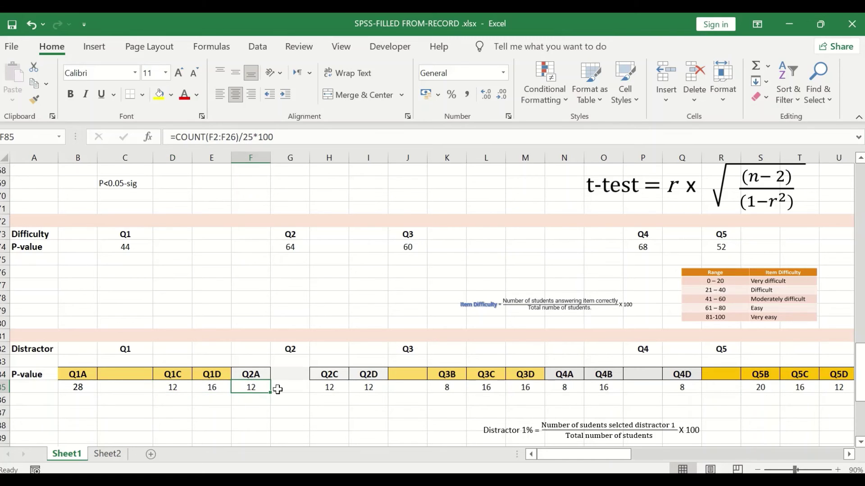
pyautogui.click(842, 453)
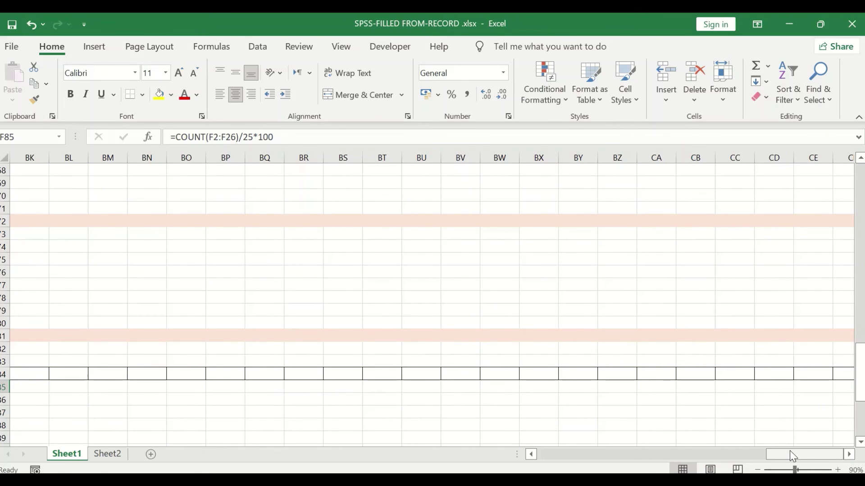
pyautogui.moveTo(789, 452); pyautogui.dragTo(568, 437)
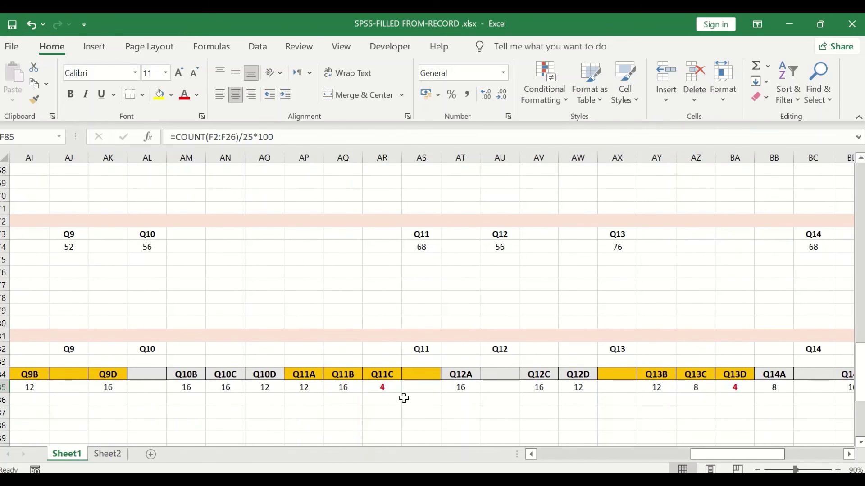
pyautogui.click(376, 387)
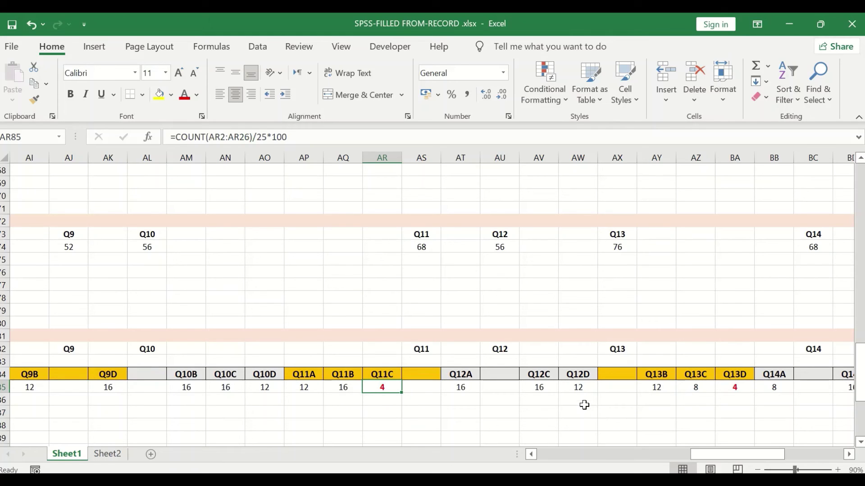
pyautogui.moveTo(729, 458); pyautogui.dragTo(766, 460)
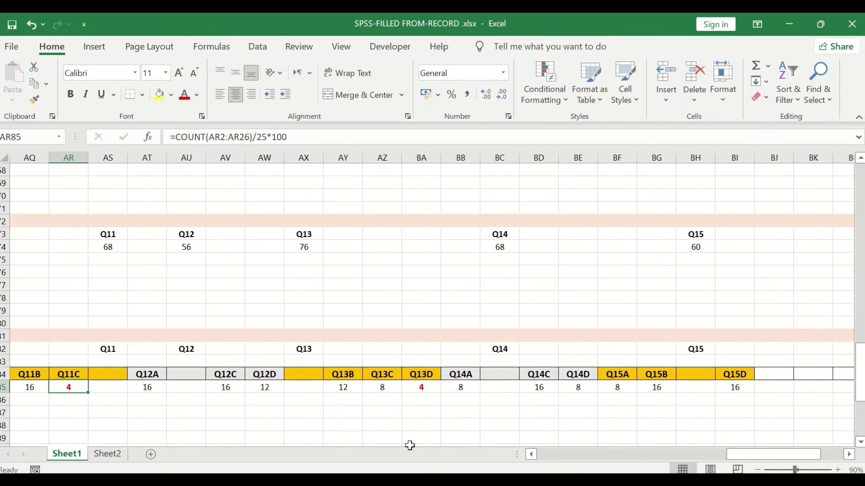
# - Inspect the Q13D distractor percentage in row 85, and view the empty distractor discrimination section with its ID formula
pyautogui.click(424, 388)
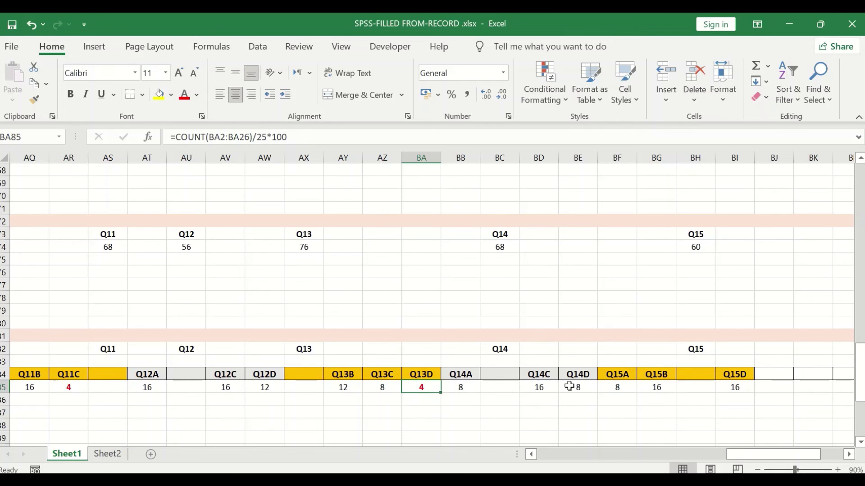
pyautogui.moveTo(777, 452); pyautogui.dragTo(556, 448)
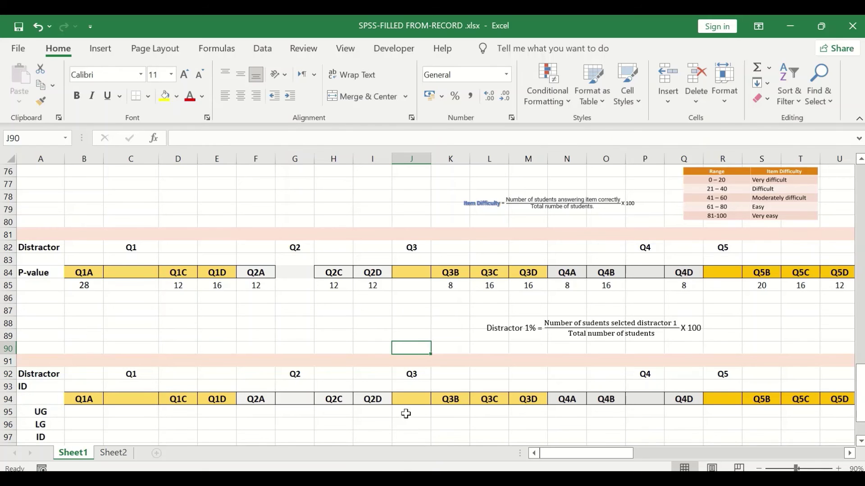
pyautogui.scroll(-4, 408, 410)
pyautogui.scroll(-1, 409, 404)
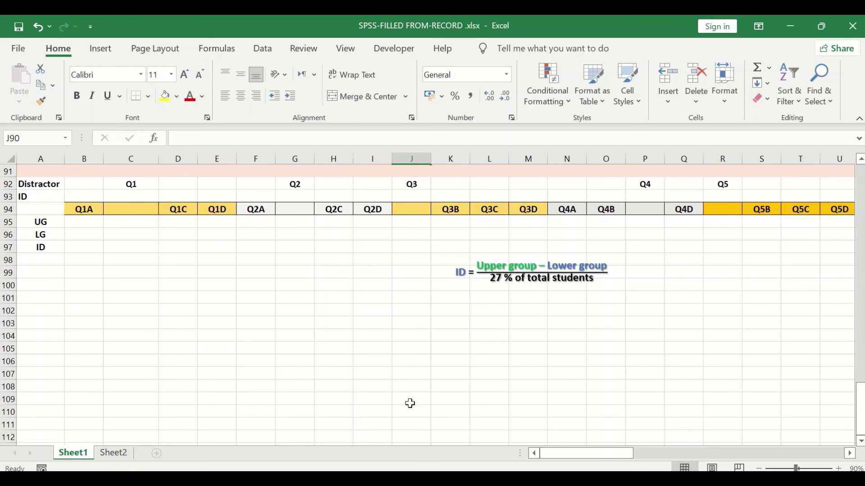
# - Examine the student response table in rows 2 to 26 and the total scores in column BJ to identify the upper and lower groups
pyautogui.scroll(14, 569, 376)
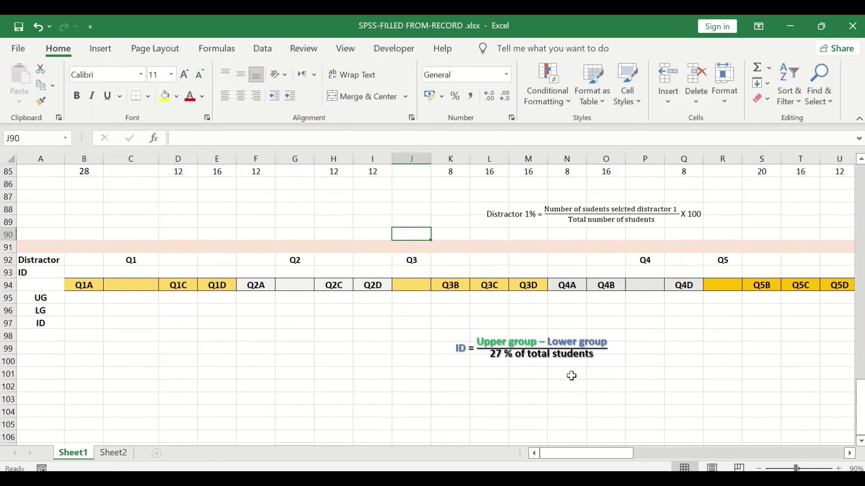
pyautogui.scroll(16, 626, 327)
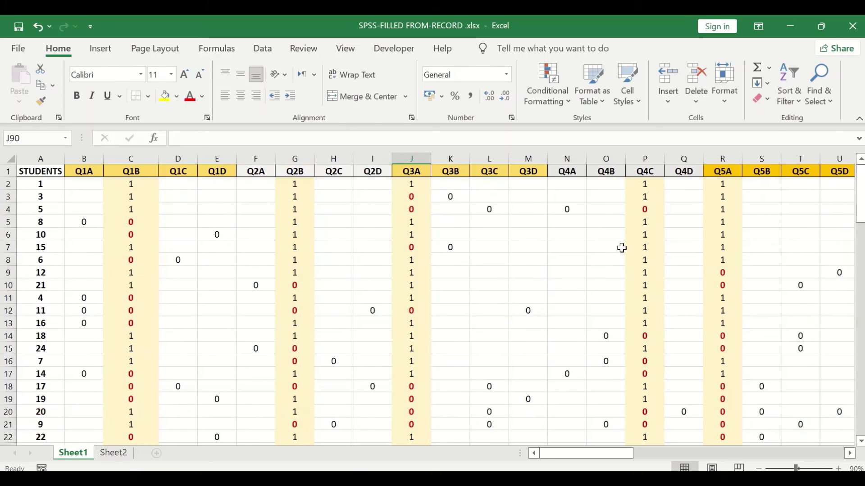
pyautogui.moveTo(594, 453); pyautogui.dragTo(792, 428)
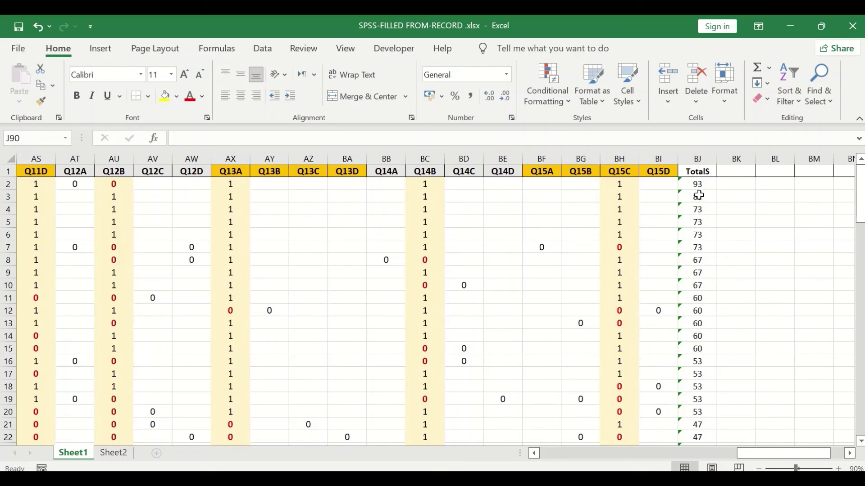
pyautogui.scroll(-4, 696, 207)
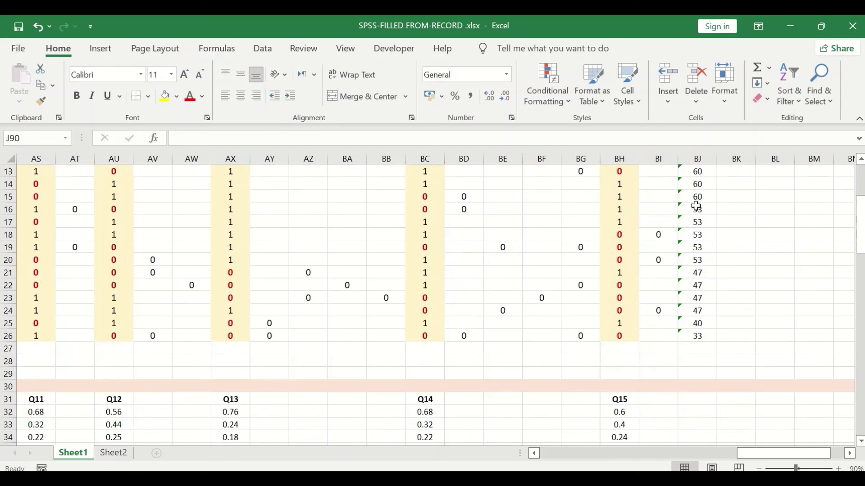
pyautogui.scroll(4, 693, 216)
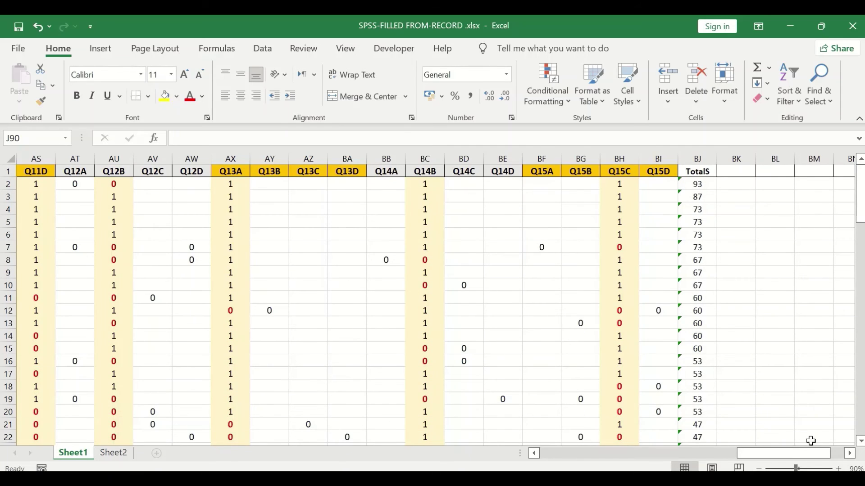
pyautogui.moveTo(811, 453); pyautogui.dragTo(446, 454)
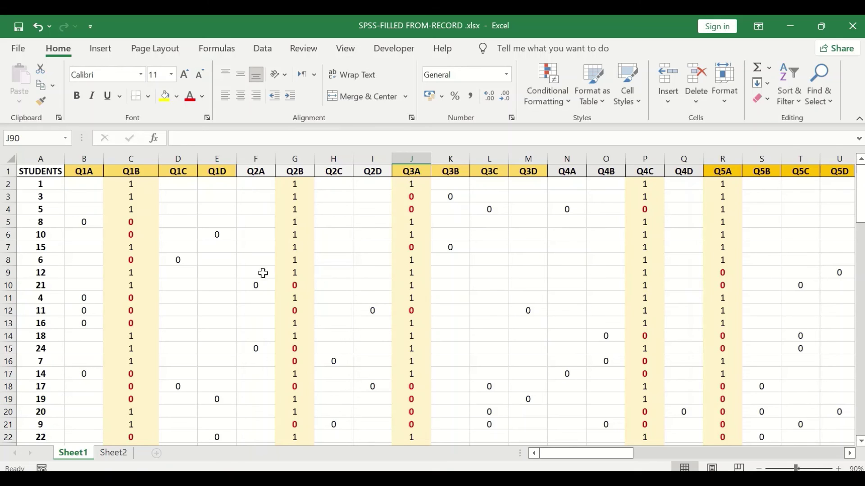
pyautogui.scroll(-1, 92, 214)
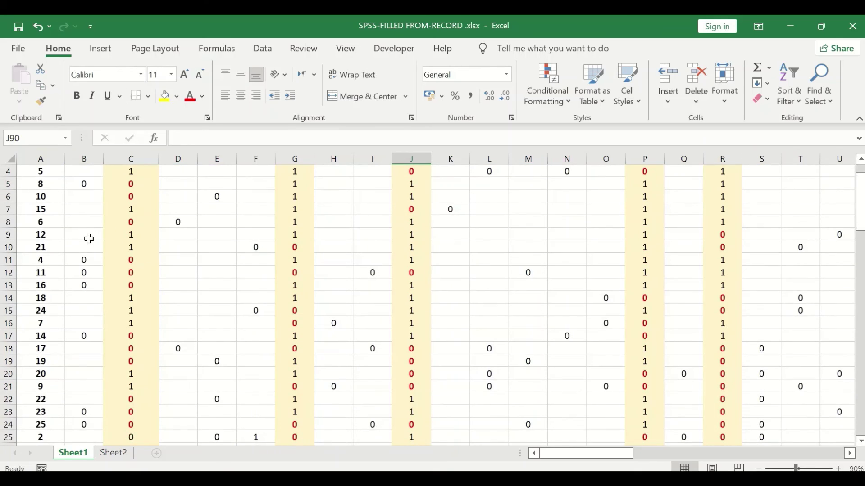
pyautogui.scroll(-4, 89, 239)
pyautogui.scroll(5, 85, 239)
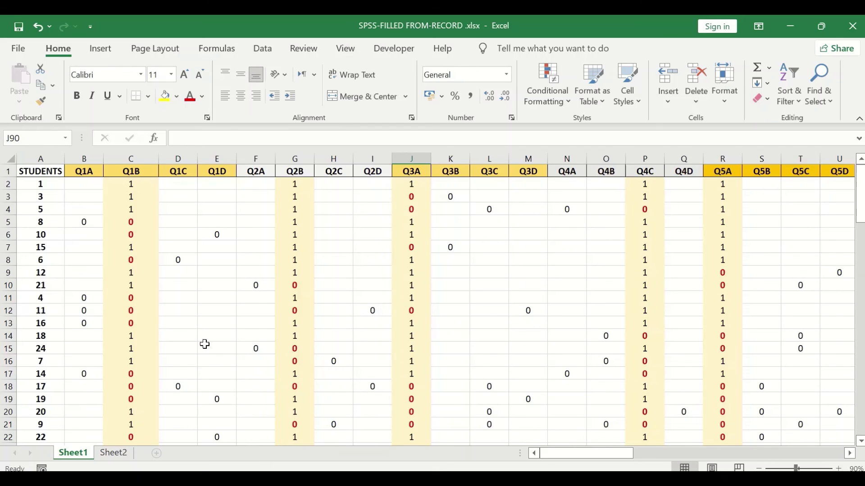
# - Enter =COUNT(B2:B8) in B95 to count the upper-group students who selected distractor Q1A
pyautogui.scroll(-1, 202, 341)
pyautogui.scroll(-20, 202, 341)
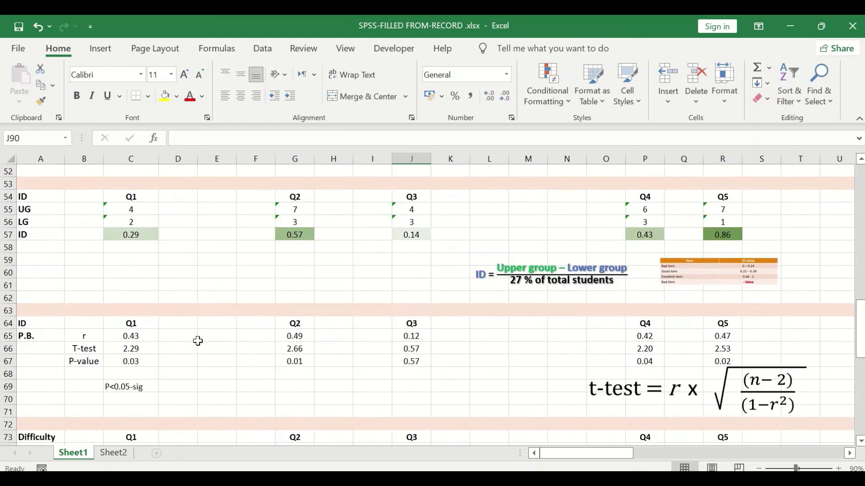
pyautogui.scroll(-6, 197, 341)
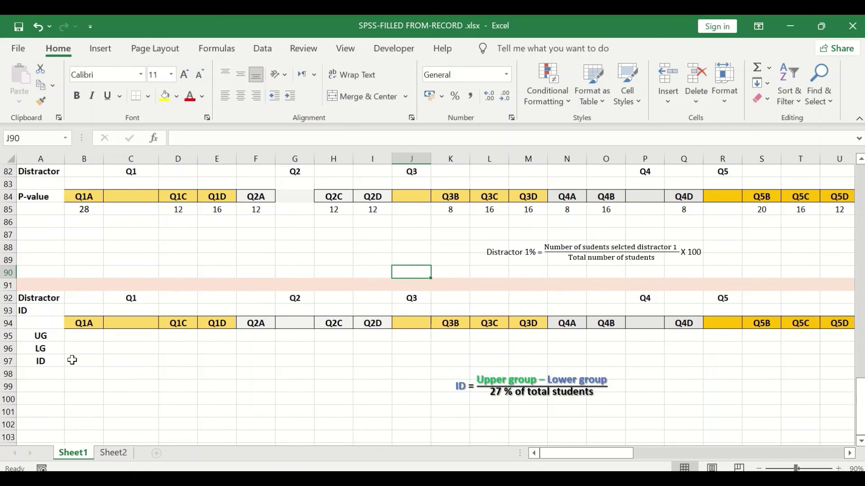
pyautogui.click(85, 336)
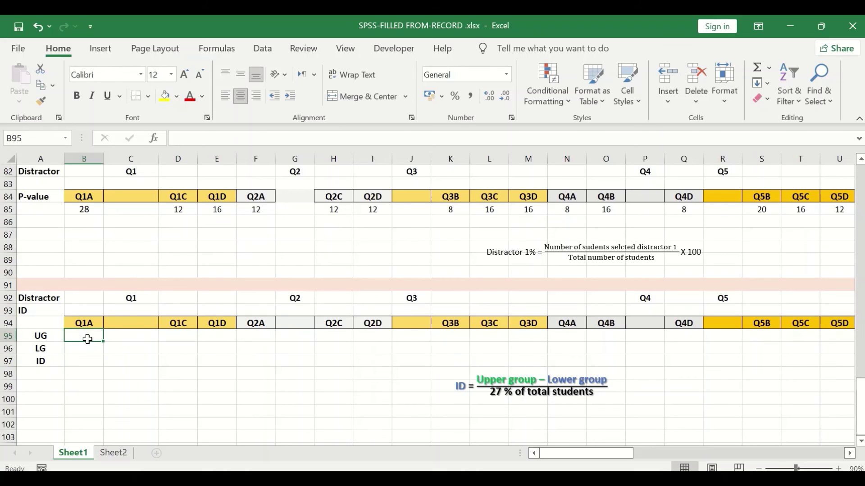
pyautogui.write('=')
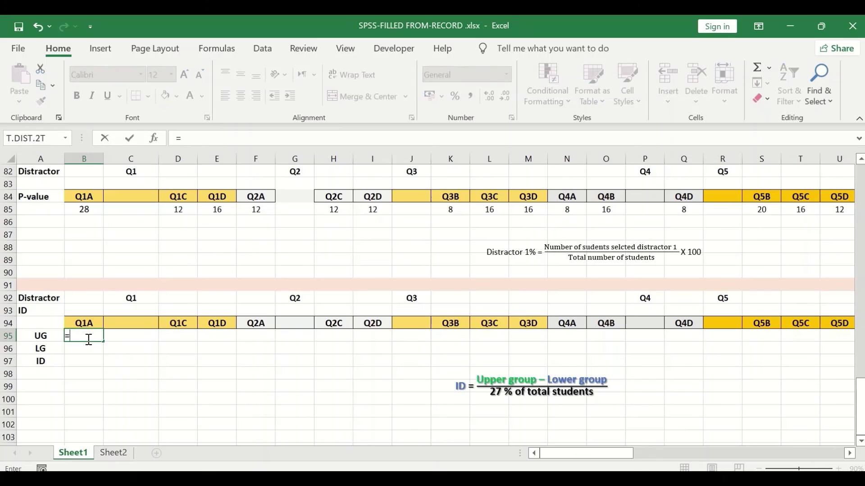
pyautogui.write('count')
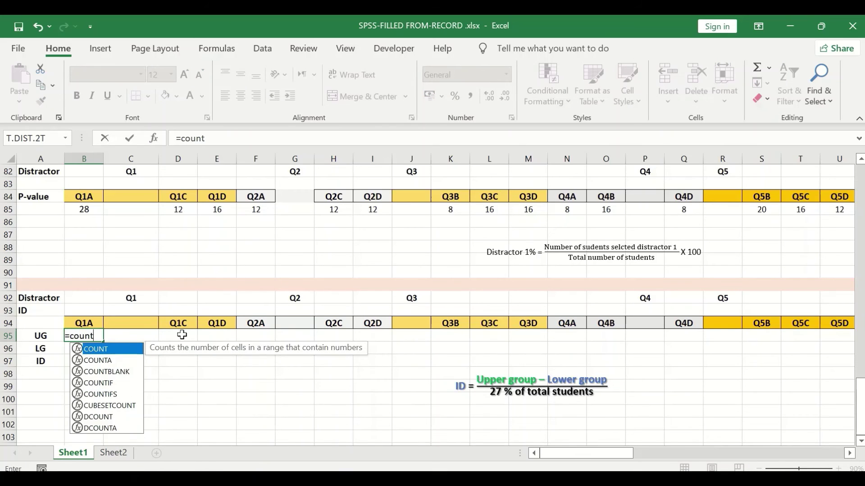
pyautogui.doubleClick(113, 350)
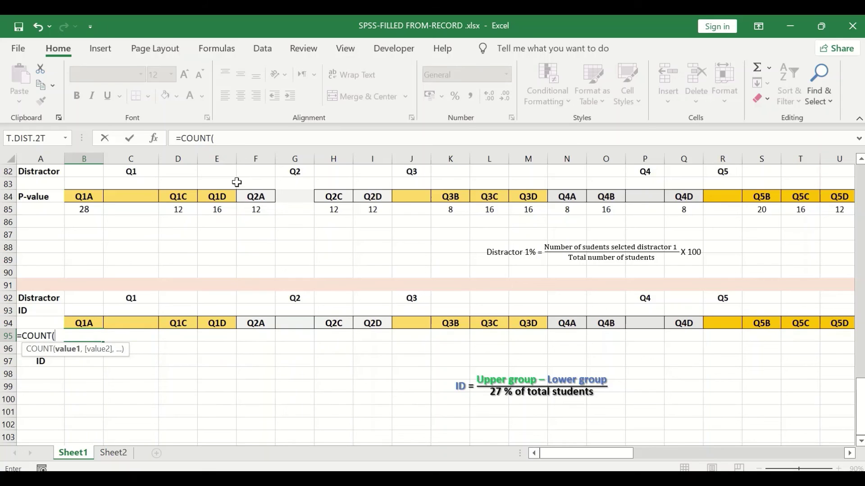
pyautogui.scroll(6, 138, 212)
pyautogui.scroll(20, 139, 213)
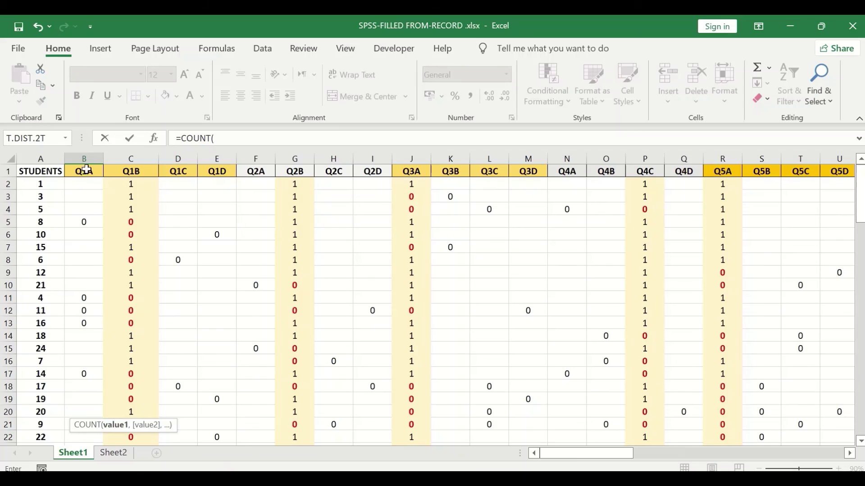
pyautogui.click(85, 182)
pyautogui.moveTo(85, 183); pyautogui.dragTo(80, 258)
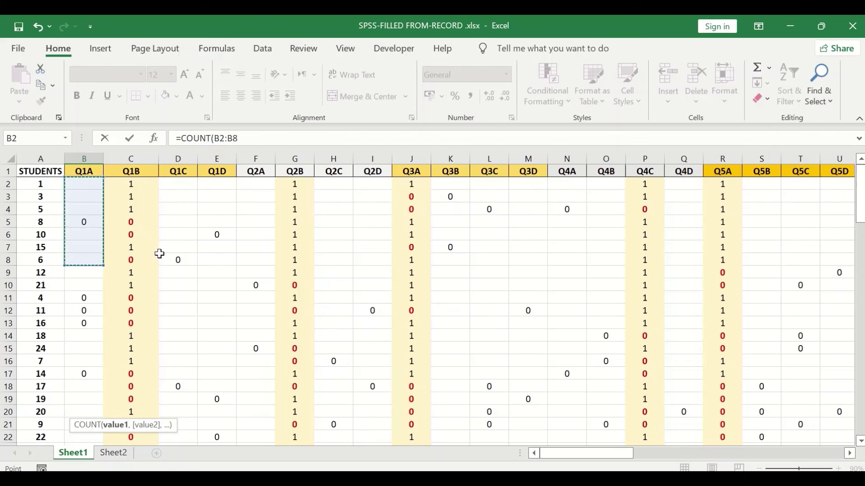
pyautogui.click(256, 138)
pyautogui.write(')')
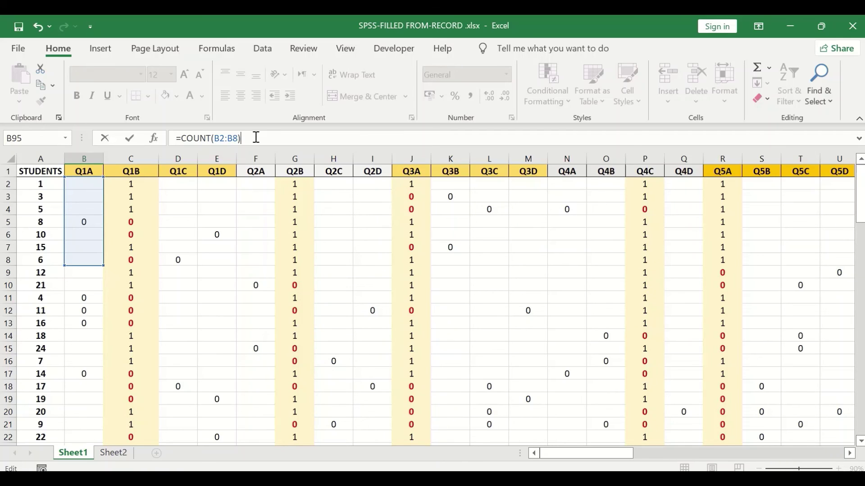
pyautogui.press('Return')
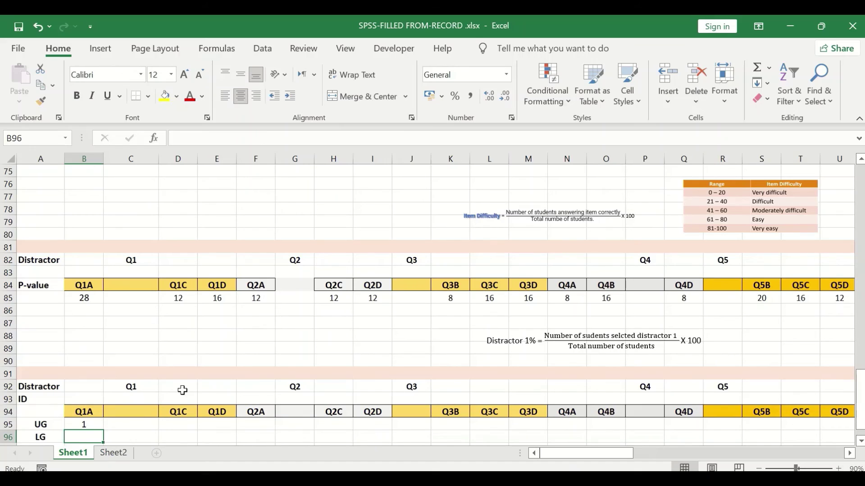
# - Copy the Q1A upper-group formula and select the row 95 cells under distractors Q1C through Q5D, skipping the correct-answer columns
pyautogui.click(84, 425)
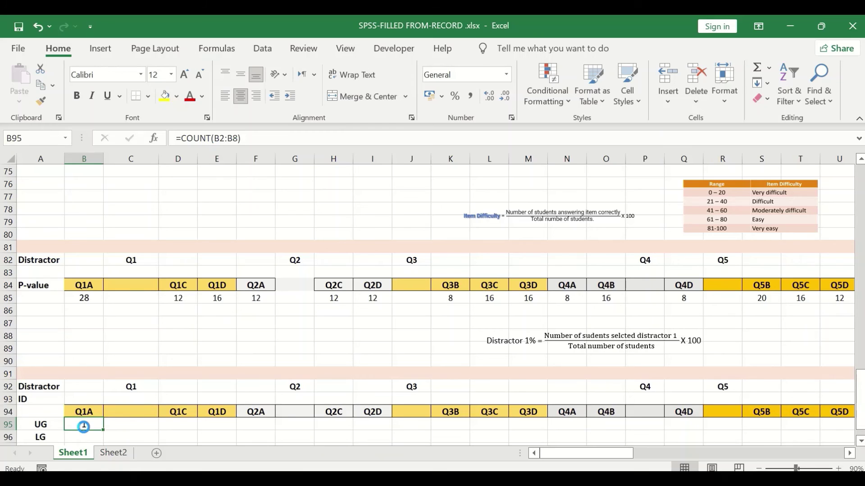
pyautogui.hotkey('ctrl', 'c')
pyautogui.moveTo(184, 428); pyautogui.dragTo(270, 424)
pyautogui.keyDown('ctrl'); pyautogui.click(334, 424); pyautogui.keyUp('ctrl')
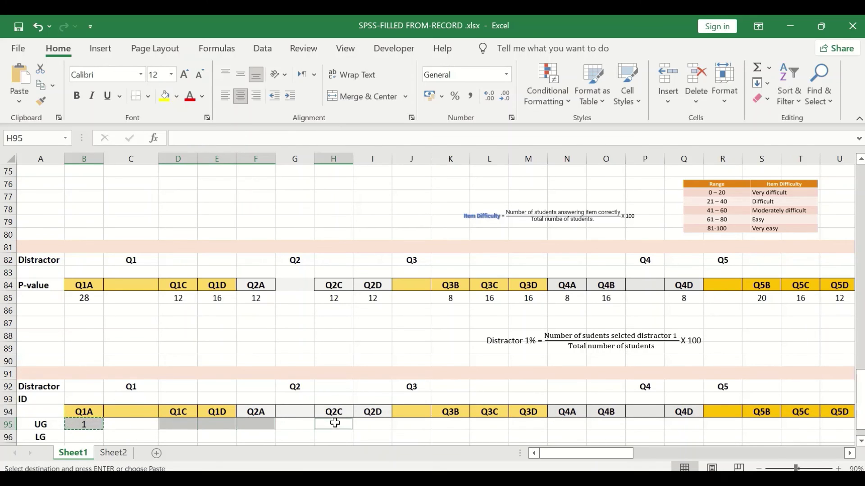
pyautogui.keyDown('ctrl'); pyautogui.click(381, 424); pyautogui.keyUp('ctrl')
pyautogui.keyDown('ctrl'); pyautogui.click(453, 424); pyautogui.keyUp('ctrl')
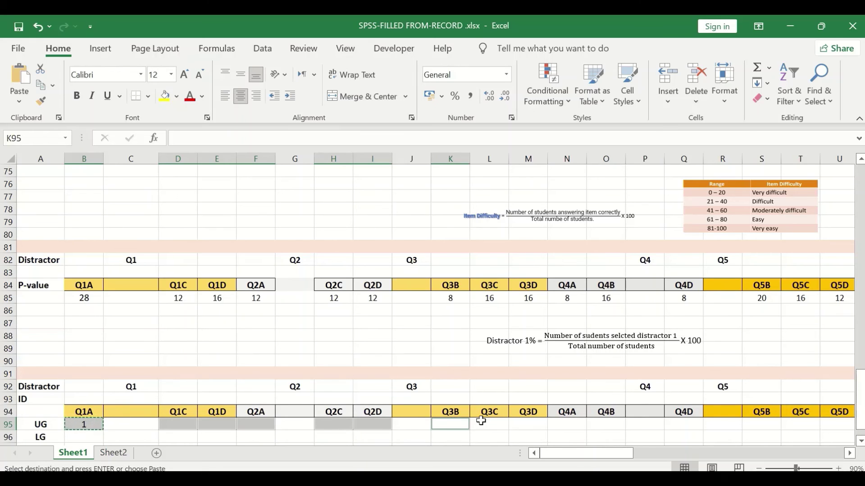
pyautogui.keyDown('ctrl'); pyautogui.click(487, 424); pyautogui.keyUp('ctrl')
pyautogui.keyDown('ctrl'); pyautogui.click(525, 423); pyautogui.keyUp('ctrl')
pyautogui.keyDown('ctrl'); pyautogui.click(574, 423); pyautogui.keyUp('ctrl')
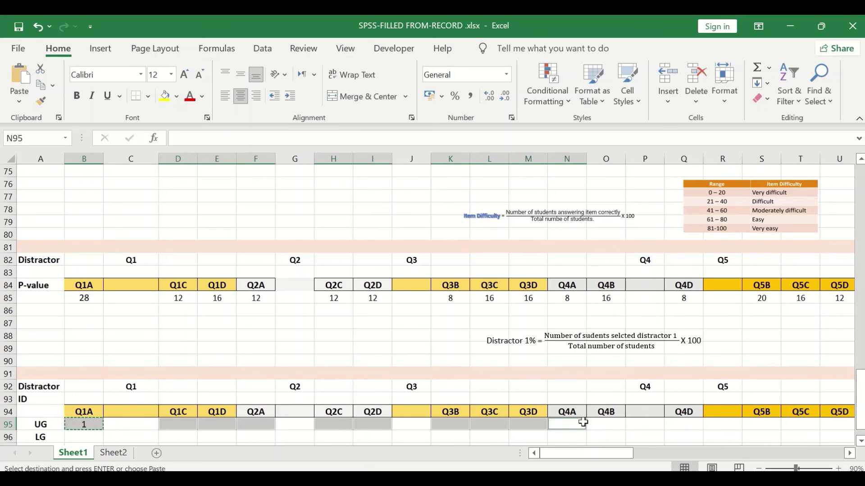
pyautogui.keyDown('ctrl'); pyautogui.click(608, 424); pyautogui.keyUp('ctrl')
pyautogui.keyDown('ctrl'); pyautogui.click(687, 423); pyautogui.keyUp('ctrl')
pyautogui.keyDown('ctrl'); pyautogui.click(767, 423); pyautogui.keyUp('ctrl')
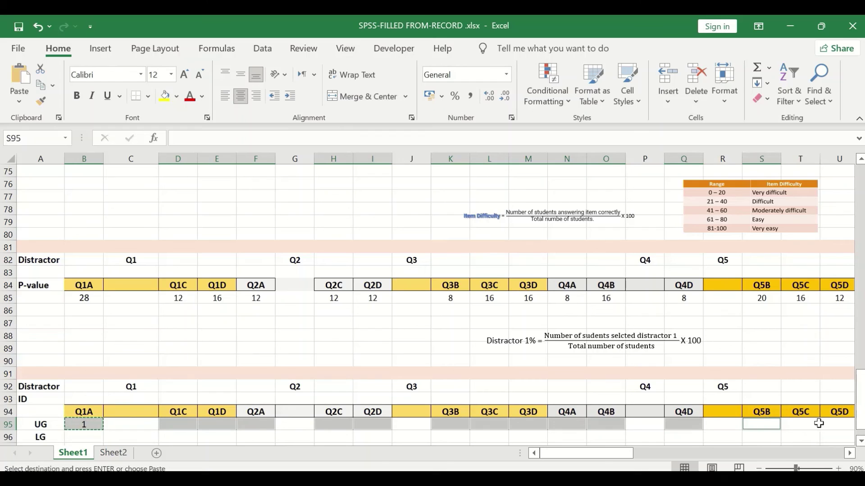
pyautogui.keyDown('ctrl'); pyautogui.click(806, 424); pyautogui.keyUp('ctrl')
pyautogui.keyDown('ctrl'); pyautogui.click(836, 423); pyautogui.keyUp('ctrl')
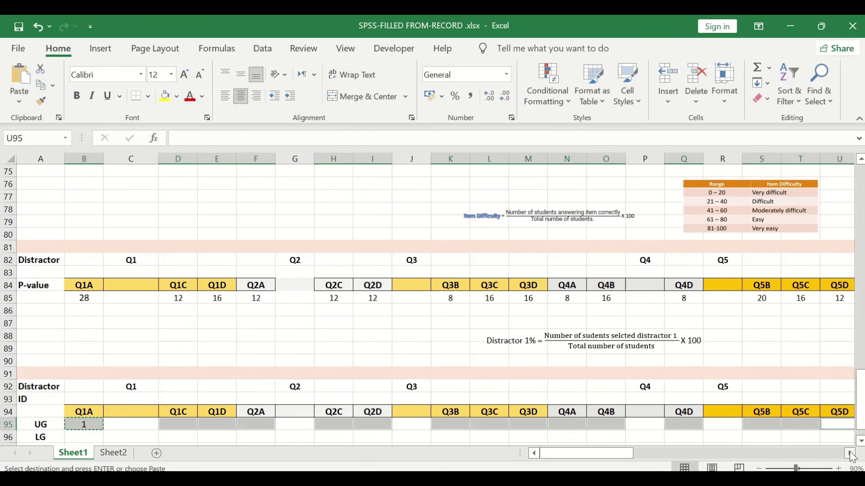
# - Add the row 95 cells under Q6A, Q6B, Q6D, Q7A, Q7C and Q7D to the selection
pyautogui.click(849, 453)
pyautogui.keyDown('ctrl'); pyautogui.click(551, 424); pyautogui.keyUp('ctrl')
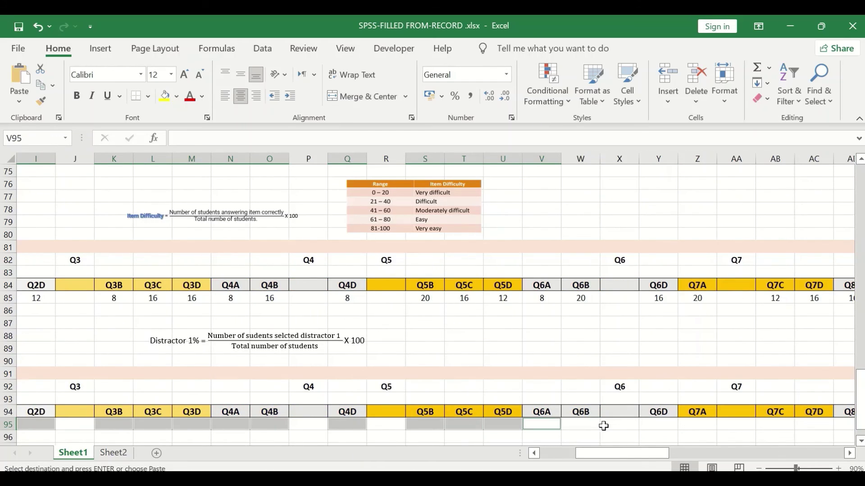
pyautogui.keyDown('ctrl'); pyautogui.click(586, 424); pyautogui.keyUp('ctrl')
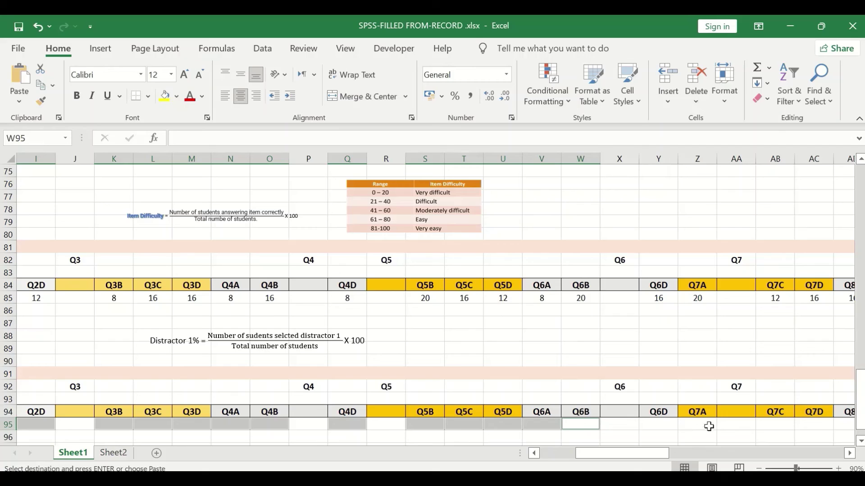
pyautogui.keyDown('ctrl'); pyautogui.click(656, 424); pyautogui.keyUp('ctrl')
pyautogui.keyDown('ctrl'); pyautogui.click(694, 425); pyautogui.keyUp('ctrl')
pyautogui.keyDown('ctrl'); pyautogui.click(772, 427); pyautogui.keyUp('ctrl')
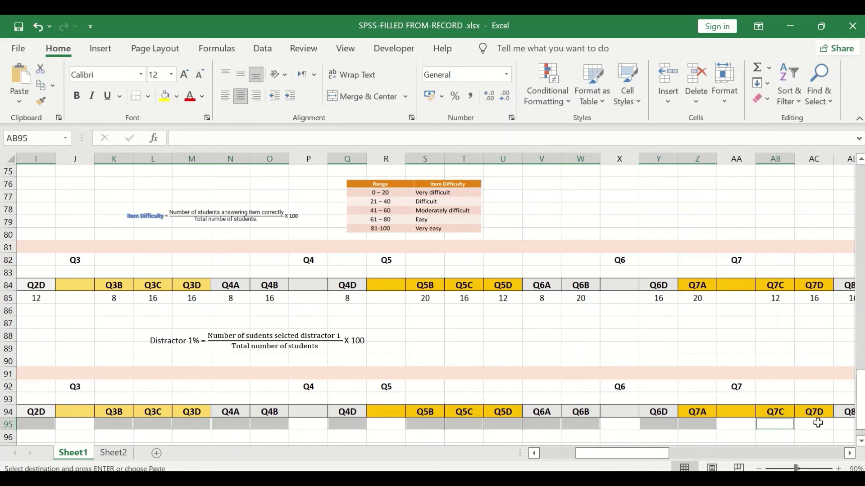
pyautogui.keyDown('ctrl'); pyautogui.click(814, 424); pyautogui.keyUp('ctrl')
# - Add the row 95 cells under Q8A, Q8B, Q8C, Q9A, Q9B and Q9D to the selection
pyautogui.click(849, 454)
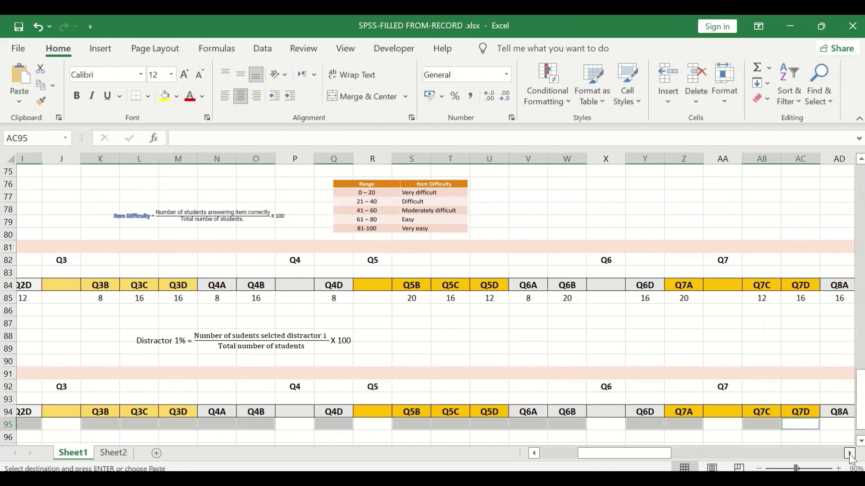
pyautogui.keyDown('ctrl'); pyautogui.click(548, 423); pyautogui.keyUp('ctrl')
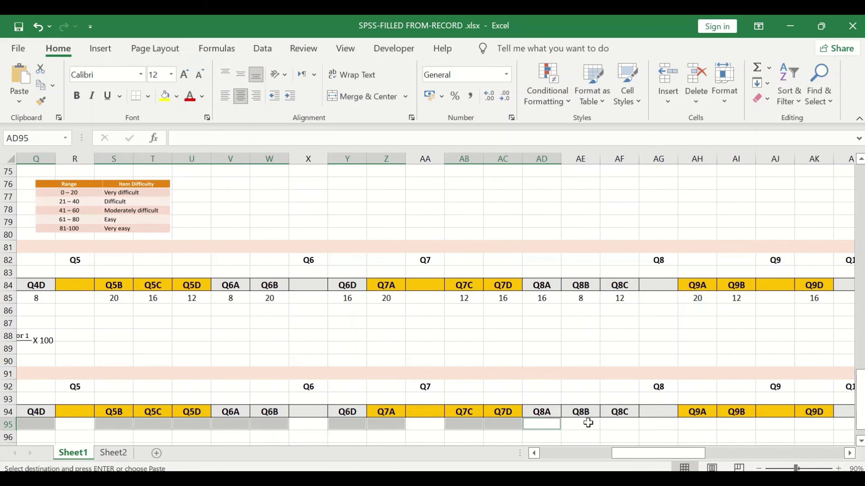
pyautogui.keyDown('ctrl'); pyautogui.click(588, 424); pyautogui.keyUp('ctrl')
pyautogui.keyDown('ctrl'); pyautogui.click(624, 423); pyautogui.keyUp('ctrl')
pyautogui.keyDown('ctrl'); pyautogui.click(699, 424); pyautogui.keyUp('ctrl')
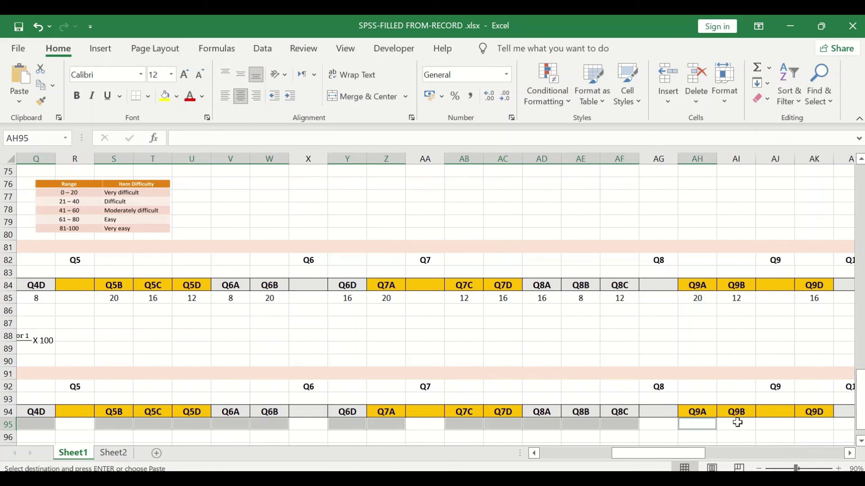
pyautogui.keyDown('ctrl'); pyautogui.click(736, 424); pyautogui.keyUp('ctrl')
pyautogui.click(850, 454)
pyautogui.click(849, 454)
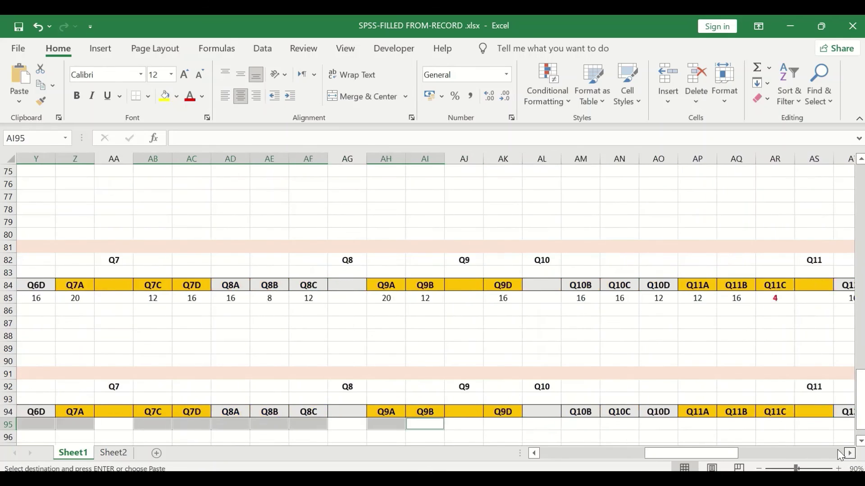
pyautogui.keyDown('ctrl'); pyautogui.click(464, 424); pyautogui.keyUp('ctrl')
# - Add the row 95 cells under Q10B, Q10C, Q10D, Q11A, Q11B and Q11C to the selection
pyautogui.keyDown('ctrl'); pyautogui.click(542, 424); pyautogui.keyUp('ctrl')
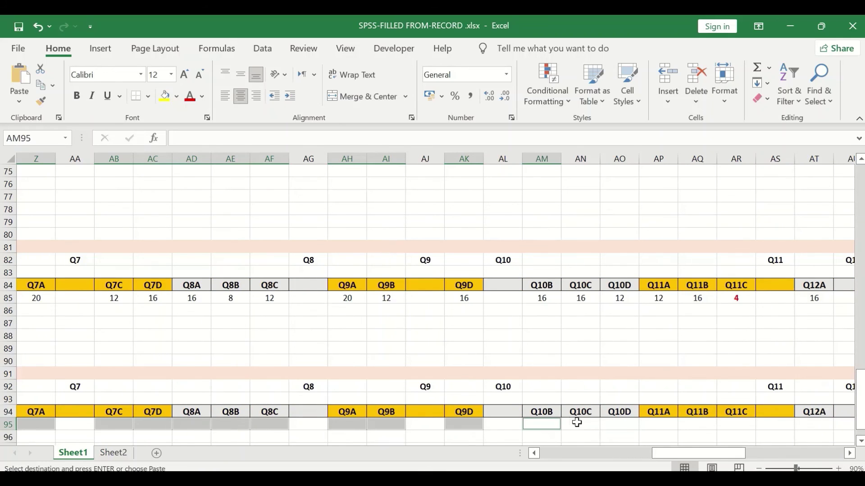
pyautogui.keyDown('ctrl'); pyautogui.click(576, 422); pyautogui.keyUp('ctrl')
pyautogui.keyDown('ctrl'); pyautogui.click(575, 422); pyautogui.keyUp('ctrl')
pyautogui.keyDown('ctrl'); pyautogui.click(552, 426); pyautogui.keyUp('ctrl')
pyautogui.keyDown('ctrl'); pyautogui.click(589, 424); pyautogui.keyUp('ctrl')
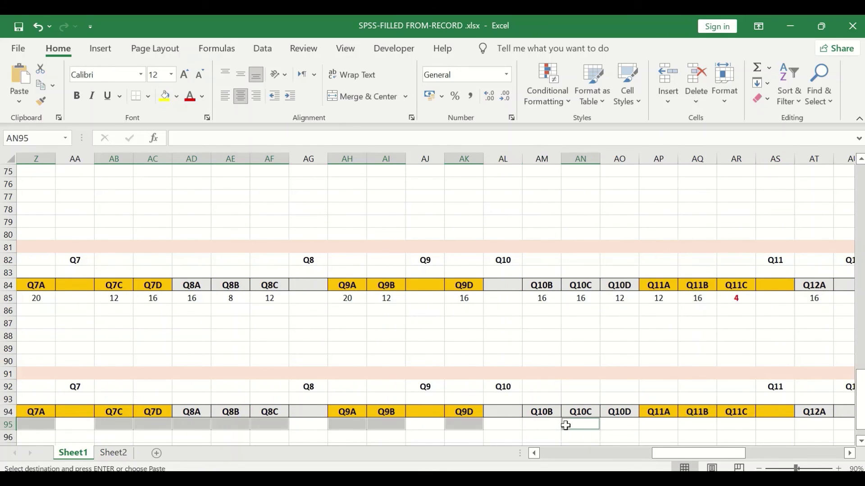
pyautogui.keyDown('ctrl'); pyautogui.click(540, 425); pyautogui.keyUp('ctrl')
pyautogui.keyDown('ctrl'); pyautogui.click(627, 425); pyautogui.keyUp('ctrl')
pyautogui.keyDown('ctrl'); pyautogui.click(658, 423); pyautogui.keyUp('ctrl')
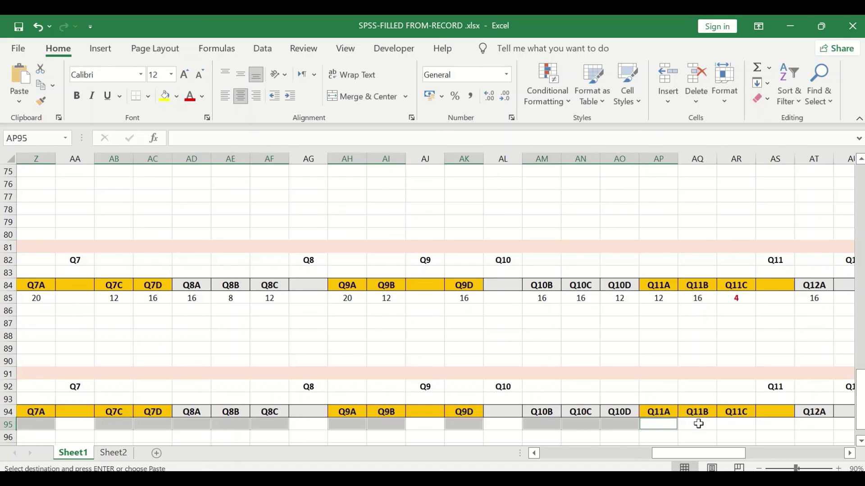
pyautogui.keyDown('ctrl'); pyautogui.click(697, 424); pyautogui.keyUp('ctrl')
pyautogui.keyDown('ctrl'); pyautogui.click(735, 423); pyautogui.keyUp('ctrl')
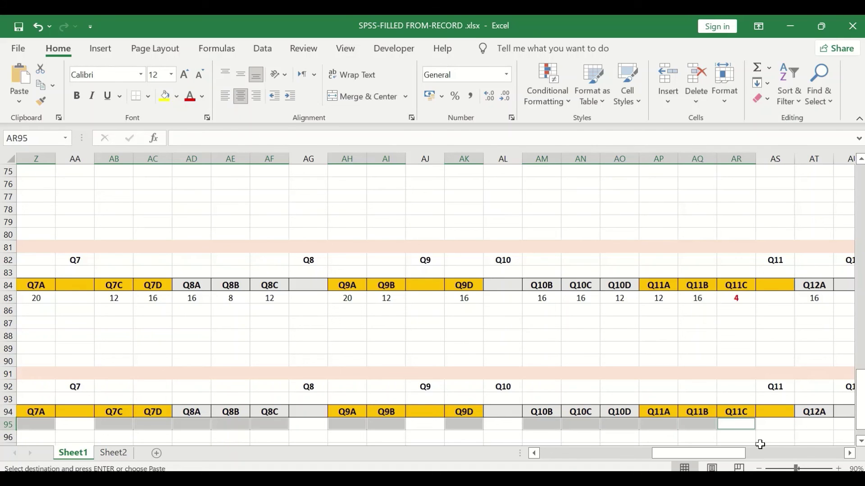
# - Add the row 95 cells under Q12A, Q12C, Q12D, Q13B, Q13C and Q13D to the selection
pyautogui.click(849, 453)
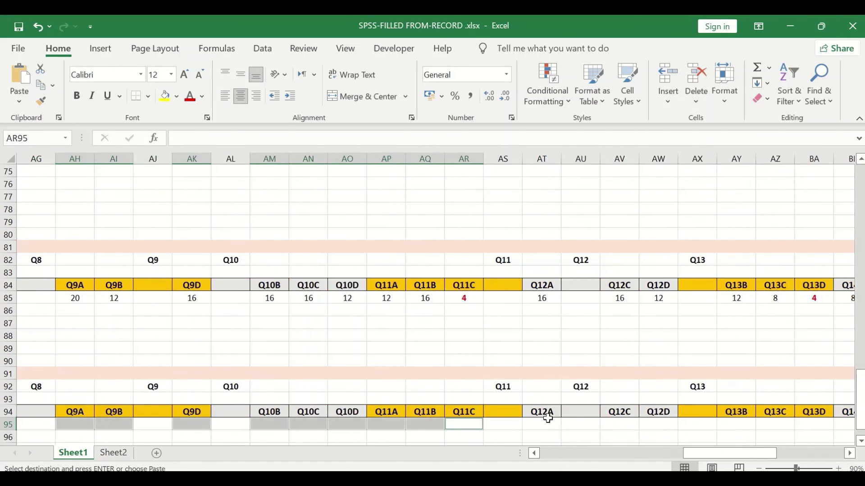
pyautogui.keyDown('ctrl'); pyautogui.click(543, 424); pyautogui.keyUp('ctrl')
pyautogui.keyDown('ctrl'); pyautogui.click(622, 425); pyautogui.keyUp('ctrl')
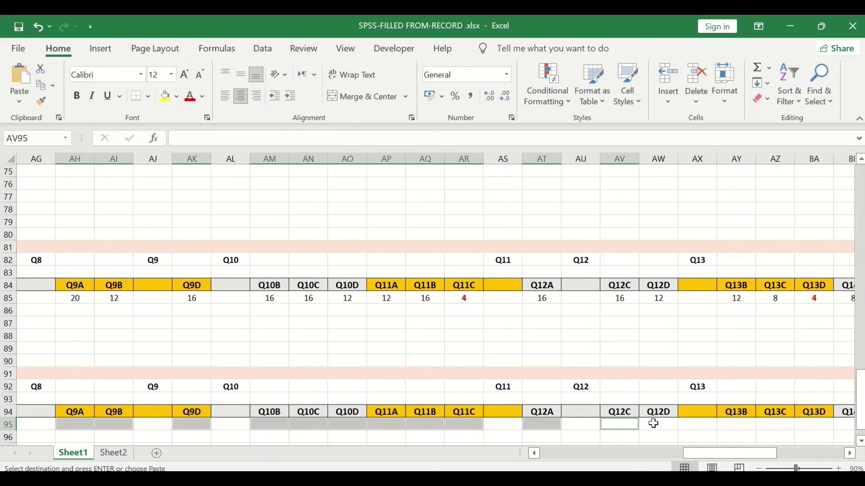
pyautogui.keyDown('ctrl'); pyautogui.click(658, 423); pyautogui.keyUp('ctrl')
pyautogui.keyDown('ctrl'); pyautogui.click(741, 423); pyautogui.keyUp('ctrl')
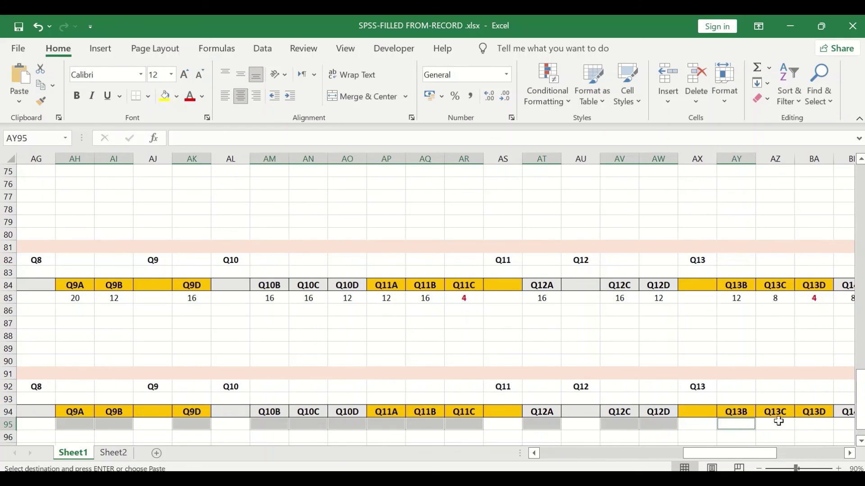
pyautogui.keyDown('ctrl'); pyautogui.click(778, 423); pyautogui.keyUp('ctrl')
pyautogui.keyDown('ctrl'); pyautogui.click(814, 422); pyautogui.keyUp('ctrl')
# - Add the row 95 cells under Q14A, Q14C, Q14D, Q15A, Q15B and Q15D, and paste only the copied formula into the whole selection
pyautogui.click(849, 453)
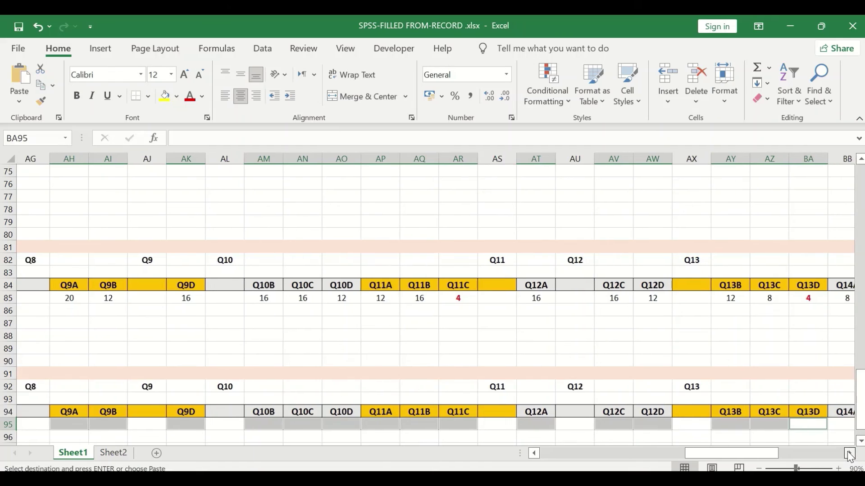
pyautogui.keyDown('ctrl'); pyautogui.click(621, 423); pyautogui.keyUp('ctrl')
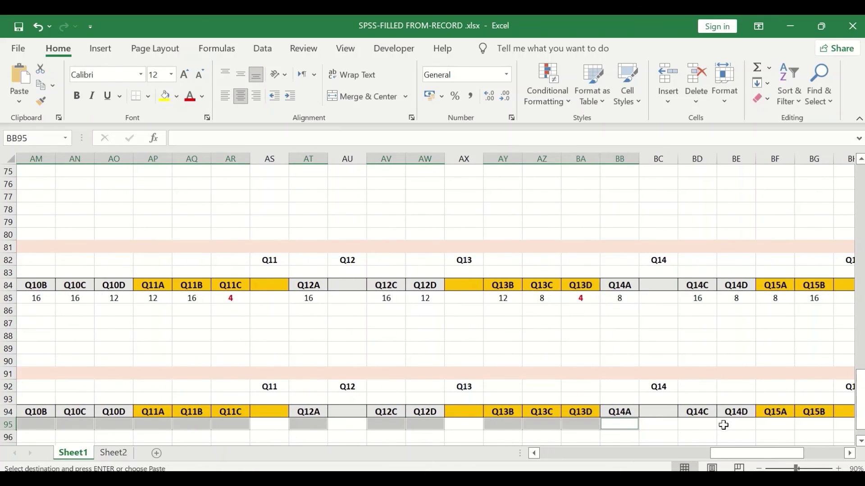
pyautogui.keyDown('ctrl'); pyautogui.click(699, 425); pyautogui.keyUp('ctrl')
pyautogui.keyDown('ctrl'); pyautogui.click(729, 424); pyautogui.keyUp('ctrl')
pyautogui.keyDown('ctrl'); pyautogui.click(775, 422); pyautogui.keyUp('ctrl')
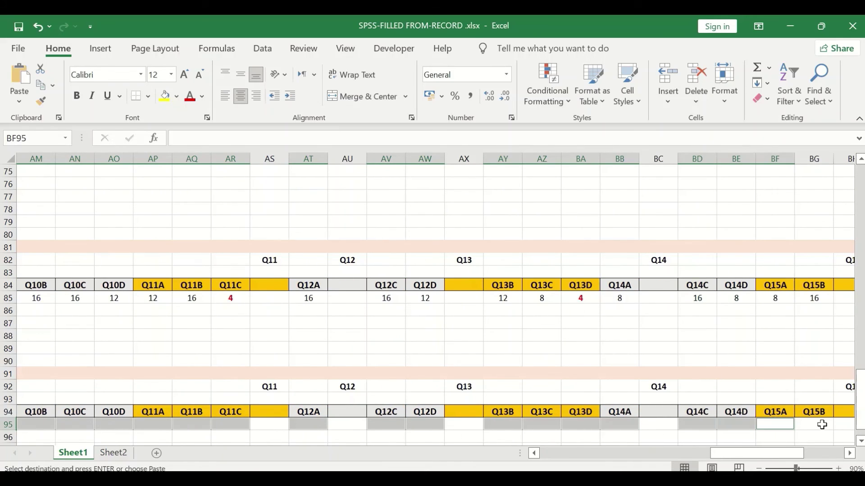
pyautogui.keyDown('ctrl'); pyautogui.click(818, 423); pyautogui.keyUp('ctrl')
pyautogui.click(849, 453)
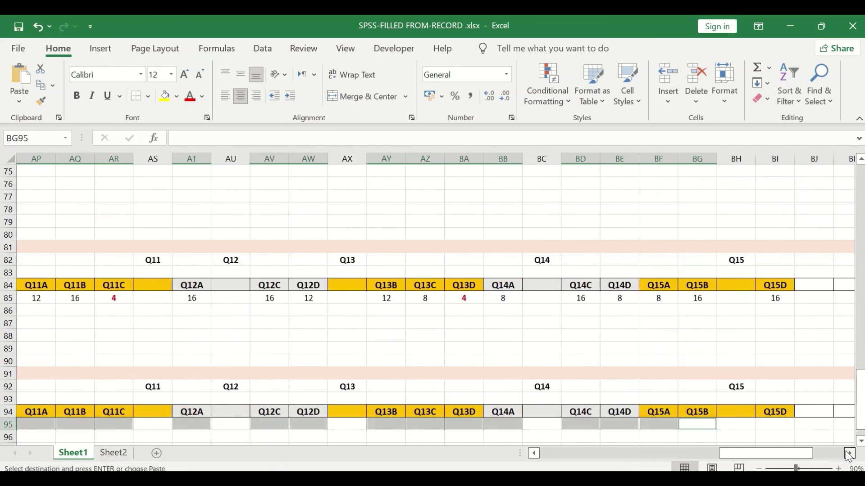
pyautogui.keyDown('ctrl'); pyautogui.click(698, 425); pyautogui.keyUp('ctrl')
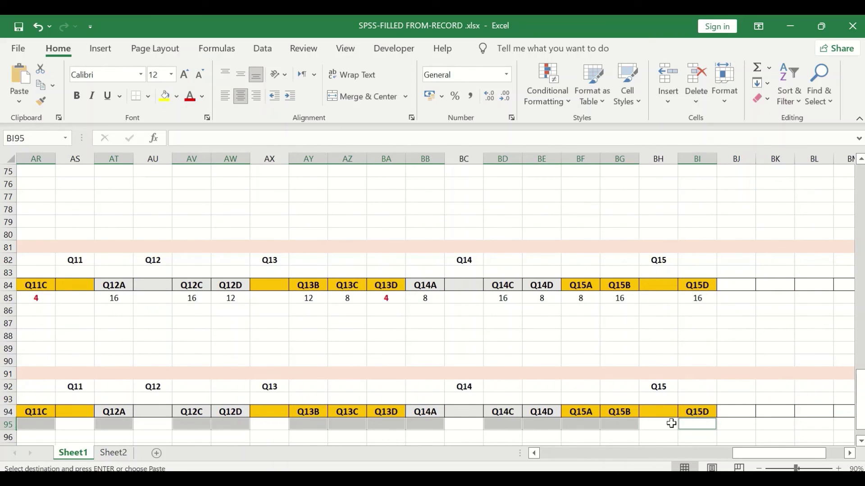
pyautogui.rightClick(700, 423)
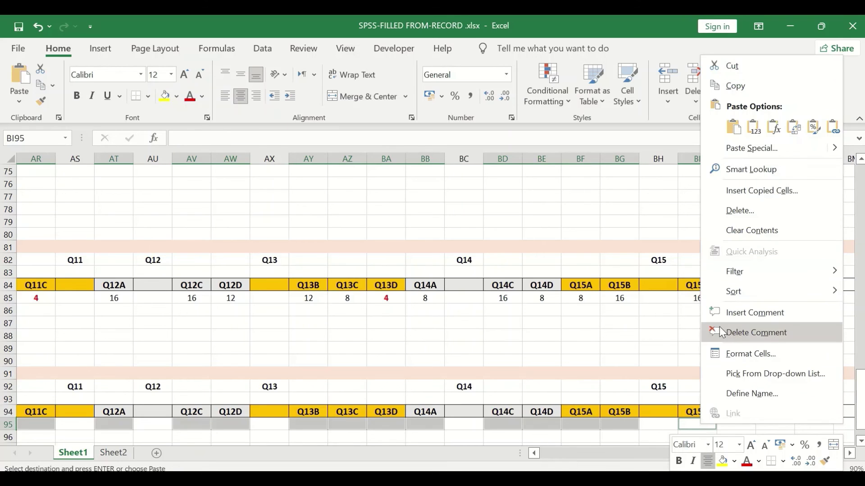
pyautogui.click(775, 133)
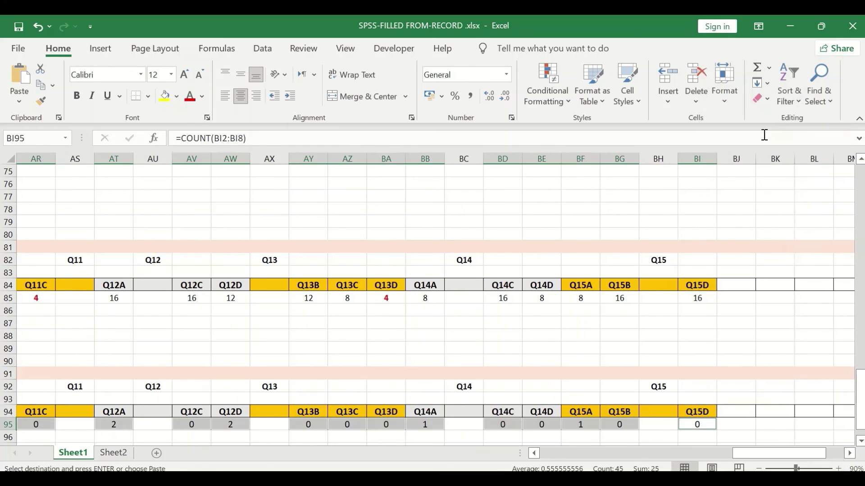
# - Enter =COUNT(B20:B26) in B96 to count the lower-group students who selected distractor Q1A
pyautogui.moveTo(776, 453); pyautogui.dragTo(538, 463)
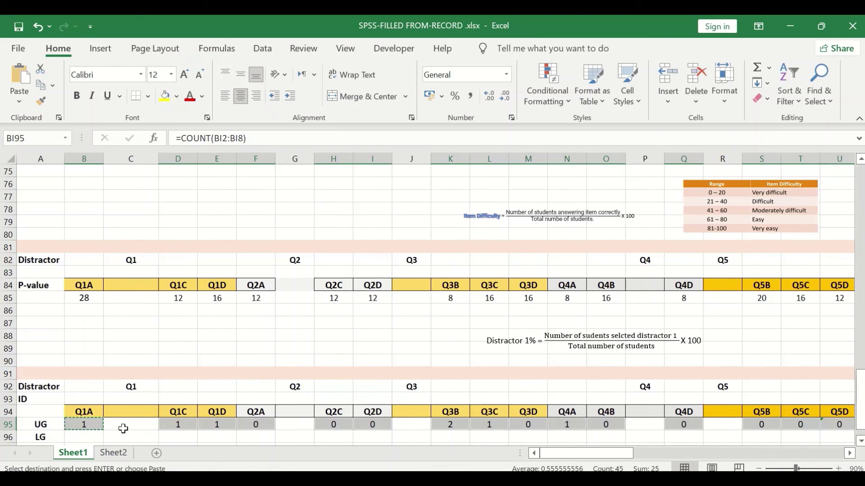
pyautogui.doubleClick(92, 435)
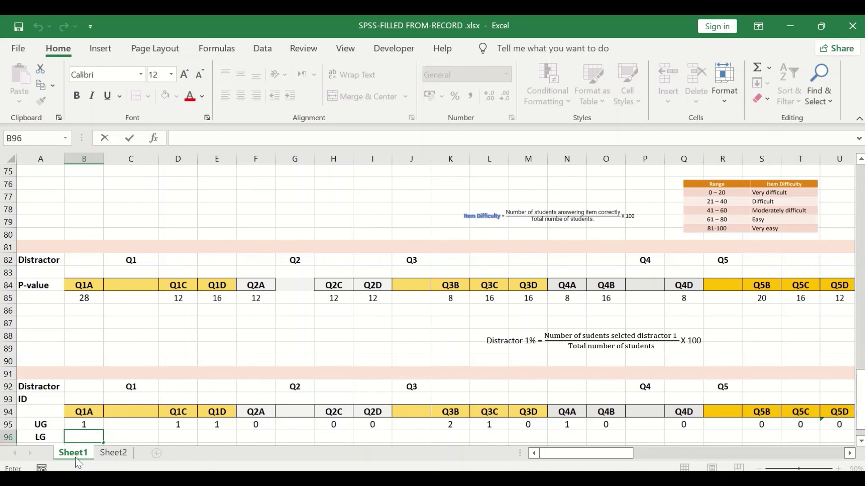
pyautogui.scroll(1, 72, 452)
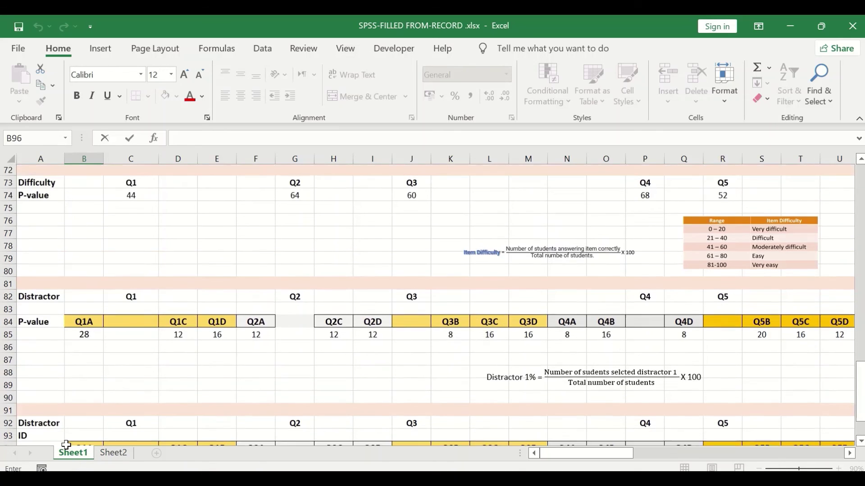
pyautogui.scroll(-3, 81, 385)
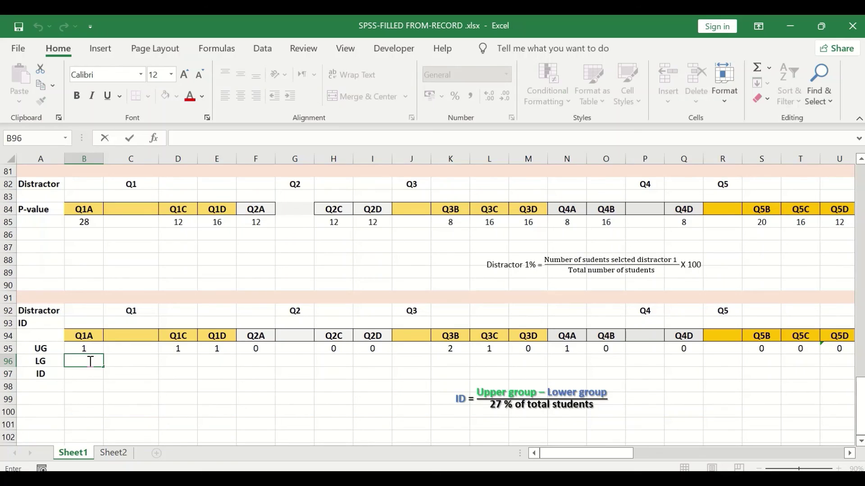
pyautogui.write('=')
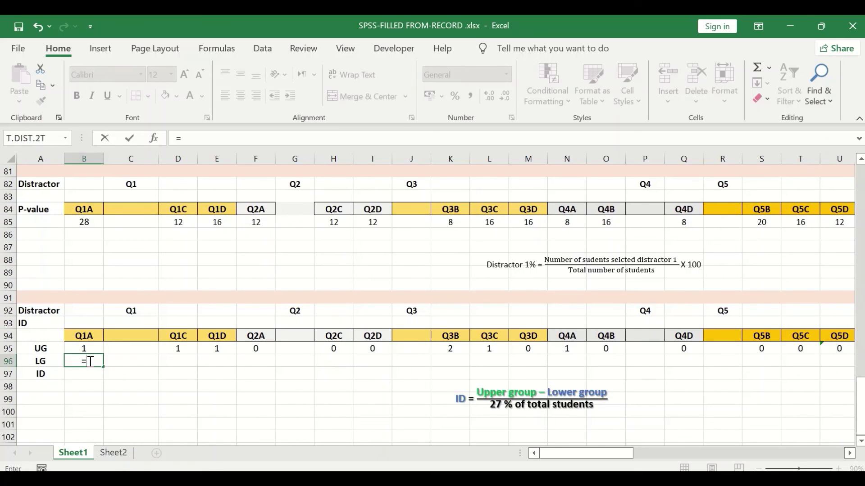
pyautogui.write('coun')
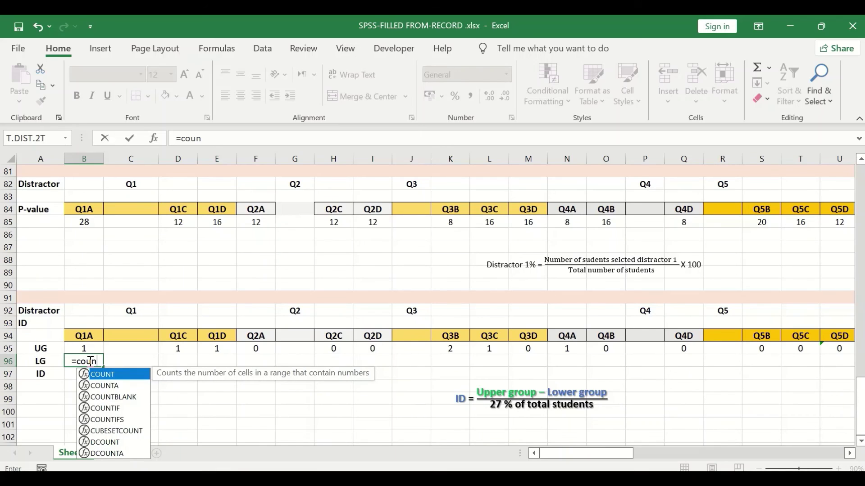
pyautogui.doubleClick(113, 376)
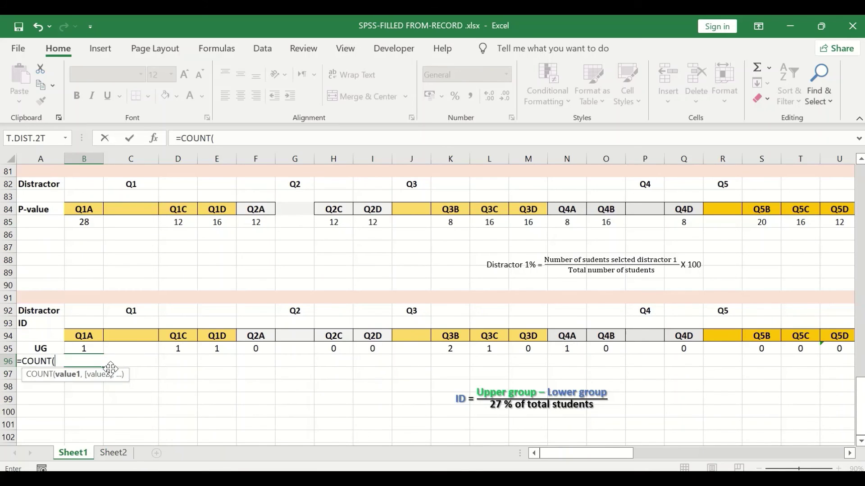
pyautogui.scroll(4, 97, 275)
pyautogui.scroll(20, 97, 276)
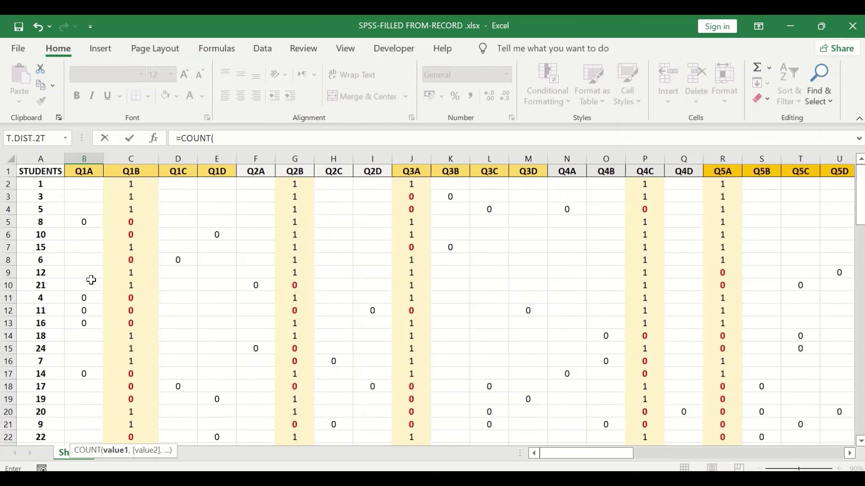
pyautogui.scroll(-6, 91, 280)
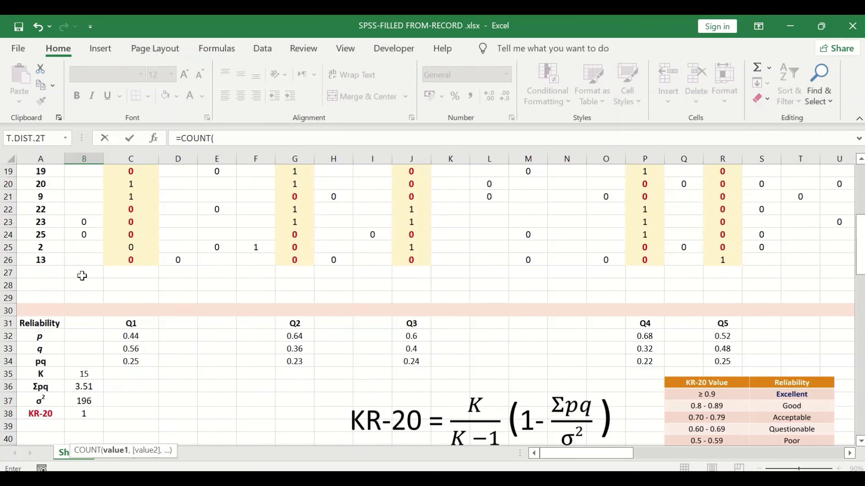
pyautogui.moveTo(77, 258); pyautogui.dragTo(74, 202)
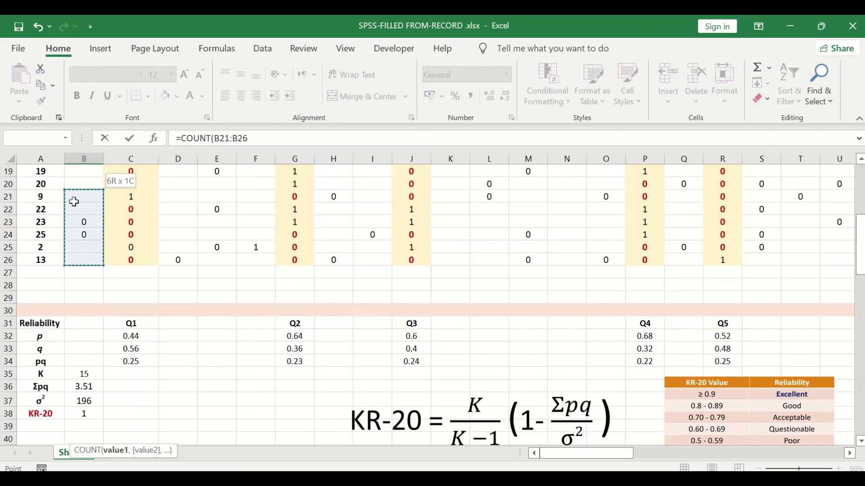
pyautogui.moveTo(74, 201); pyautogui.dragTo(74, 189)
pyautogui.click(254, 145)
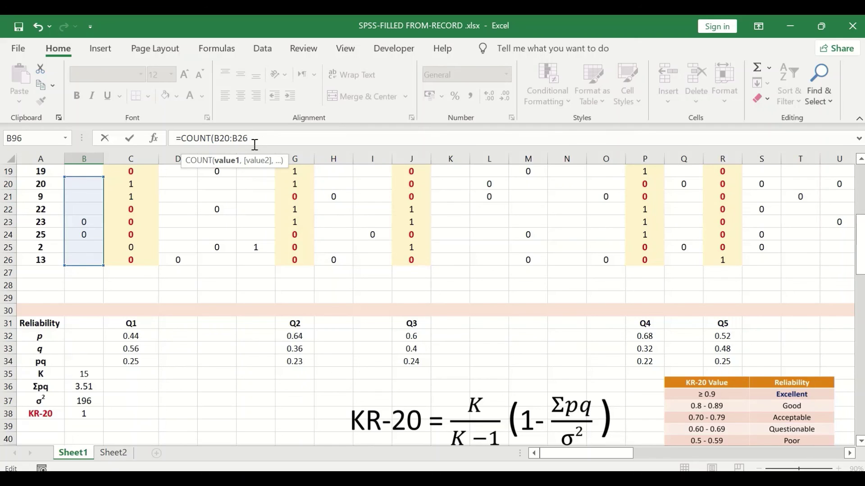
pyautogui.write(')')
pyautogui.press('Return')
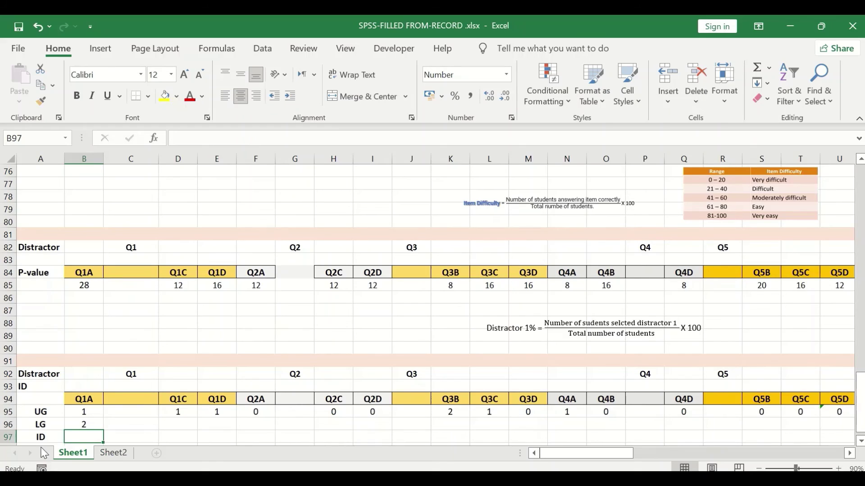
# - Copy the count formula in B96 and select the row 96 cells under Q1C, Q1D, Q2A, Q2C and Q2D
pyautogui.click(82, 425)
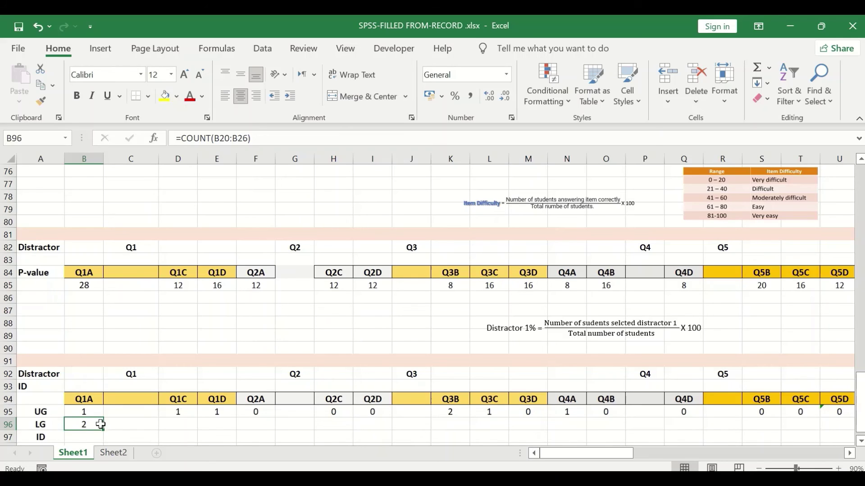
pyautogui.hotkey('ctrl', 'c')
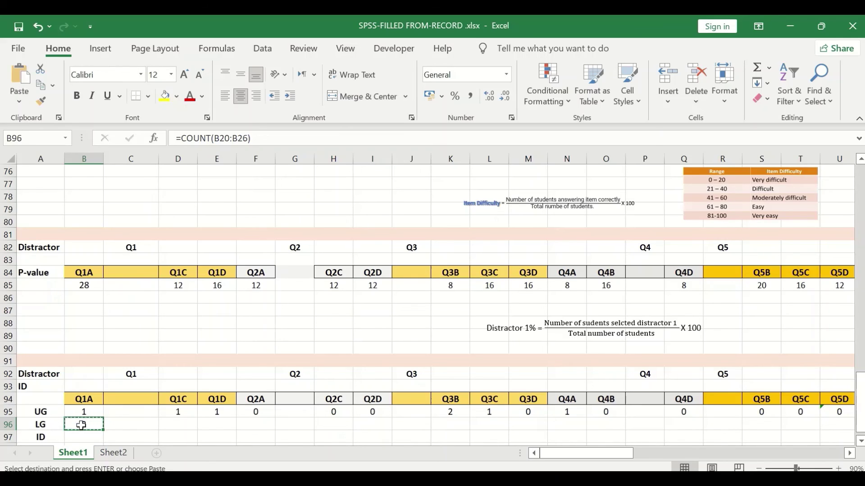
pyautogui.click(179, 421)
pyautogui.keyDown('ctrl'); pyautogui.click(223, 423); pyautogui.keyUp('ctrl')
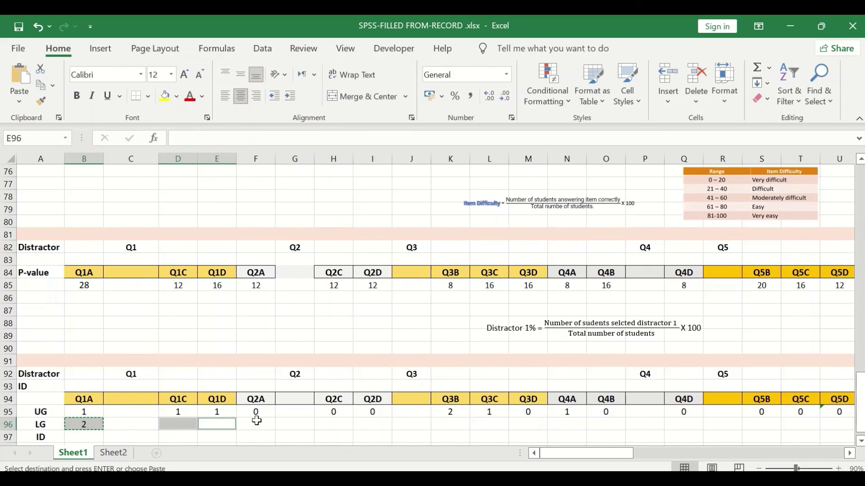
pyautogui.keyDown('ctrl'); pyautogui.click(256, 421); pyautogui.keyUp('ctrl')
pyautogui.keyDown('ctrl'); pyautogui.click(320, 422); pyautogui.keyUp('ctrl')
pyautogui.keyDown('ctrl'); pyautogui.click(372, 420); pyautogui.keyUp('ctrl')
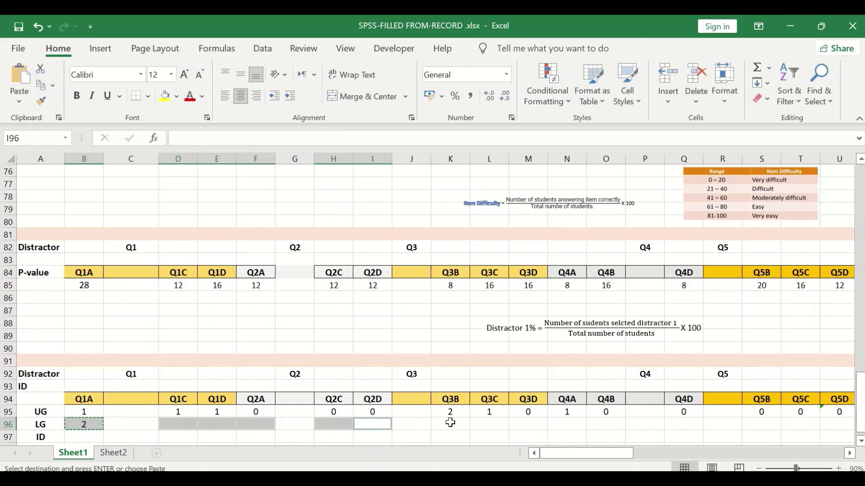
# - Add the row 96 cells under Q3B, Q3C, Q3D, Q4A, Q4B and Q4D to the selection
pyautogui.keyDown('ctrl'); pyautogui.click(451, 422); pyautogui.keyUp('ctrl')
pyautogui.keyDown('ctrl'); pyautogui.click(497, 423); pyautogui.keyUp('ctrl')
pyautogui.keyDown('ctrl'); pyautogui.click(539, 423); pyautogui.keyUp('ctrl')
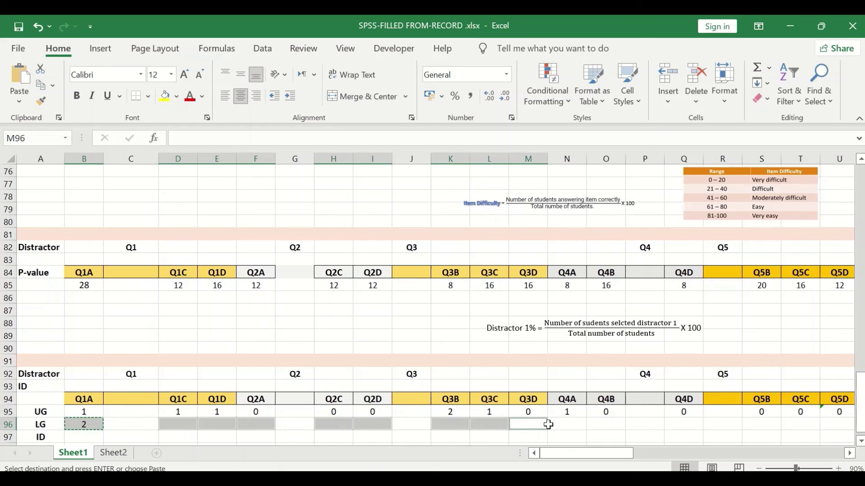
pyautogui.keyDown('ctrl'); pyautogui.click(566, 423); pyautogui.keyUp('ctrl')
pyautogui.keyDown('ctrl'); pyautogui.click(617, 422); pyautogui.keyUp('ctrl')
pyautogui.keyDown('ctrl'); pyautogui.click(693, 423); pyautogui.keyUp('ctrl')
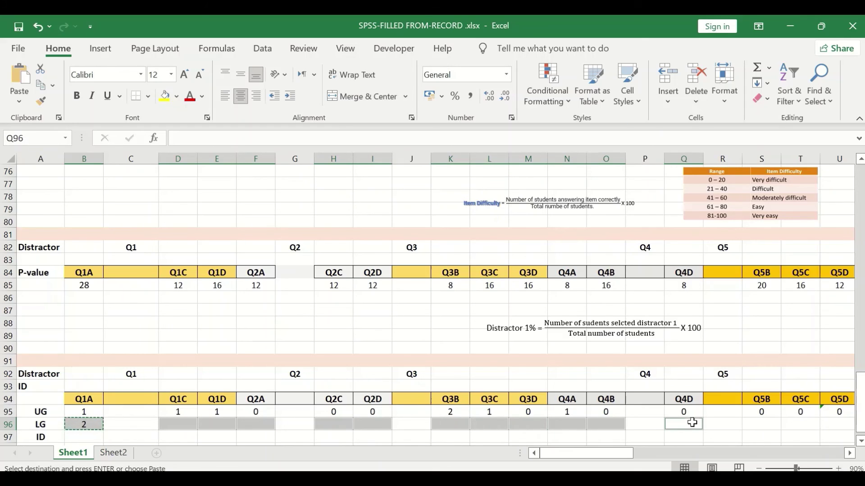
# - Add the row 96 cells under Q5B, Q5C, Q5D, Q6A and Q6B to the selection
pyautogui.keyDown('ctrl'); pyautogui.click(761, 423); pyautogui.keyUp('ctrl')
pyautogui.keyDown('ctrl'); pyautogui.click(798, 423); pyautogui.keyUp('ctrl')
pyautogui.keyDown('ctrl'); pyautogui.click(840, 422); pyautogui.keyUp('ctrl')
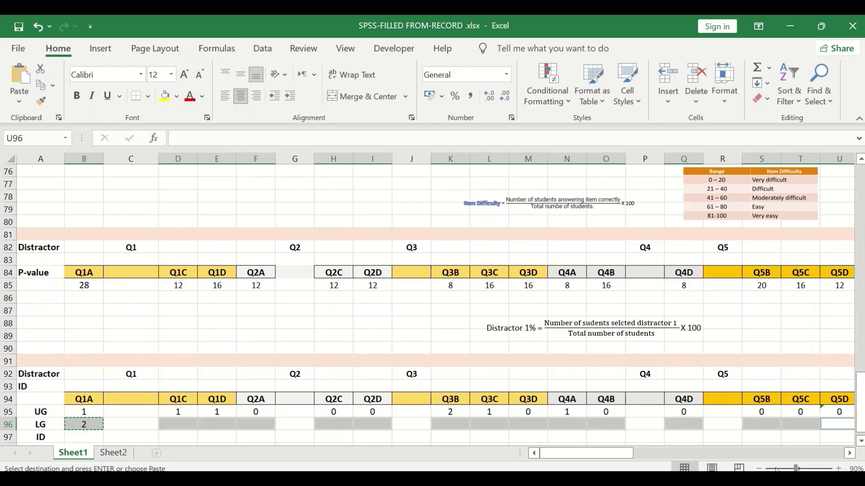
pyautogui.click(850, 454)
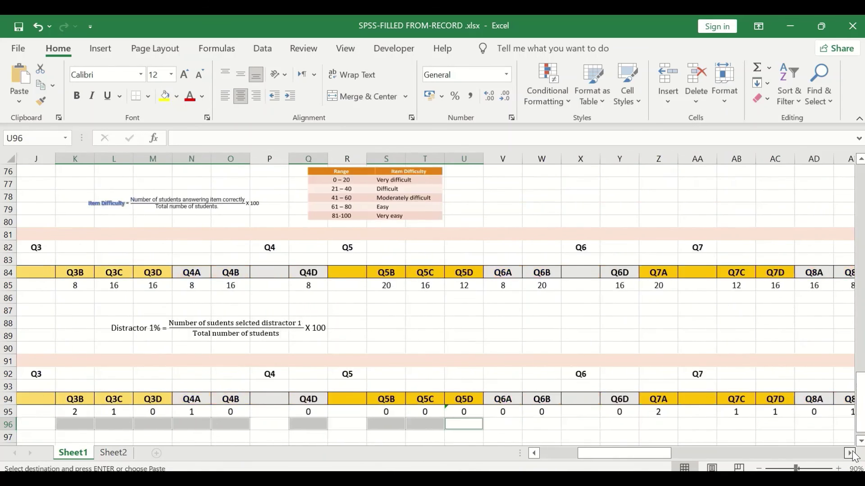
pyautogui.keyDown('ctrl'); pyautogui.click(391, 423); pyautogui.keyUp('ctrl')
pyautogui.keyDown('ctrl'); pyautogui.click(427, 422); pyautogui.keyUp('ctrl')
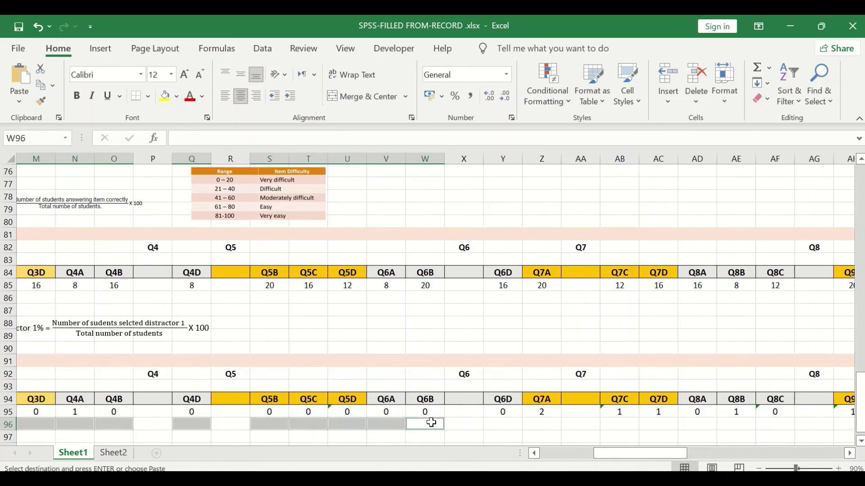
# - Add the row 96 cells under Q6D, Q7A, Q7C, Q7D, Q8A, Q8B and Q8C to the selection
pyautogui.keyDown('ctrl'); pyautogui.click(503, 423); pyautogui.keyUp('ctrl')
pyautogui.keyDown('ctrl'); pyautogui.click(552, 425); pyautogui.keyUp('ctrl')
pyautogui.keyDown('ctrl'); pyautogui.click(610, 423); pyautogui.keyUp('ctrl')
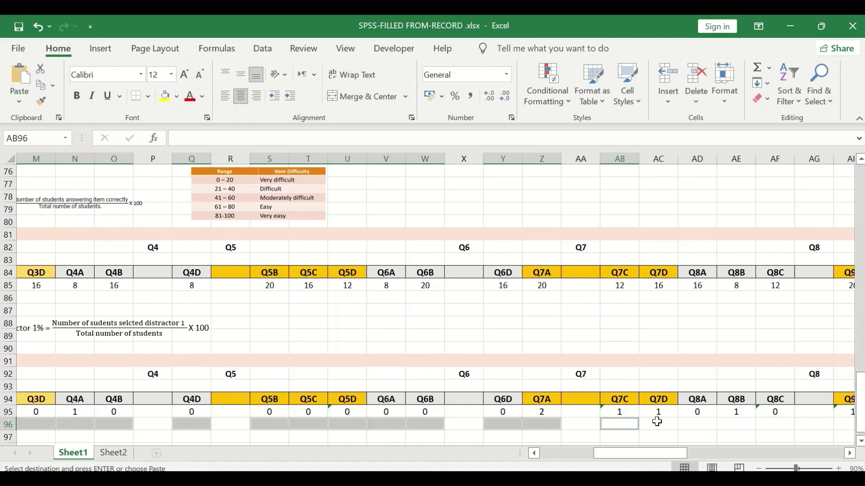
pyautogui.keyDown('ctrl'); pyautogui.click(658, 423); pyautogui.keyUp('ctrl')
pyautogui.keyDown('ctrl'); pyautogui.click(695, 424); pyautogui.keyUp('ctrl')
pyautogui.keyDown('ctrl'); pyautogui.click(738, 424); pyautogui.keyUp('ctrl')
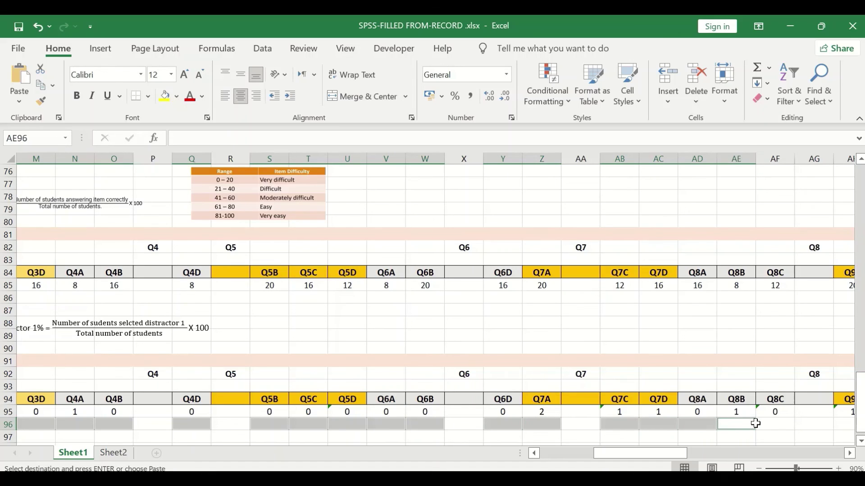
pyautogui.keyDown('ctrl'); pyautogui.click(767, 424); pyautogui.keyUp('ctrl')
# - Add the row 96 cells under Q9A, Q9B, Q9D, Q10B, Q10C and Q10D to the selection
pyautogui.hscroll(5, 495, 422)
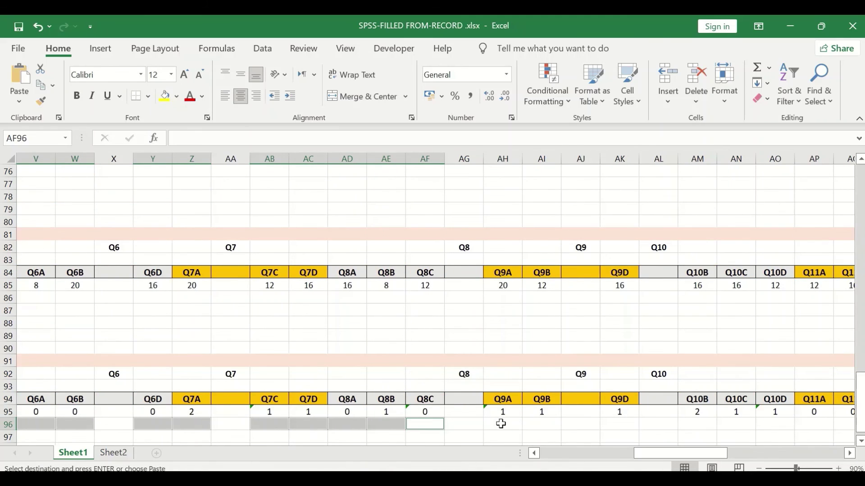
pyautogui.keyDown('ctrl'); pyautogui.click(500, 424); pyautogui.keyUp('ctrl')
pyautogui.keyDown('ctrl'); pyautogui.click(549, 423); pyautogui.keyUp('ctrl')
pyautogui.keyDown('ctrl'); pyautogui.click(627, 422); pyautogui.keyUp('ctrl')
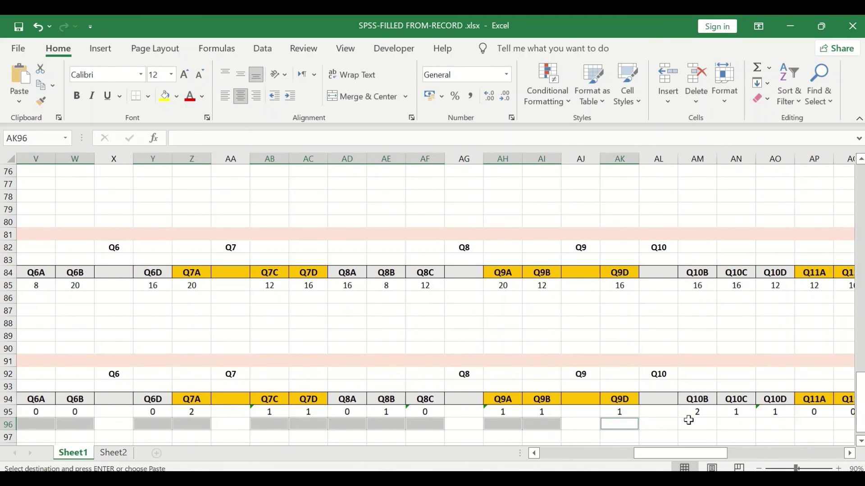
pyautogui.keyDown('ctrl'); pyautogui.click(691, 424); pyautogui.keyUp('ctrl')
pyautogui.keyDown('ctrl'); pyautogui.click(737, 423); pyautogui.keyUp('ctrl')
pyautogui.keyDown('ctrl'); pyautogui.click(779, 423); pyautogui.keyUp('ctrl')
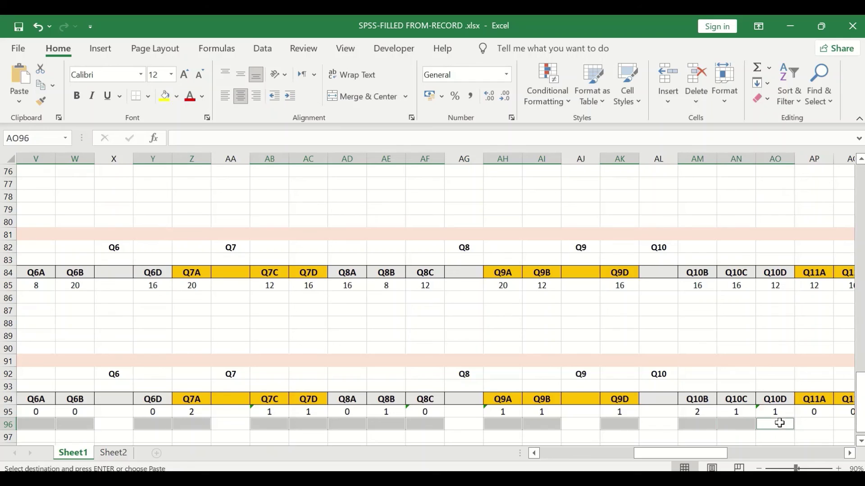
# - Add the row 96 cells under Q11A, Q11B, Q11C, Q12A, Q12C and Q12D to the selection
pyautogui.click(849, 453)
pyautogui.click(849, 454)
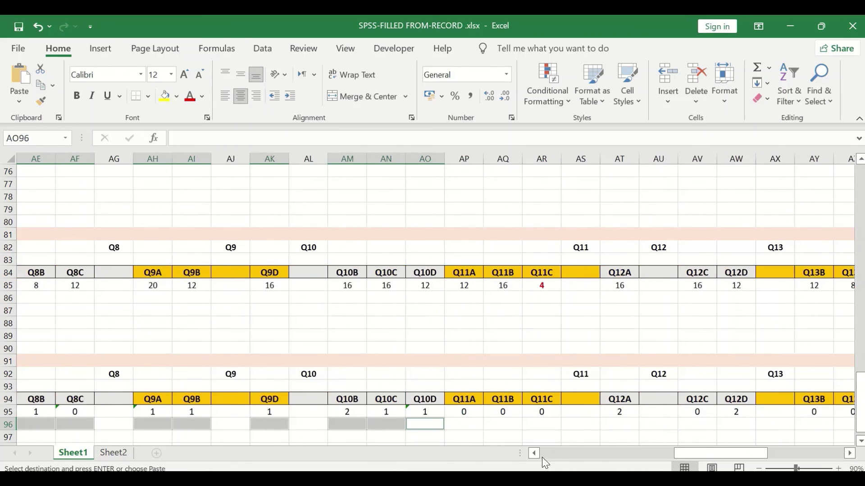
pyautogui.keyDown('ctrl'); pyautogui.click(466, 424); pyautogui.keyUp('ctrl')
pyautogui.keyDown('ctrl'); pyautogui.click(506, 424); pyautogui.keyUp('ctrl')
pyautogui.keyDown('ctrl'); pyautogui.click(543, 424); pyautogui.keyUp('ctrl')
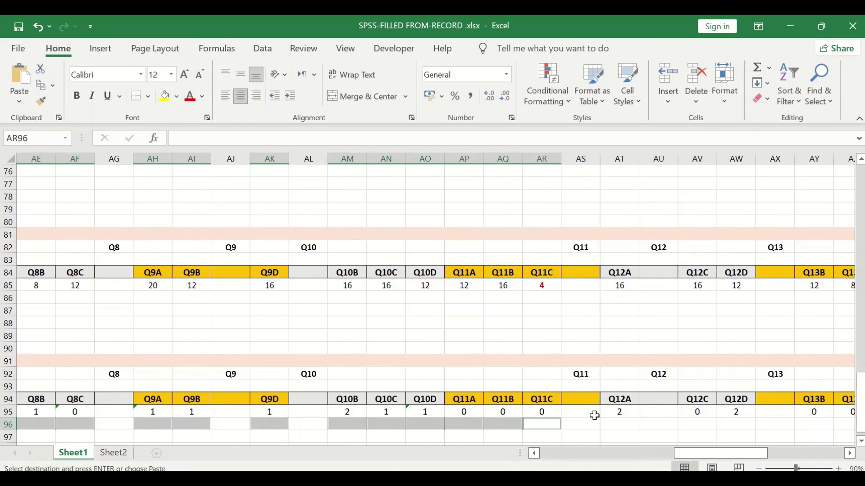
pyautogui.keyDown('ctrl'); pyautogui.click(619, 423); pyautogui.keyUp('ctrl')
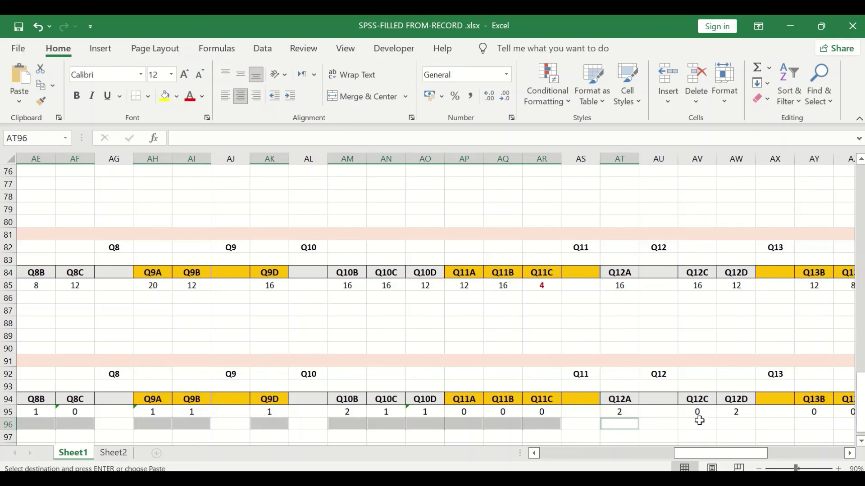
pyautogui.keyDown('ctrl'); pyautogui.click(698, 422); pyautogui.keyUp('ctrl')
pyautogui.keyDown('ctrl'); pyautogui.click(735, 424); pyautogui.keyUp('ctrl')
# - Add the row 96 cells under Q13B, Q13C, Q13D, Q14A, Q14C and Q14D to the selection
pyautogui.click(849, 453)
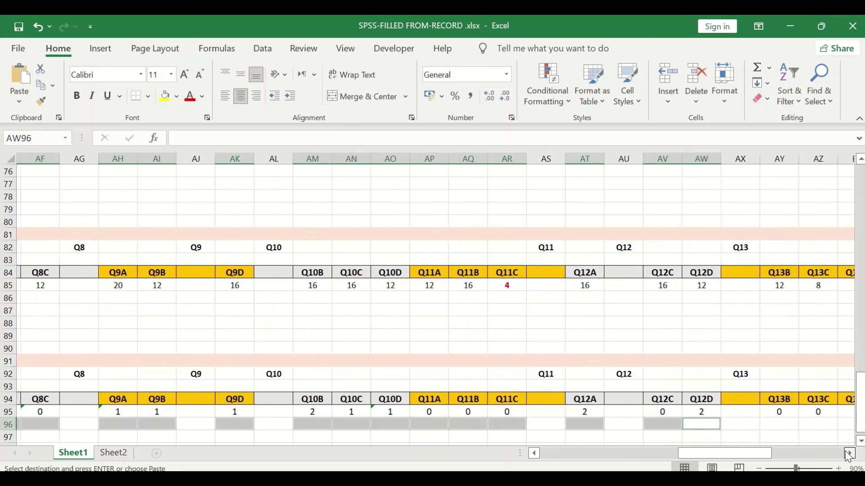
pyautogui.keyDown('ctrl'); pyautogui.click(537, 423); pyautogui.keyUp('ctrl')
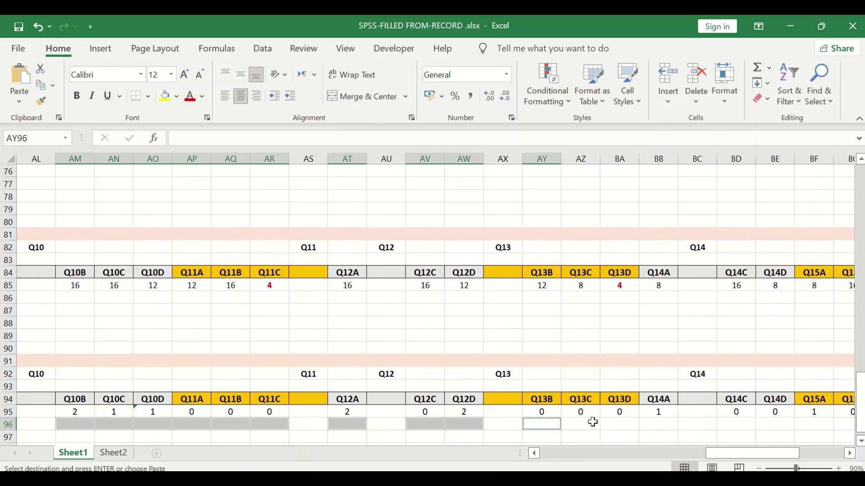
pyautogui.keyDown('ctrl'); pyautogui.click(586, 423); pyautogui.keyUp('ctrl')
pyautogui.keyDown('ctrl'); pyautogui.click(620, 423); pyautogui.keyUp('ctrl')
pyautogui.keyDown('ctrl'); pyautogui.click(664, 422); pyautogui.keyUp('ctrl')
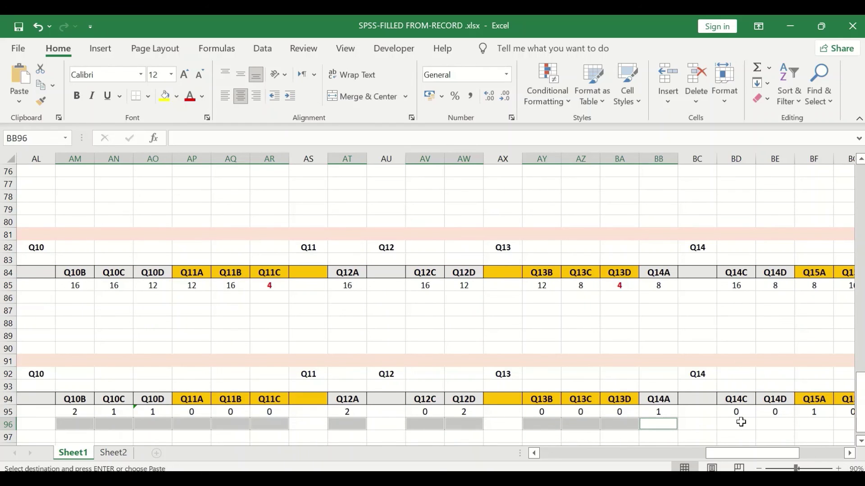
pyautogui.keyDown('ctrl'); pyautogui.click(737, 422); pyautogui.keyUp('ctrl')
pyautogui.keyDown('ctrl'); pyautogui.click(776, 421); pyautogui.keyUp('ctrl')
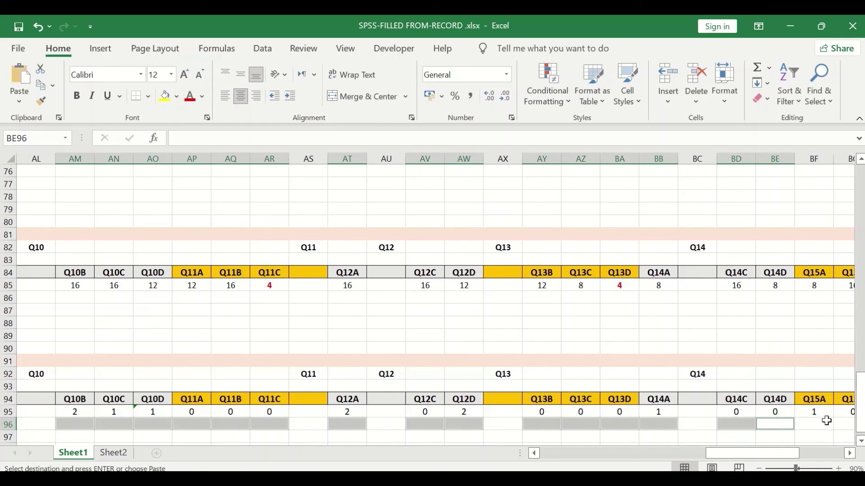
# - Add the row 96 cells under Q15A, Q15B and Q15D, and paste only the copied formula into the whole selection
pyautogui.click(850, 453)
pyautogui.click(850, 454)
pyautogui.click(850, 454)
pyautogui.click(850, 453)
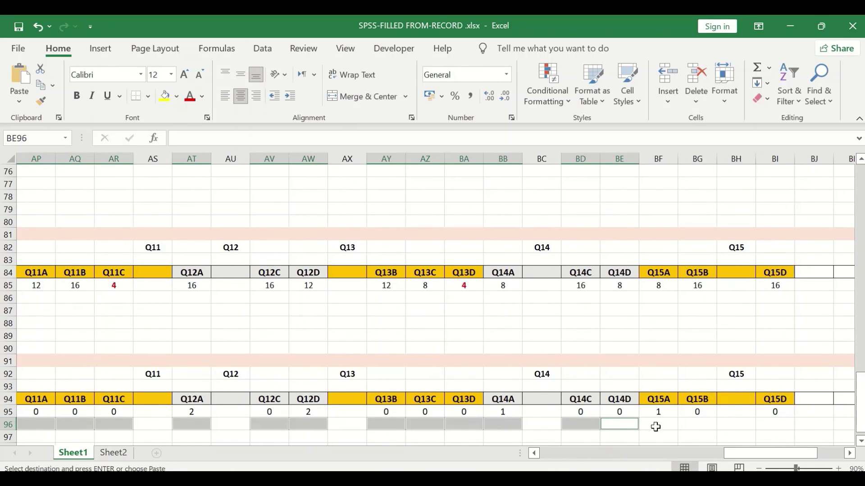
pyautogui.keyDown('ctrl'); pyautogui.click(657, 425); pyautogui.keyUp('ctrl')
pyautogui.keyDown('ctrl'); pyautogui.click(690, 423); pyautogui.keyUp('ctrl')
pyautogui.keyDown('ctrl'); pyautogui.click(772, 422); pyautogui.keyUp('ctrl')
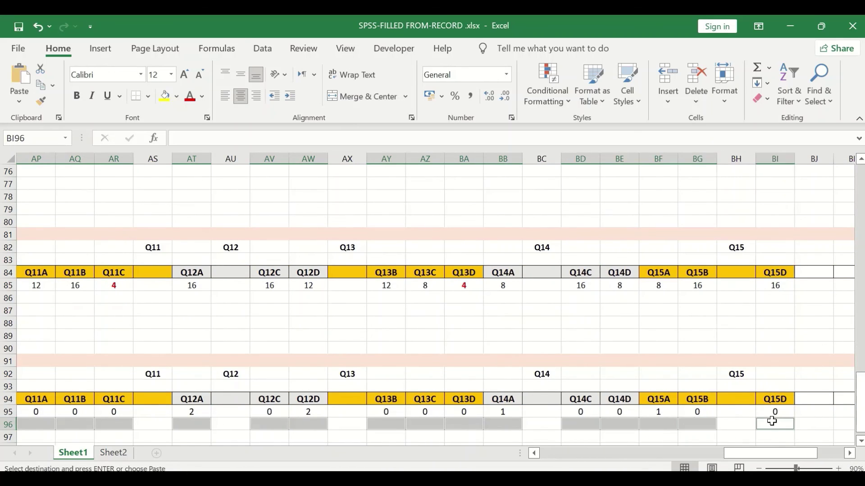
pyautogui.rightClick(619, 424)
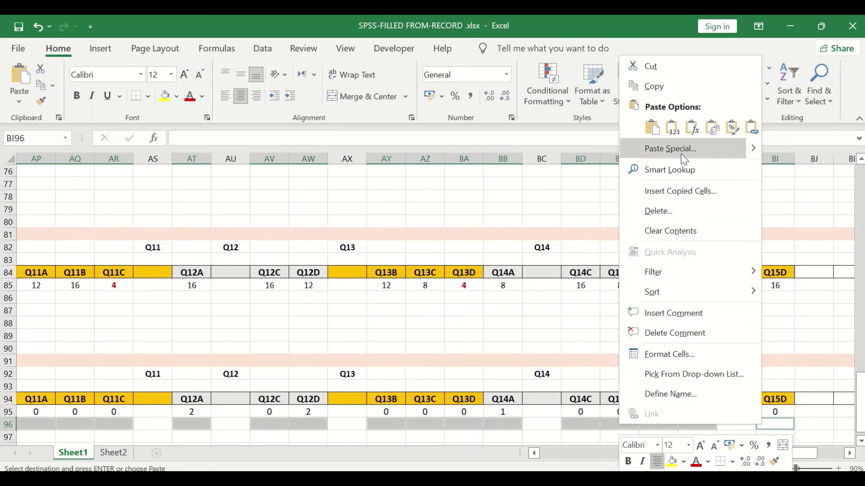
pyautogui.click(692, 127)
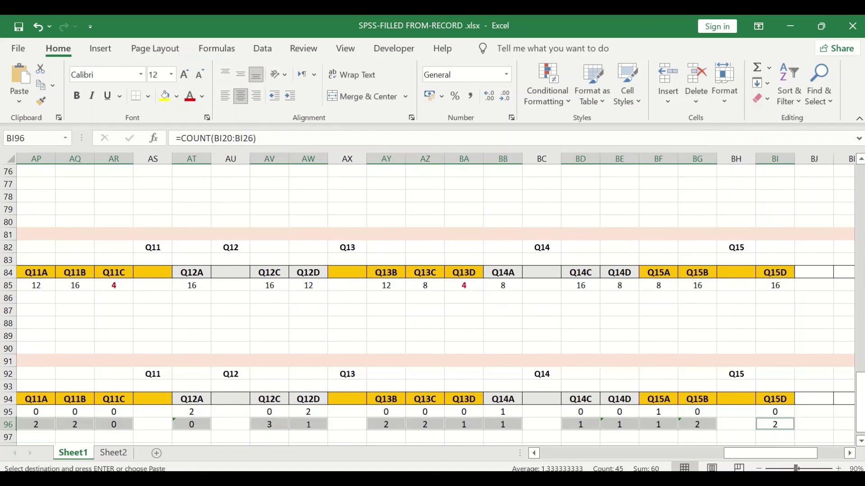
# - Enter =(B95-B96)/7 in B97 to calculate the discrimination index of distractor Q1A
pyautogui.moveTo(792, 457); pyautogui.dragTo(599, 457)
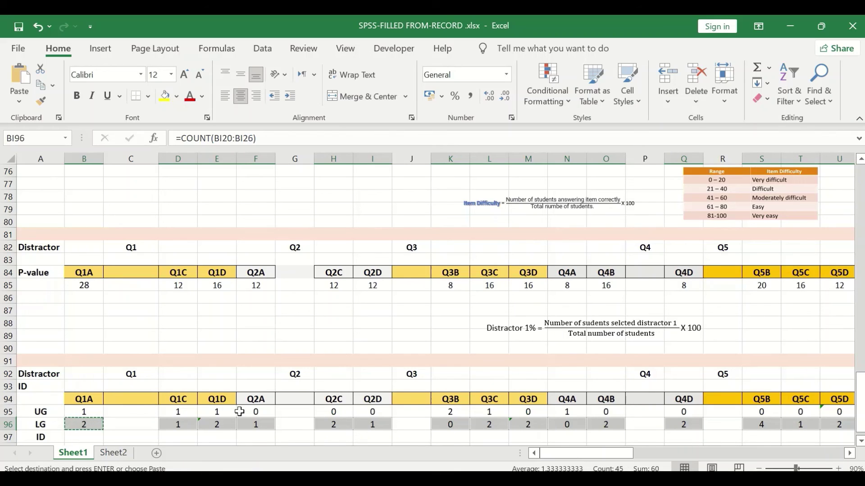
pyautogui.click(85, 439)
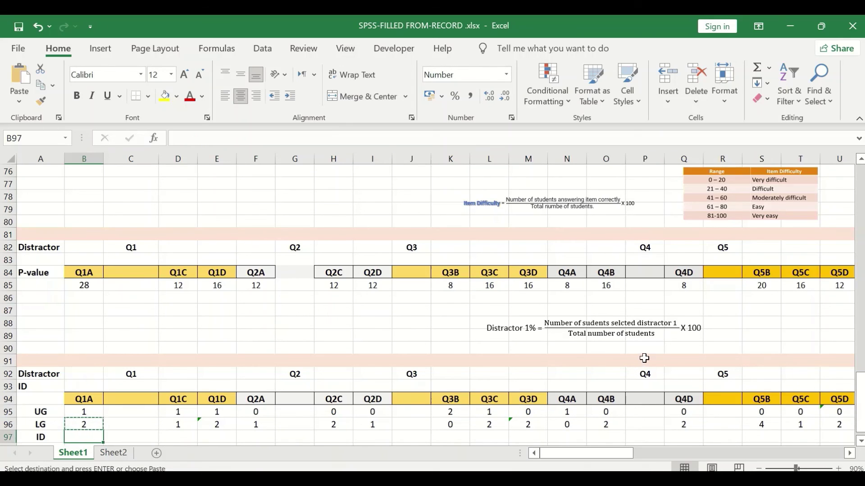
pyautogui.scroll(-2, 644, 358)
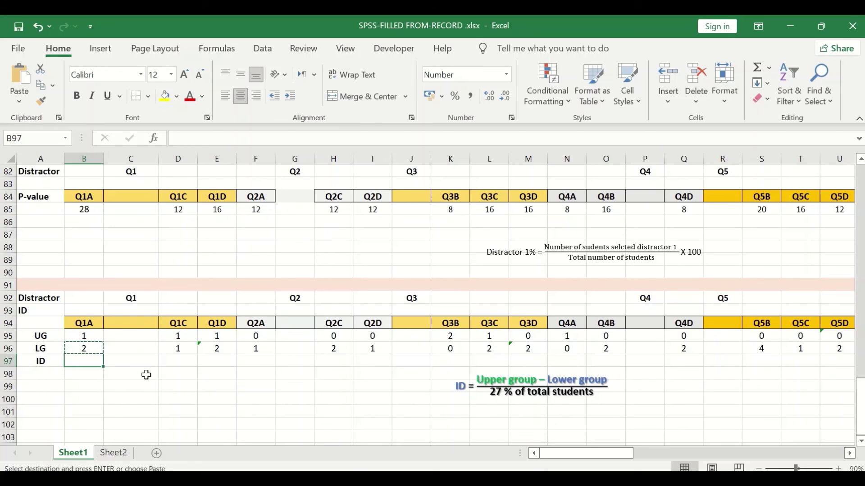
pyautogui.doubleClick(84, 361)
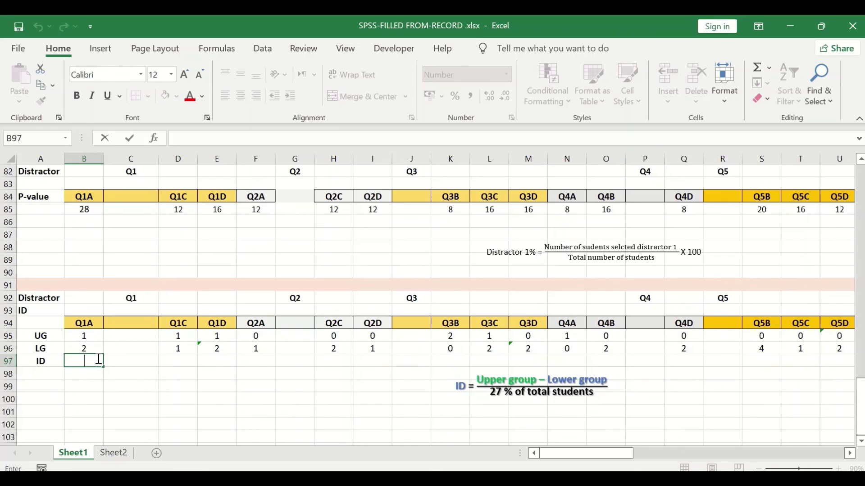
pyautogui.write('=')
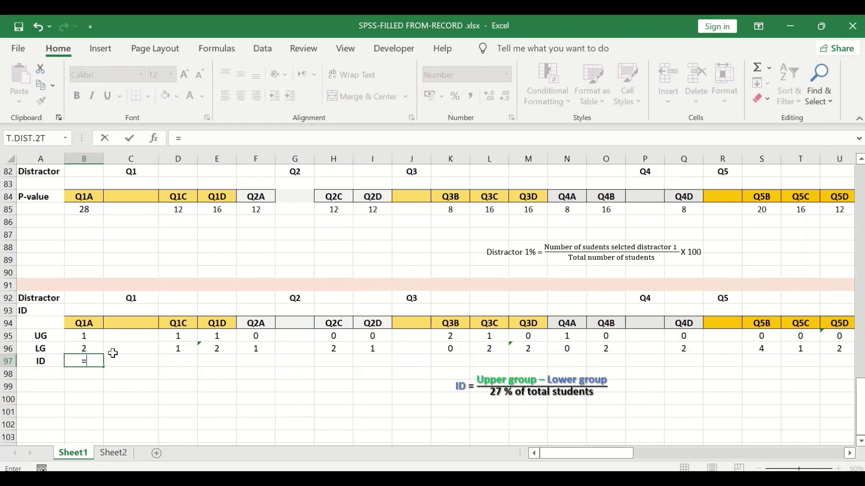
pyautogui.write('(')
pyautogui.click(83, 336)
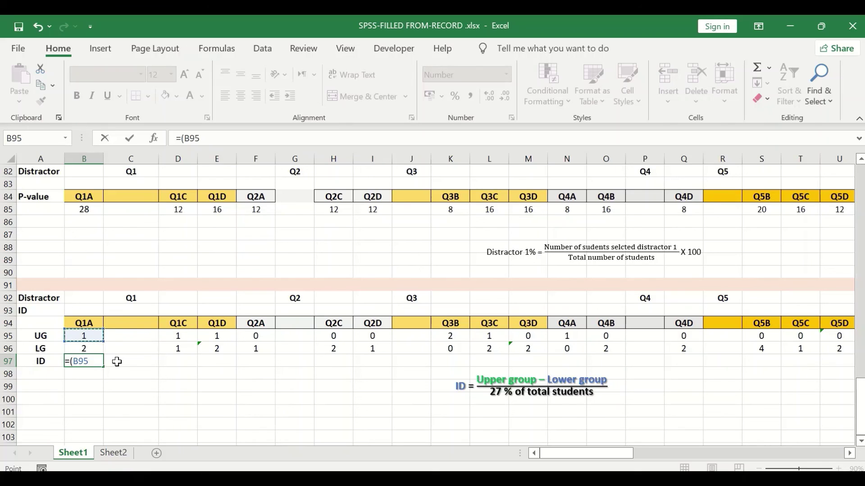
pyautogui.write('-')
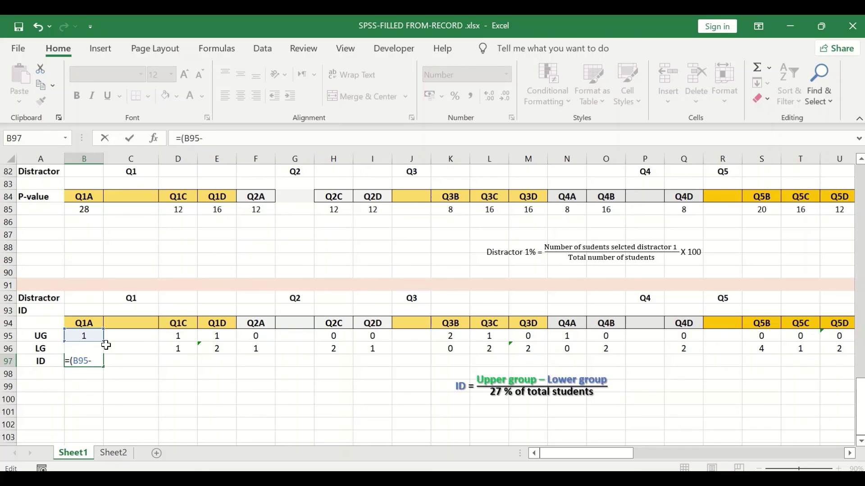
pyautogui.write('B')
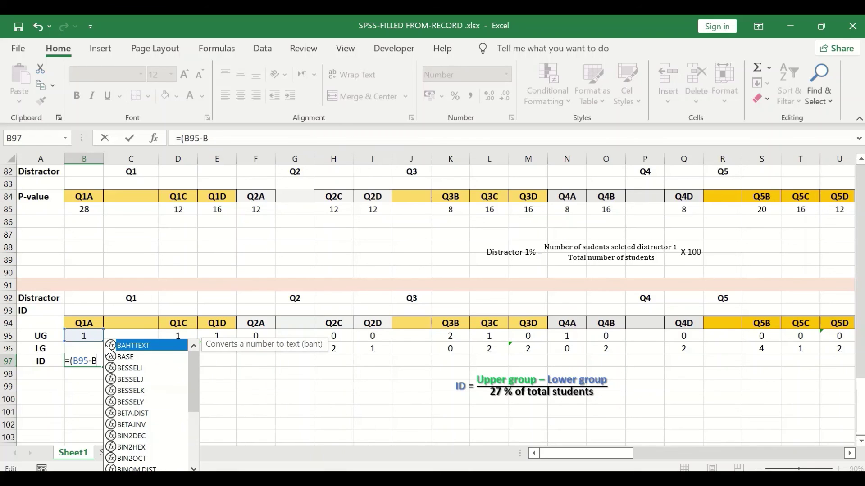
pyautogui.write('96')
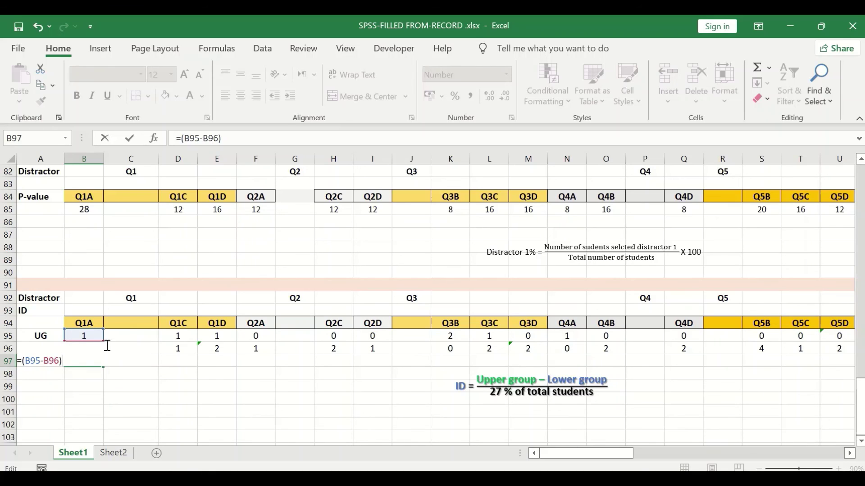
pyautogui.write(')/7')
pyautogui.press('Return')
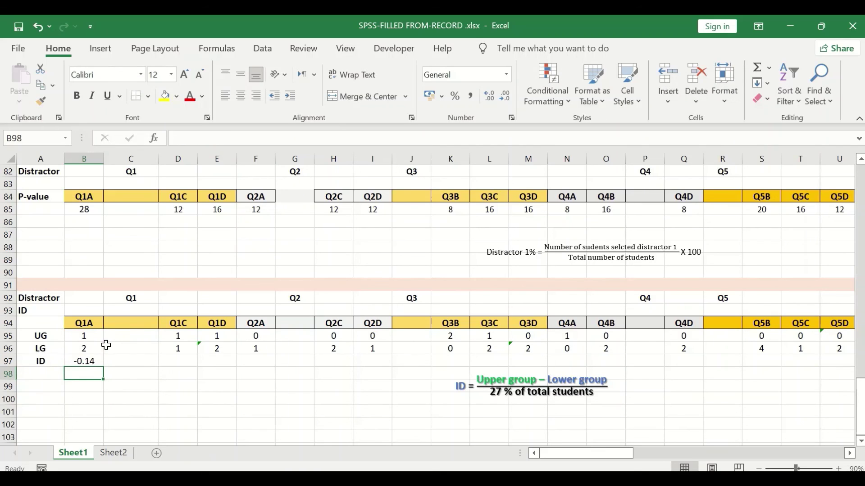
# - Copy the index formula in B97 and select the row 97 cells under Q1C, Q1D, Q2A, Q2C and Q2D
pyautogui.click(88, 364)
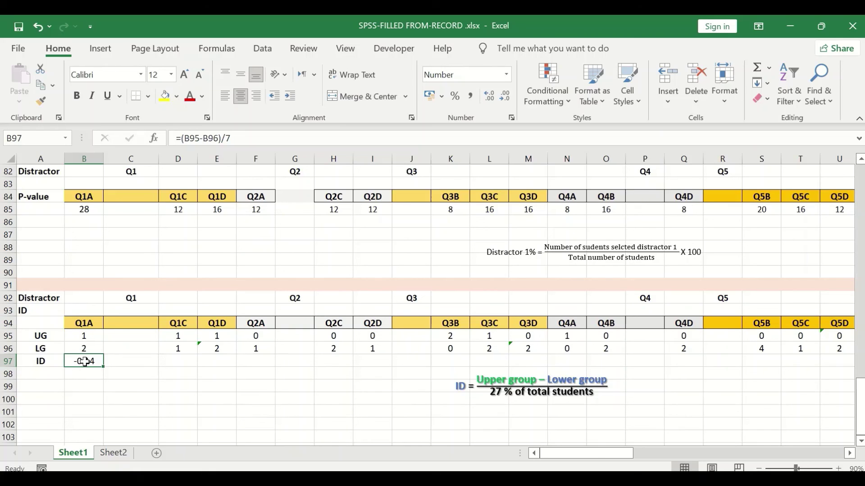
pyautogui.hotkey('ctrl', 'c')
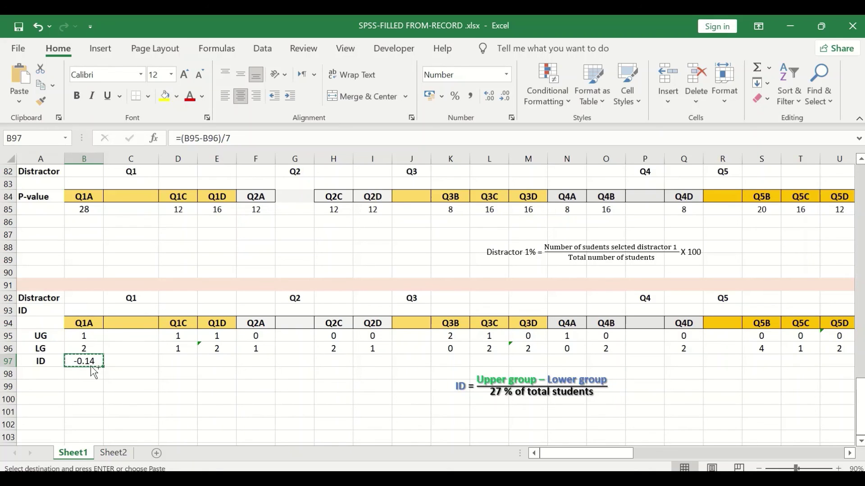
pyautogui.click(183, 361)
pyautogui.keyDown('ctrl'); pyautogui.click(229, 361); pyautogui.keyUp('ctrl')
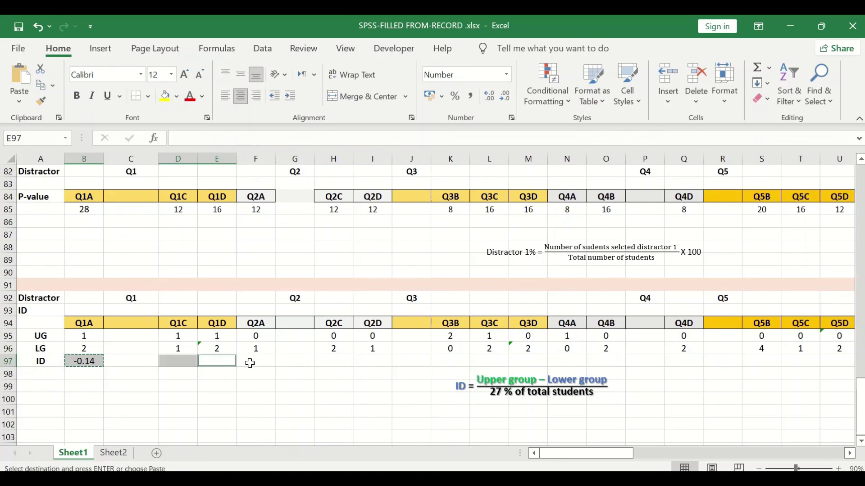
pyautogui.keyDown('ctrl'); pyautogui.click(248, 362); pyautogui.keyUp('ctrl')
pyautogui.keyDown('ctrl'); pyautogui.click(344, 361); pyautogui.keyUp('ctrl')
pyautogui.keyDown('ctrl'); pyautogui.click(377, 361); pyautogui.keyUp('ctrl')
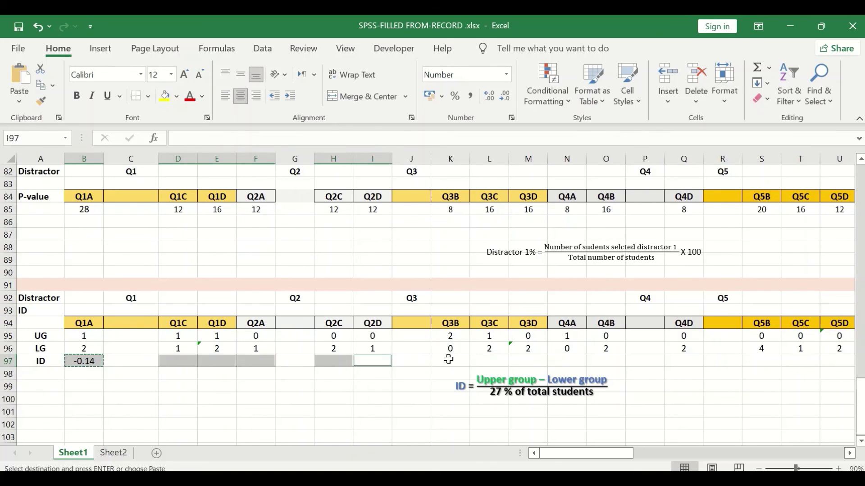
# - Add the row 97 cells under Q3B, Q3C, Q3D, Q4A, Q4B and Q4D to the selection
pyautogui.keyDown('ctrl'); pyautogui.click(448, 360); pyautogui.keyUp('ctrl')
pyautogui.keyDown('ctrl'); pyautogui.click(488, 360); pyautogui.keyUp('ctrl')
pyautogui.keyDown('ctrl'); pyautogui.click(526, 361); pyautogui.keyUp('ctrl')
pyautogui.keyDown('ctrl'); pyautogui.click(575, 361); pyautogui.keyUp('ctrl')
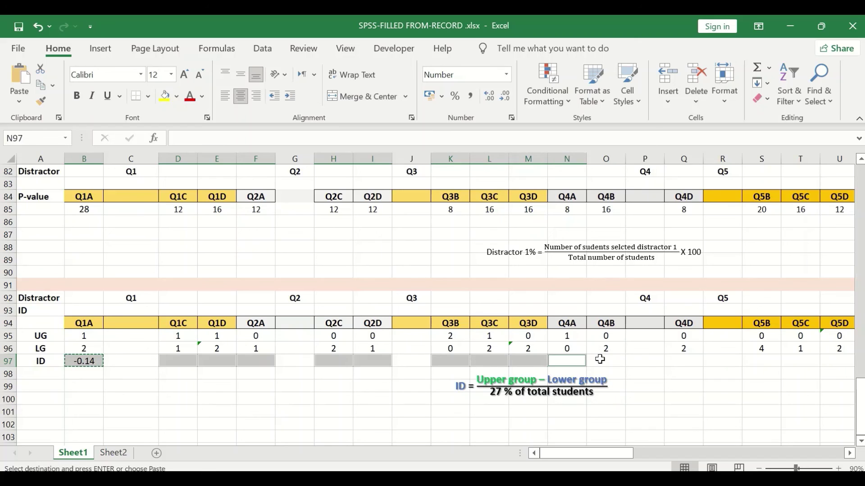
pyautogui.keyDown('ctrl'); pyautogui.click(603, 360); pyautogui.keyUp('ctrl')
pyautogui.keyDown('ctrl'); pyautogui.click(680, 360); pyautogui.keyUp('ctrl')
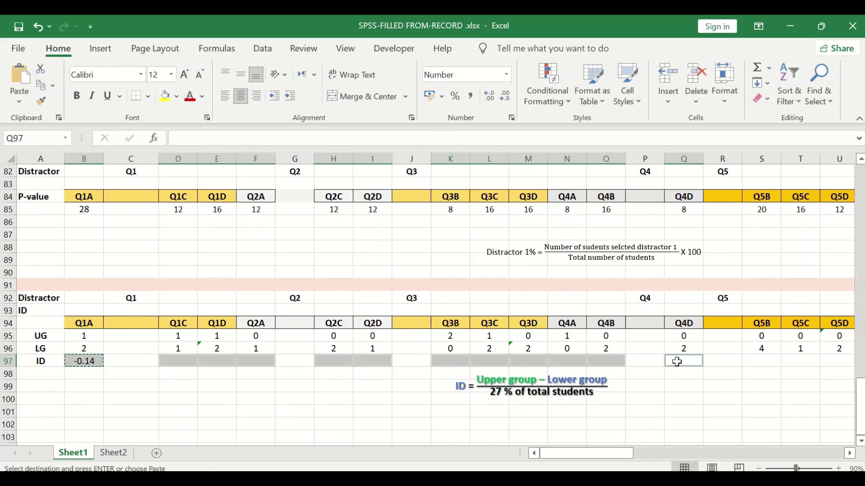
# - Add the row 97 cells under Q5B, Q5C, Q5D, Q6A, Q6B and Q6D to the selection
pyautogui.keyDown('ctrl'); pyautogui.click(766, 360); pyautogui.keyUp('ctrl')
pyautogui.keyDown('ctrl'); pyautogui.click(801, 360); pyautogui.keyUp('ctrl')
pyautogui.keyDown('ctrl'); pyautogui.click(839, 361); pyautogui.keyUp('ctrl')
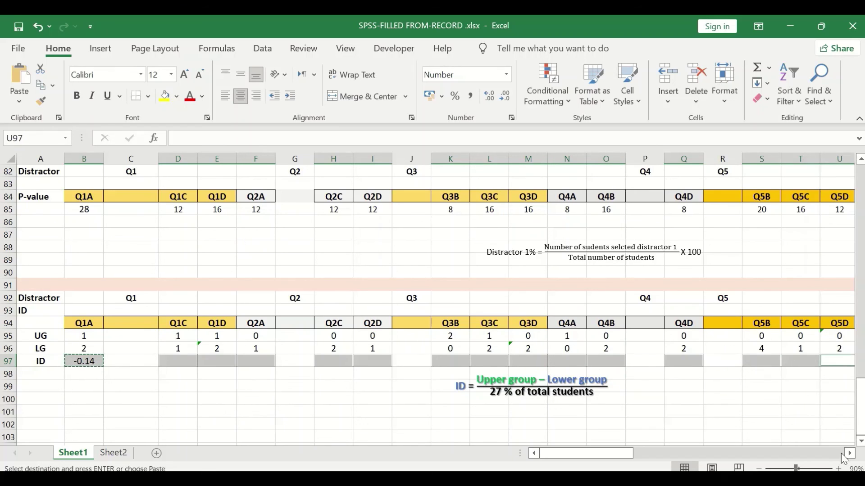
pyautogui.click(849, 453)
pyautogui.click(849, 453)
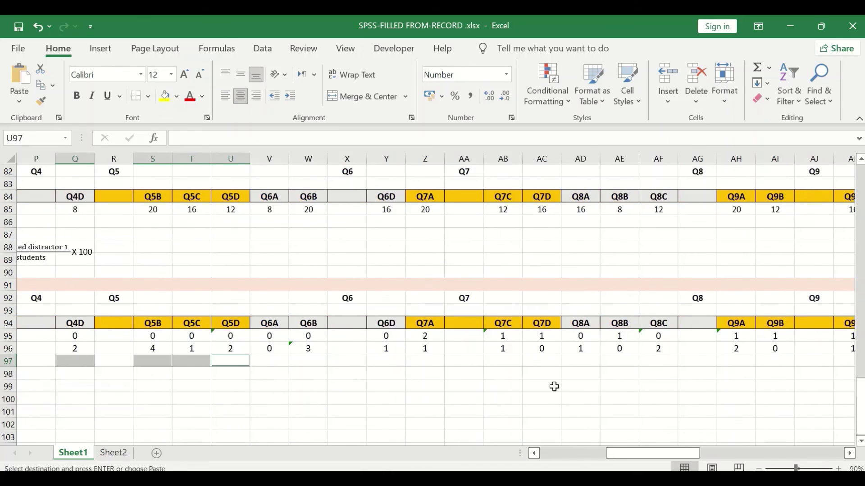
pyautogui.keyDown('ctrl'); pyautogui.click(271, 360); pyautogui.keyUp('ctrl')
pyautogui.keyDown('ctrl'); pyautogui.click(301, 360); pyautogui.keyUp('ctrl')
pyautogui.keyDown('ctrl'); pyautogui.click(386, 360); pyautogui.keyUp('ctrl')
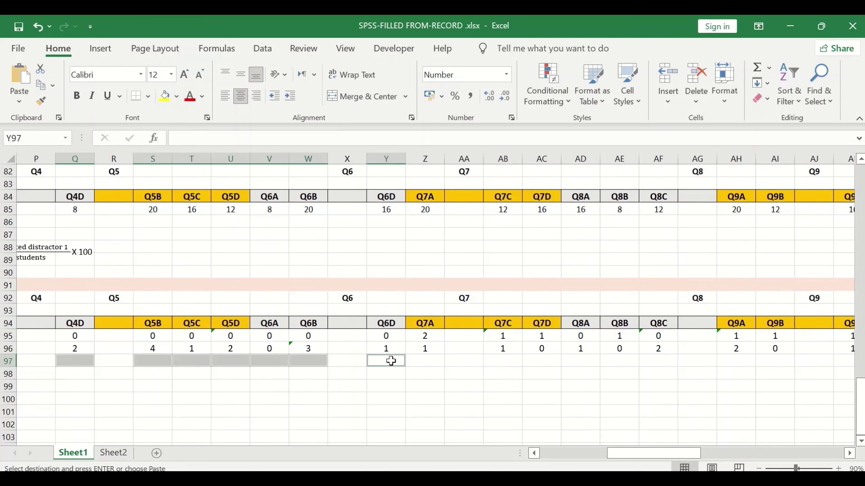
# - Add the row 97 cells under Q7A, Q7C, Q7D, Q8A, Q8B and Q8C to the selection
pyautogui.keyDown('ctrl'); pyautogui.click(425, 360); pyautogui.keyUp('ctrl')
pyautogui.keyDown('ctrl'); pyautogui.click(504, 360); pyautogui.keyUp('ctrl')
pyautogui.keyDown('ctrl'); pyautogui.click(539, 360); pyautogui.keyUp('ctrl')
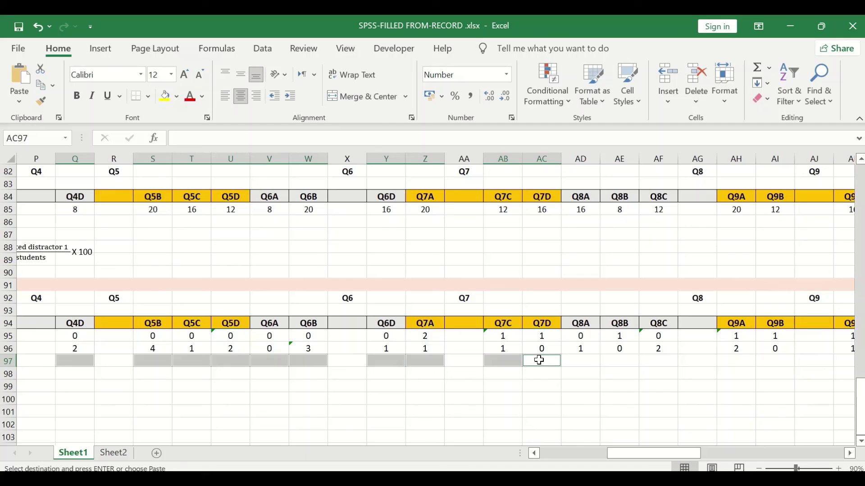
pyautogui.keyDown('ctrl'); pyautogui.click(579, 361); pyautogui.keyUp('ctrl')
pyautogui.keyDown('ctrl'); pyautogui.click(619, 361); pyautogui.keyUp('ctrl')
pyautogui.keyDown('ctrl'); pyautogui.click(661, 363); pyautogui.keyUp('ctrl')
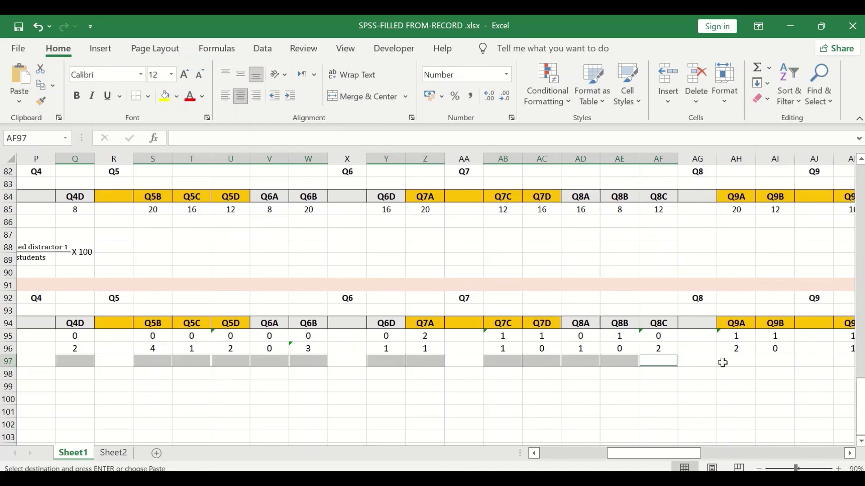
# - Add the row 97 cells under Q9A, Q9B, Q9D, Q10B, Q10C and Q10D to the selection
pyautogui.keyDown('ctrl'); pyautogui.click(736, 360); pyautogui.keyUp('ctrl')
pyautogui.keyDown('ctrl'); pyautogui.click(777, 360); pyautogui.keyUp('ctrl')
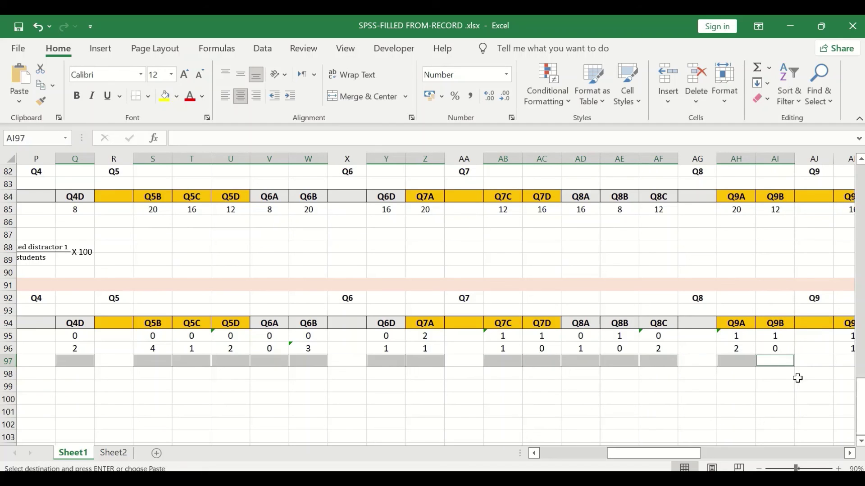
pyautogui.click(850, 454)
pyautogui.keyDown('ctrl'); pyautogui.click(552, 360); pyautogui.keyUp('ctrl')
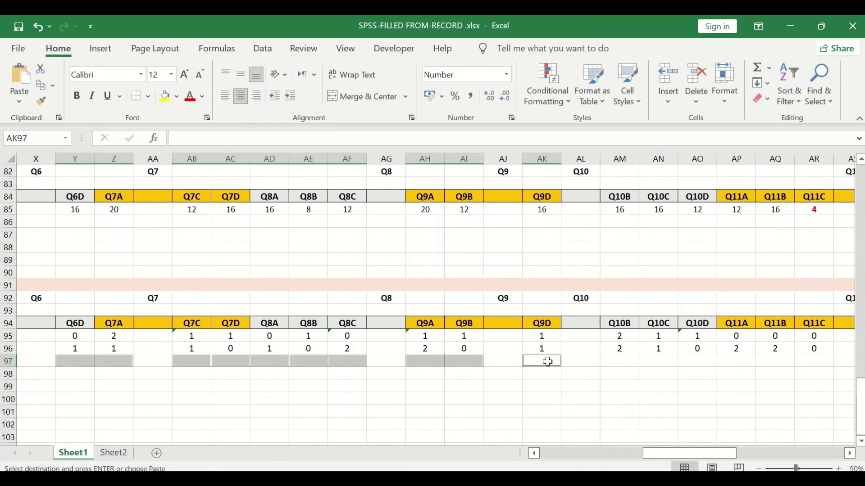
pyautogui.keyDown('ctrl'); pyautogui.click(619, 363); pyautogui.keyUp('ctrl')
pyautogui.keyDown('ctrl'); pyautogui.click(658, 362); pyautogui.keyUp('ctrl')
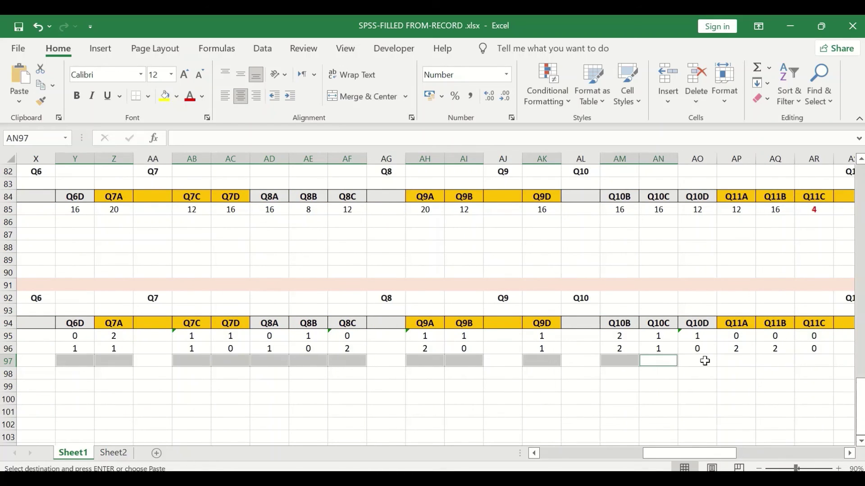
pyautogui.keyDown('ctrl'); pyautogui.click(705, 360); pyautogui.keyUp('ctrl')
# - Add the row 97 cells under Q11A, Q11B, Q11C, Q12A, Q12C and Q12D to the selection
pyautogui.keyDown('ctrl'); pyautogui.click(742, 361); pyautogui.keyUp('ctrl')
pyautogui.keyDown('ctrl'); pyautogui.click(783, 360); pyautogui.keyUp('ctrl')
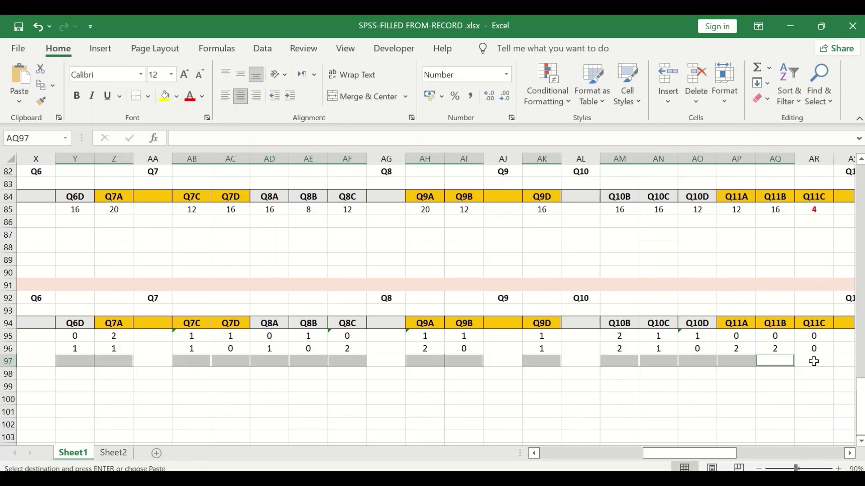
pyautogui.keyDown('ctrl'); pyautogui.click(813, 363); pyautogui.keyUp('ctrl')
pyautogui.click(851, 454)
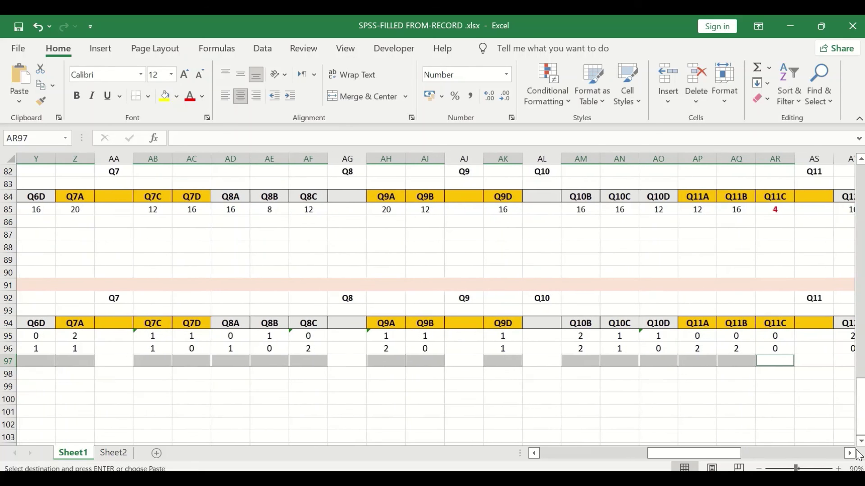
pyautogui.moveTo(850, 459); pyautogui.dragTo(846, 455)
pyautogui.keyDown('ctrl'); pyautogui.click(504, 360); pyautogui.keyUp('ctrl')
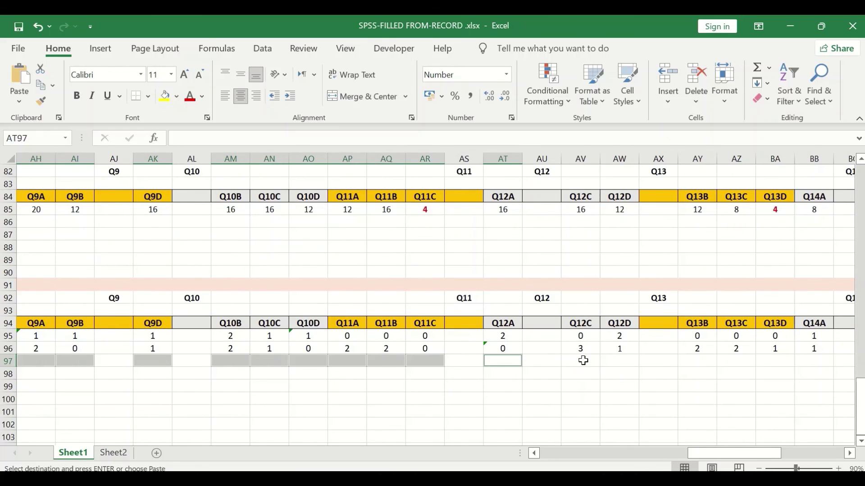
pyautogui.keyDown('ctrl'); pyautogui.click(582, 360); pyautogui.keyUp('ctrl')
pyautogui.keyDown('ctrl'); pyautogui.click(617, 360); pyautogui.keyUp('ctrl')
# - Add the row 97 cells under Q13B, Q13C, Q13D, Q14A, Q14C and Q14D to the selection
pyautogui.keyDown('ctrl'); pyautogui.click(697, 361); pyautogui.keyUp('ctrl')
pyautogui.keyDown('ctrl'); pyautogui.click(734, 360); pyautogui.keyUp('ctrl')
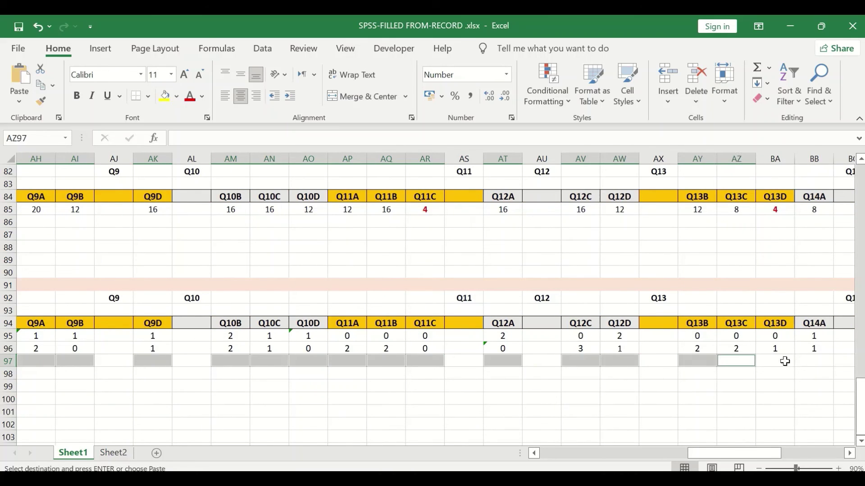
pyautogui.keyDown('ctrl'); pyautogui.click(769, 360); pyautogui.keyUp('ctrl')
pyautogui.keyDown('ctrl'); pyautogui.click(818, 360); pyautogui.keyUp('ctrl')
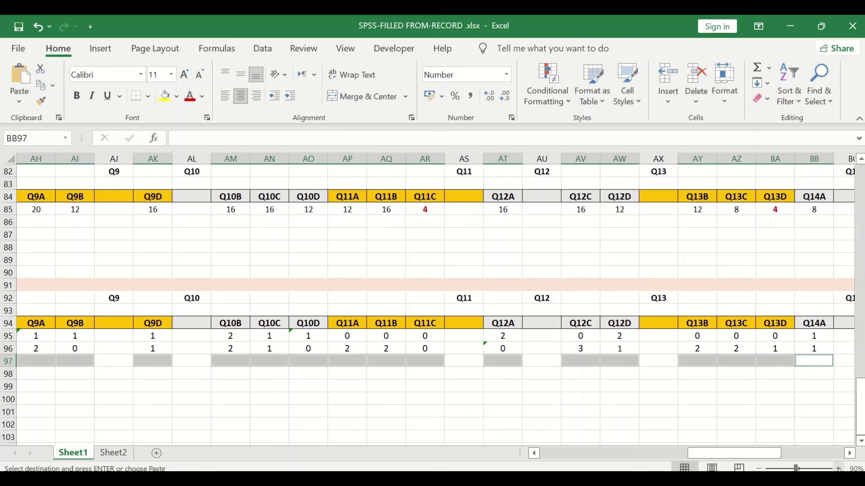
pyautogui.moveTo(850, 453); pyautogui.dragTo(852, 457)
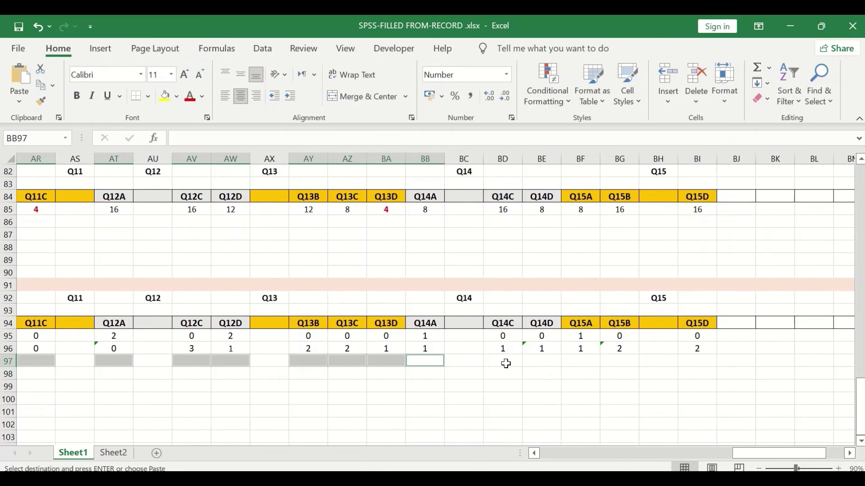
pyautogui.keyDown('ctrl'); pyautogui.click(503, 360); pyautogui.keyUp('ctrl')
pyautogui.keyDown('ctrl'); pyautogui.click(543, 361); pyautogui.keyUp('ctrl')
# - Add the row 97 cells under Q15A, Q15B and Q15D, and paste only the copied formula into the whole selection
pyautogui.keyDown('ctrl'); pyautogui.click(581, 360); pyautogui.keyUp('ctrl')
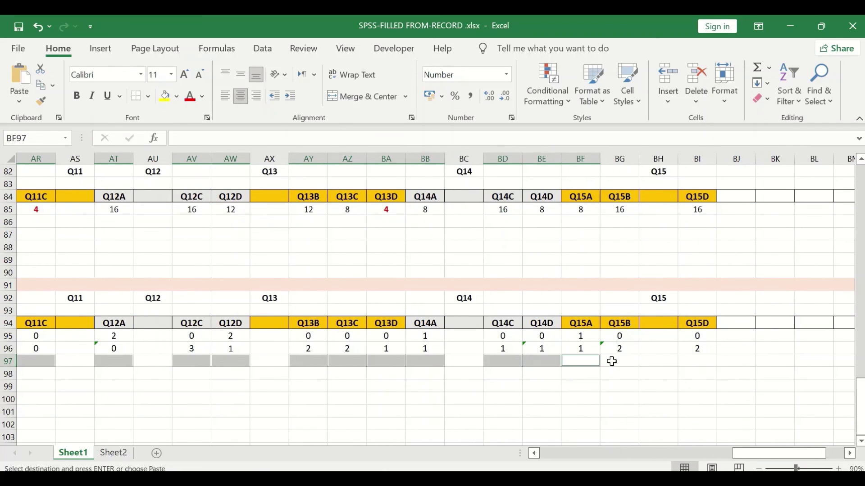
pyautogui.keyDown('ctrl'); pyautogui.click(612, 360); pyautogui.keyUp('ctrl')
pyautogui.keyDown('ctrl'); pyautogui.click(692, 361); pyautogui.keyUp('ctrl')
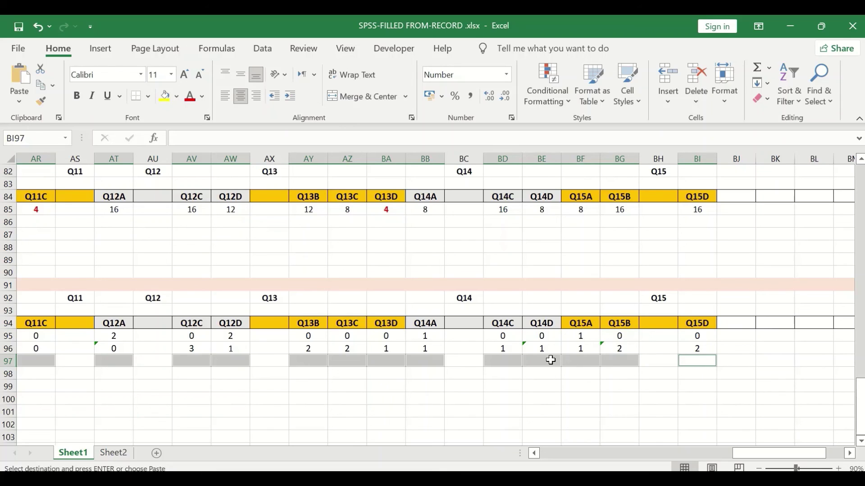
pyautogui.rightClick(502, 360)
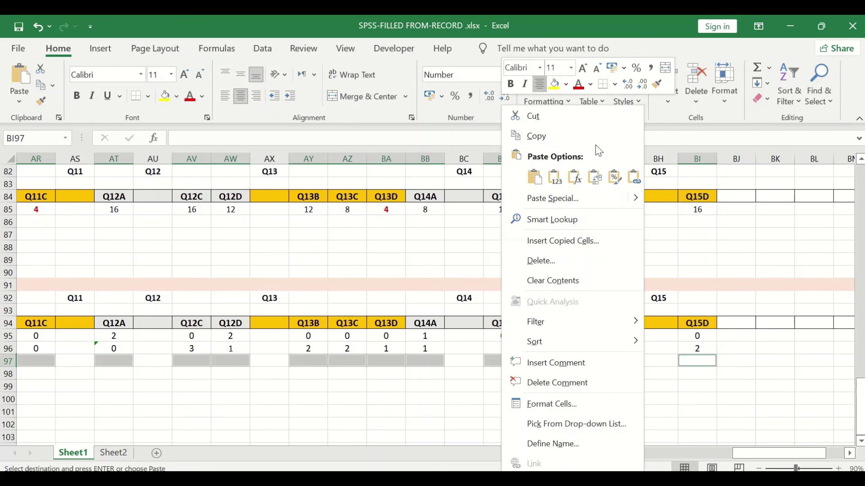
pyautogui.click(575, 178)
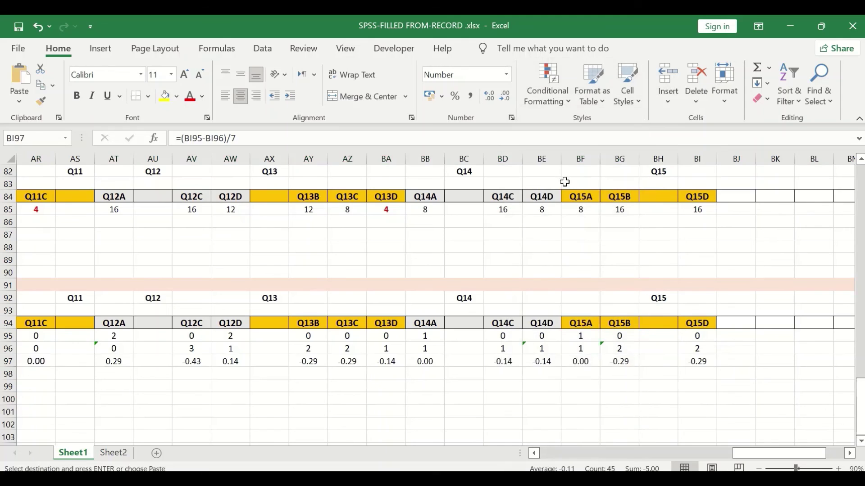
pyautogui.moveTo(766, 454); pyautogui.dragTo(488, 454)
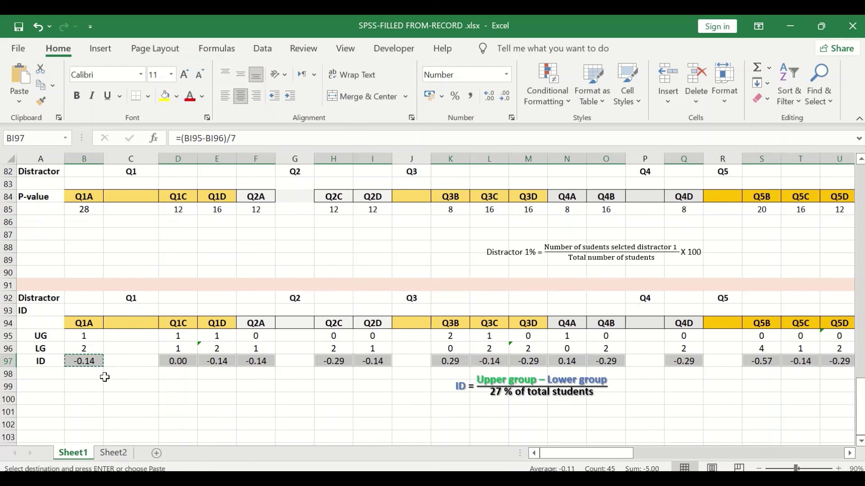
pyautogui.doubleClick(132, 384)
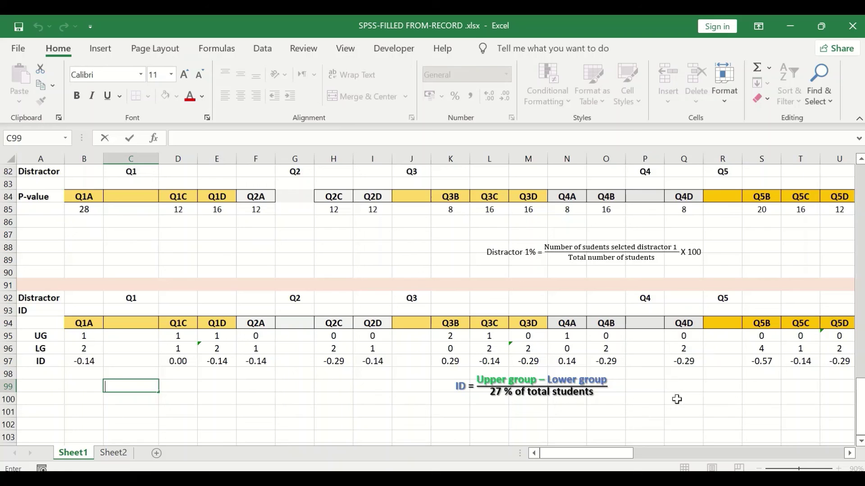
# - Examine the distractor discrimination indices in row 97, from Q1C to Q3B and from Q12C to Q13C, for positive, zero and negative values
pyautogui.click(176, 362)
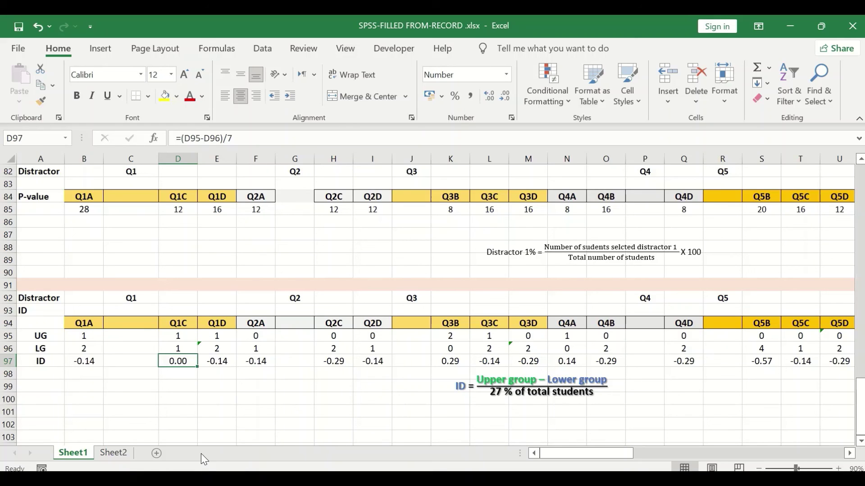
pyautogui.click(215, 364)
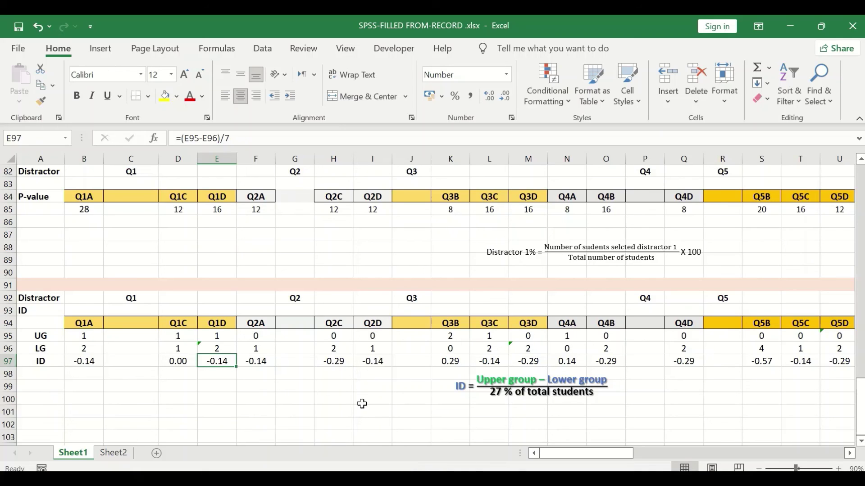
pyautogui.click(269, 364)
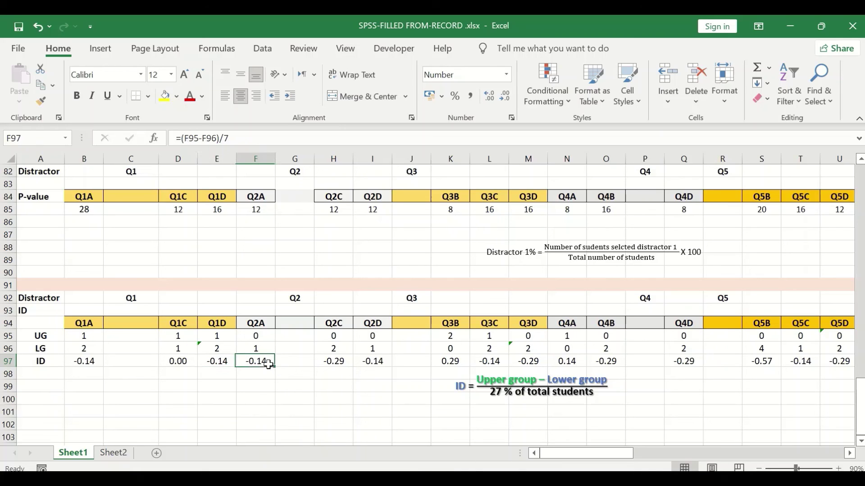
pyautogui.click(335, 362)
pyautogui.click(373, 362)
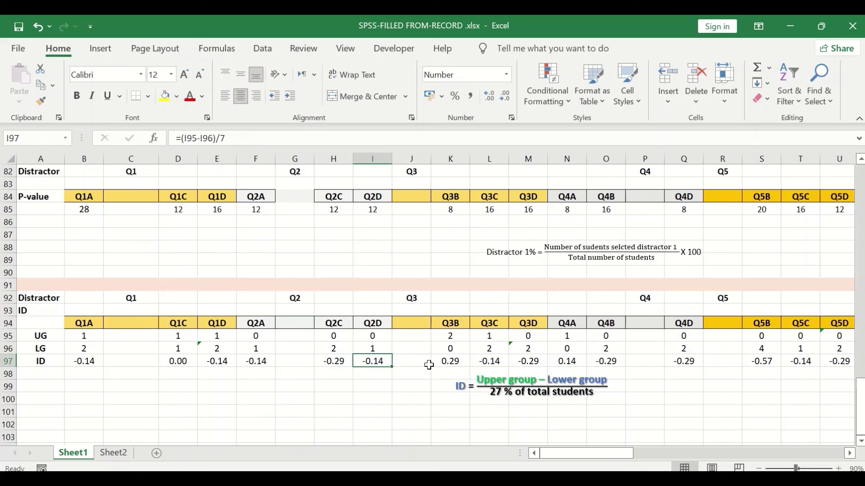
pyautogui.click(451, 361)
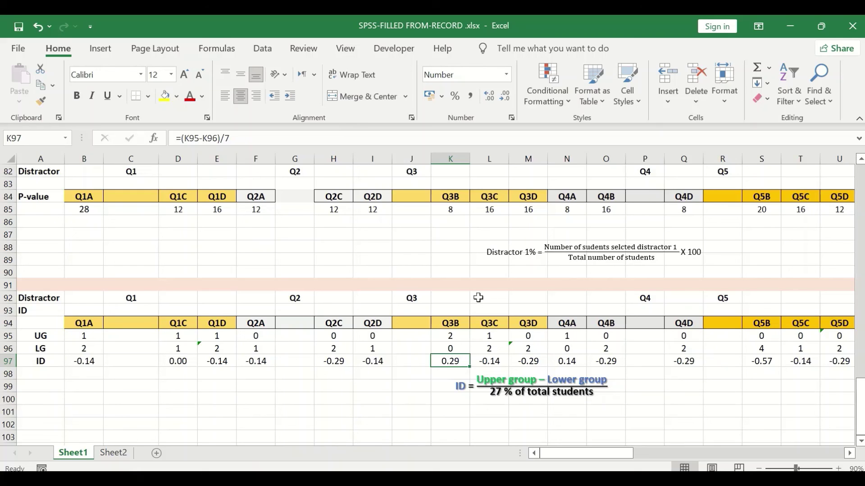
pyautogui.moveTo(584, 455); pyautogui.dragTo(782, 454)
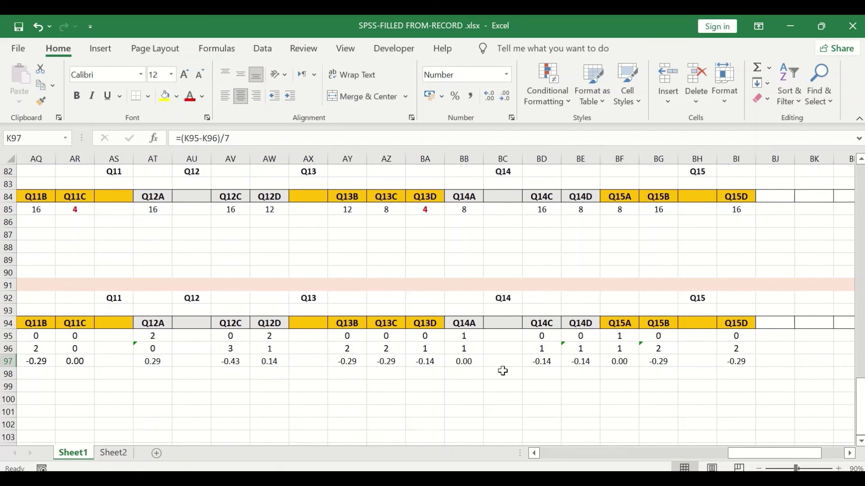
pyautogui.click(229, 361)
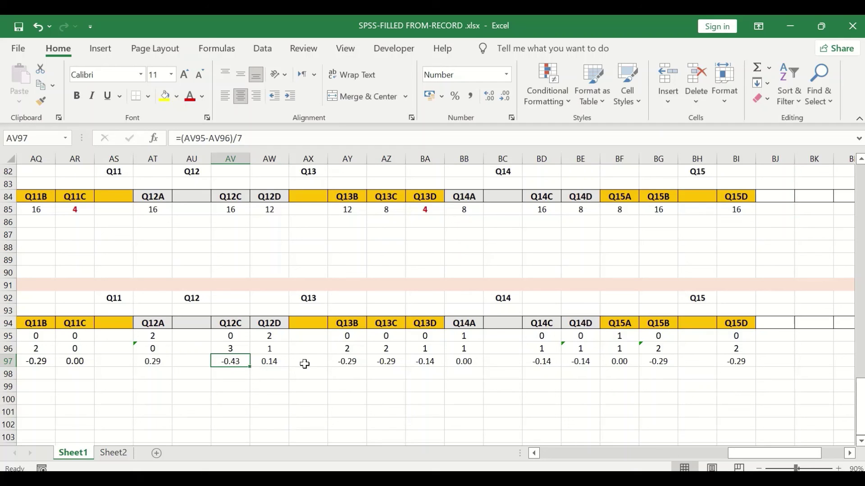
pyautogui.click(275, 363)
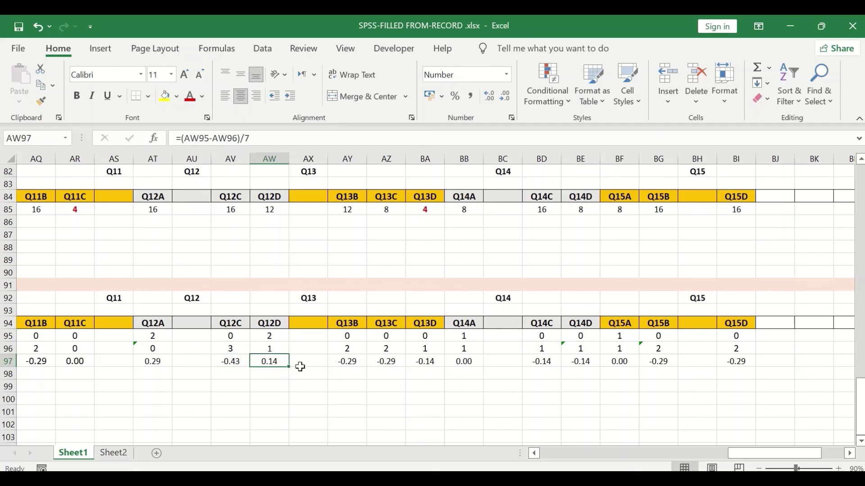
pyautogui.click(345, 362)
pyautogui.click(382, 364)
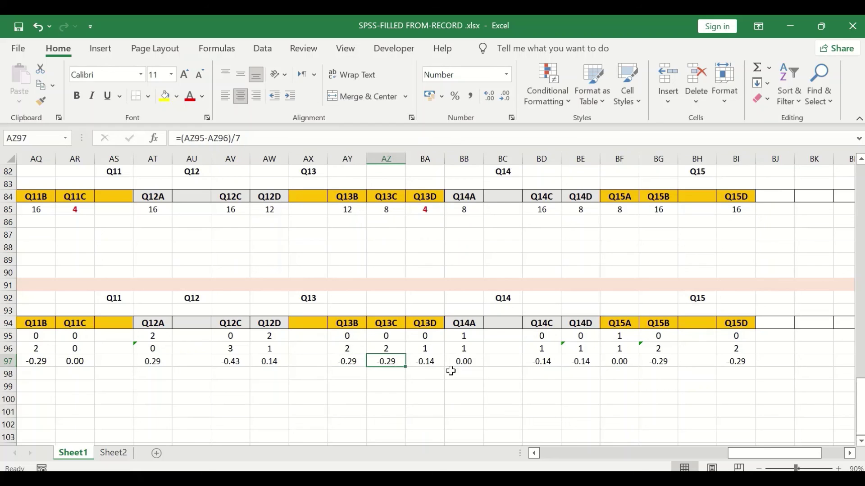
# - Examine the distractor discrimination indices in row 97 under Q14A, Q15A and Q15B
pyautogui.click(464, 361)
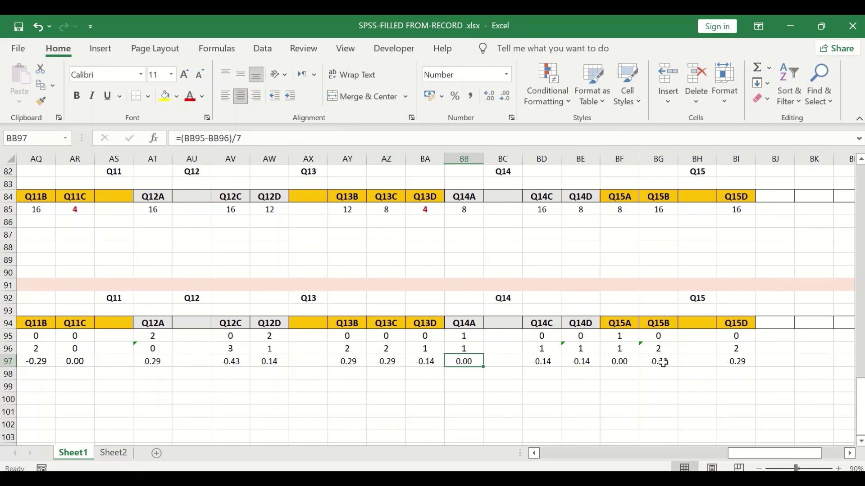
pyautogui.click(623, 362)
pyautogui.click(658, 362)
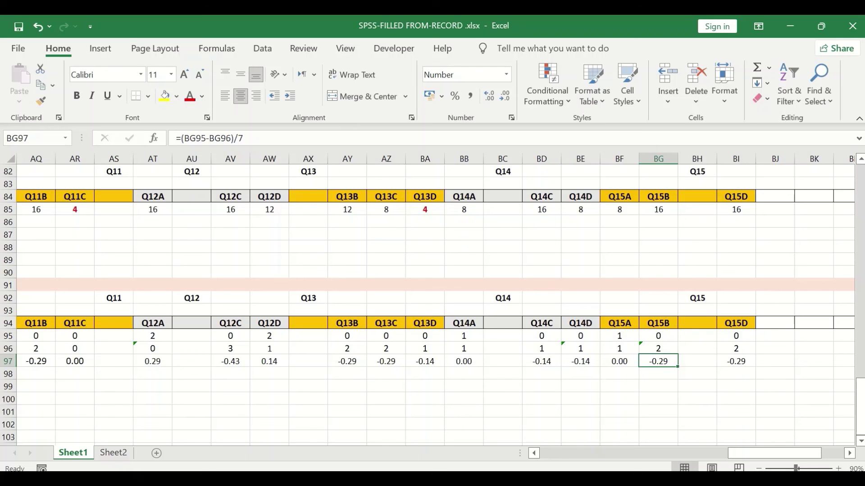
pyautogui.moveTo(813, 456); pyautogui.dragTo(609, 454)
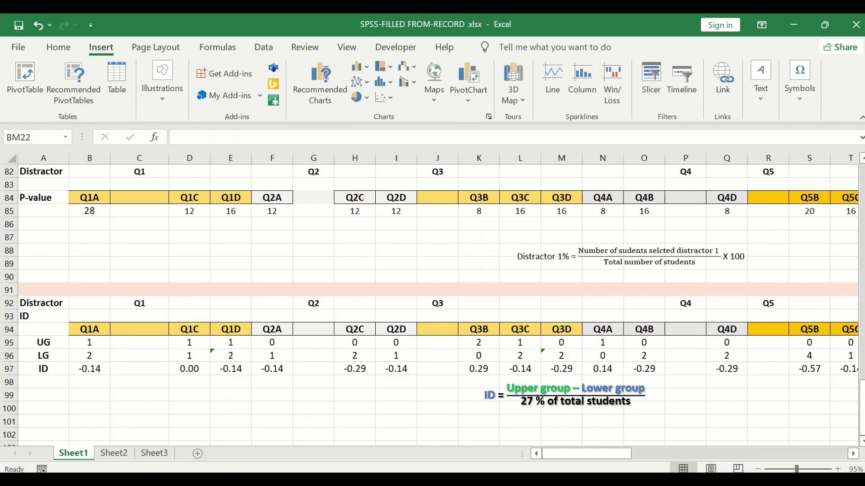
# - Review the KR-20 and alpha reliability sections in rows 30 to 52 at 50% zoom, including their formulas and interpretation tables
pyautogui.click(757, 470)
pyautogui.click(757, 470)
pyautogui.click(756, 471)
pyautogui.click(757, 470)
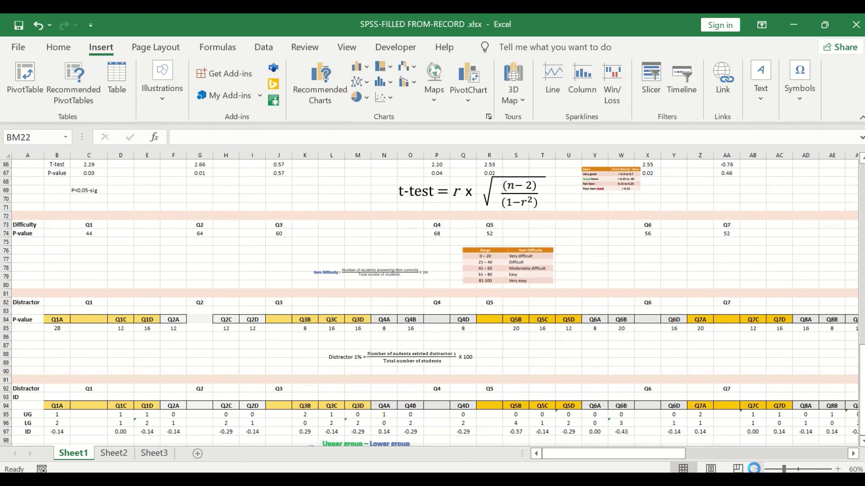
pyautogui.click(753, 469)
pyautogui.scroll(7, 663, 439)
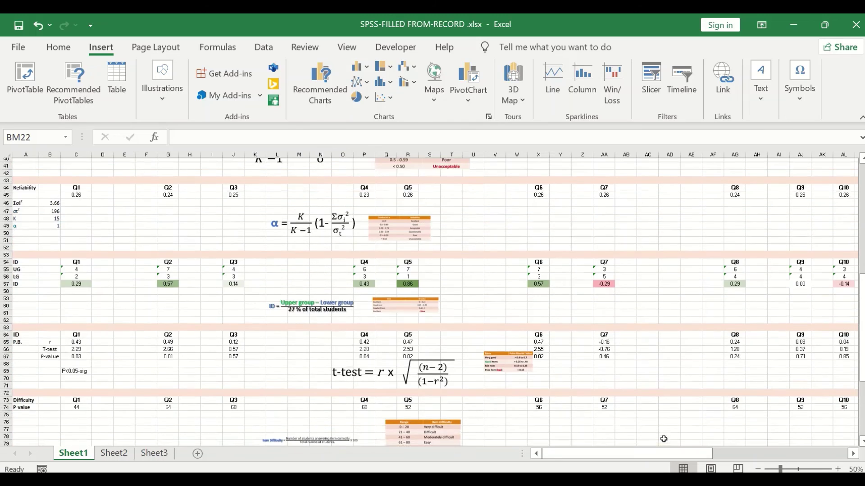
pyautogui.scroll(1, 575, 406)
pyautogui.scroll(2, 392, 293)
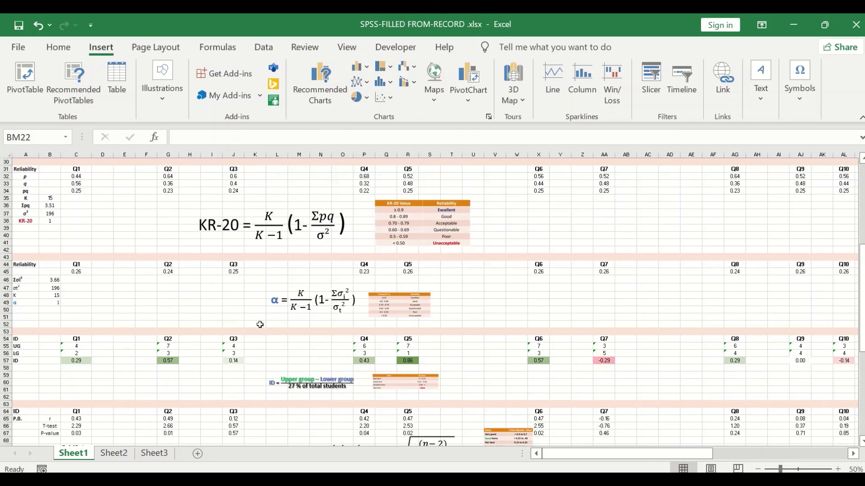
# - Review the item discrimination, point-biserial, difficulty and distractor sections from row 53 to row 97, with their formulas and interpretation tables
pyautogui.scroll(-1, 223, 337)
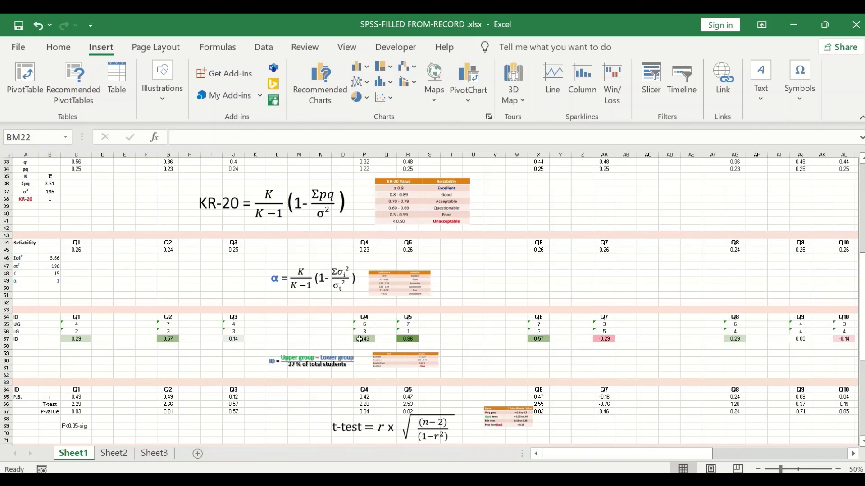
pyautogui.scroll(-1, 419, 349)
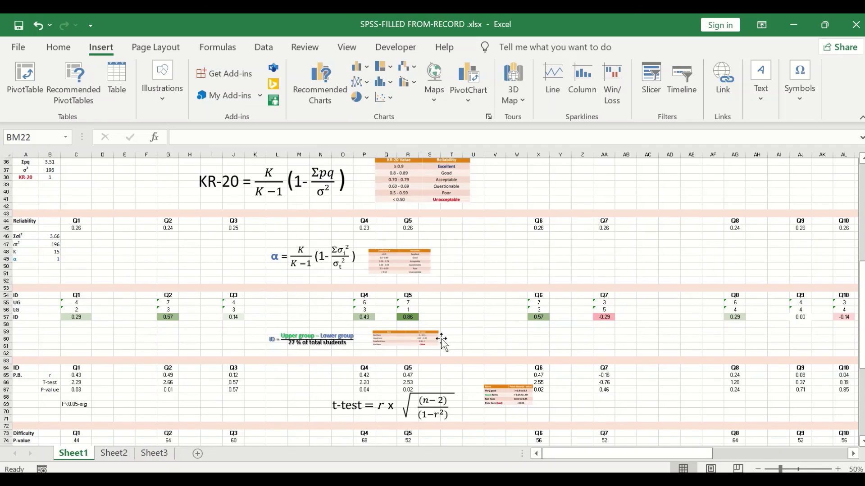
pyautogui.scroll(-1, 410, 349)
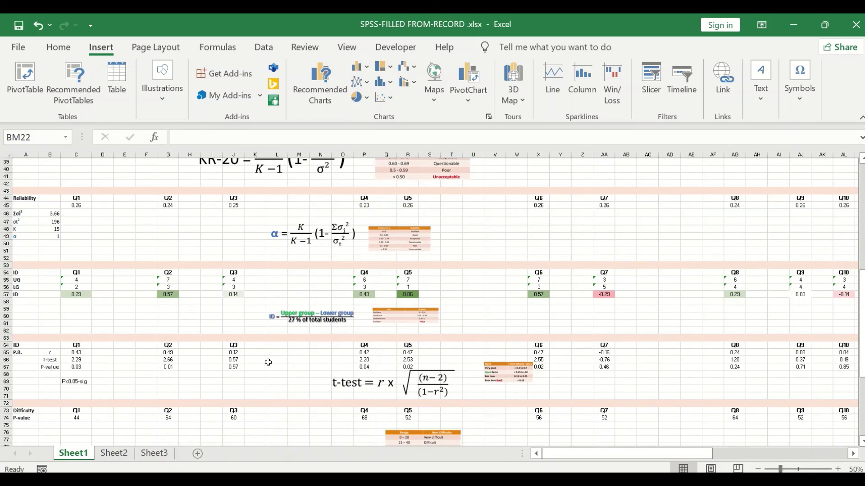
pyautogui.scroll(-2, 299, 354)
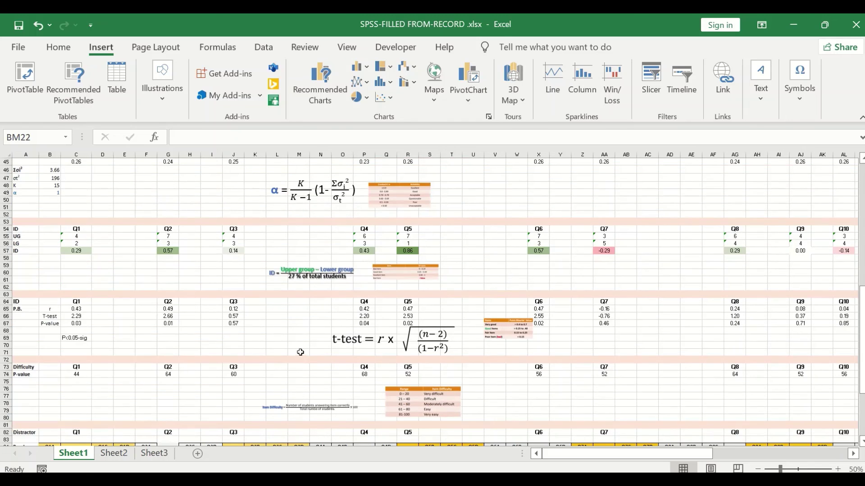
pyautogui.scroll(-1, 302, 352)
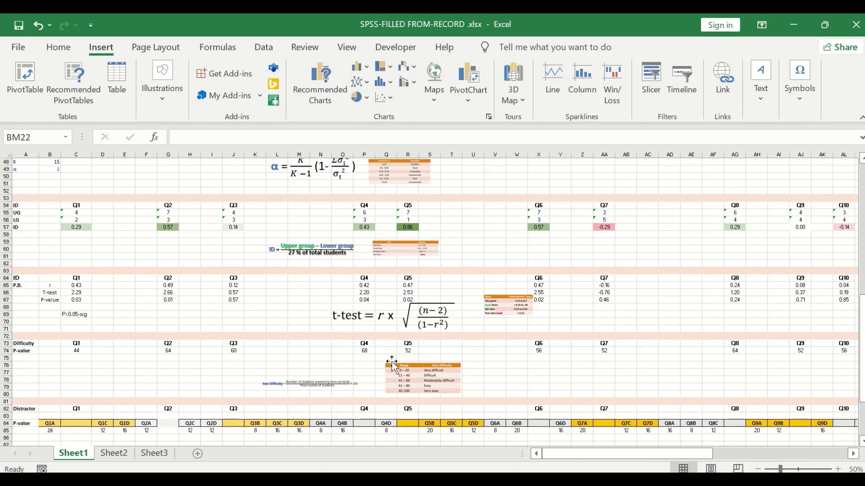
pyautogui.scroll(-1, 329, 357)
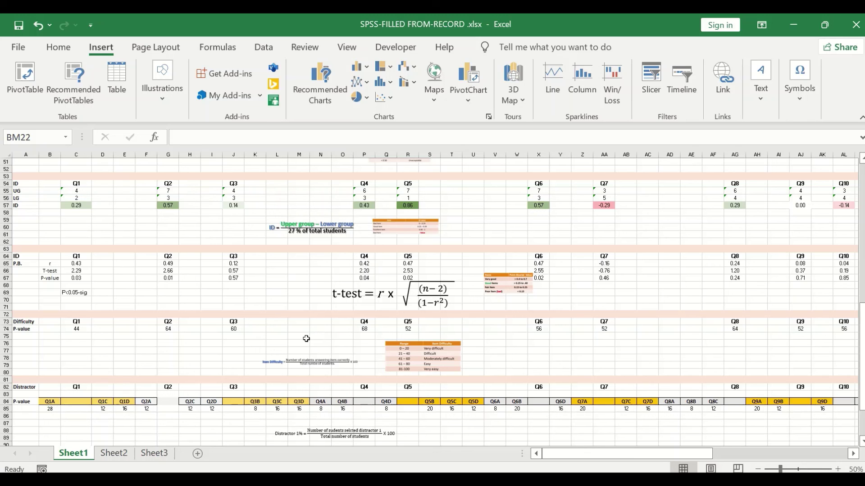
pyautogui.scroll(-1, 305, 341)
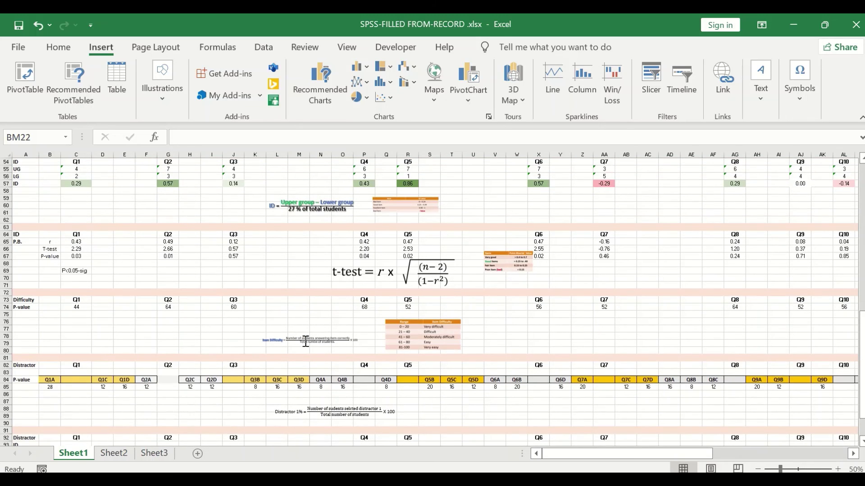
pyautogui.scroll(-2, 305, 342)
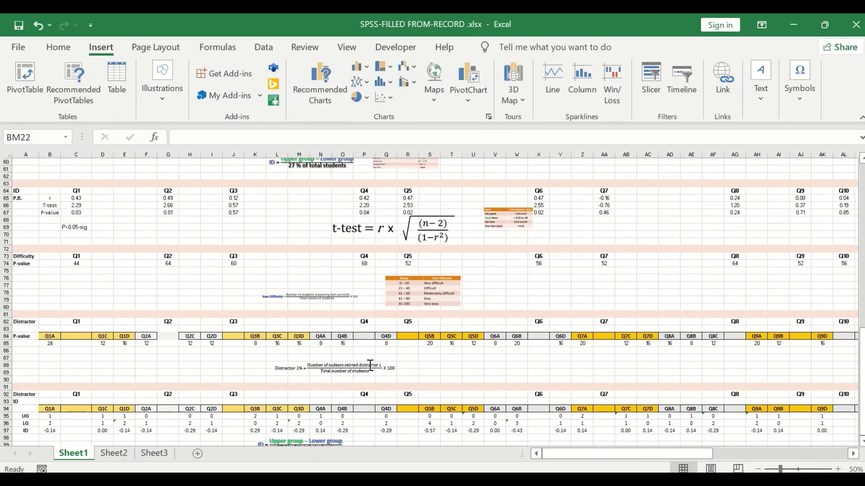